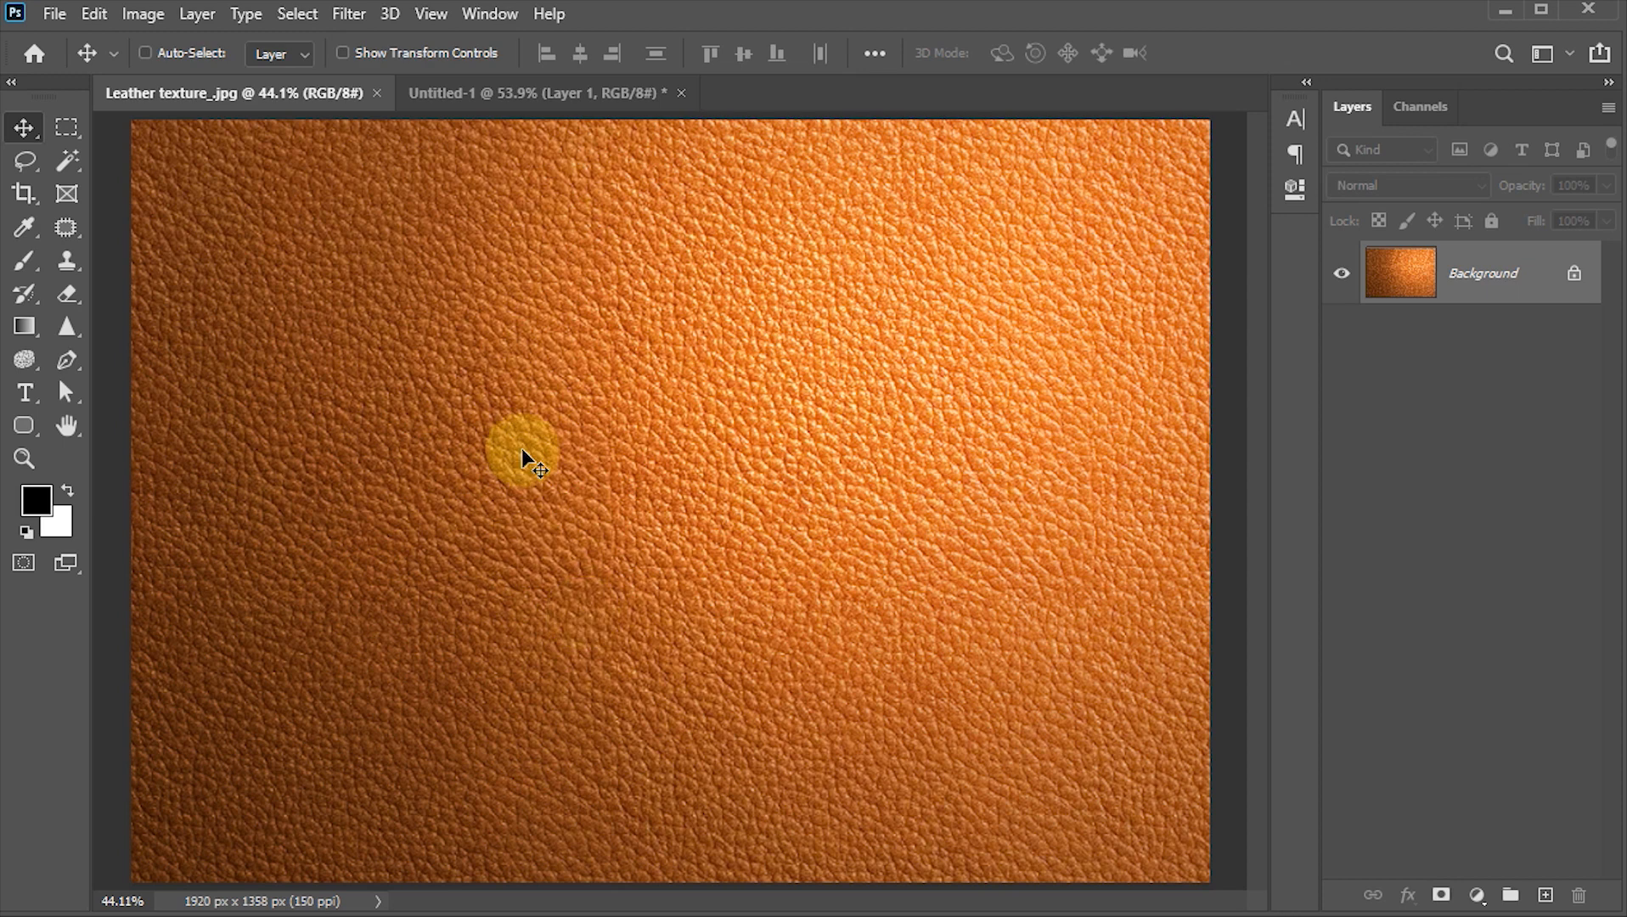
Step: Copy the Chanel logo layer from the Untitled-1 document into the leather texture document
left_click(520, 95)
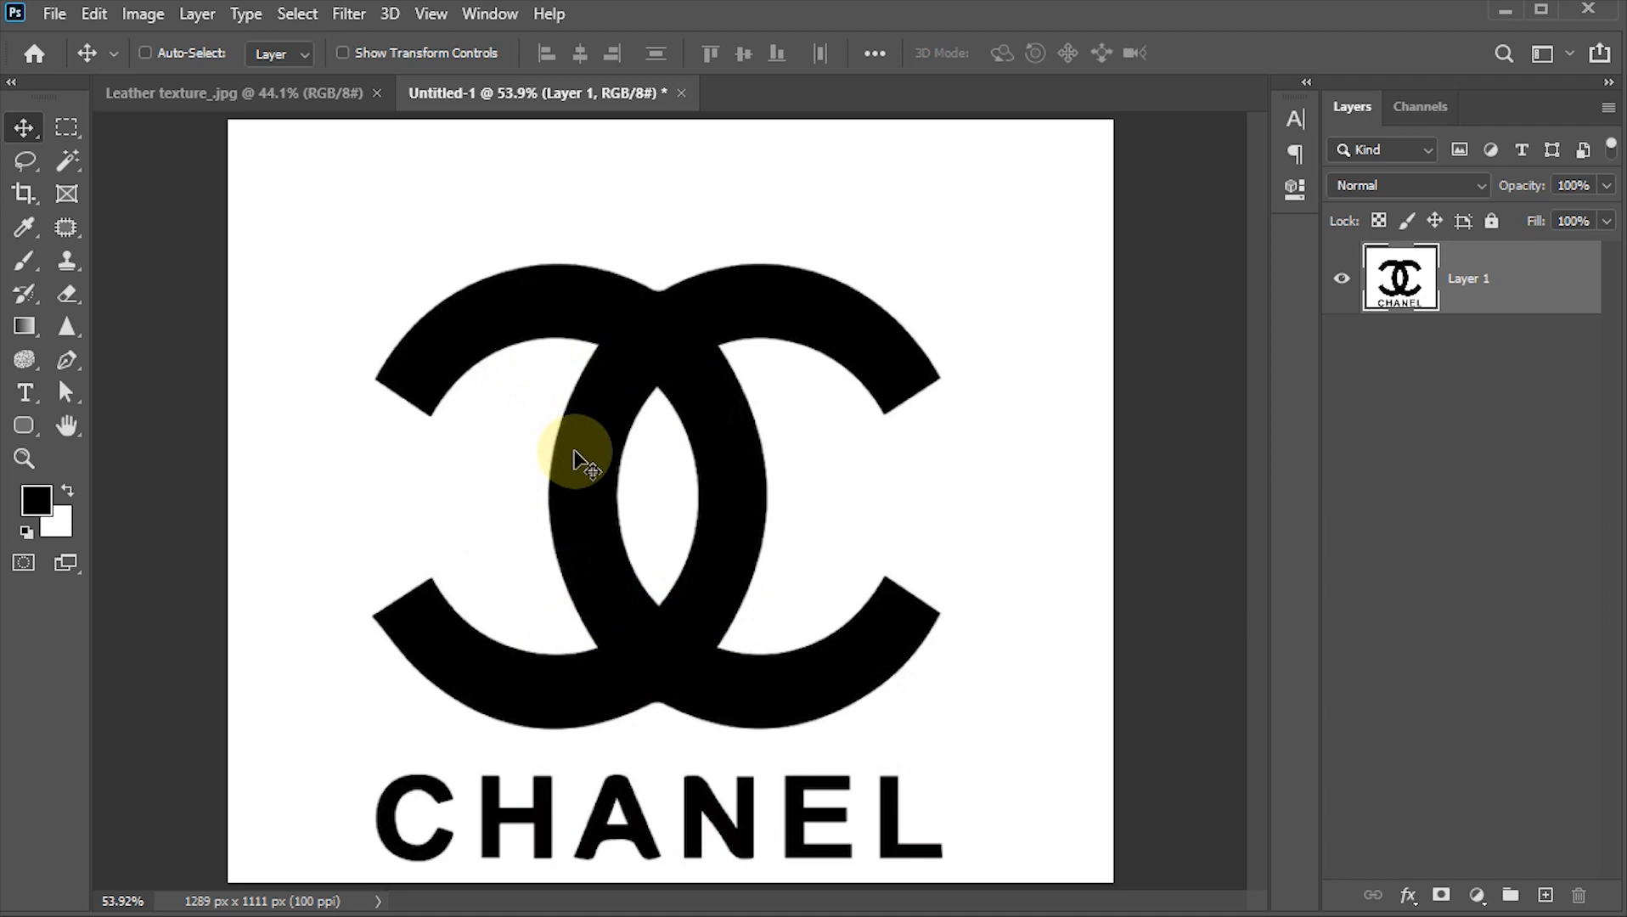
left_click_drag(578, 628, 564, 429)
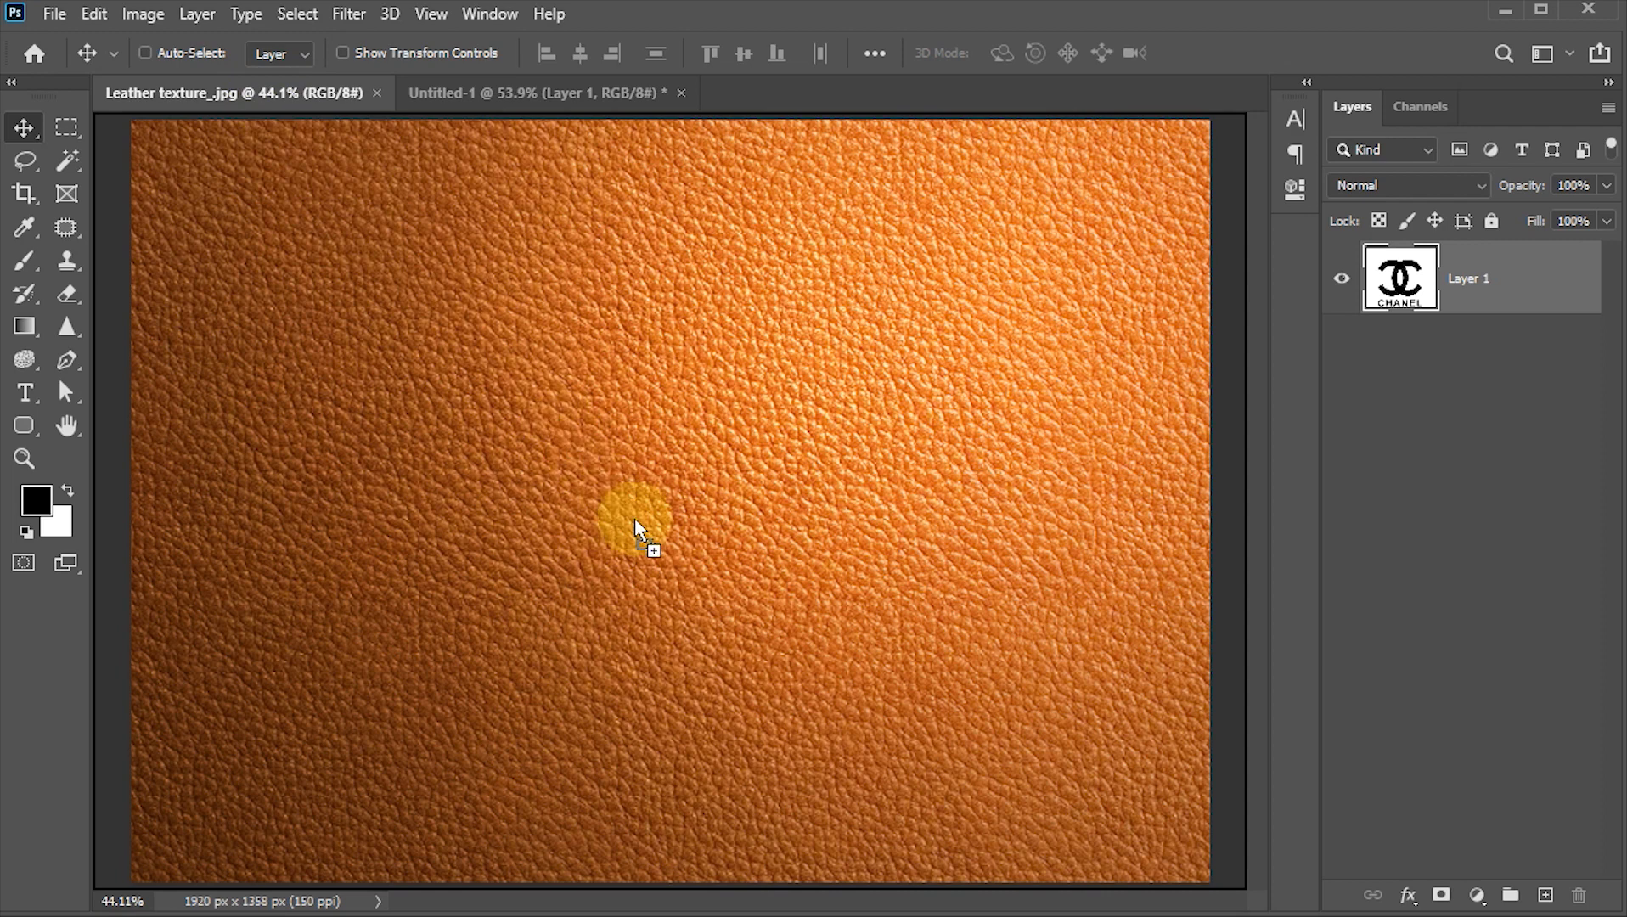
left_click_drag(634, 519, 632, 517)
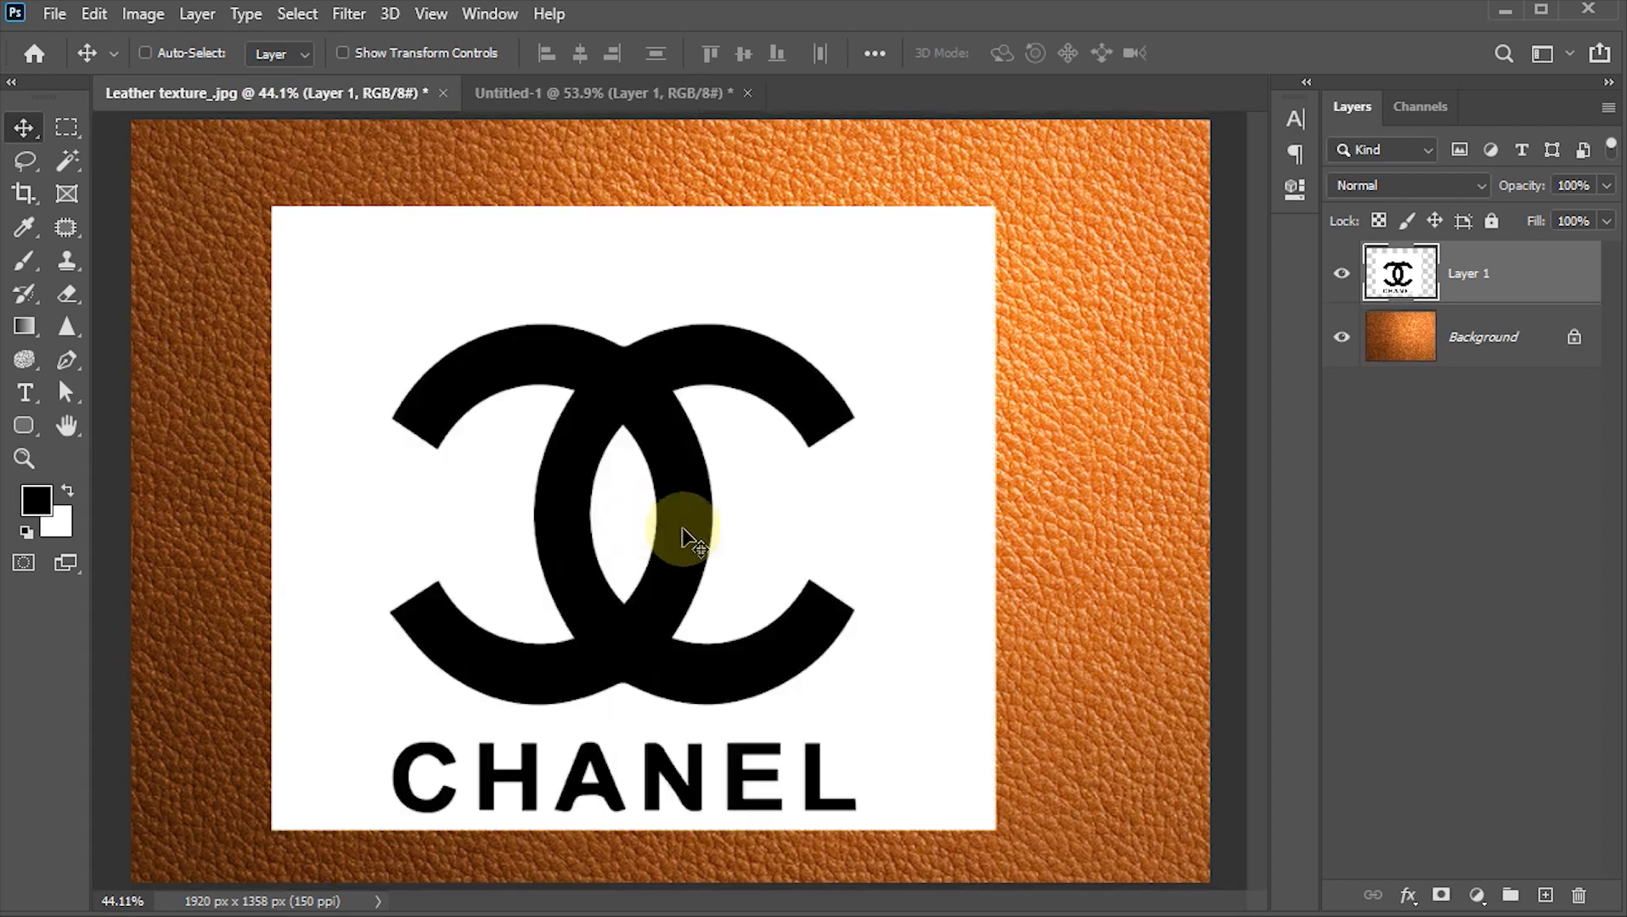
Step: Scale the logo layer to 96.20% and centre it on the leather canvas
key("ctrl+t")
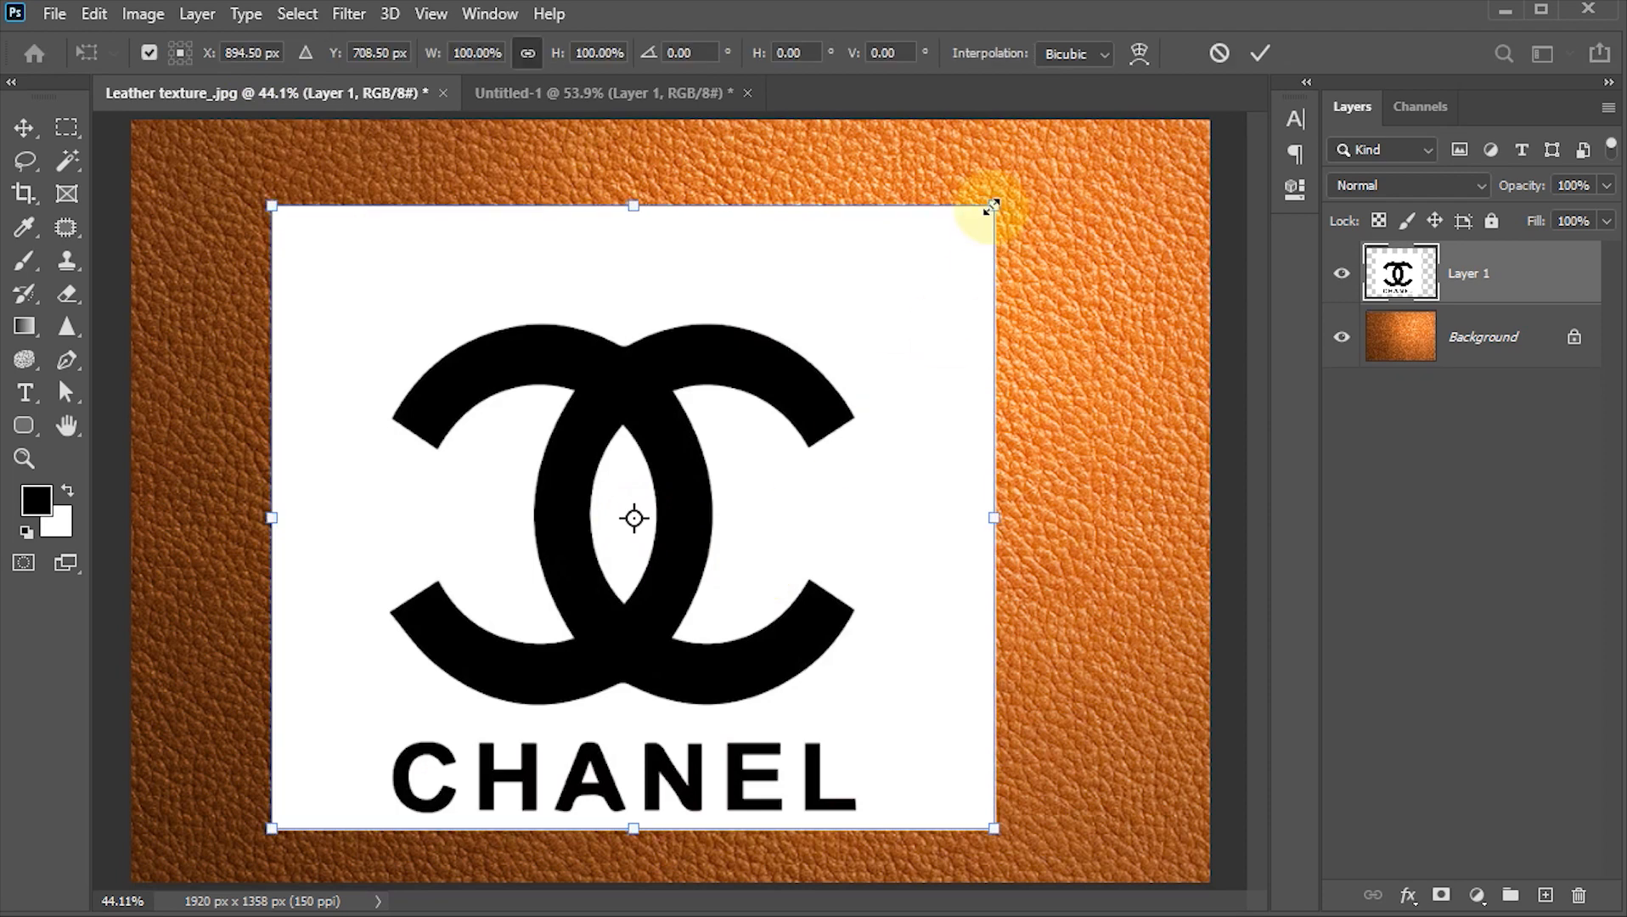
left_click_drag(992, 206, 967, 230)
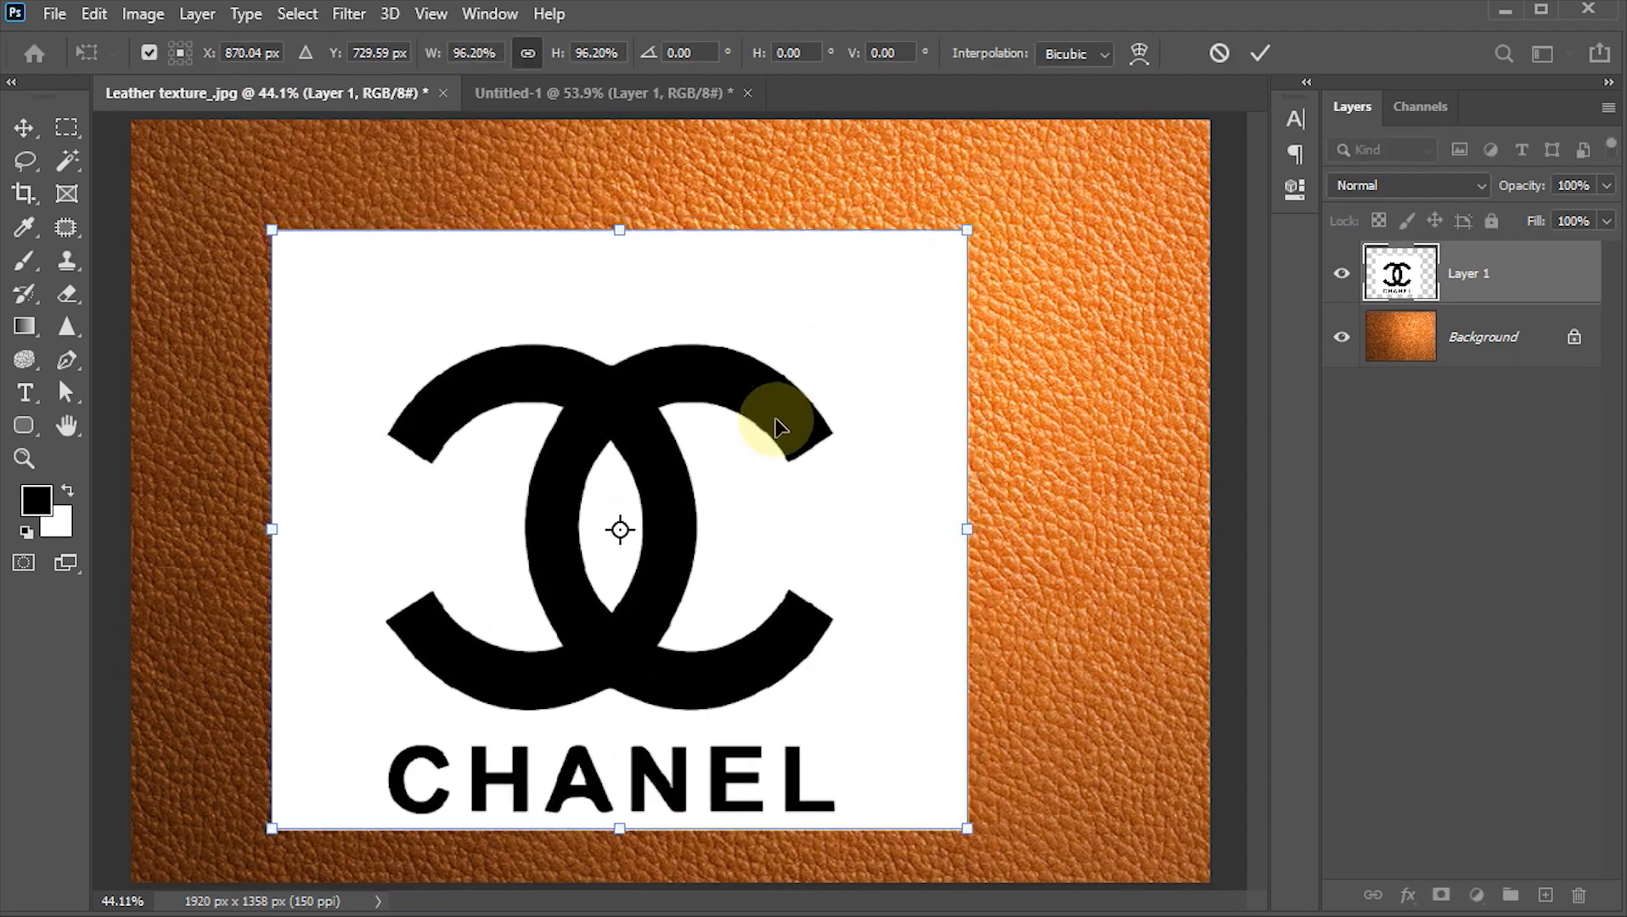
left_click_drag(780, 427, 830, 398)
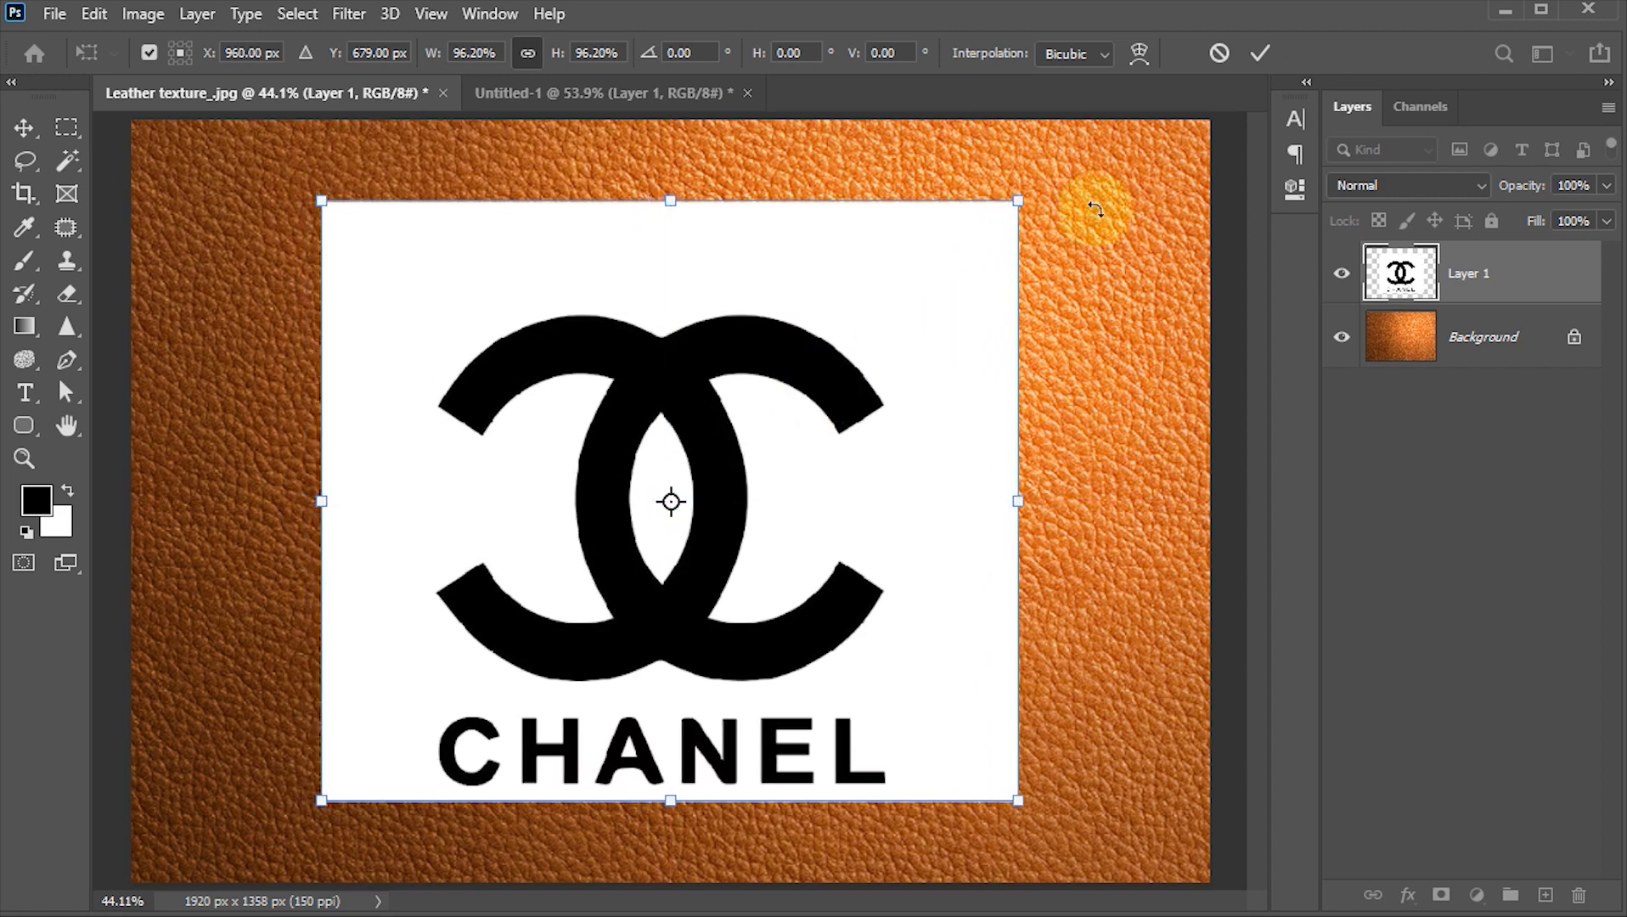
left_click(1254, 53)
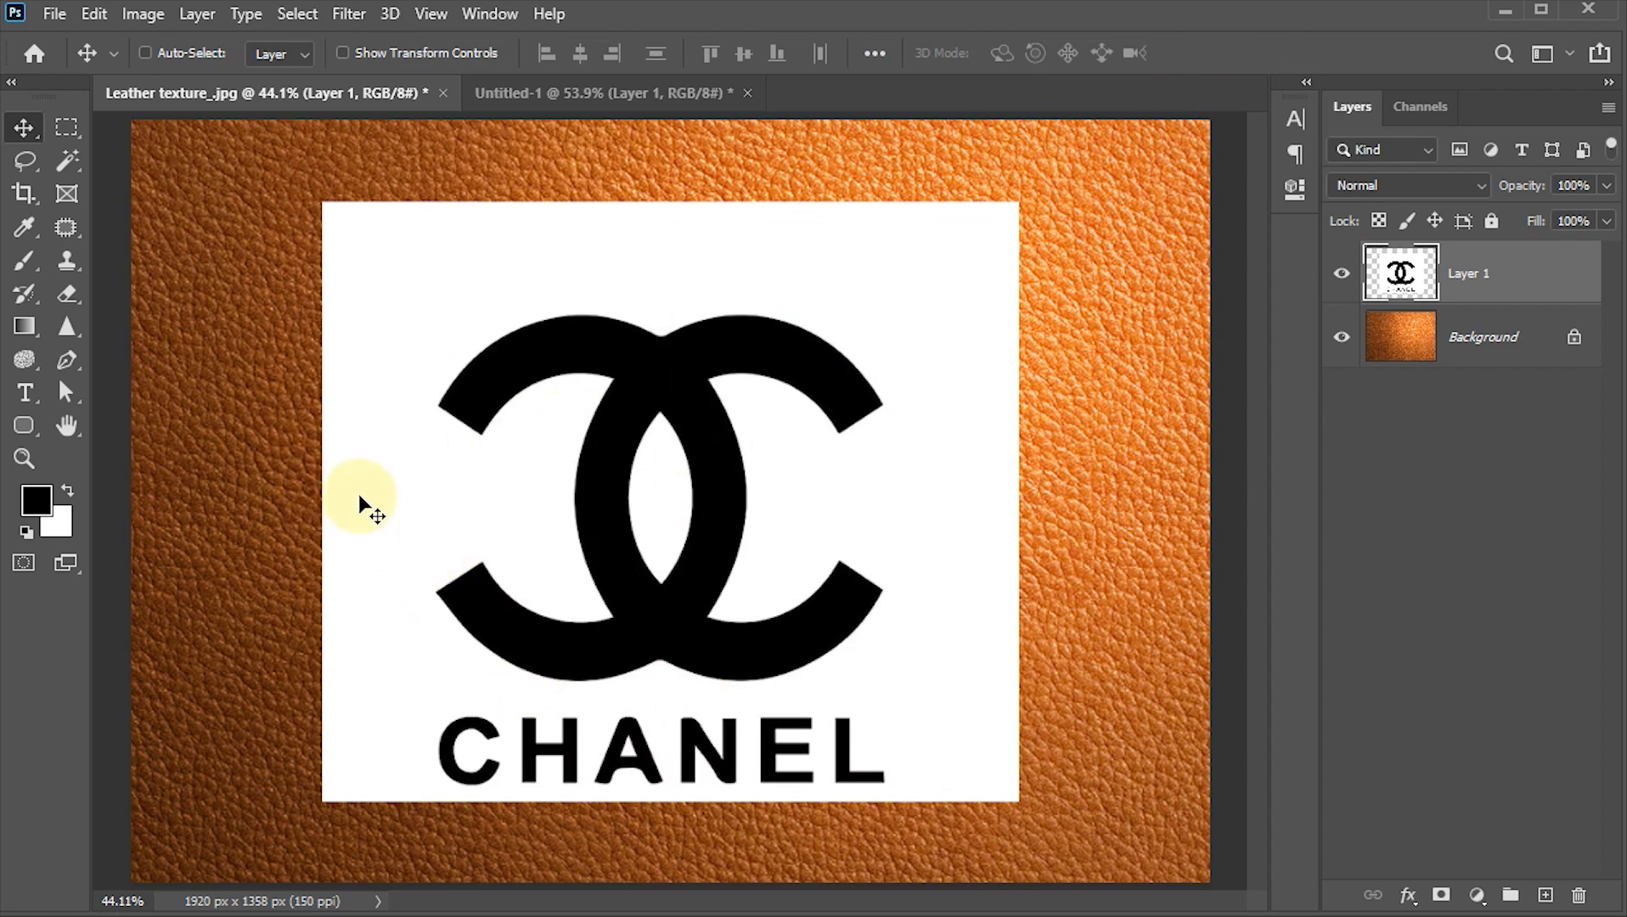
Step: Delete the white background around the logo using the Magic Wand with a tolerance of 15
left_click(71, 157)
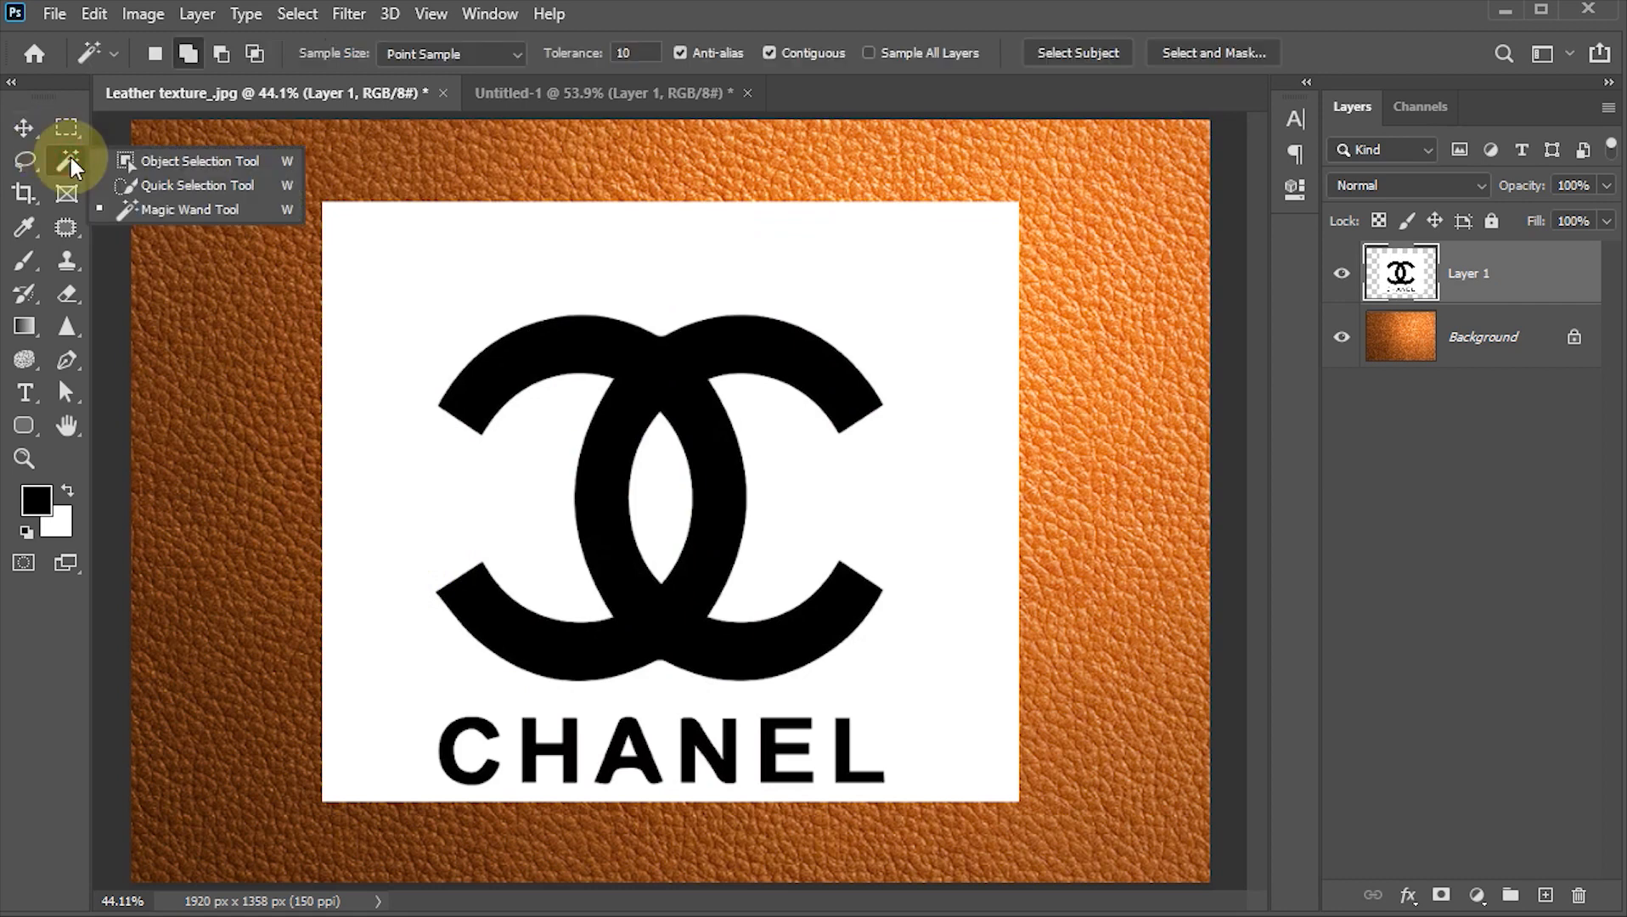
left_click(236, 209)
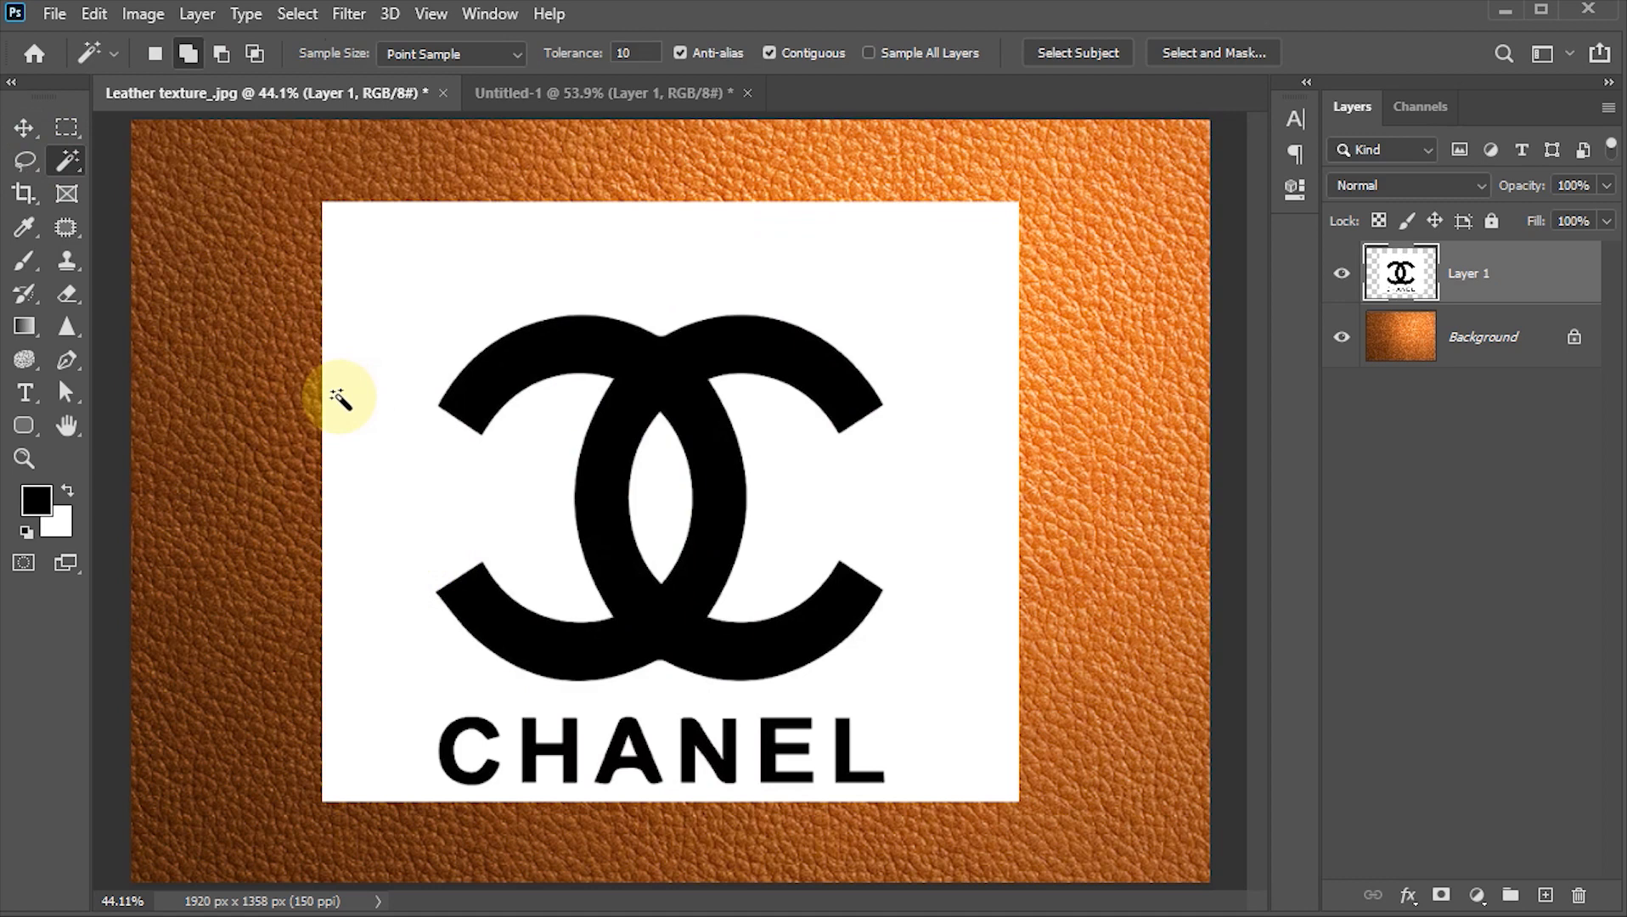
left_click(642, 53)
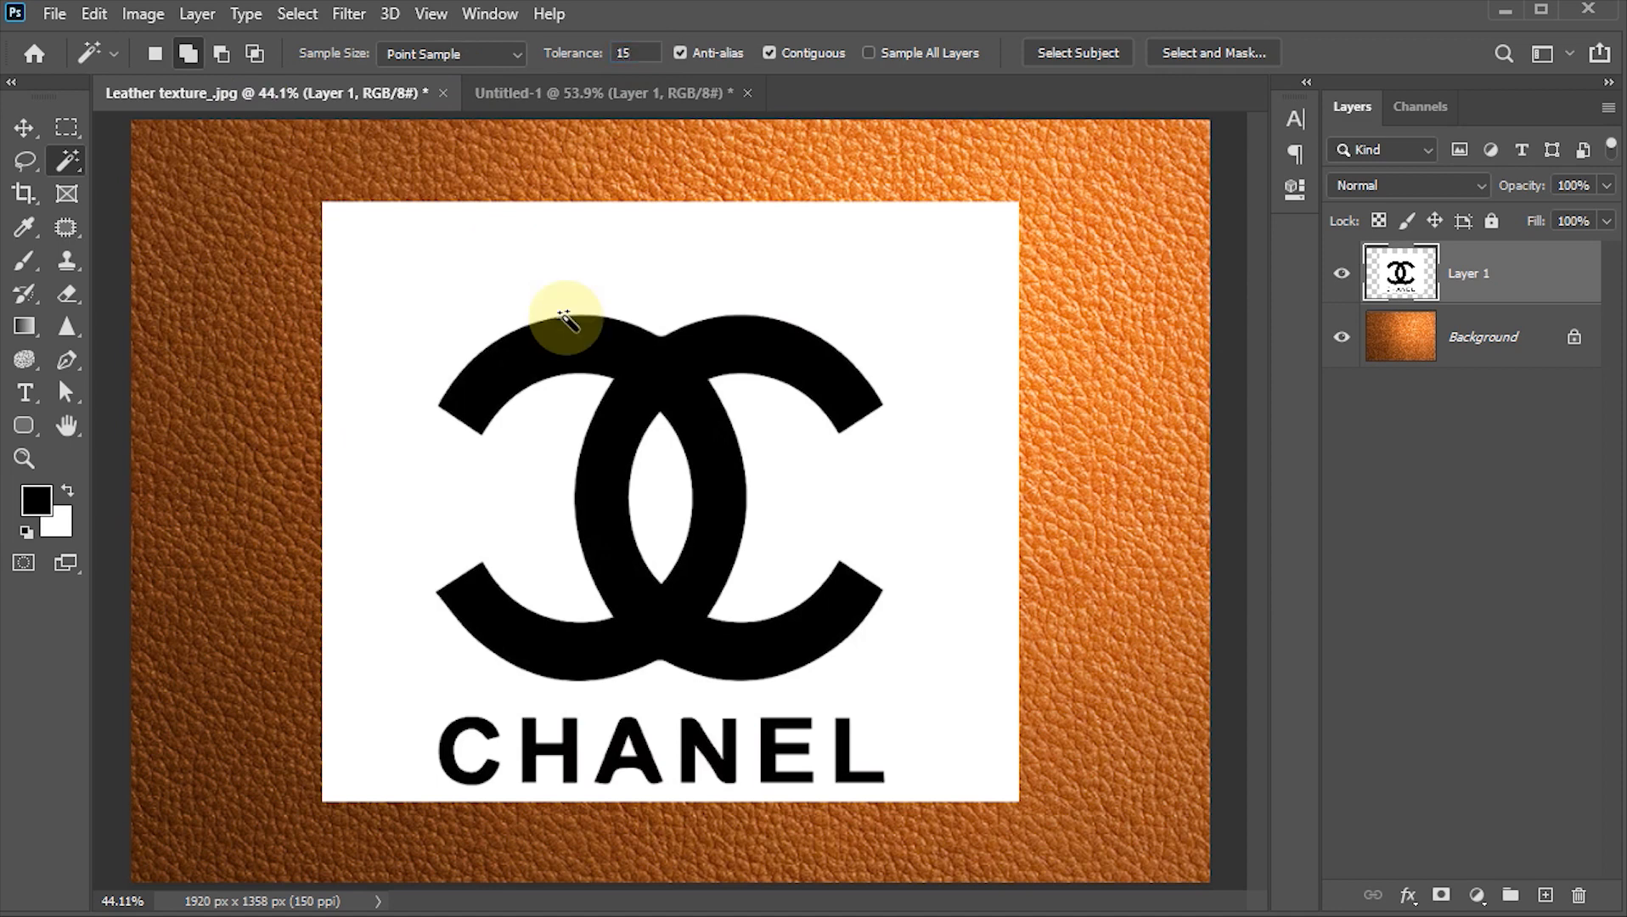
left_click(385, 266)
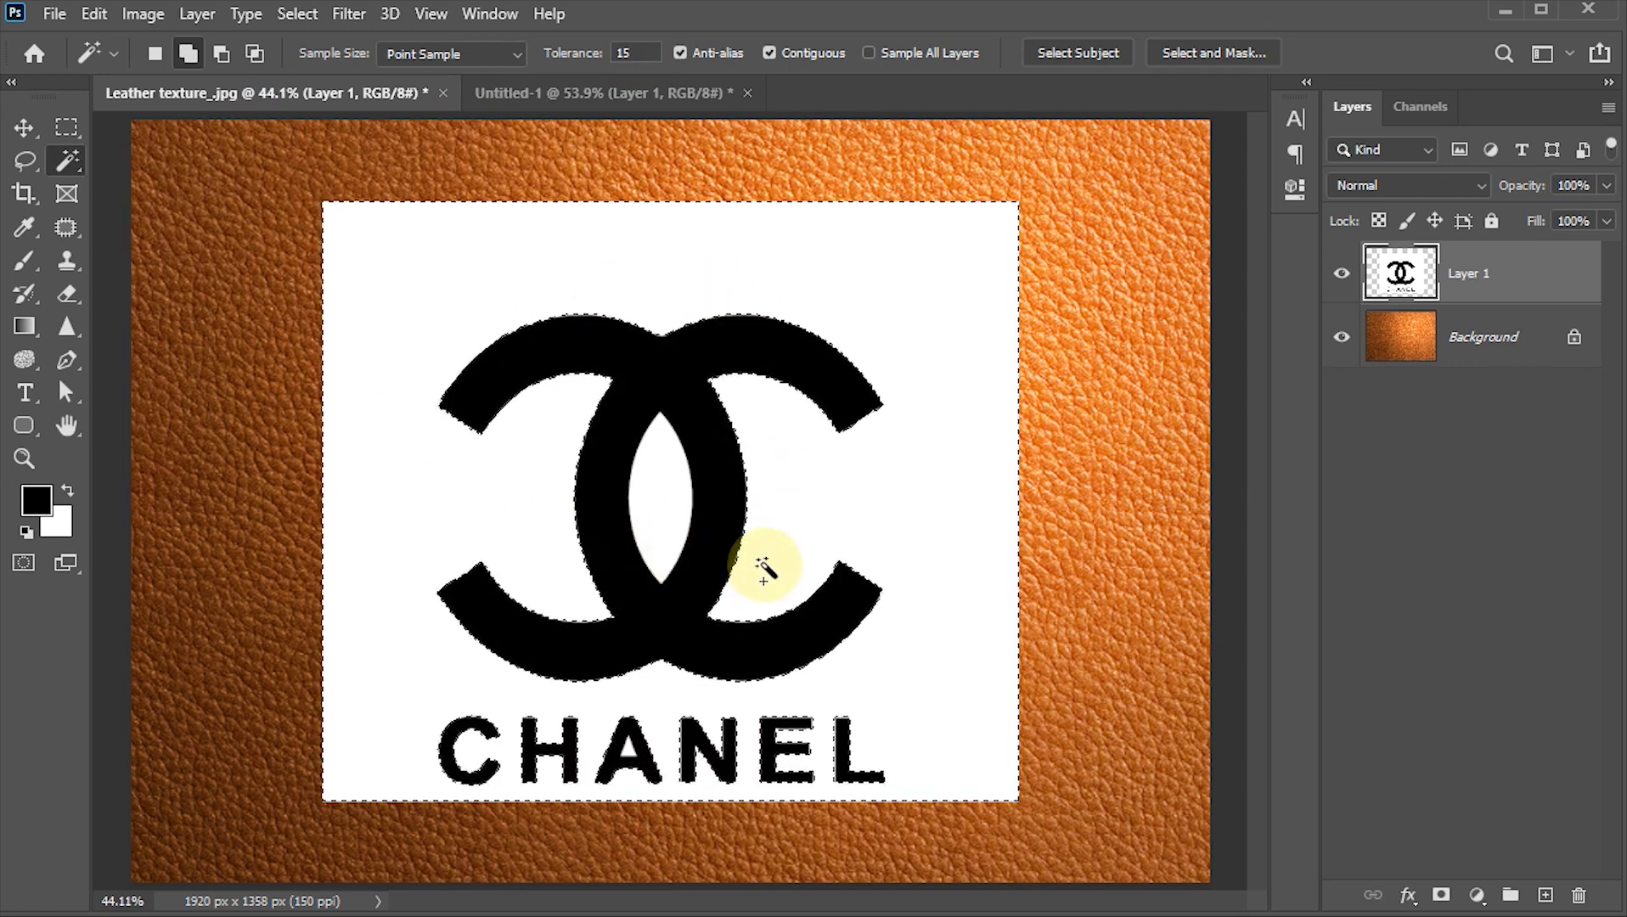
key("Delete")
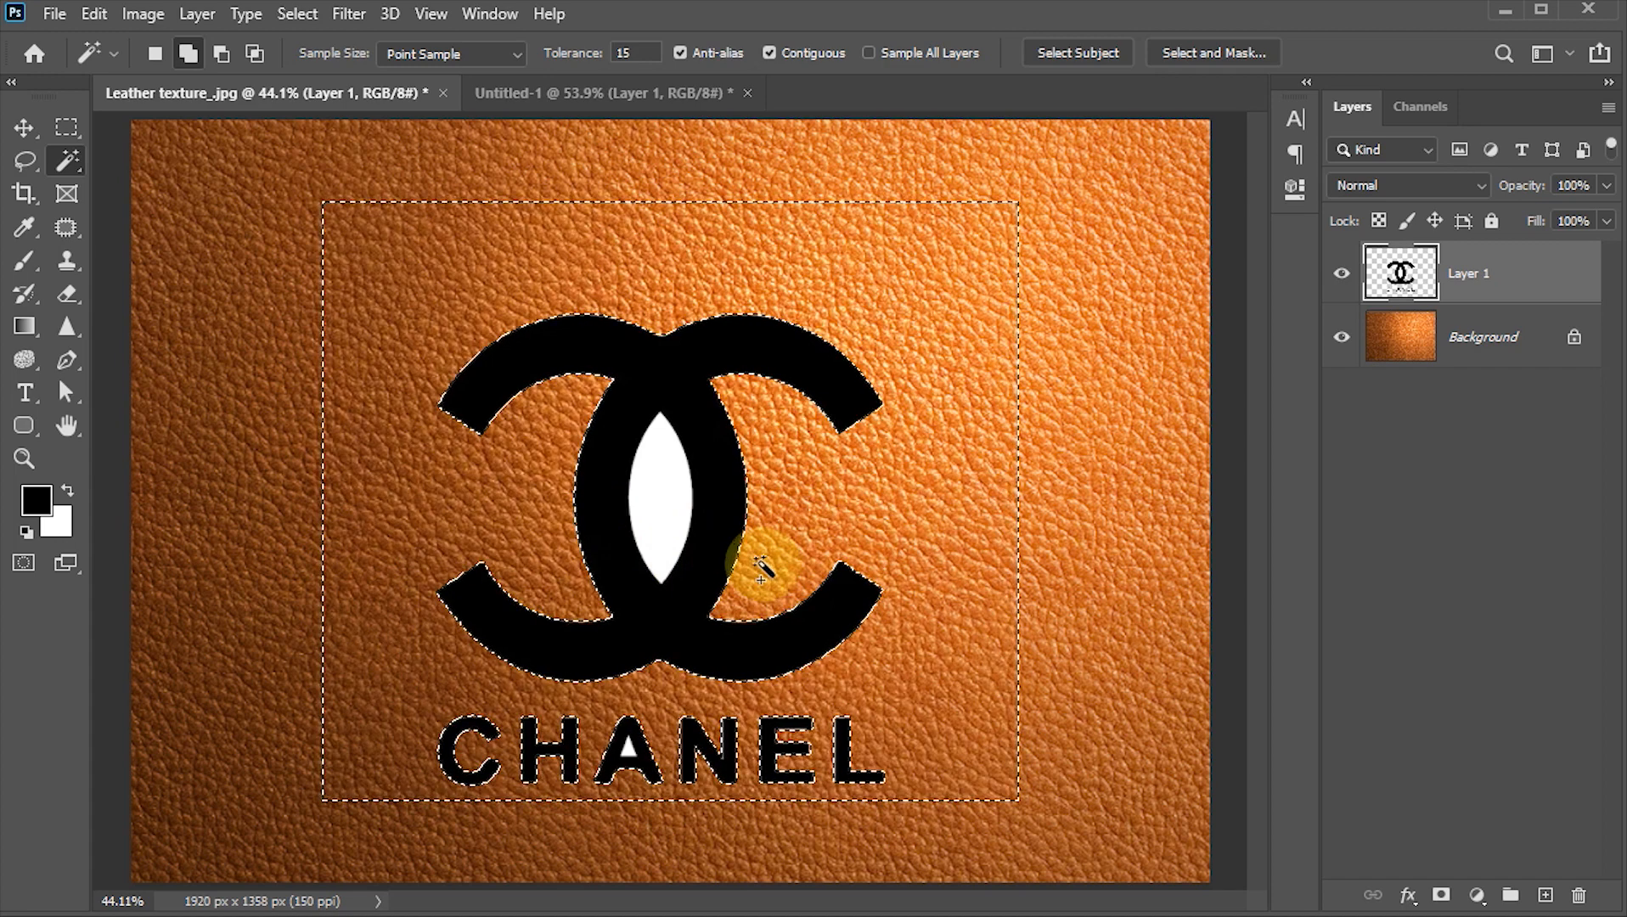
Step: Remove the remaining white areas inside the interlocking Cs and the letter A, and clear the selection
left_click(659, 491)
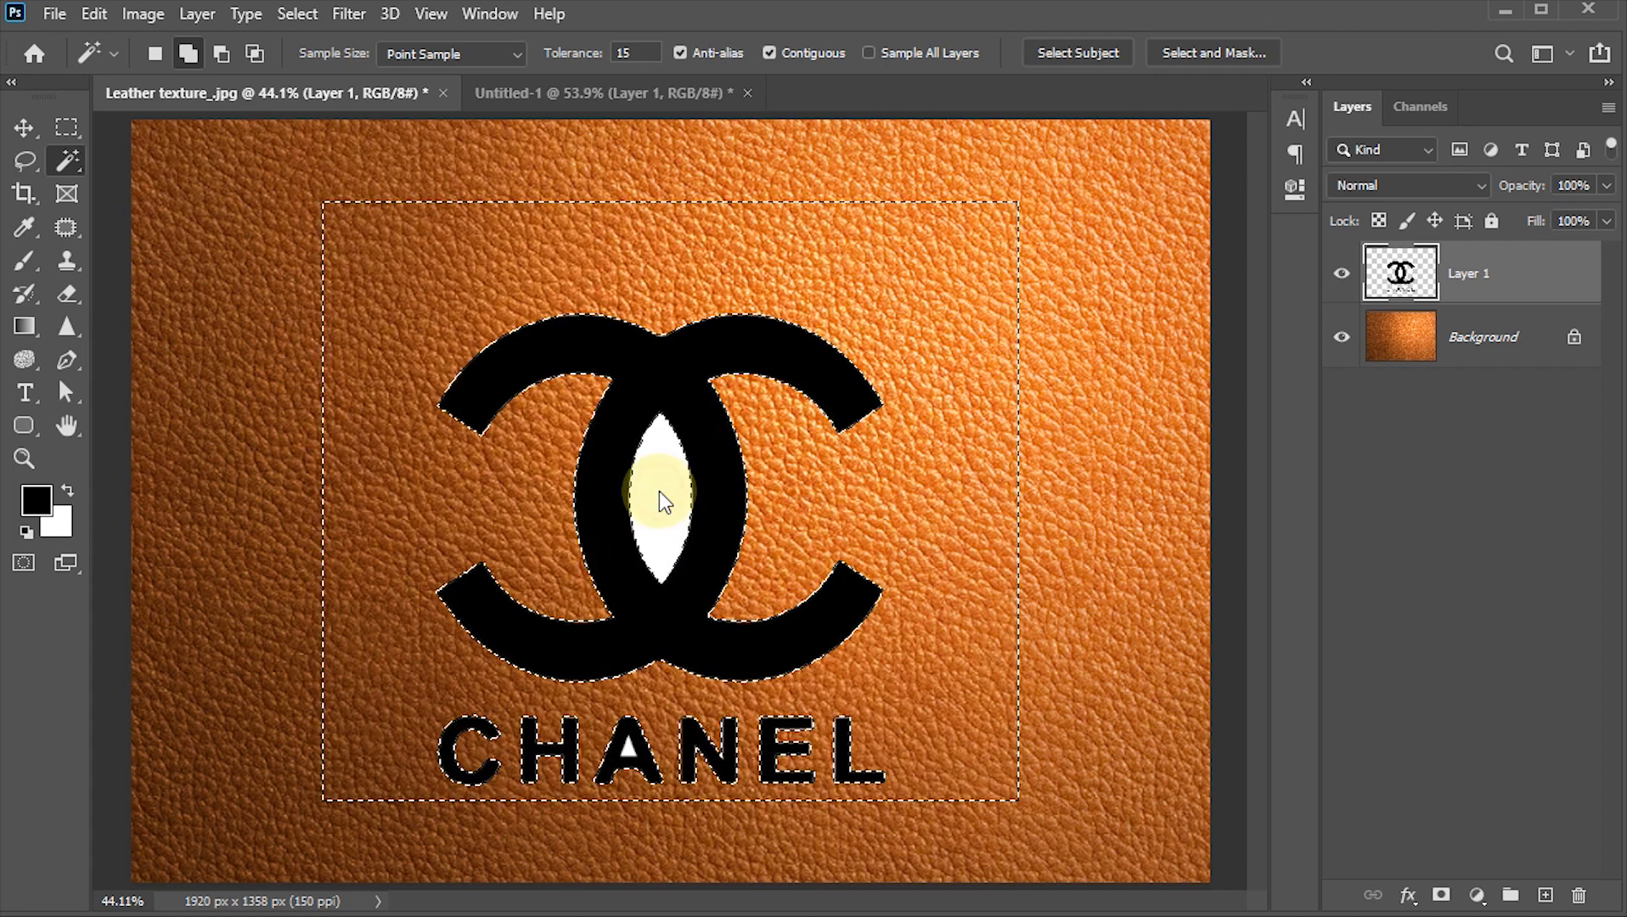
key("Delete")
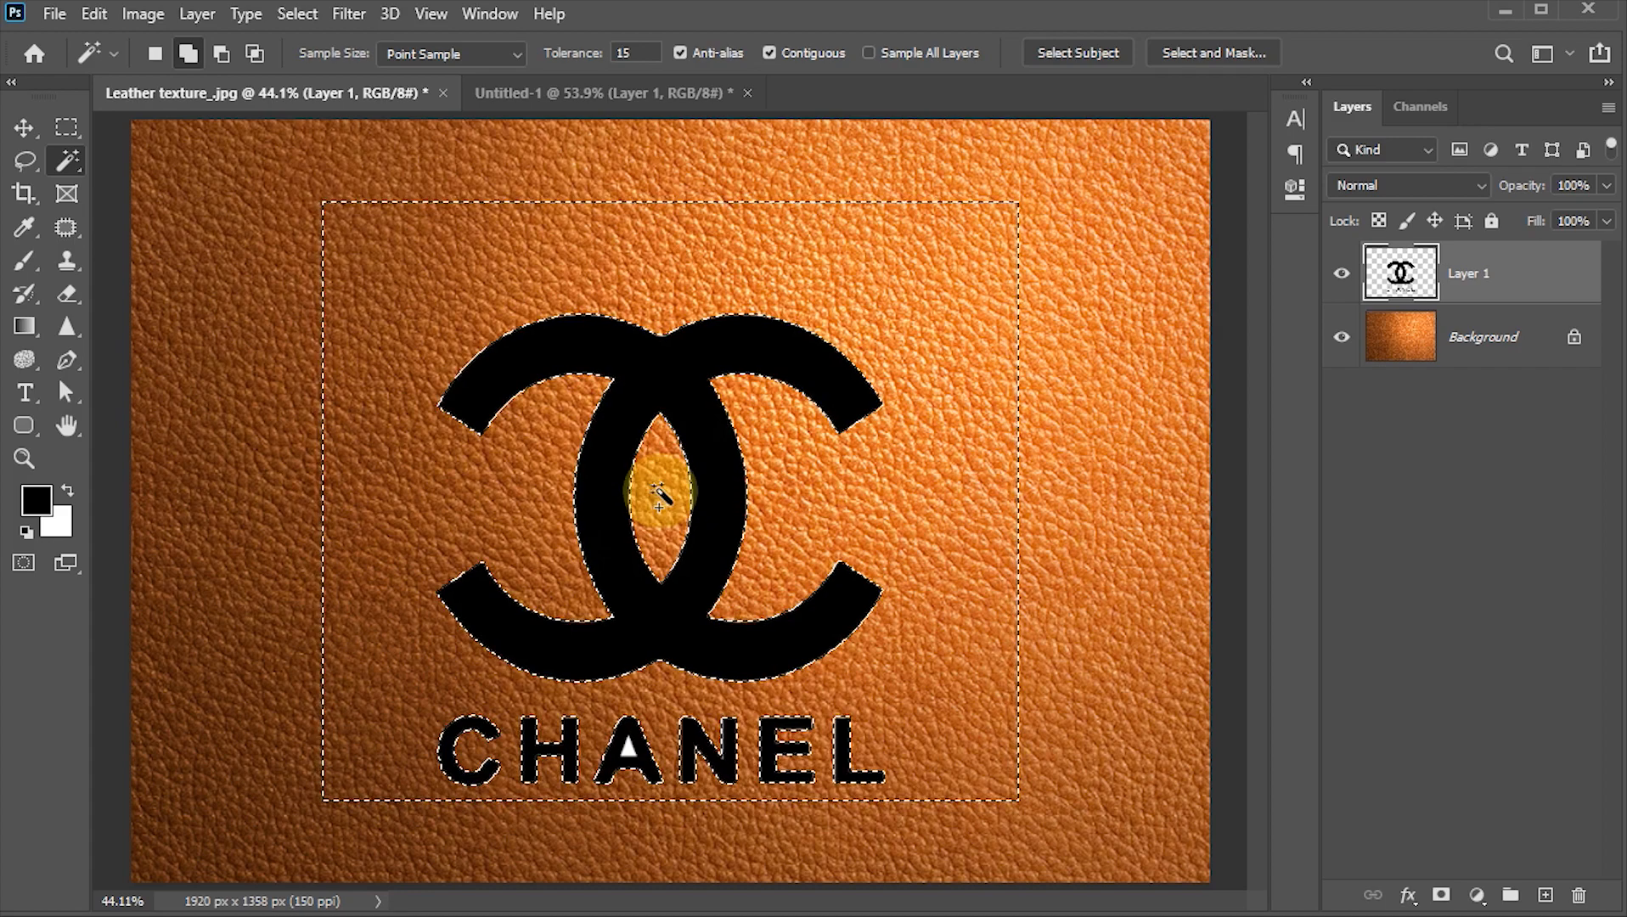
scroll(632, 709, "up", 3)
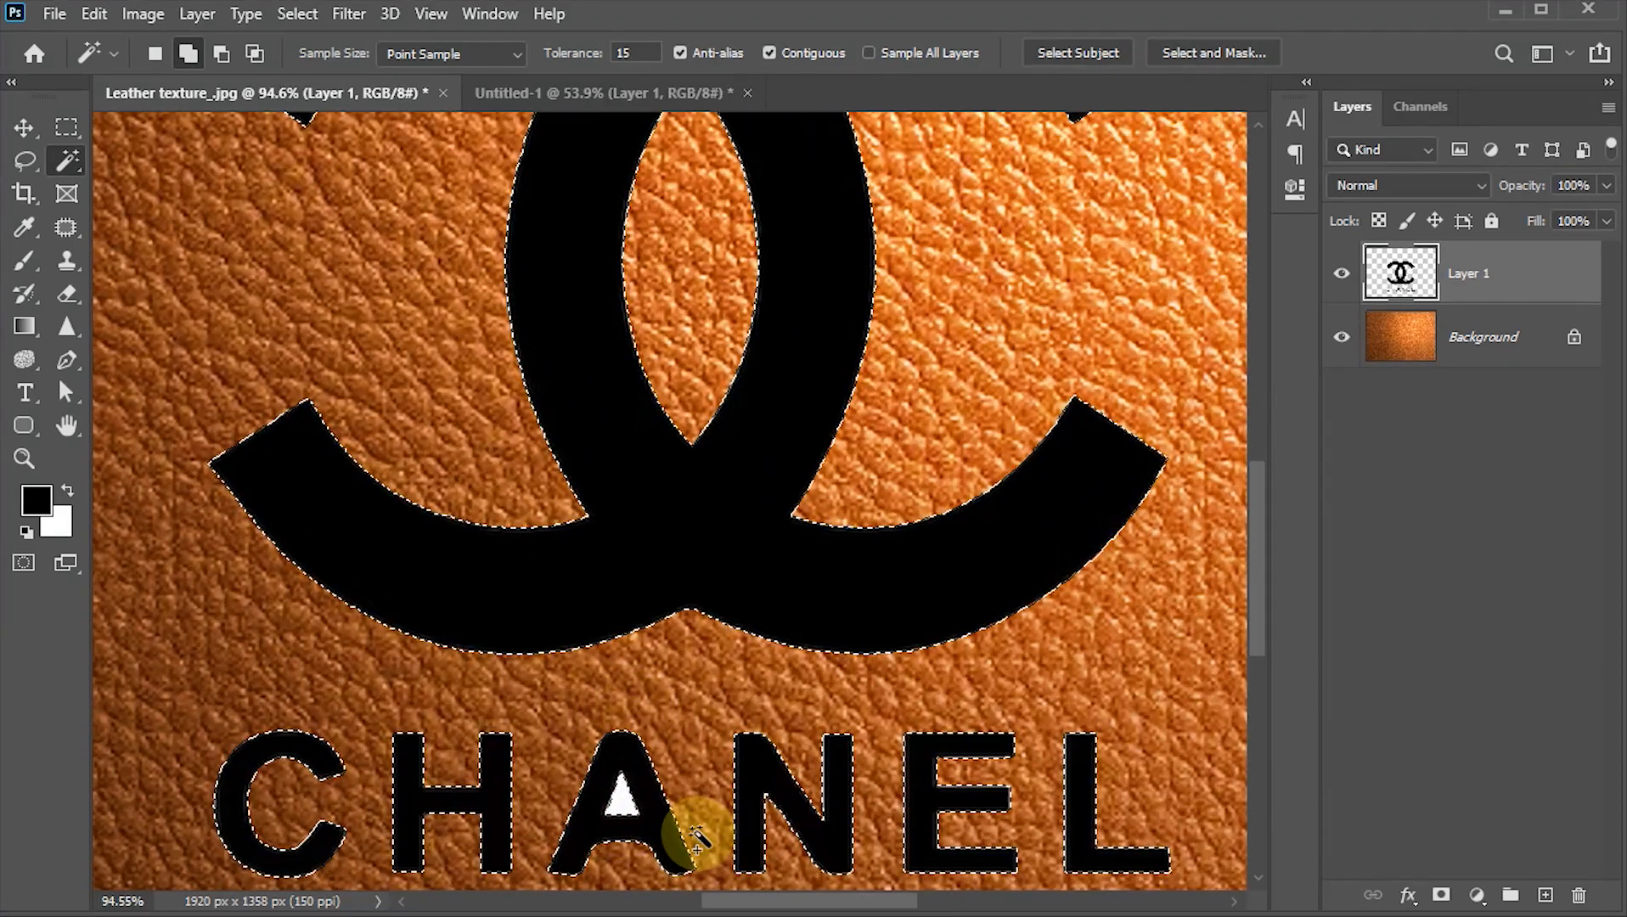
key("Delete")
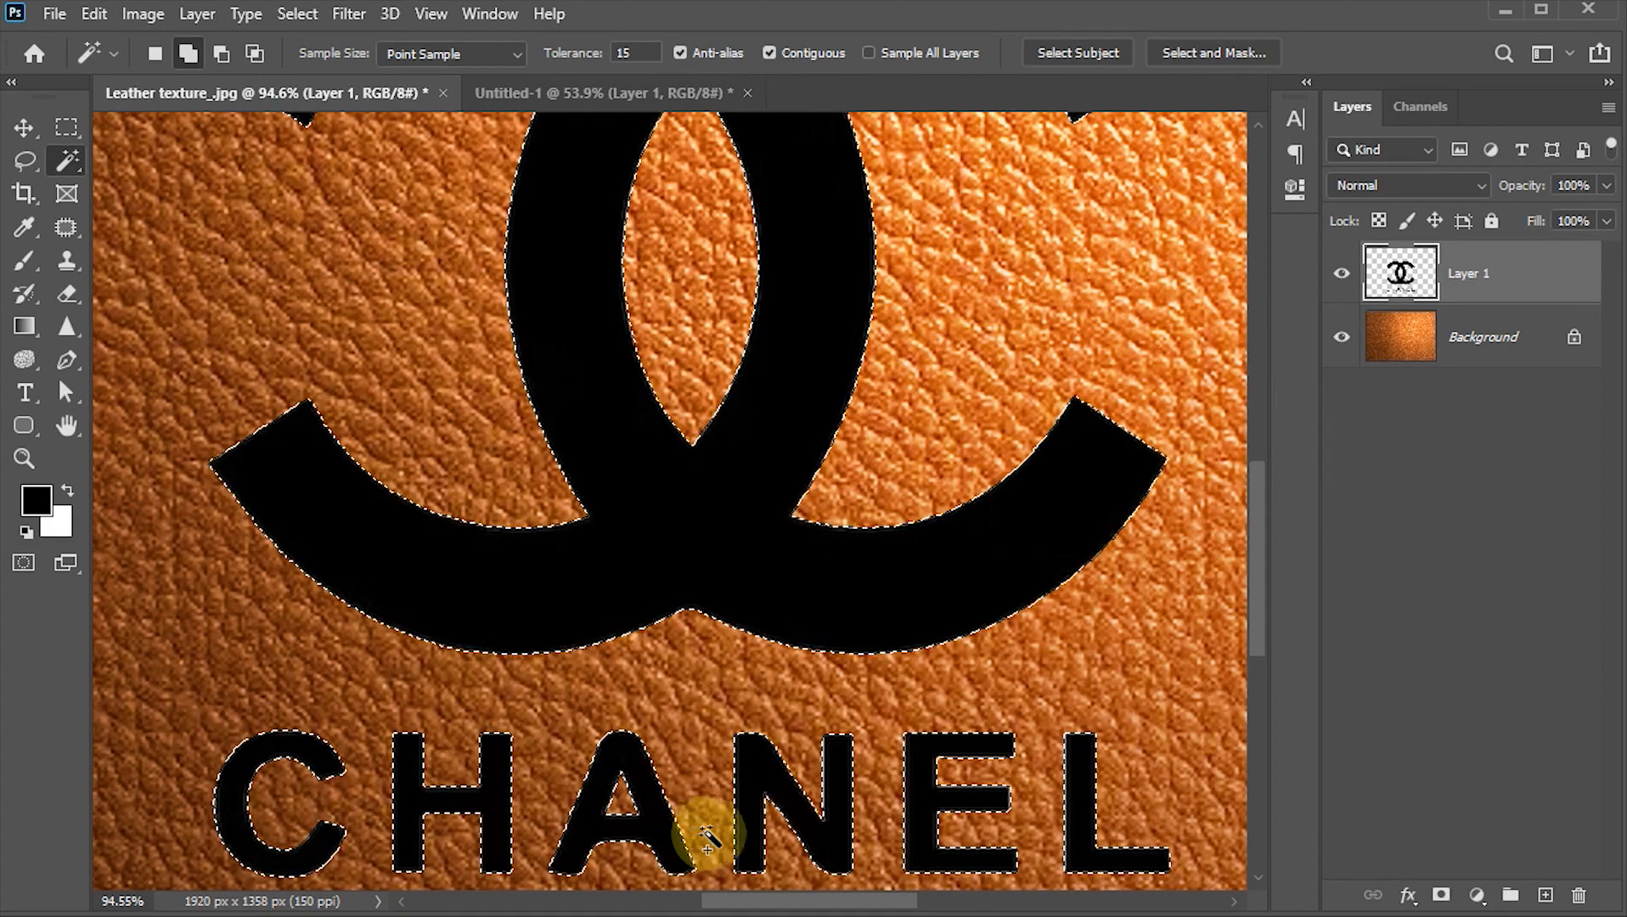
scroll(743, 667, "down", 3)
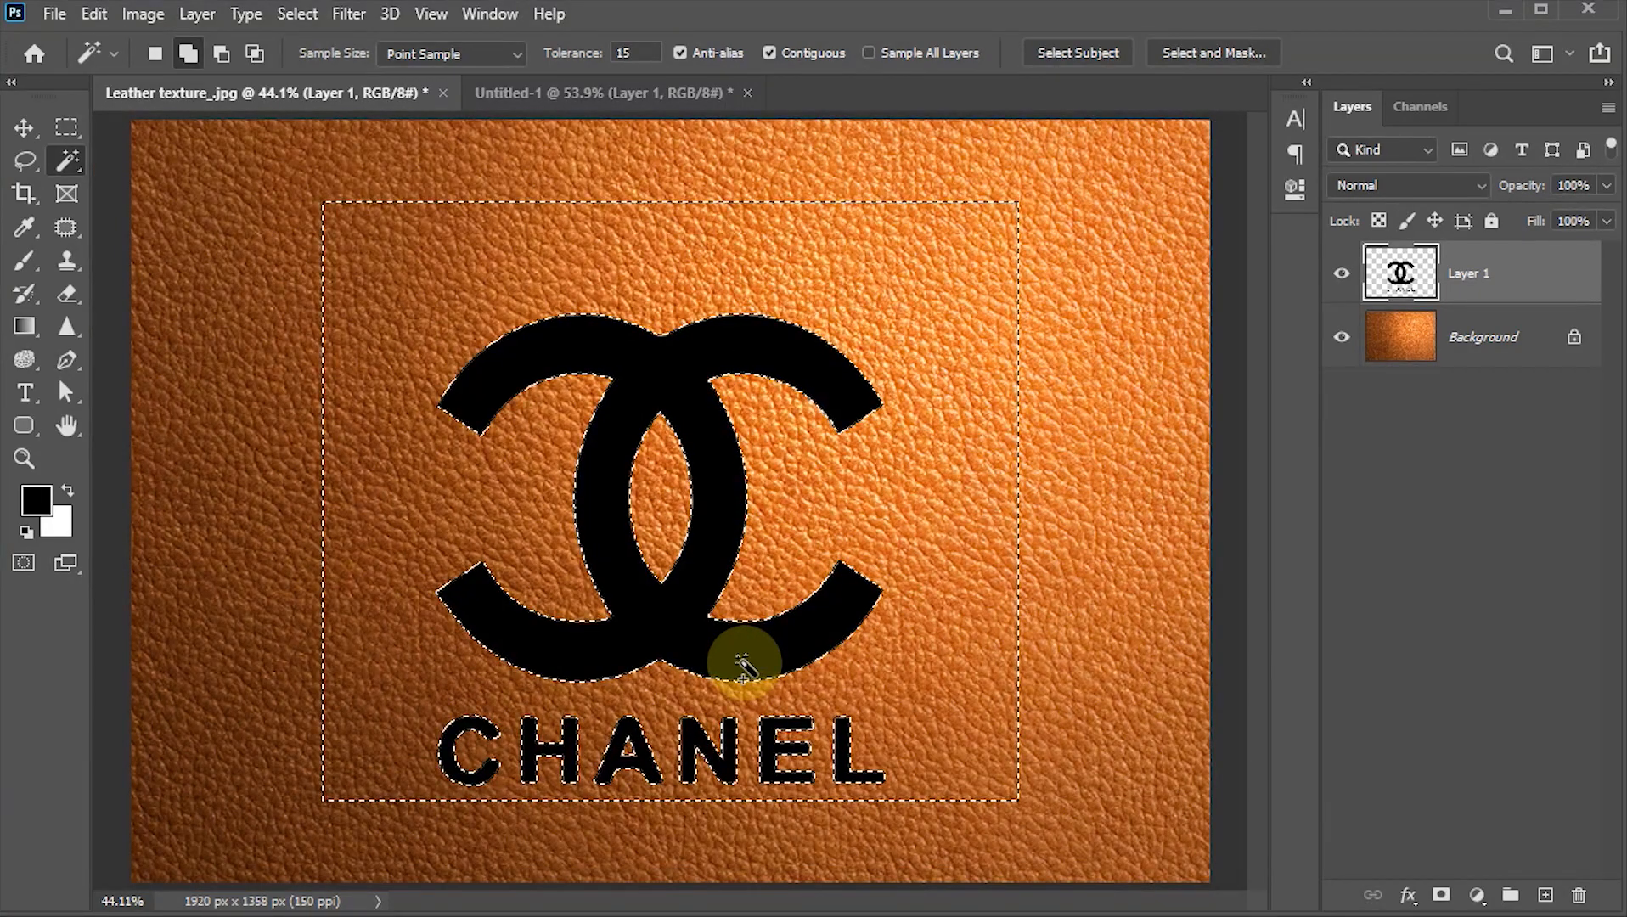
key("ctrl+d")
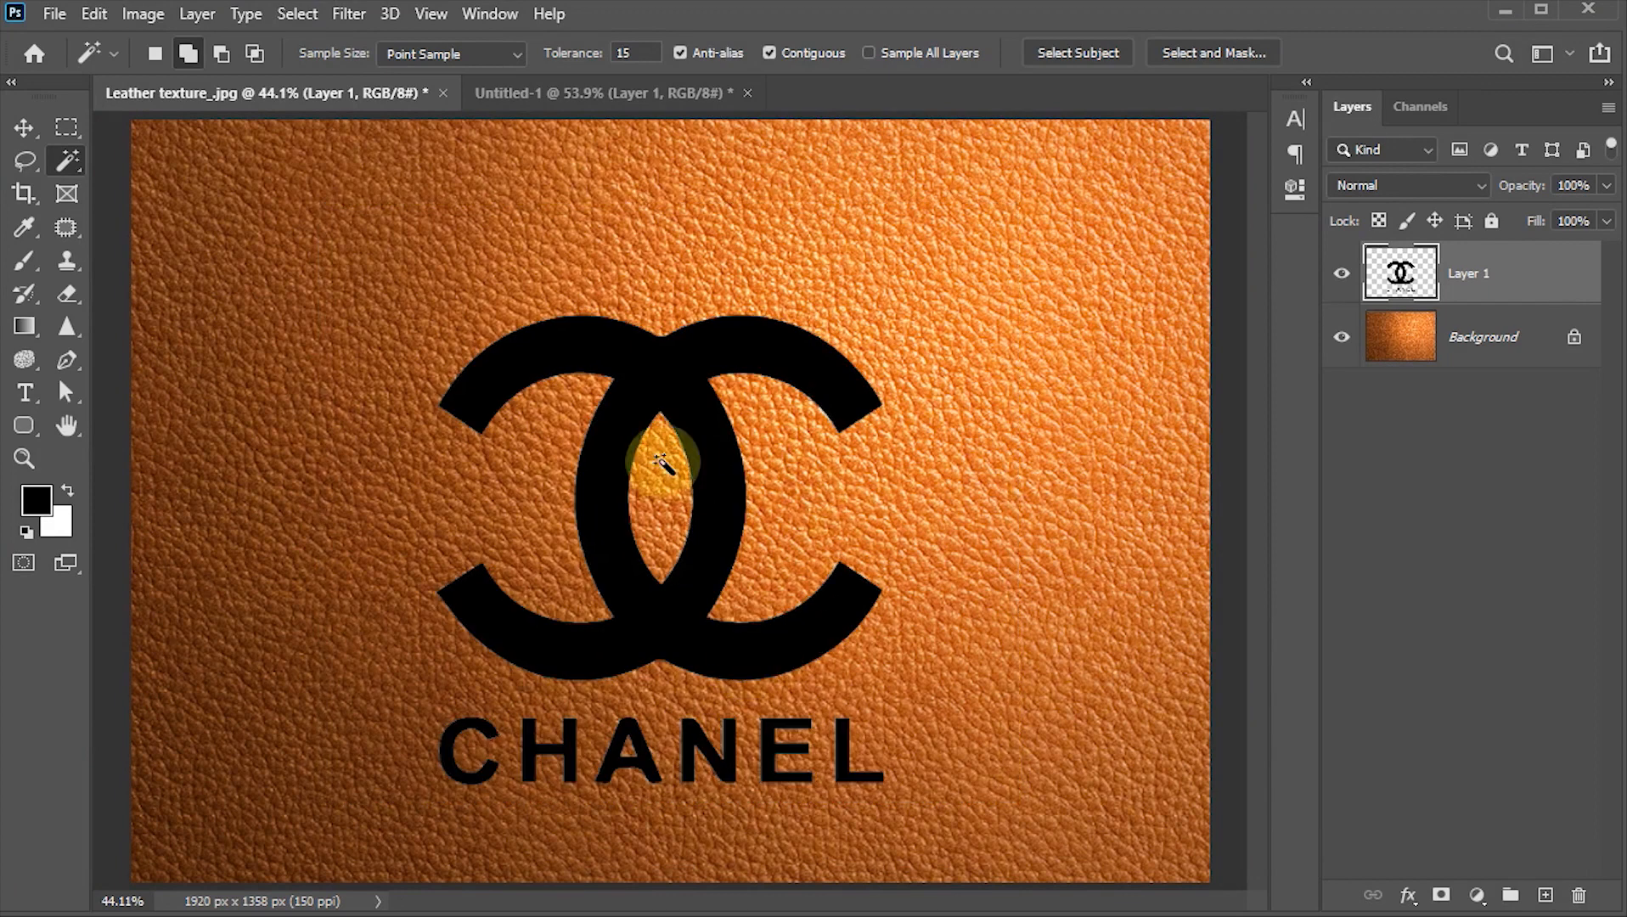
key("v")
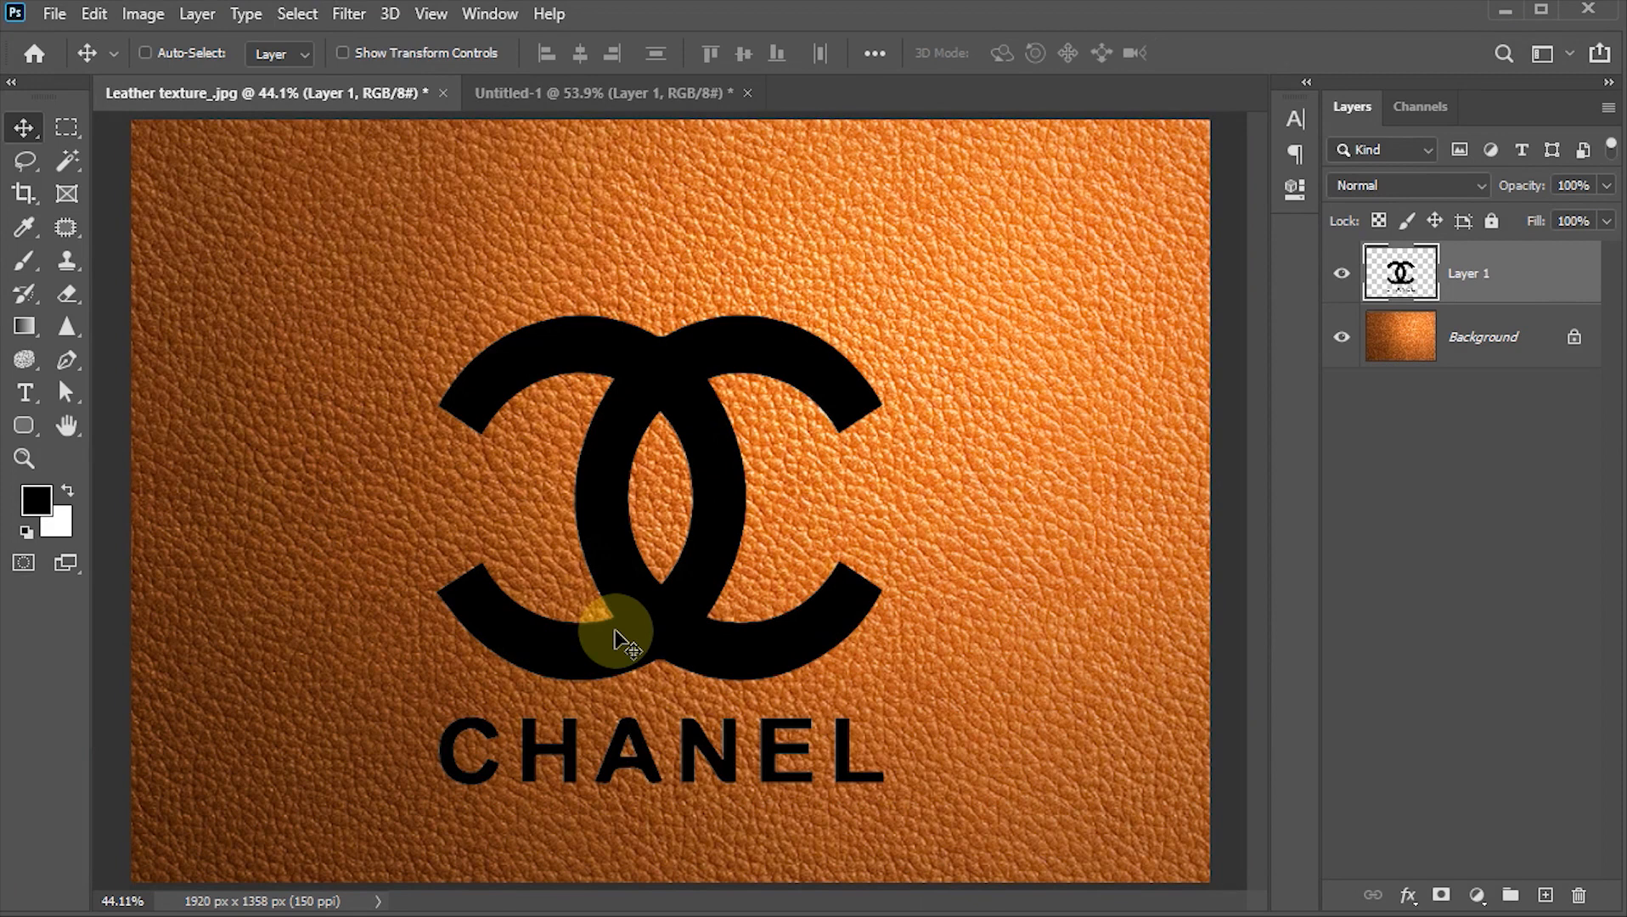
Step: Convert the logo layer to a smart object and apply a Gaussian Blur with a 1 pixel radius
left_click(1609, 110)
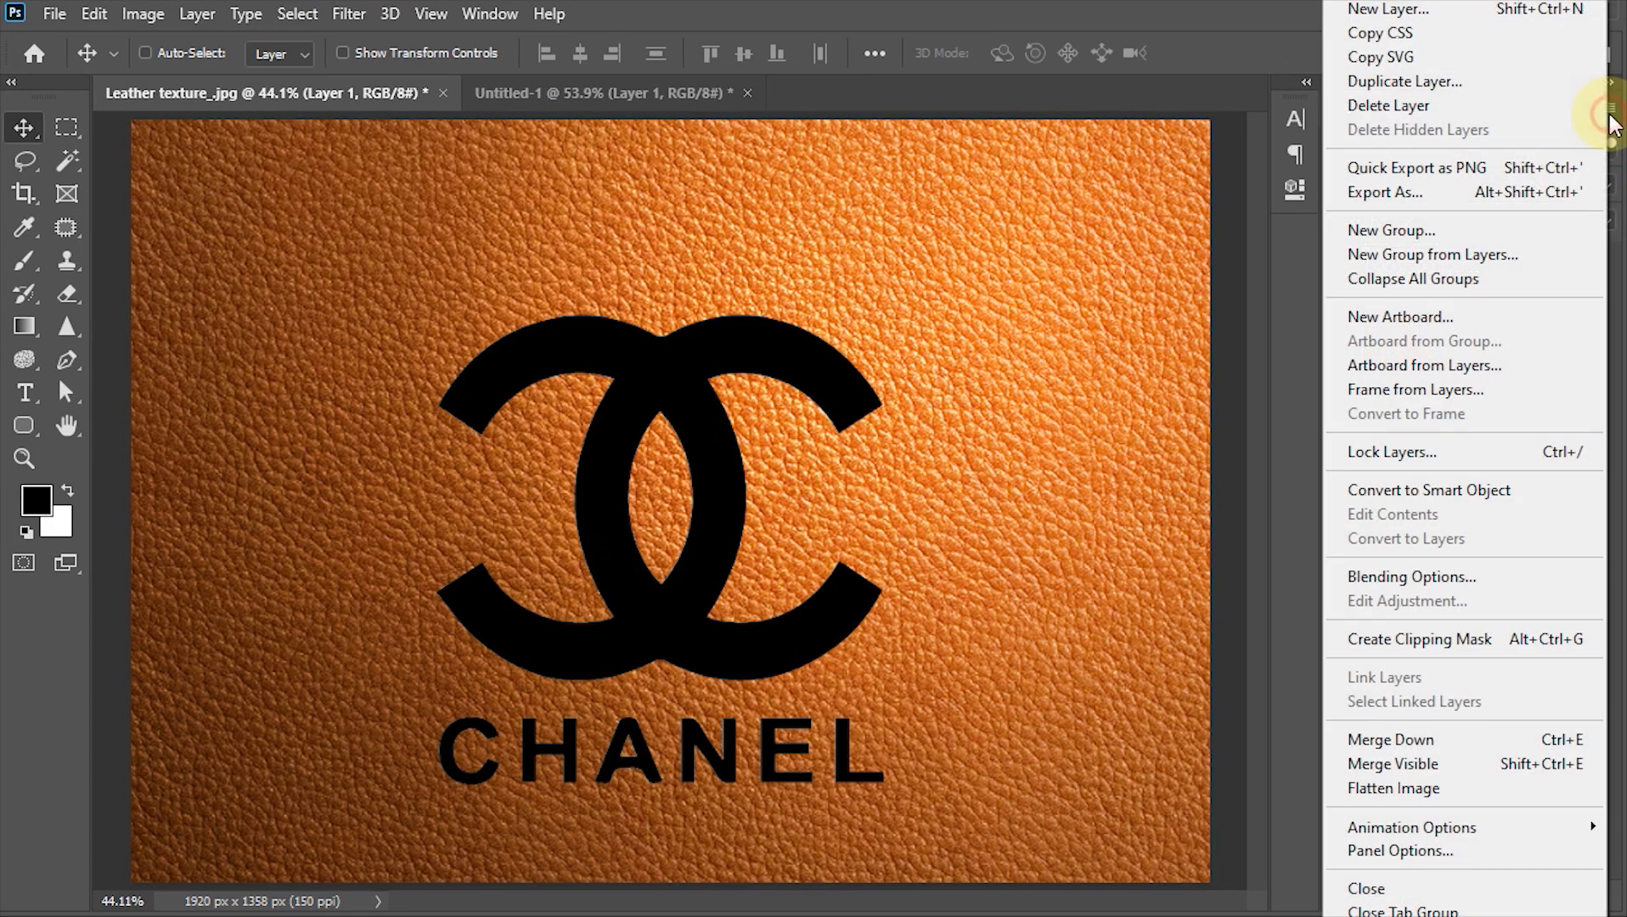
left_click(1454, 491)
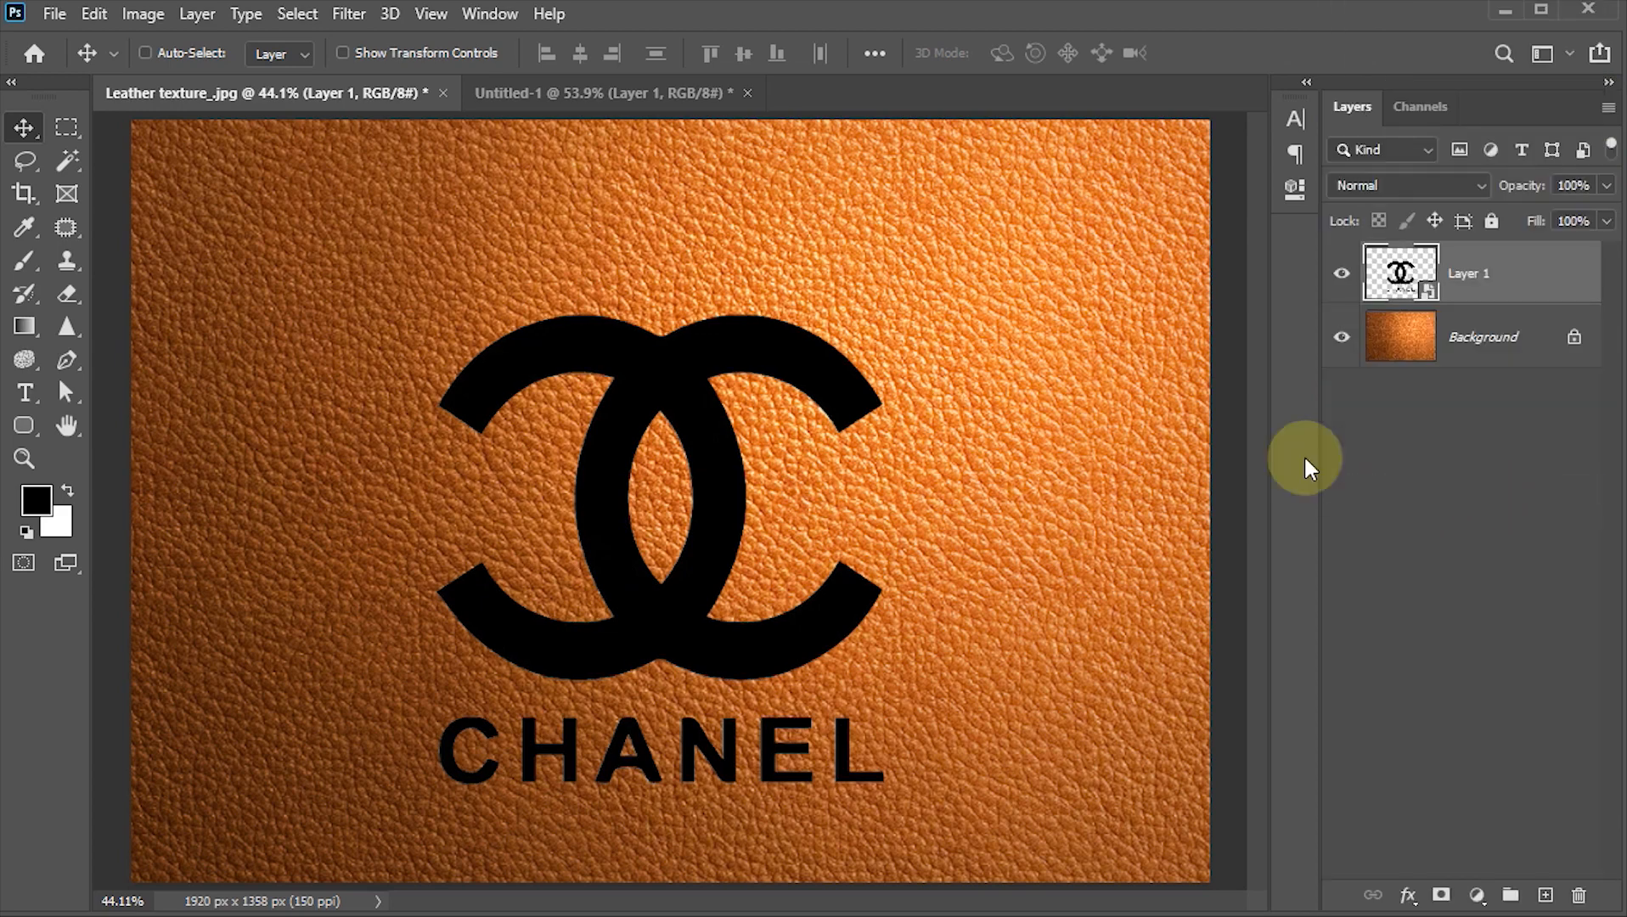
left_click(348, 14)
mouse_move(386, 304)
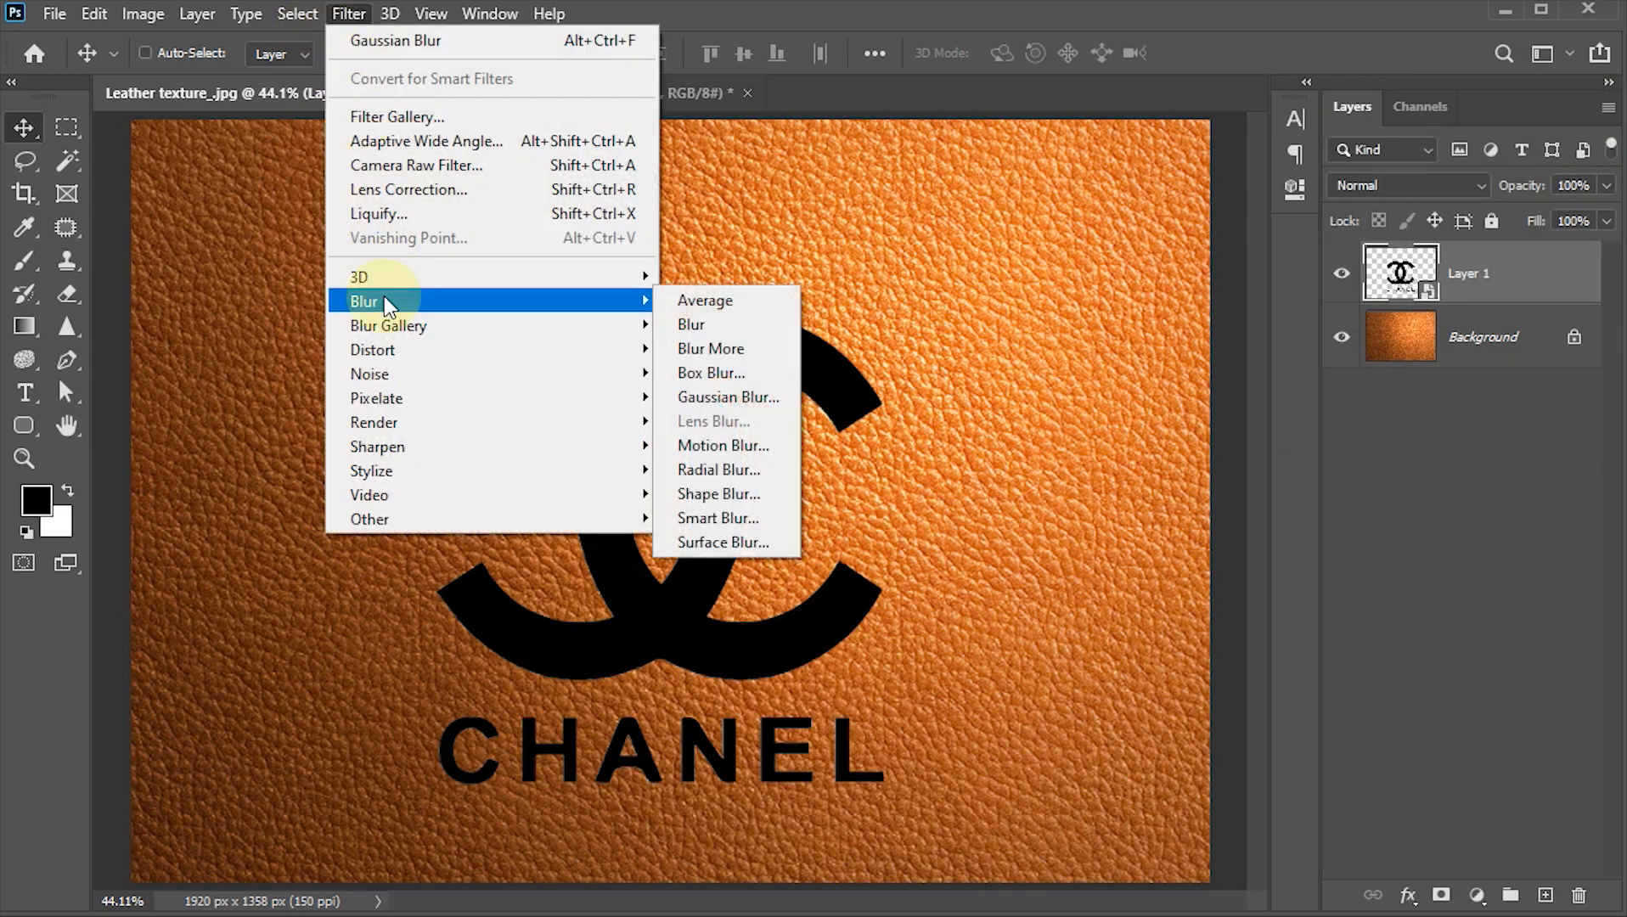
left_click(769, 398)
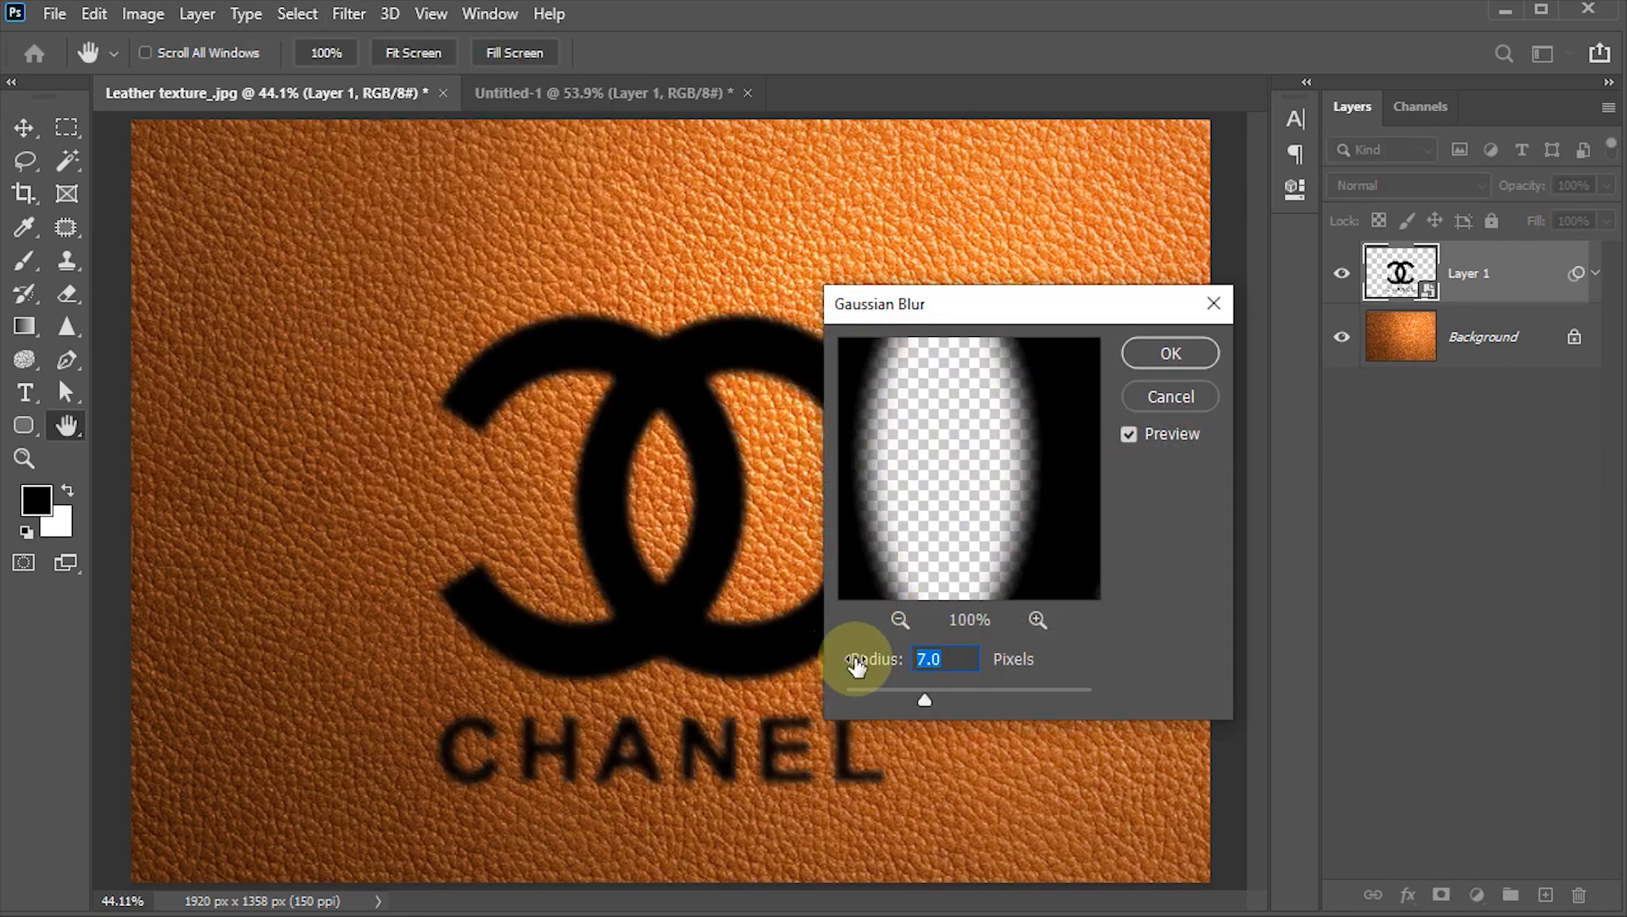
type("1")
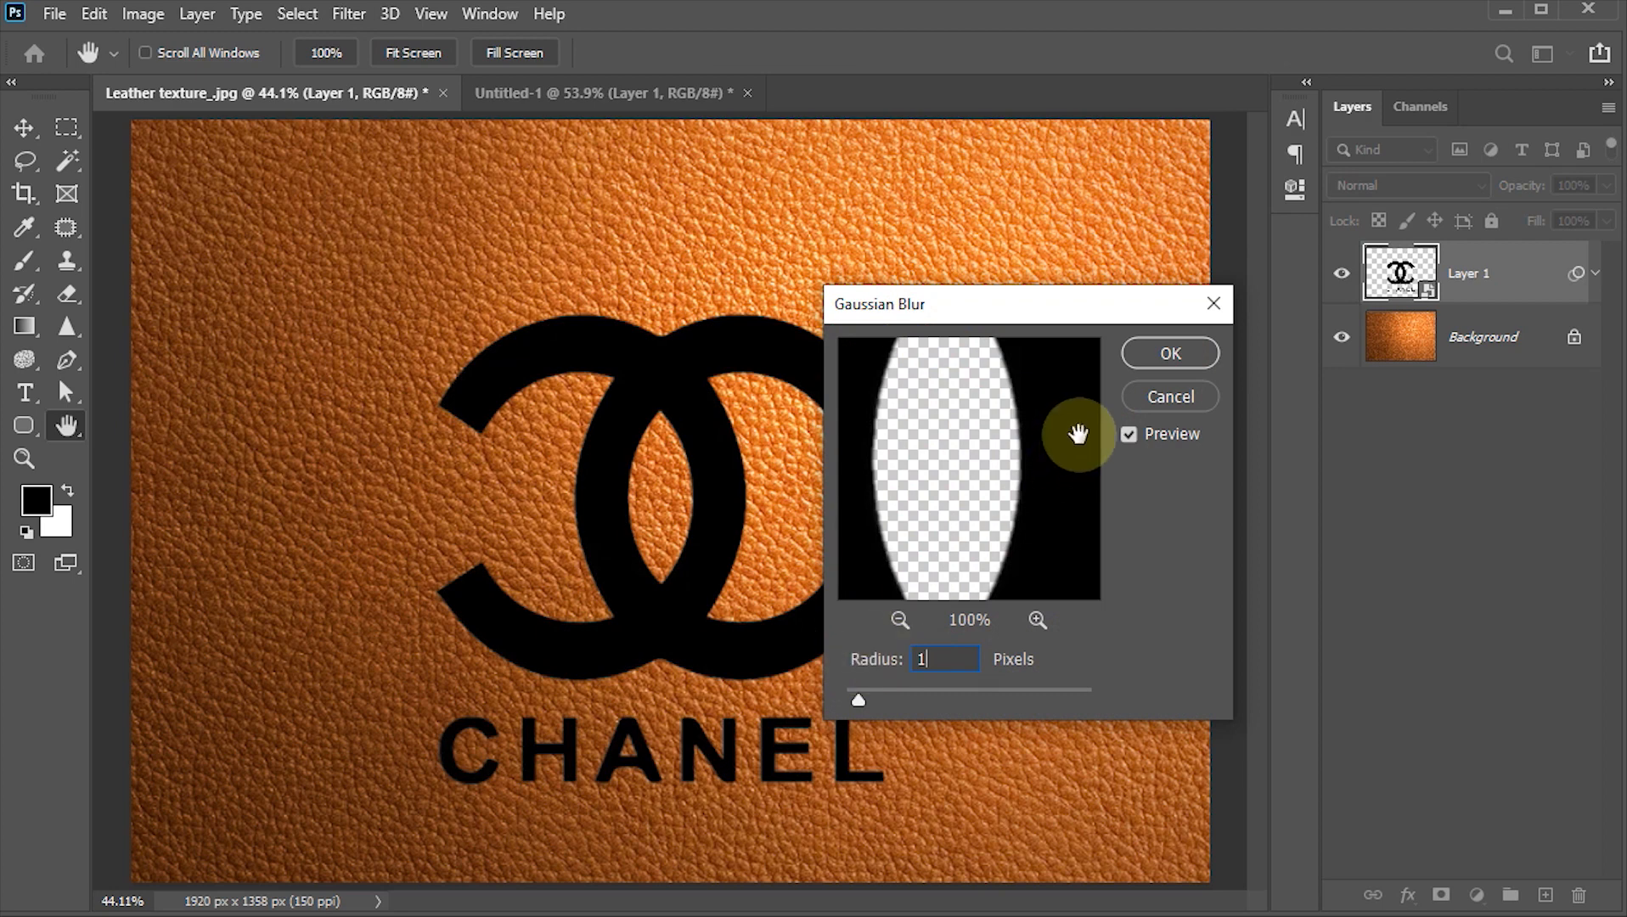
left_click(1140, 367)
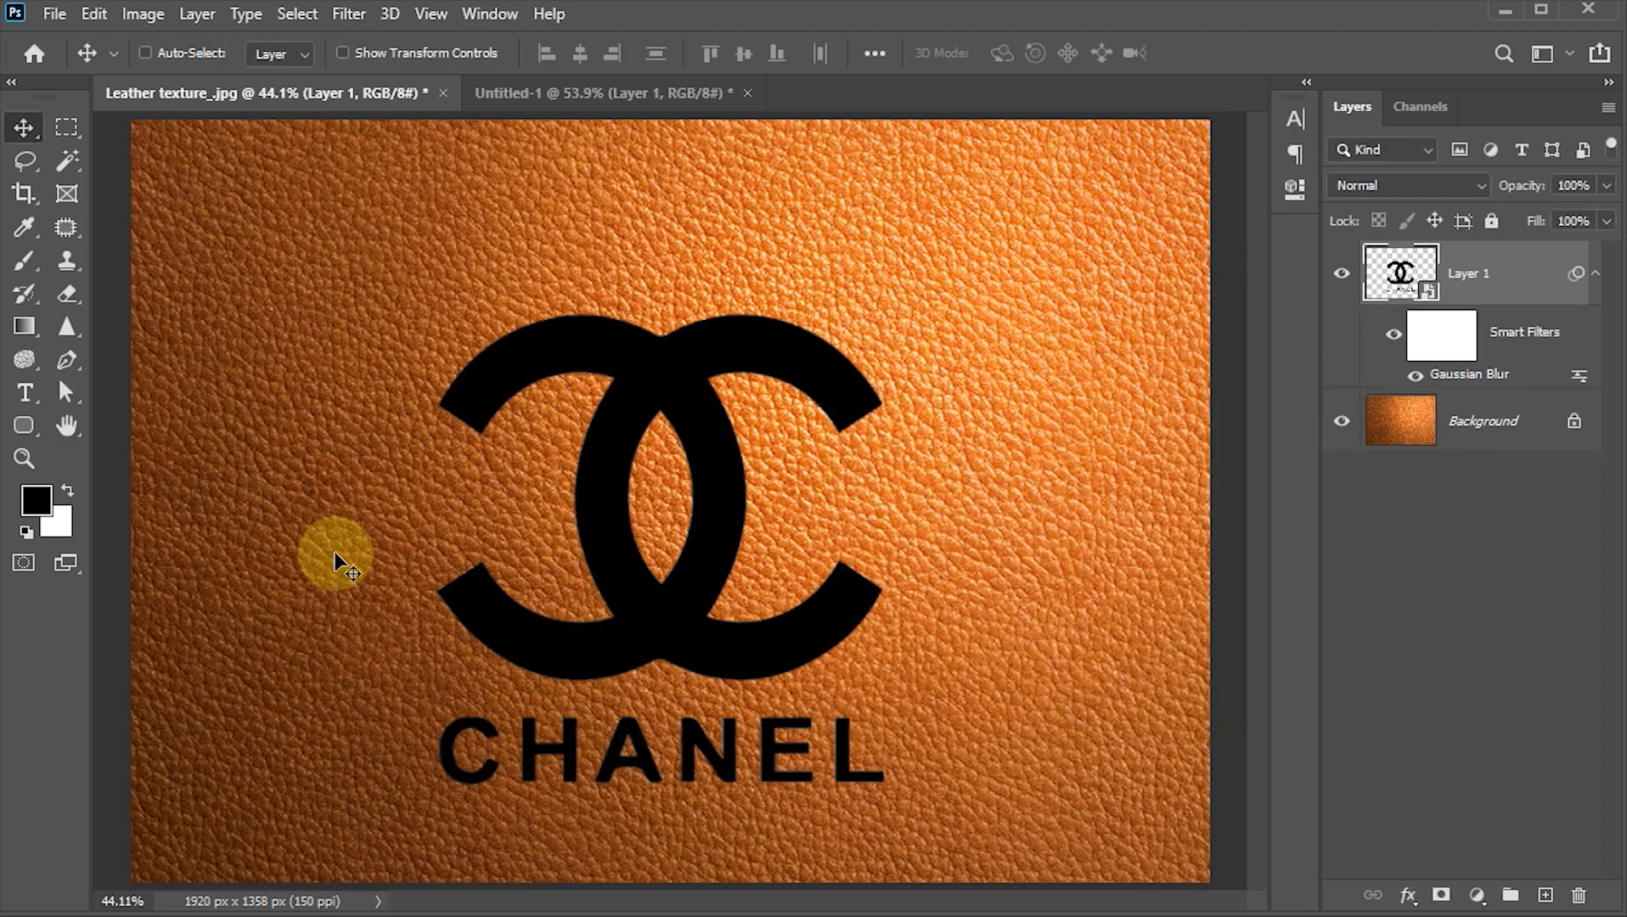
Step: Apply a Ripple distortion to the logo layer with an amount of -55% and size Small
left_click(349, 13)
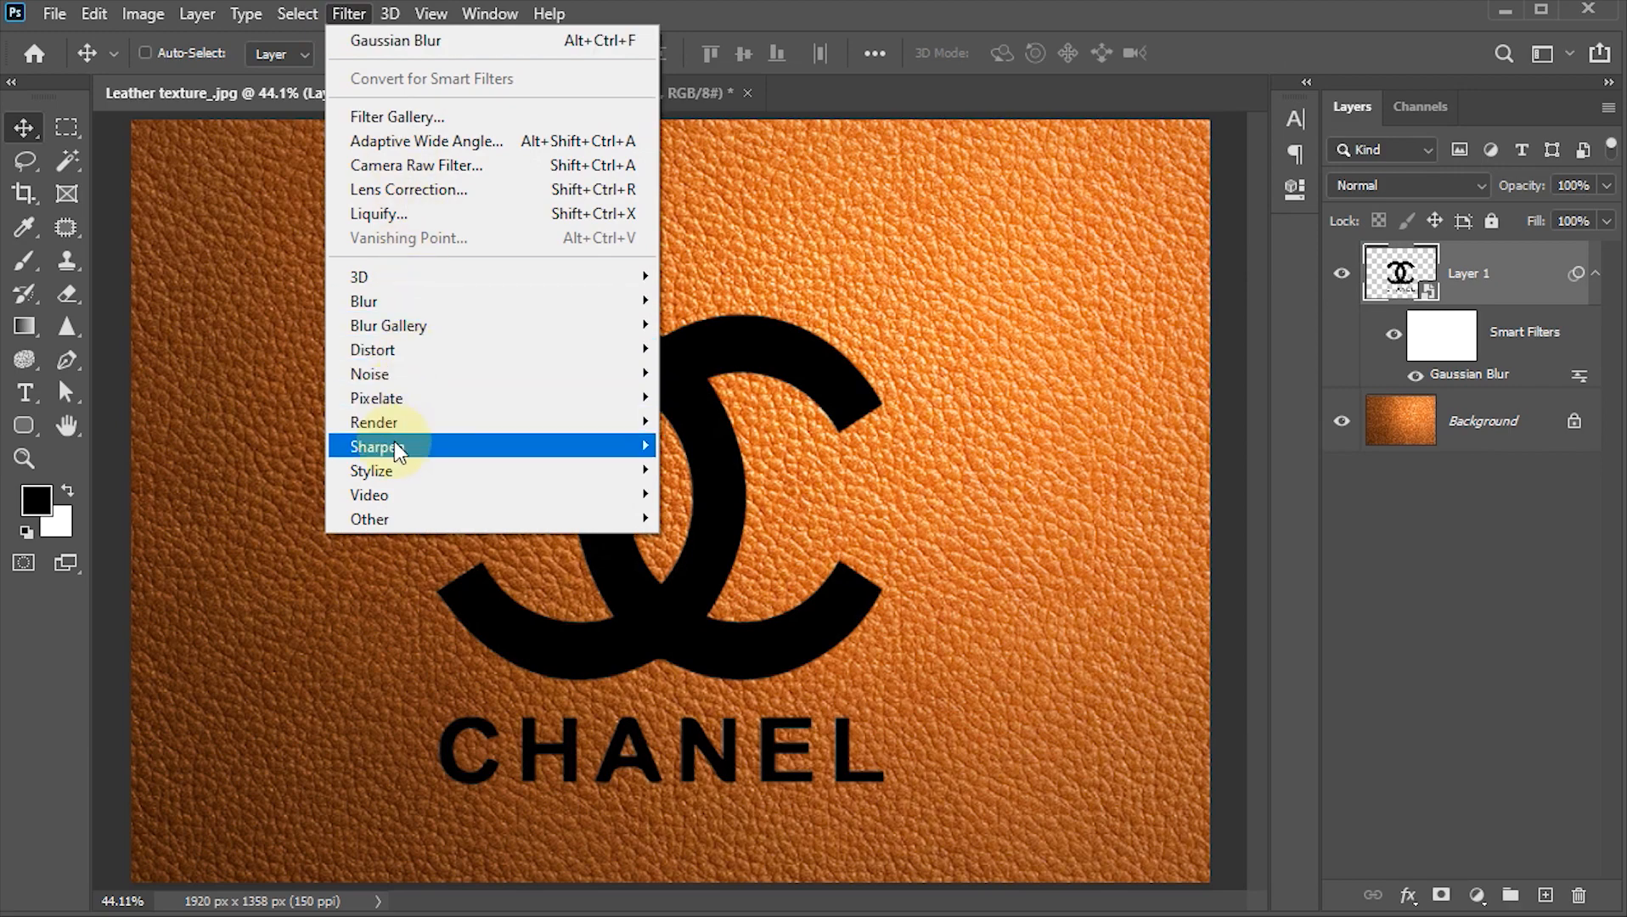
mouse_move(379, 351)
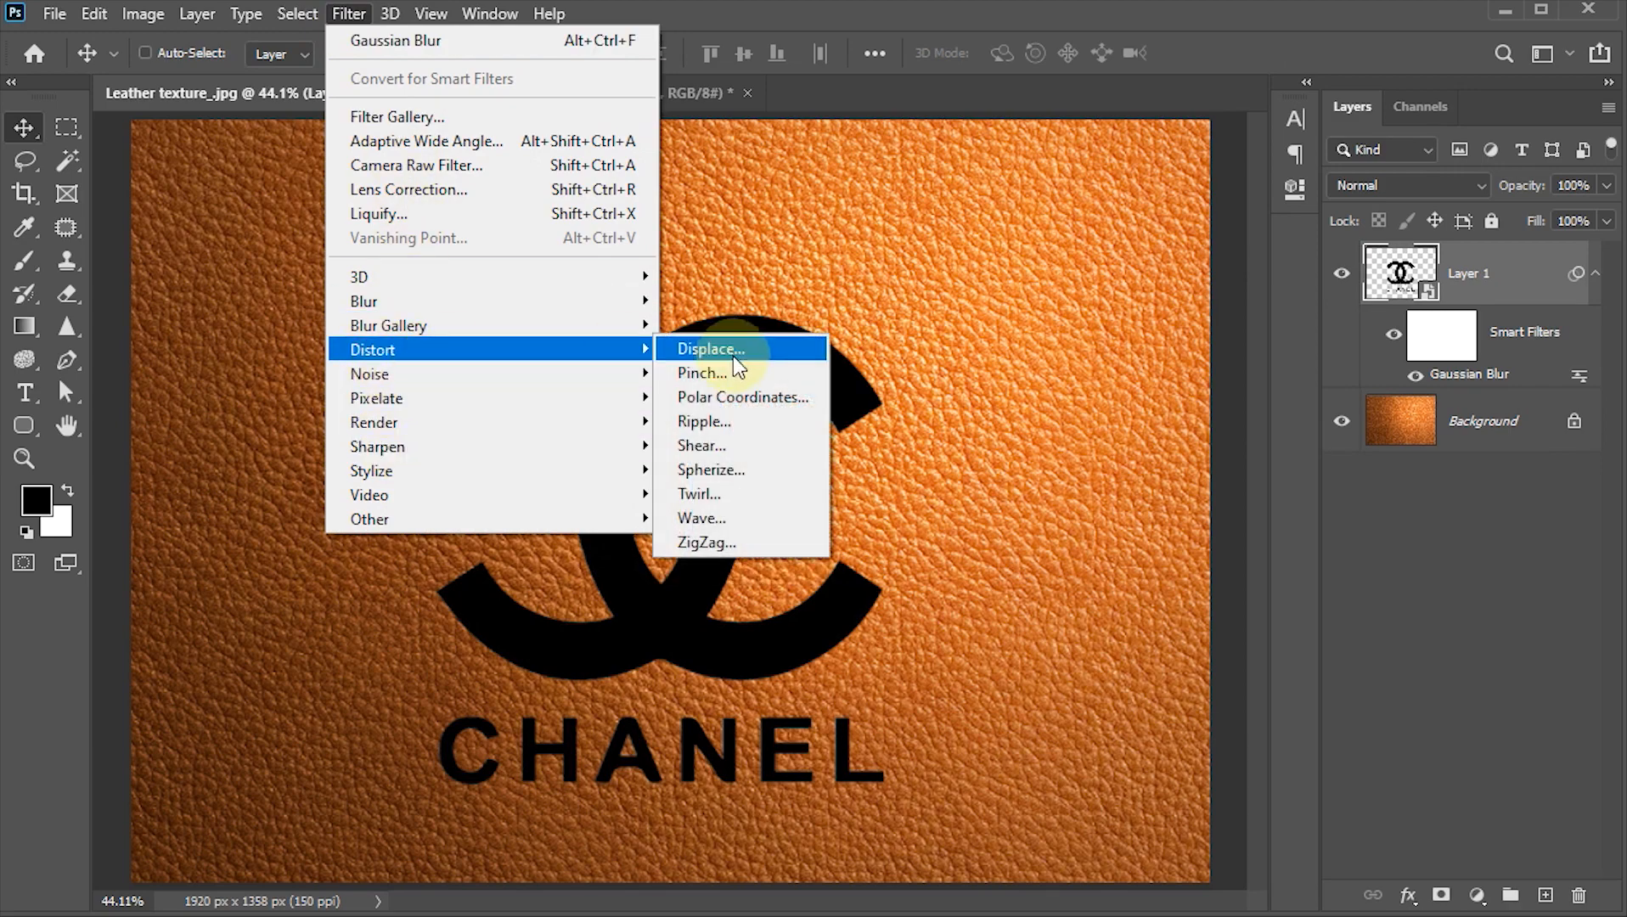
left_click(735, 421)
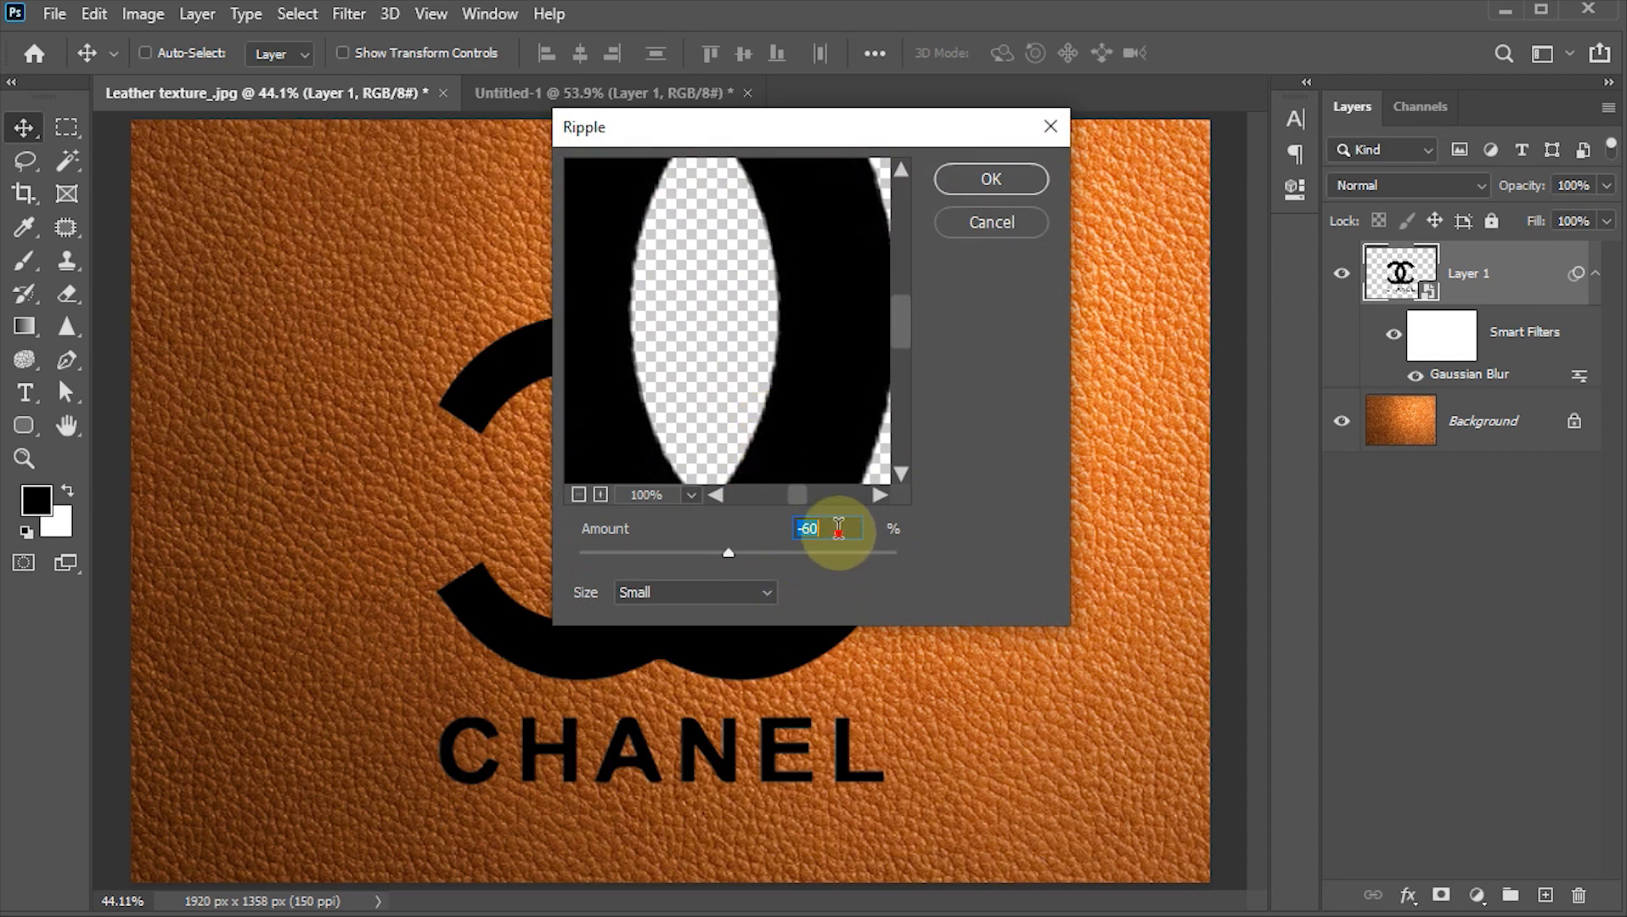
type("-55")
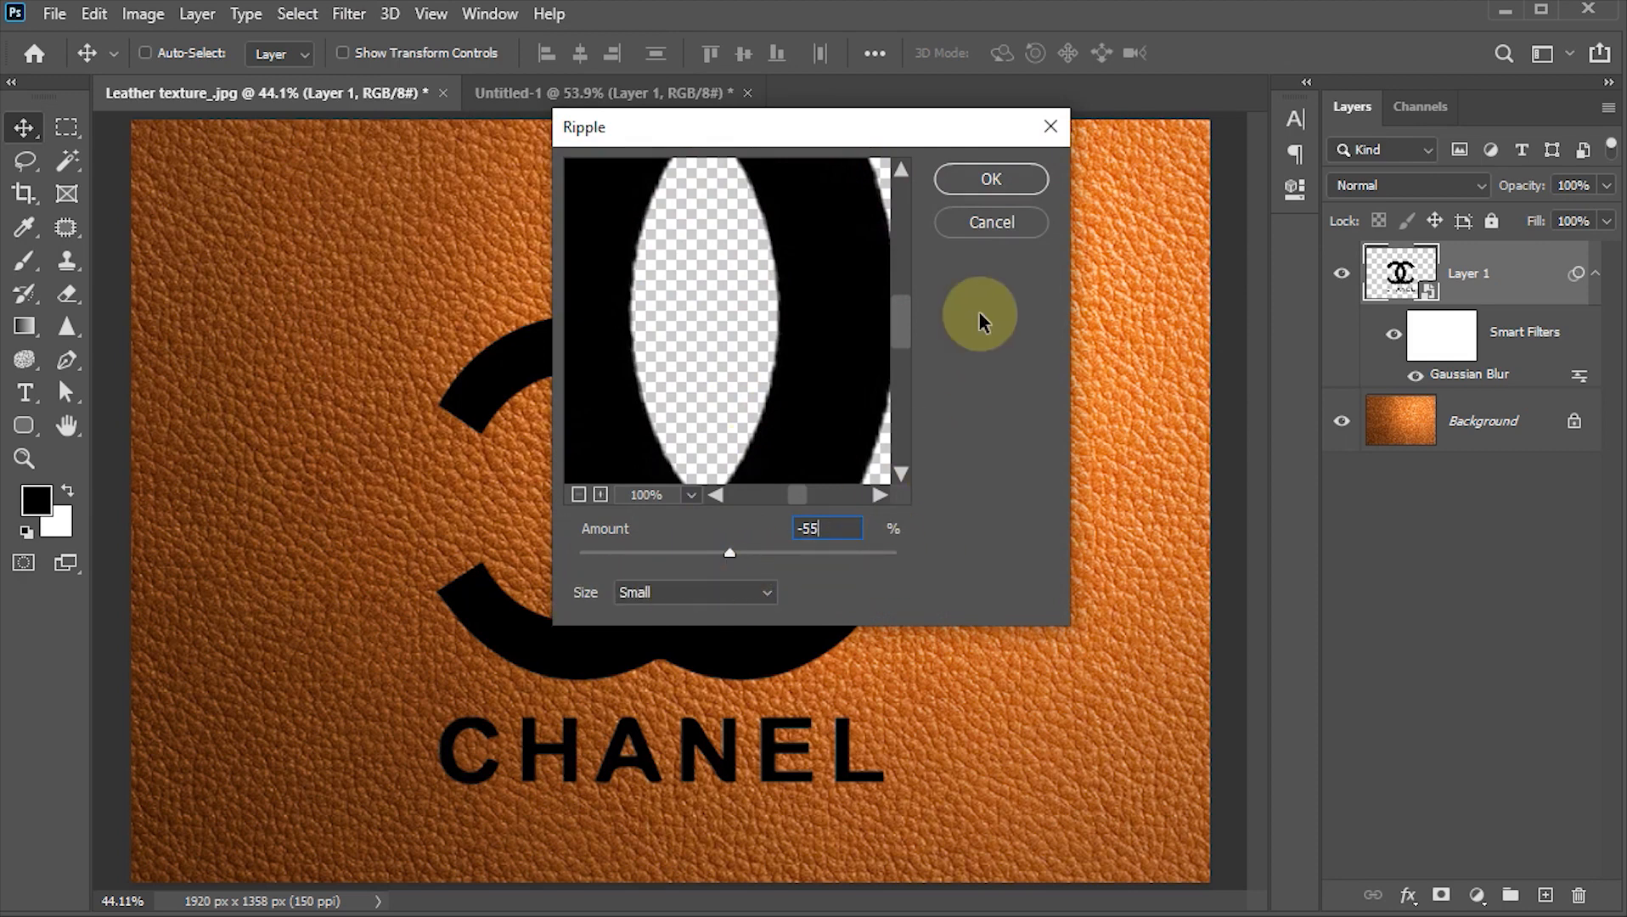
left_click(986, 178)
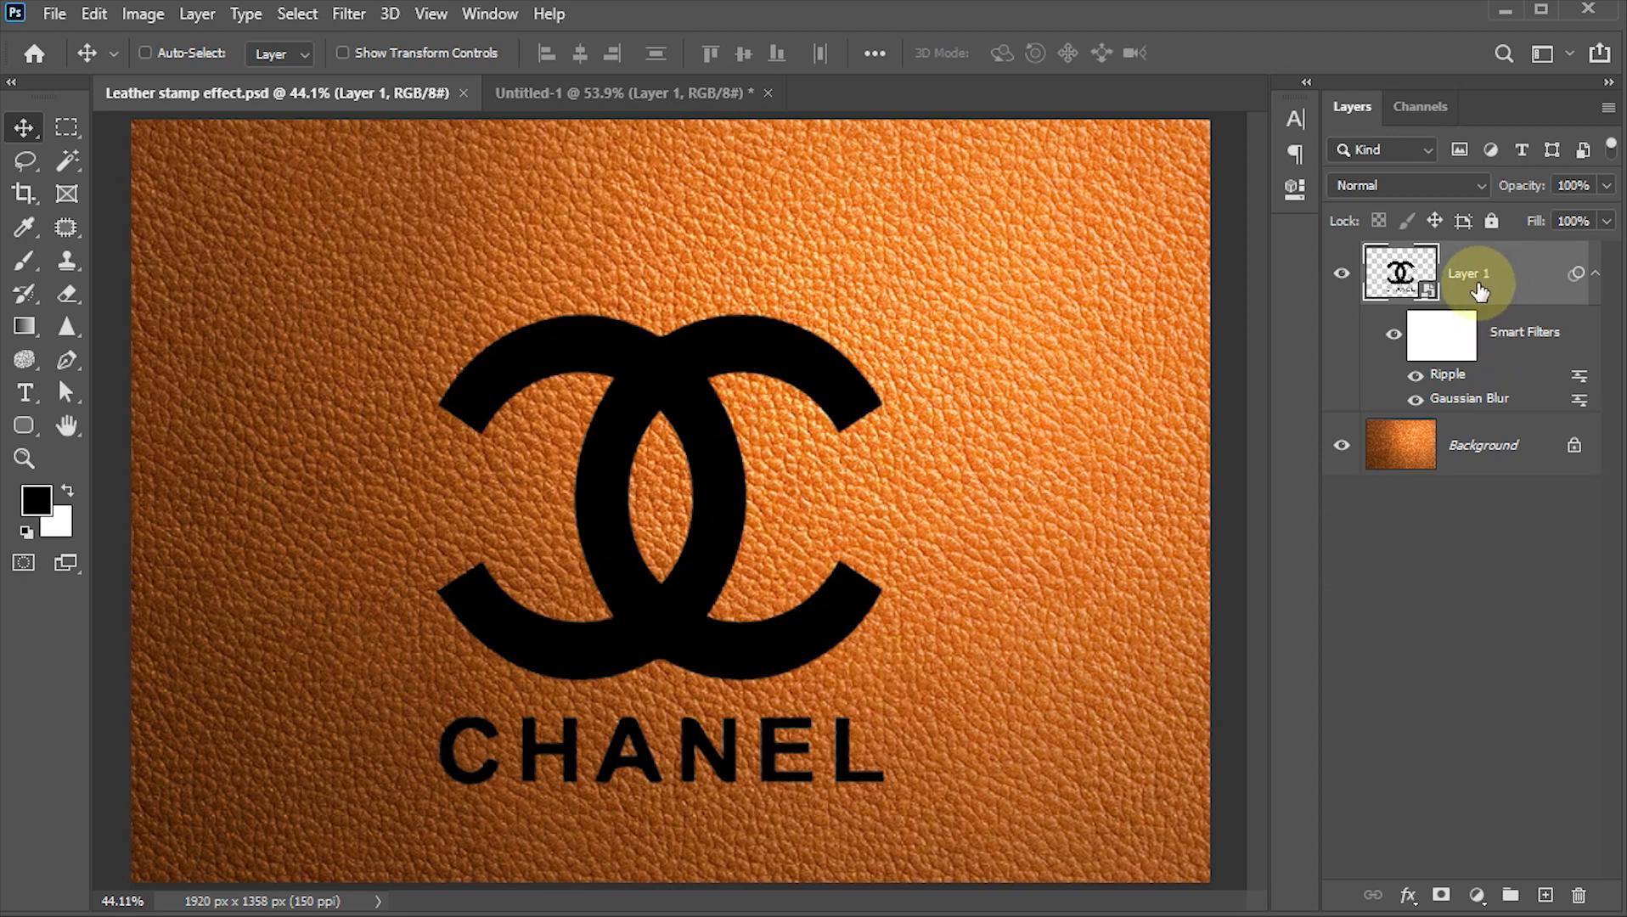
Step: Convert the logo layer with its Ripple and Gaussian Blur filters into a new smart object
left_click(1607, 108)
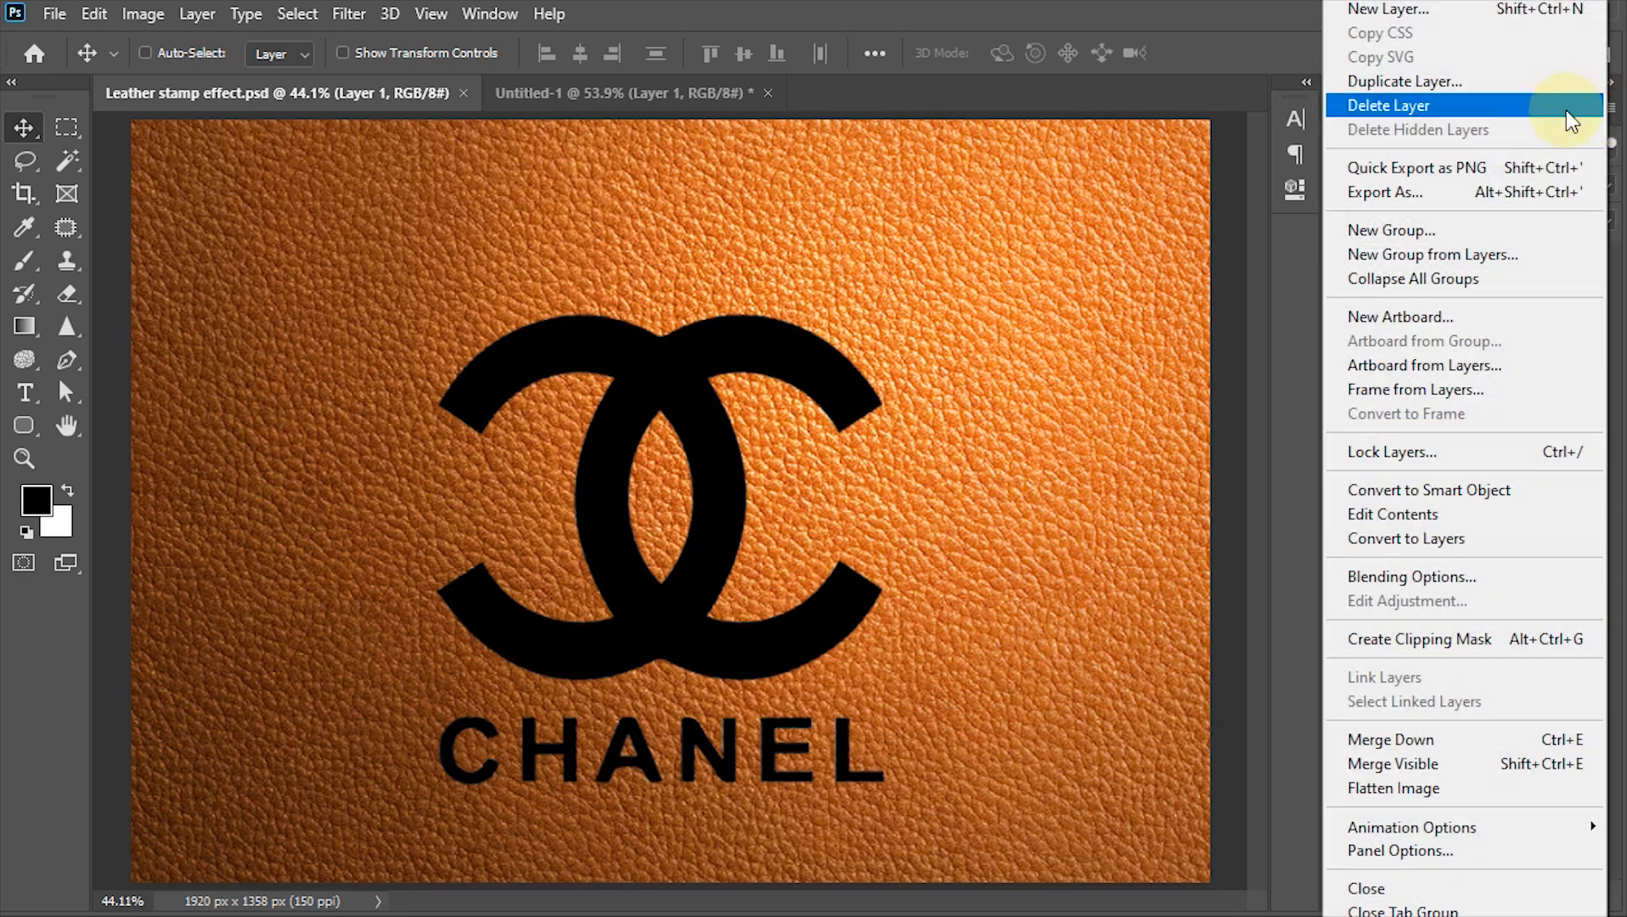
left_click(1439, 493)
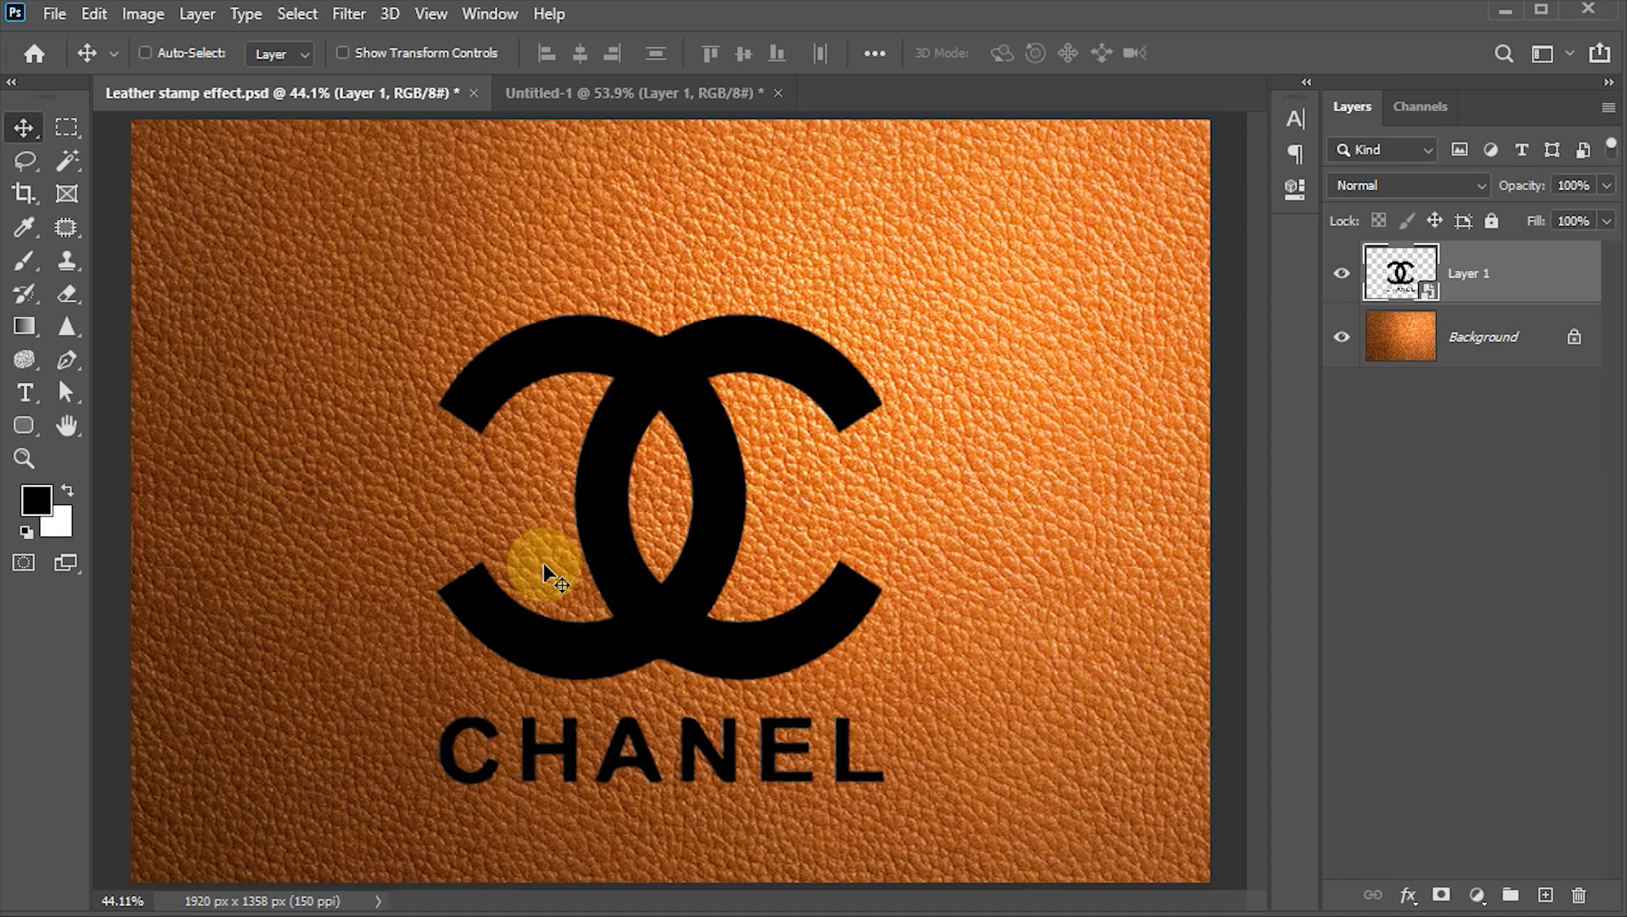
Step: Duplicate the logo layer, hide the copy and make the original Layer 1 active
key("ctrl+j")
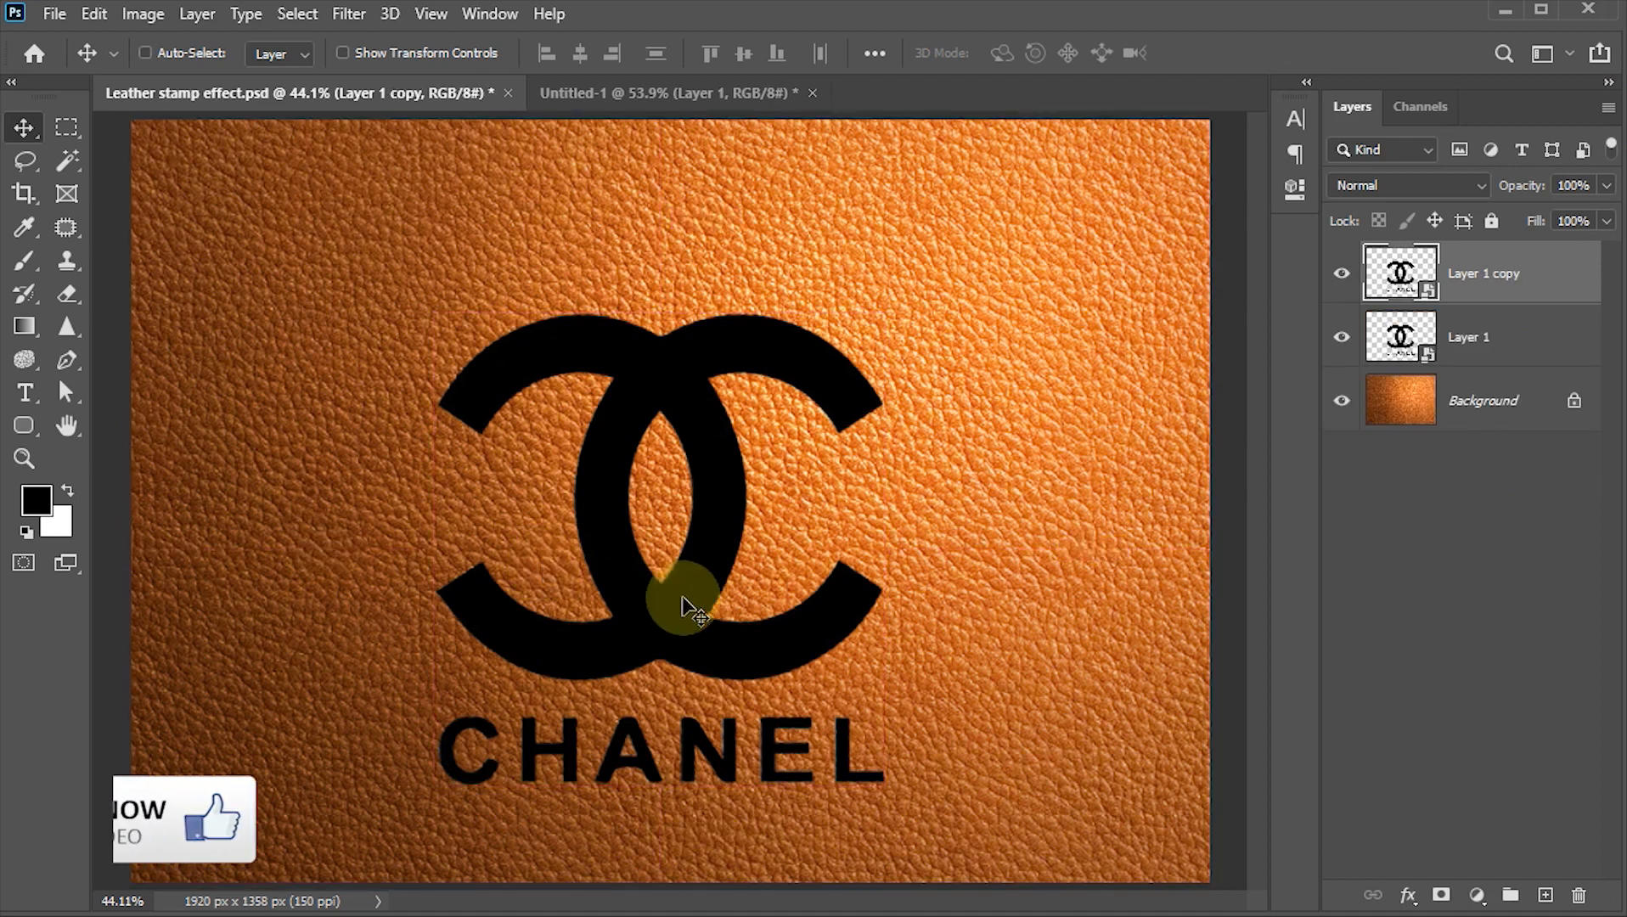
left_click(1343, 275)
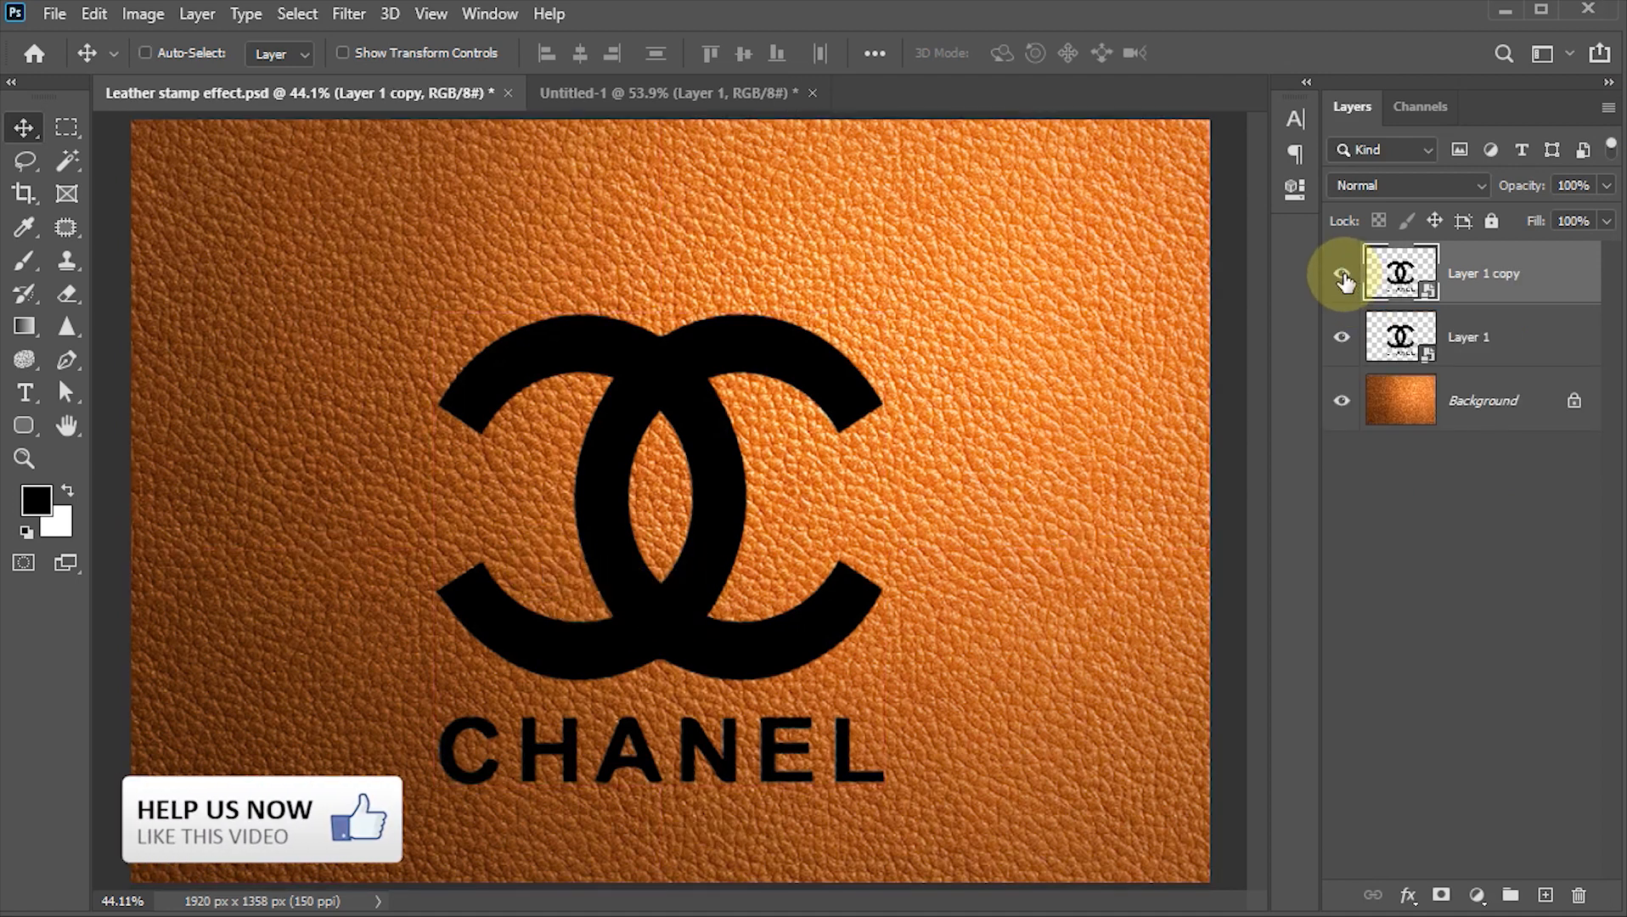
left_click(1400, 355)
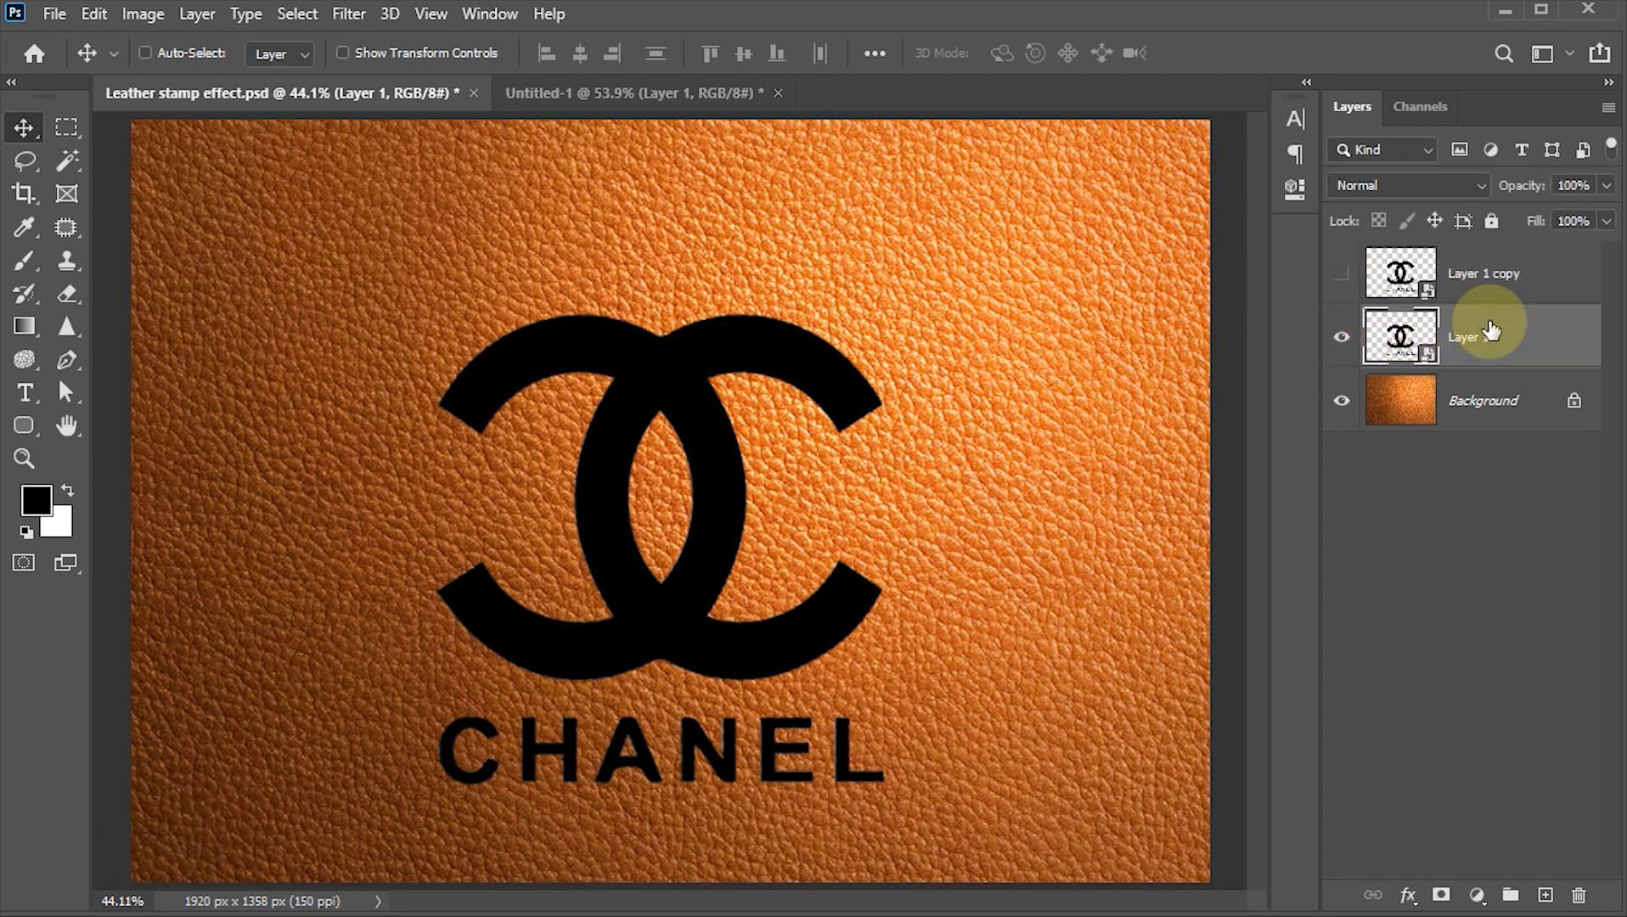
Step: Reduce the fill of Layer 1 to 0% while leaving its opacity at 100%
left_click(1607, 221)
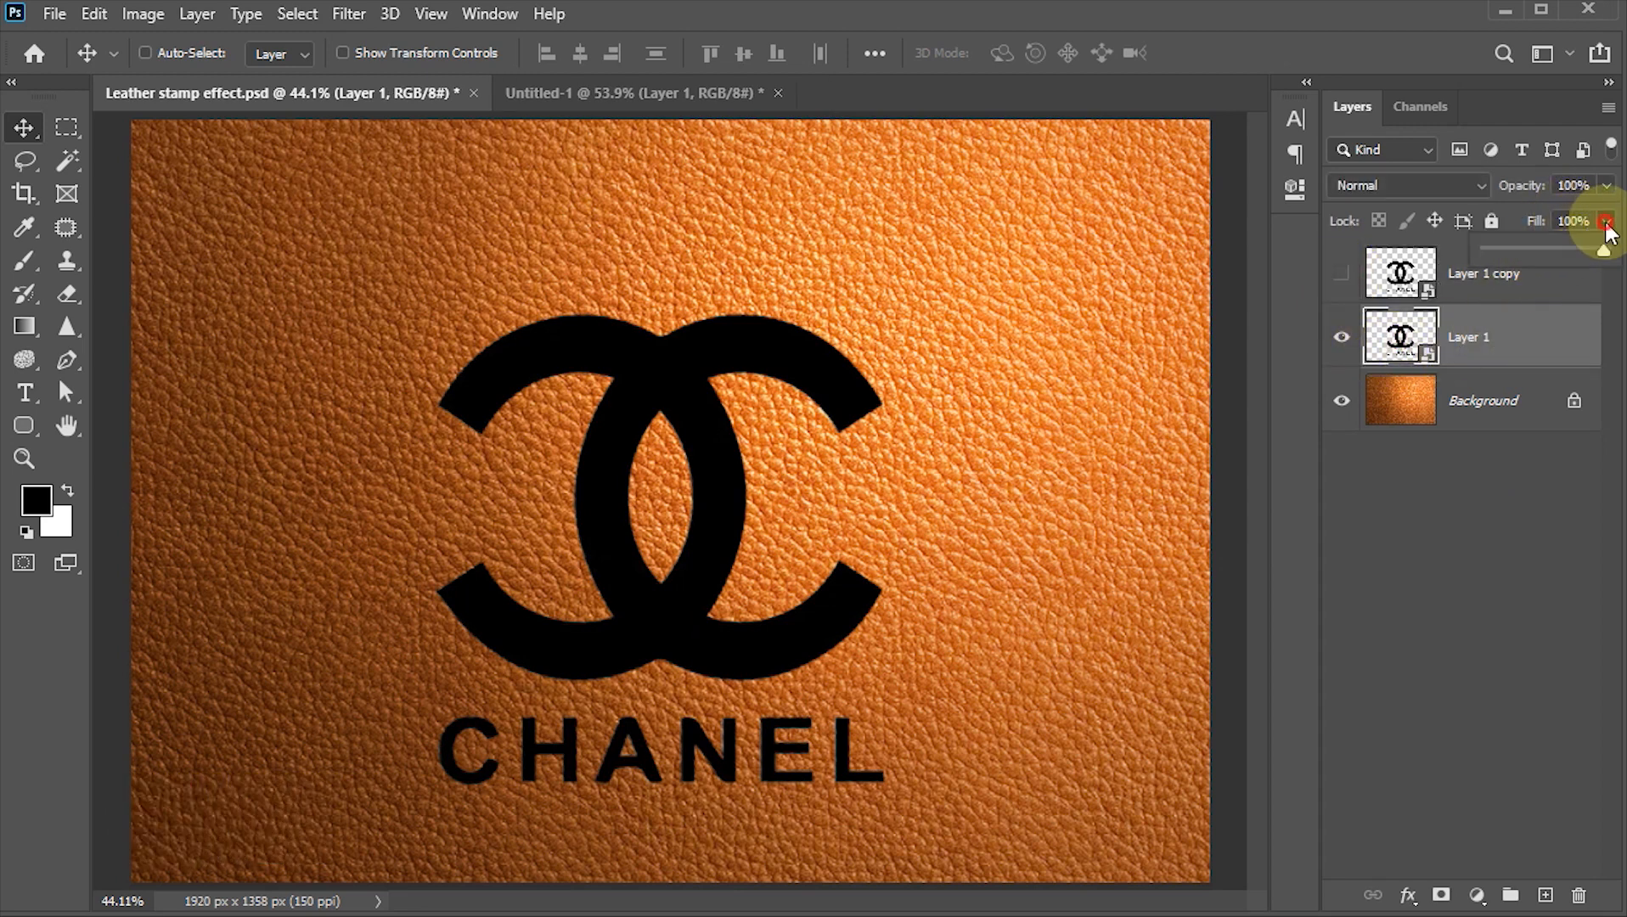
left_click_drag(1604, 254, 1427, 248)
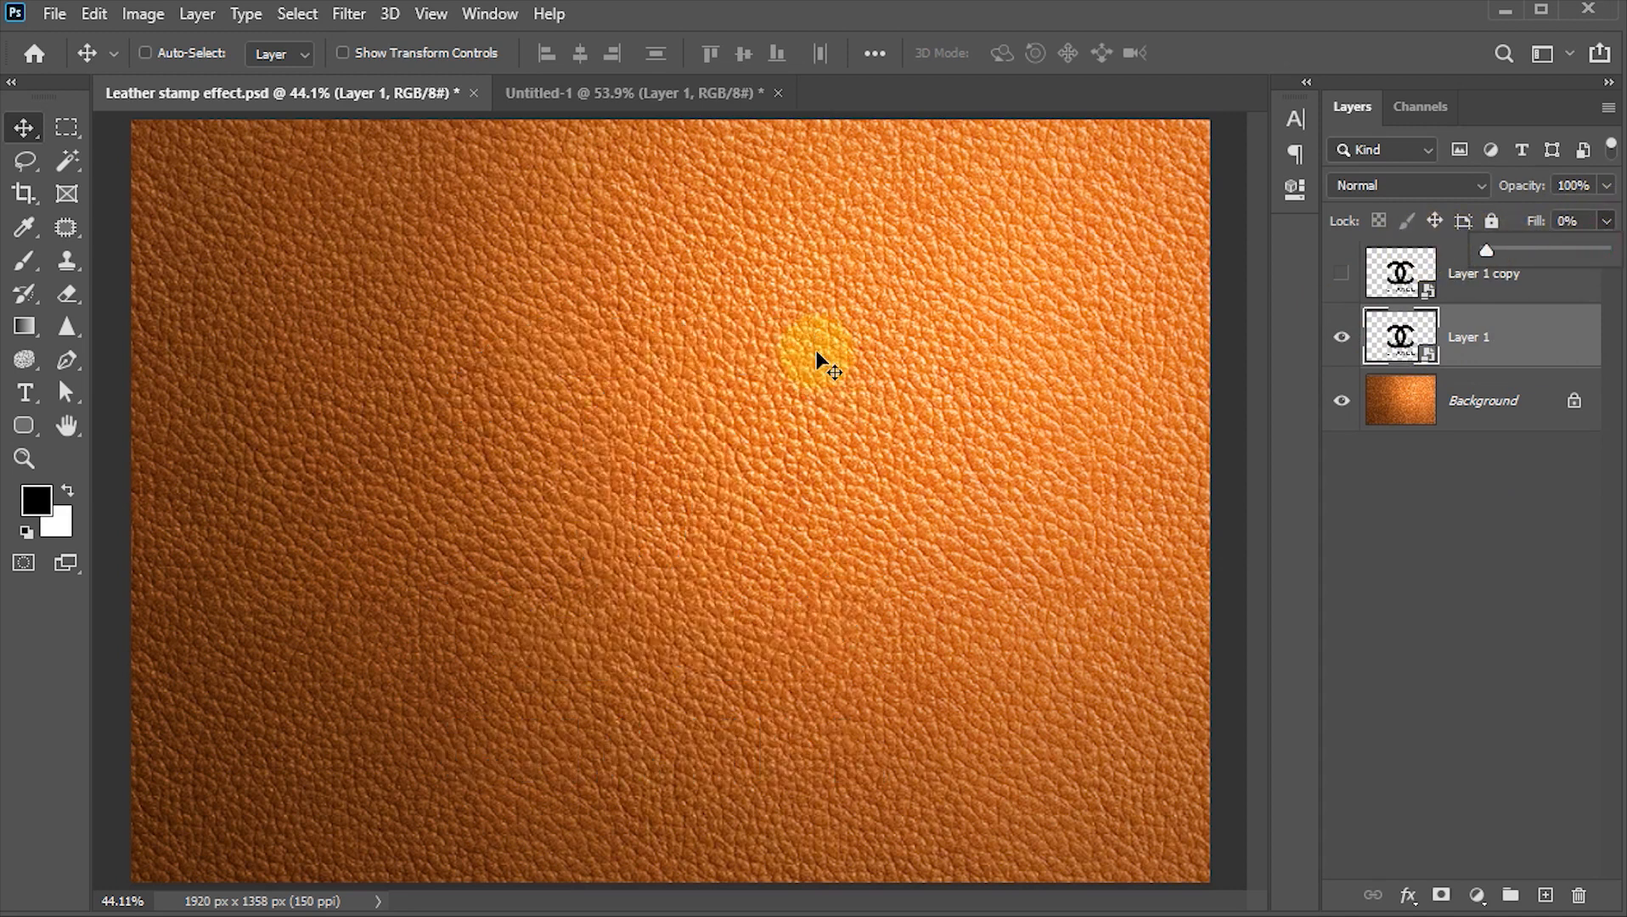
left_click(702, 418)
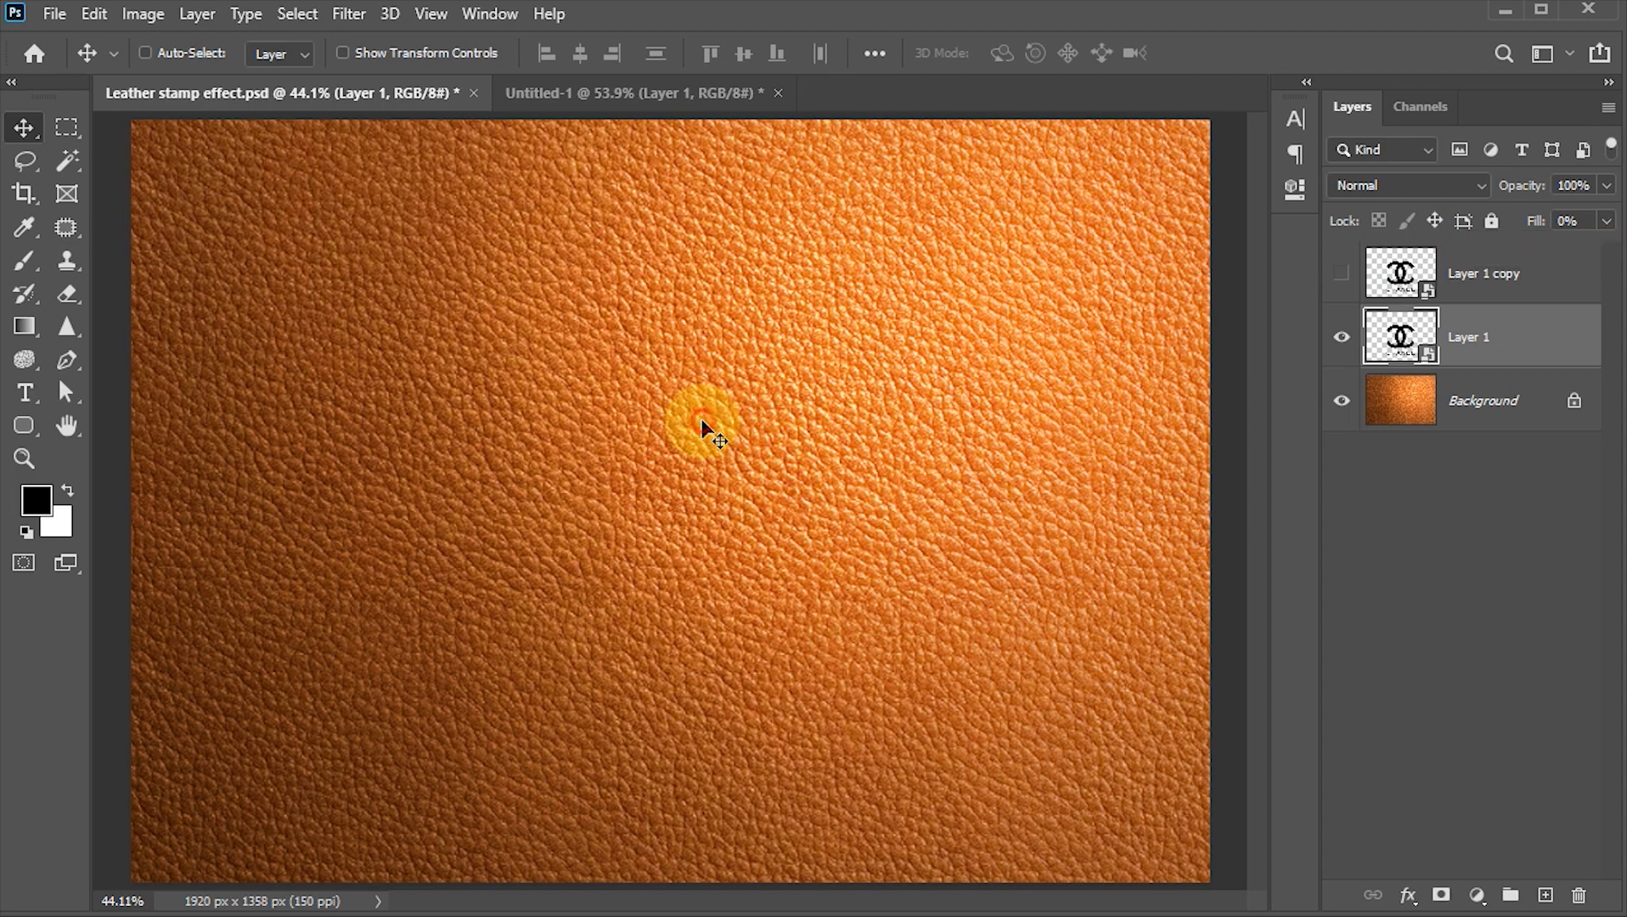
Step: Add a Drop Shadow to Layer 1 with opacity 30% and an angle of -130°
double_click(1565, 351)
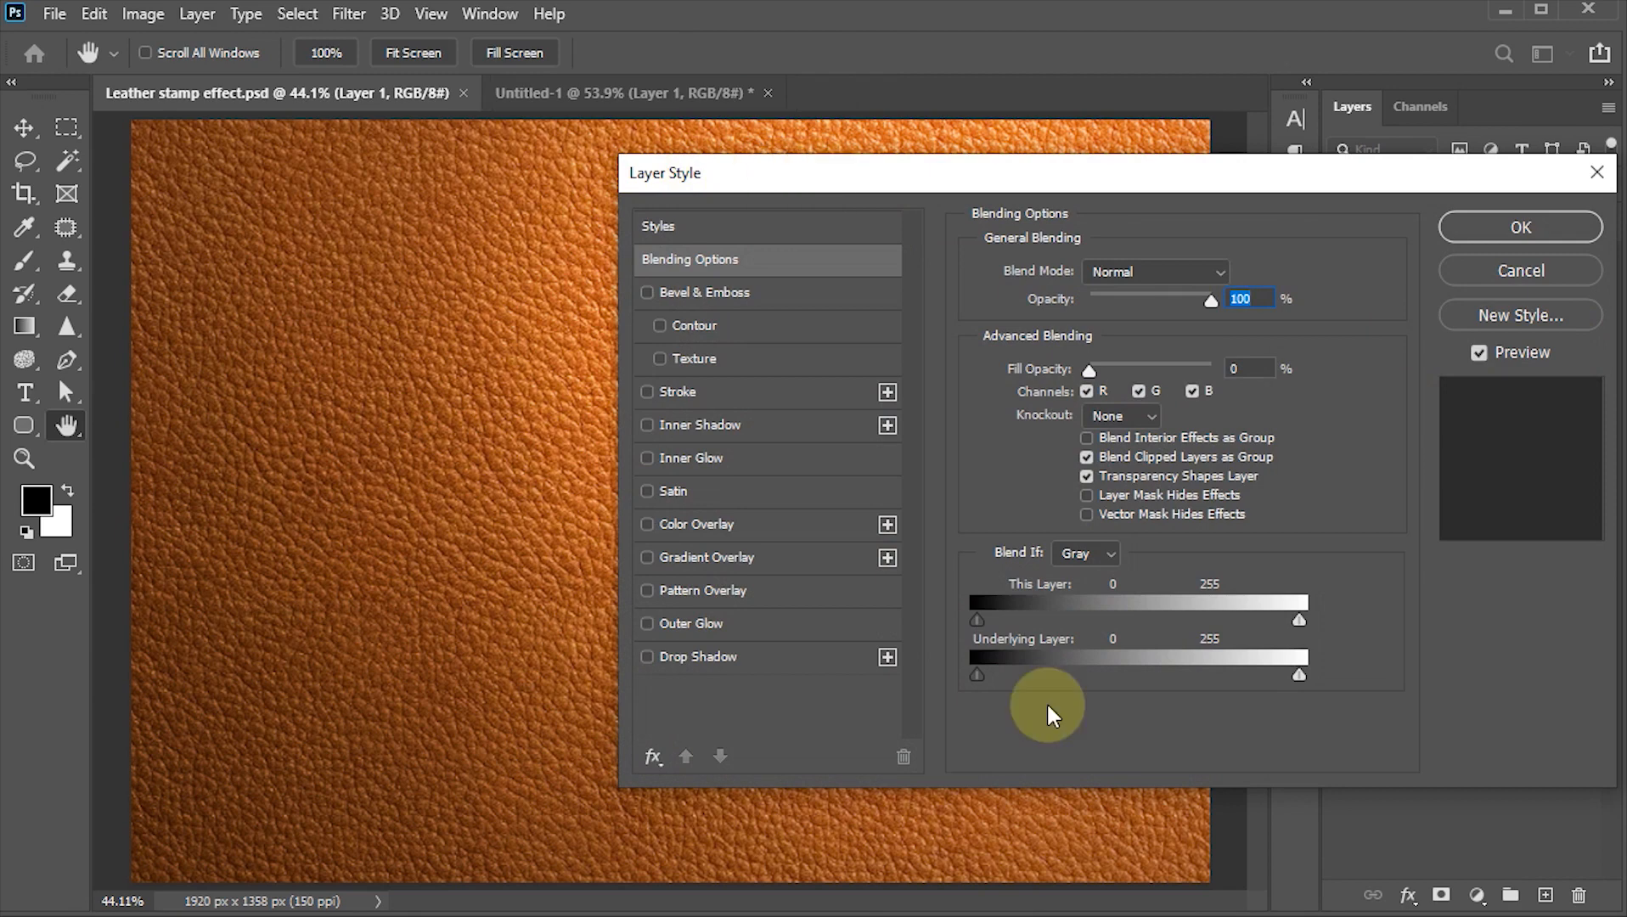
left_click(718, 658)
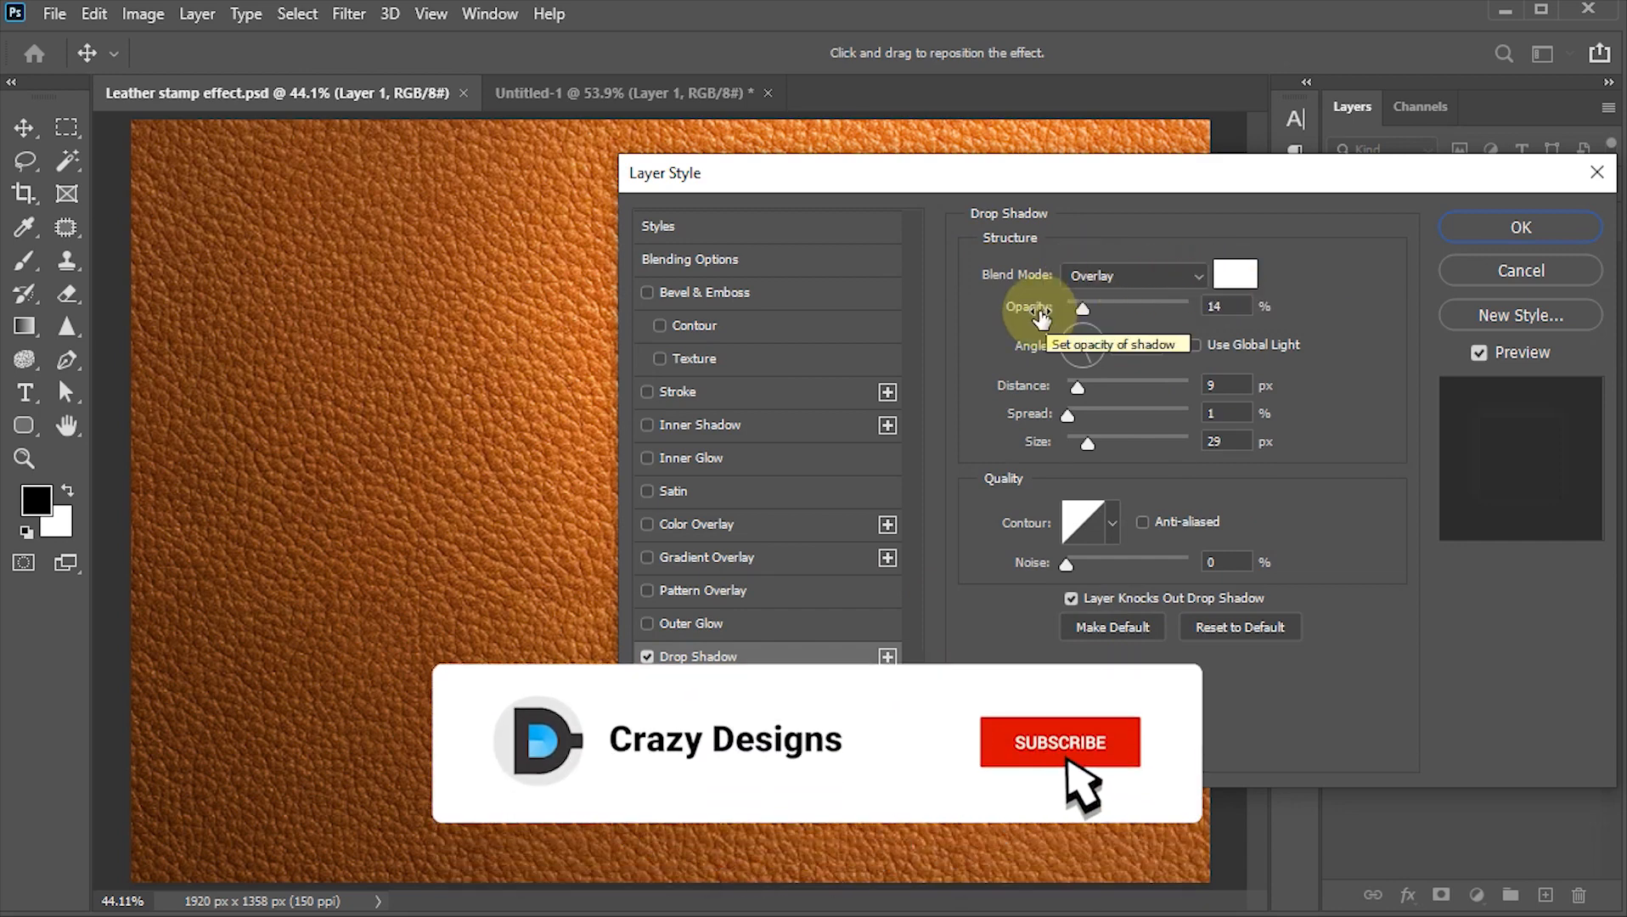
left_click(1222, 304)
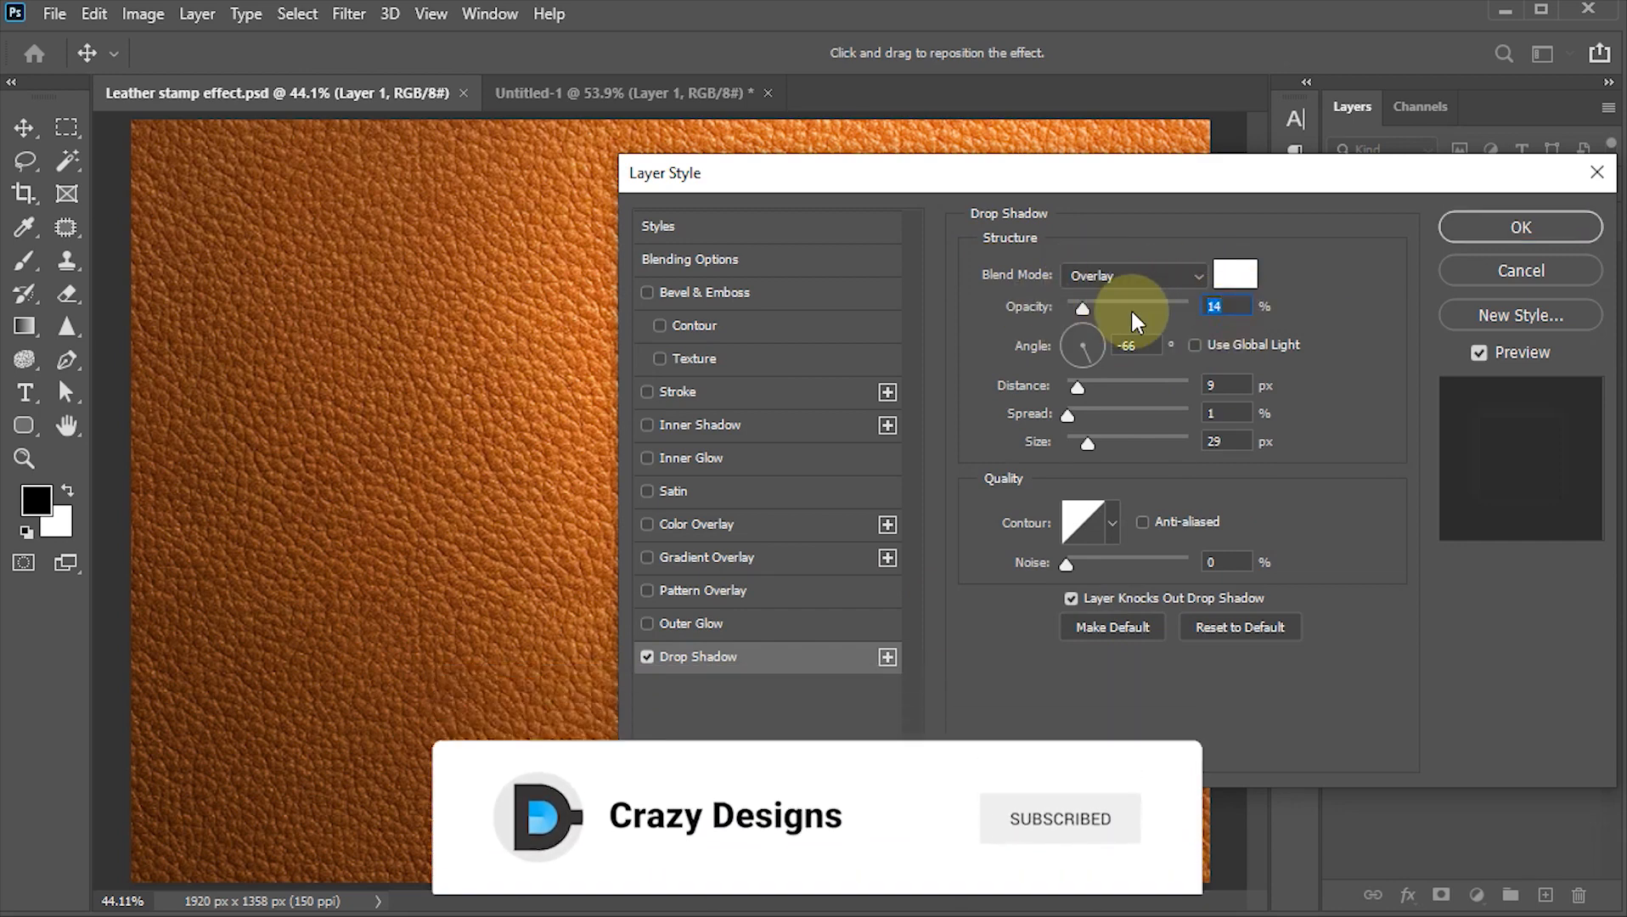
type("30")
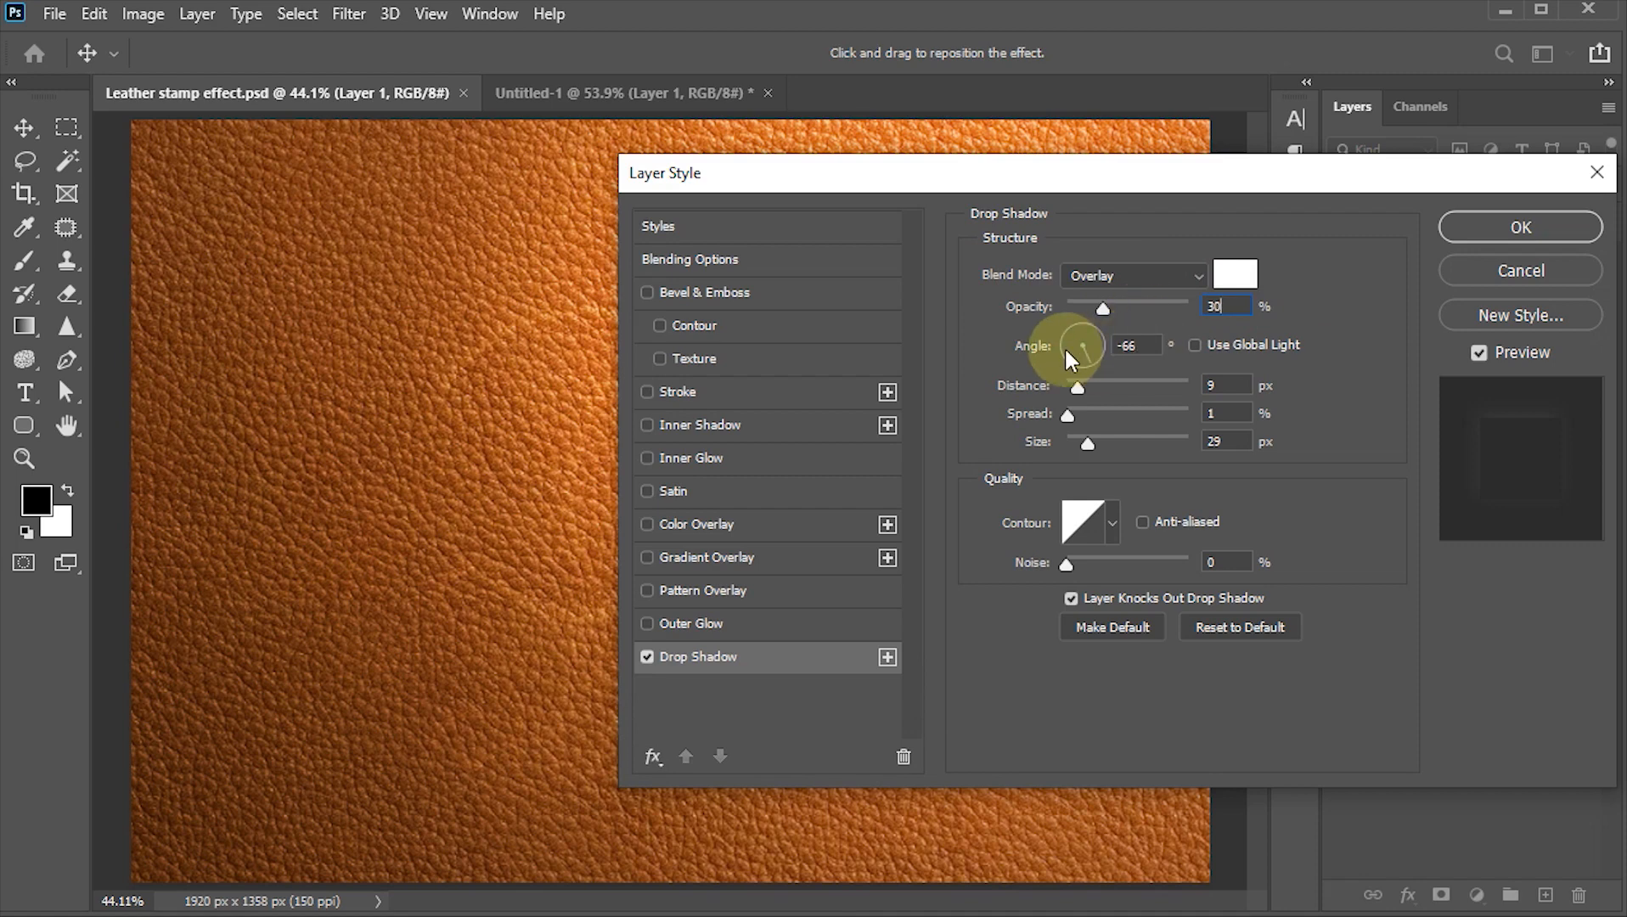
left_click(1139, 346)
left_click_drag(1146, 346, 1130, 348)
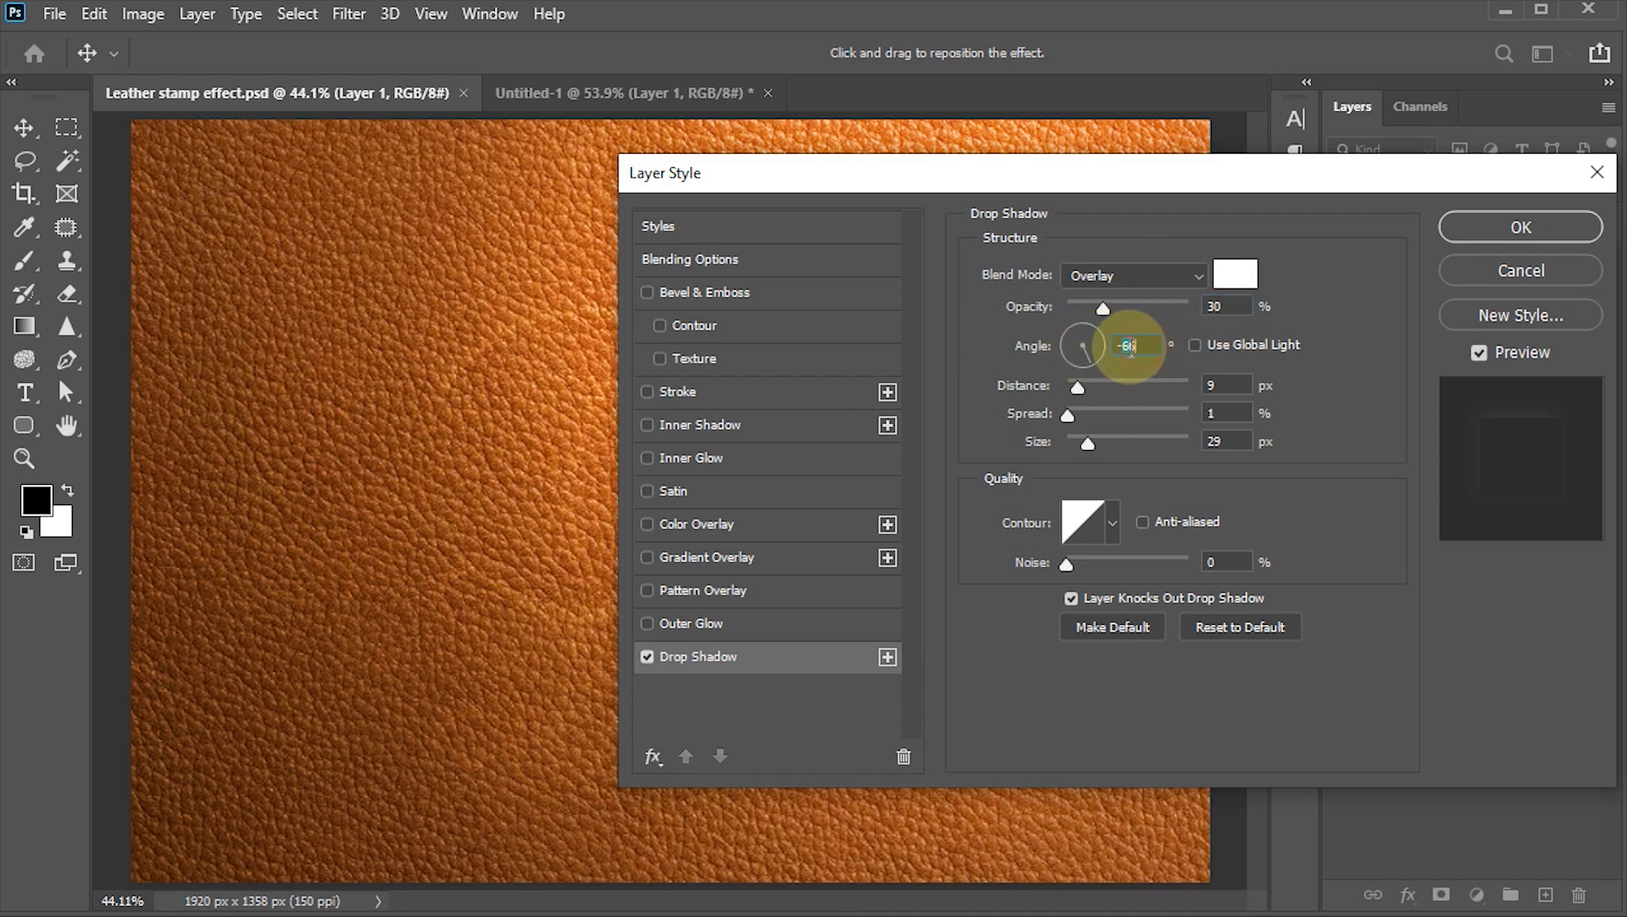
type("-130")
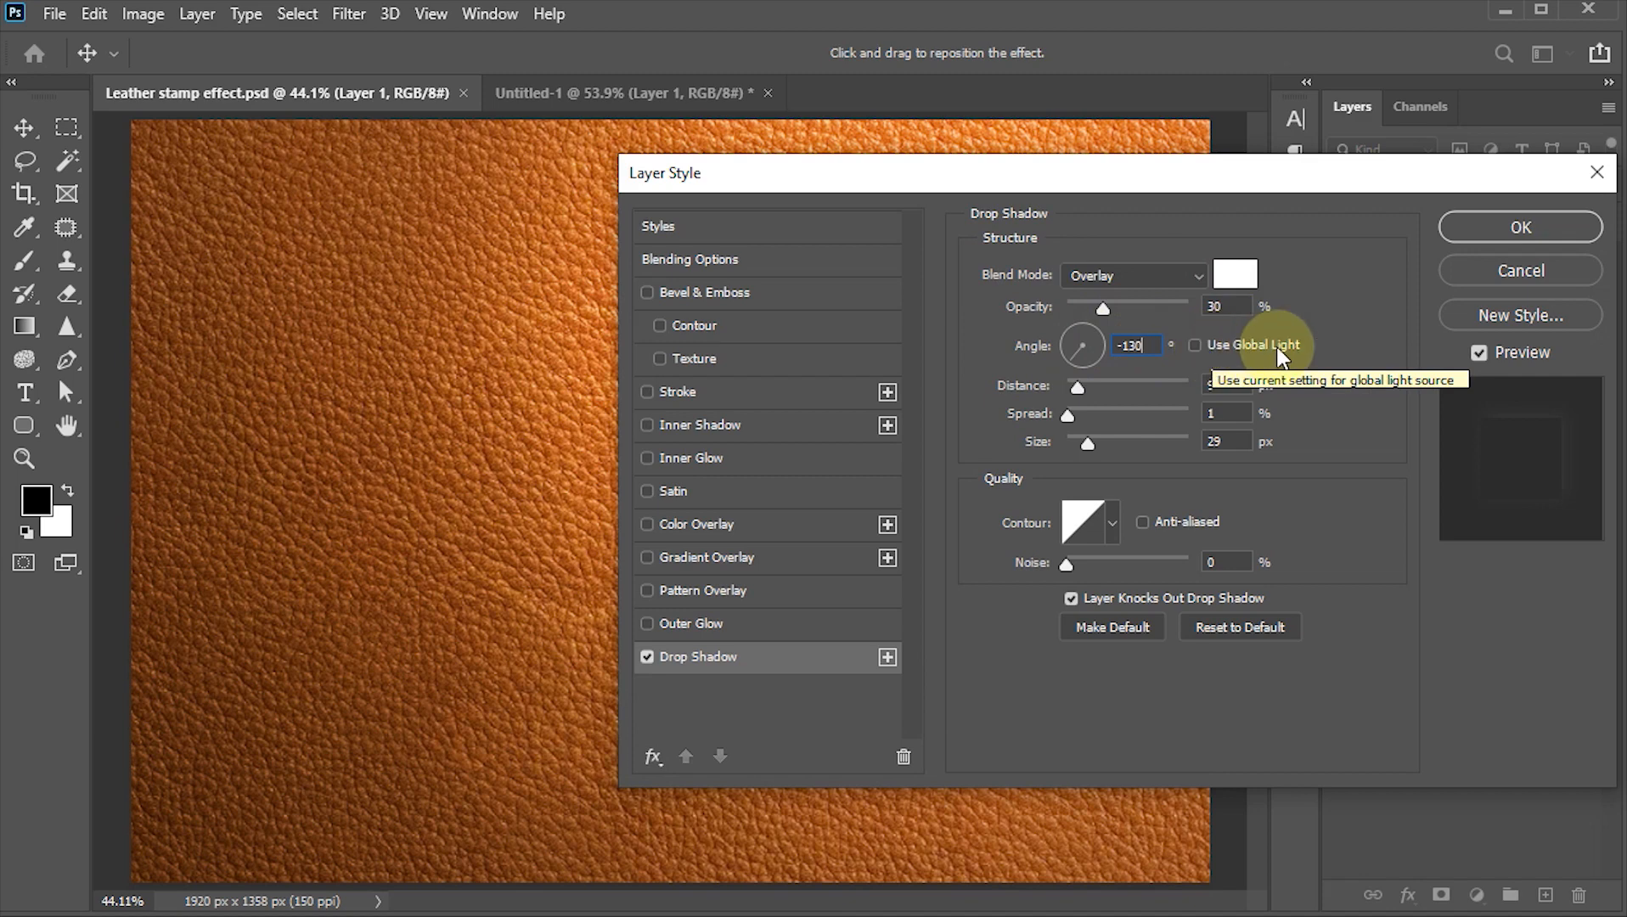
Step: Set the drop shadow's distance to 20 px, spread to 2% and size to 60 px, keeping the linear contour
left_click(1231, 385)
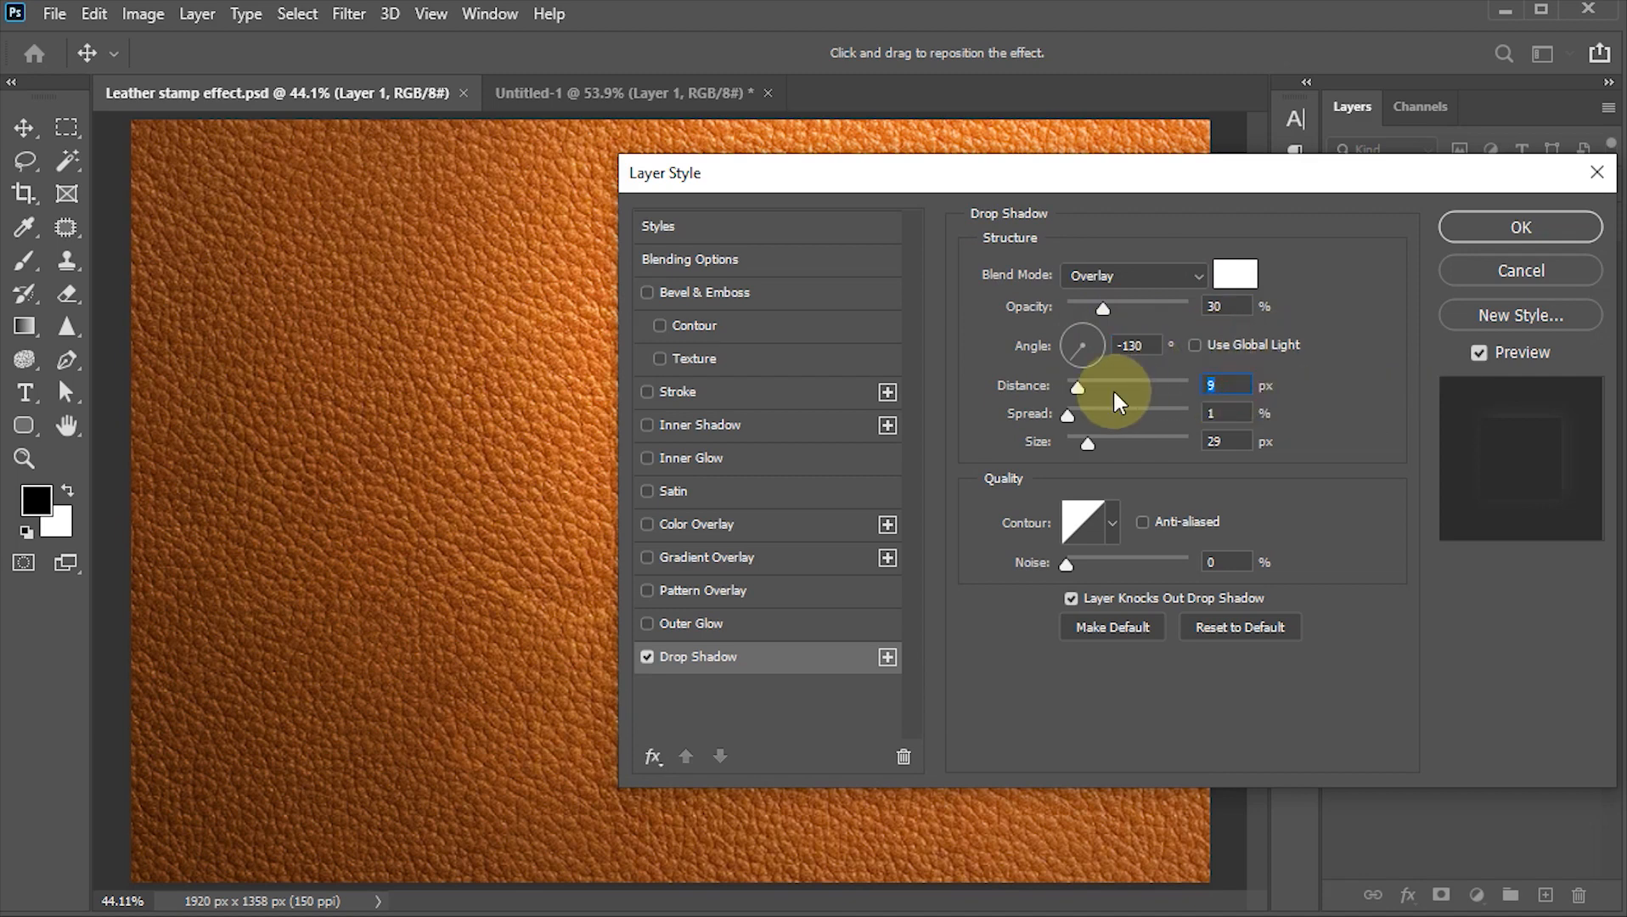
type("20")
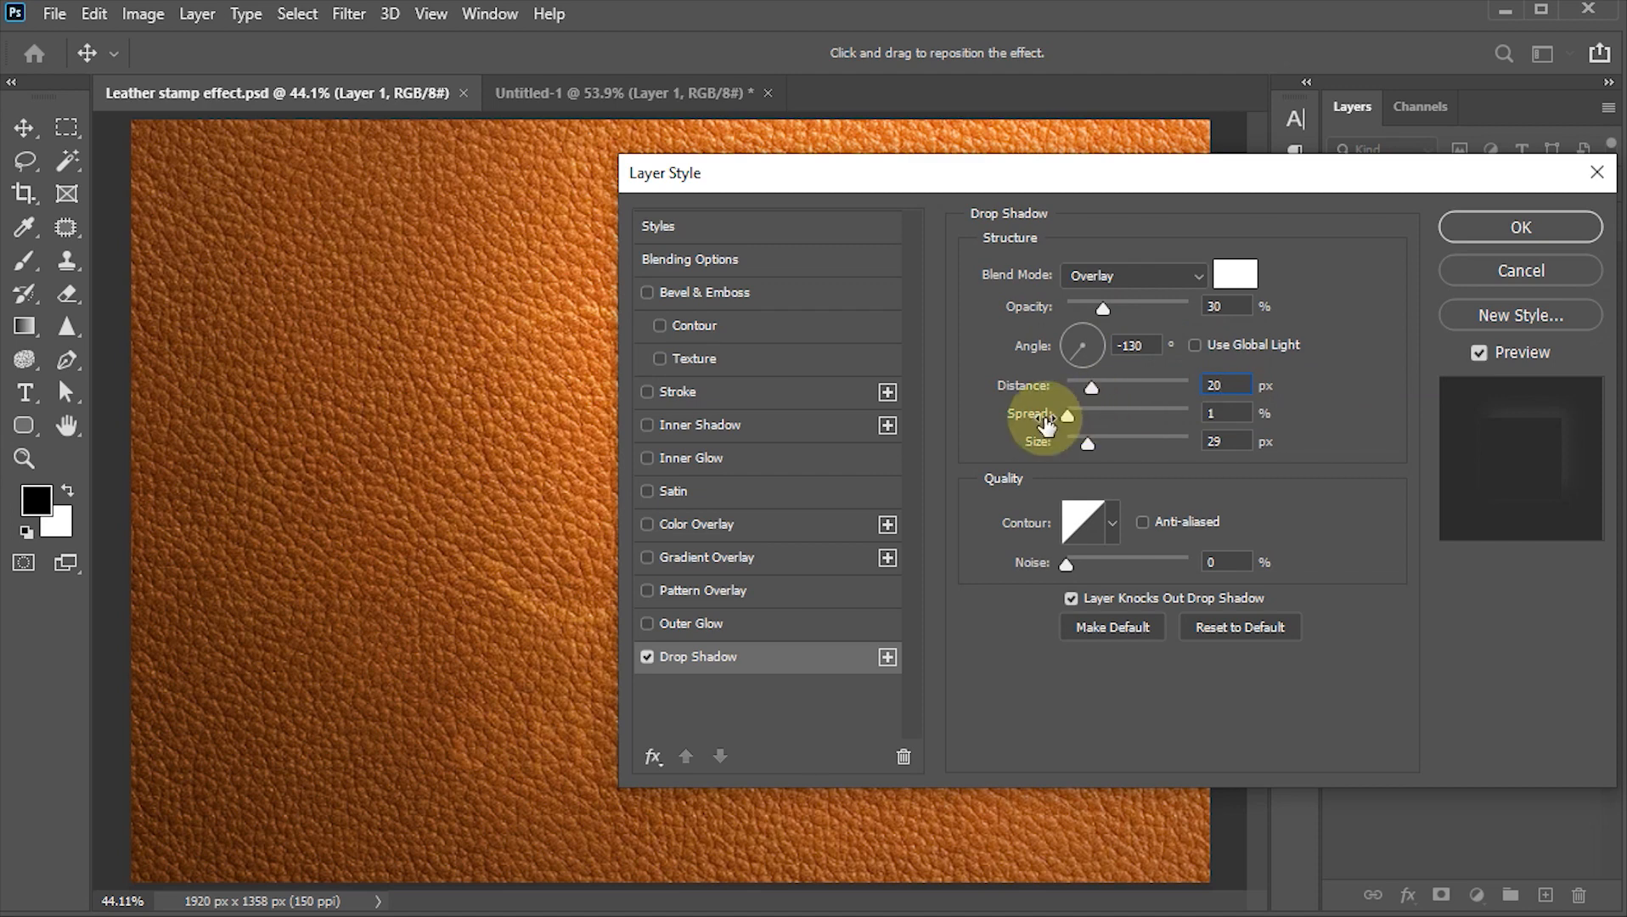
left_click(1223, 413)
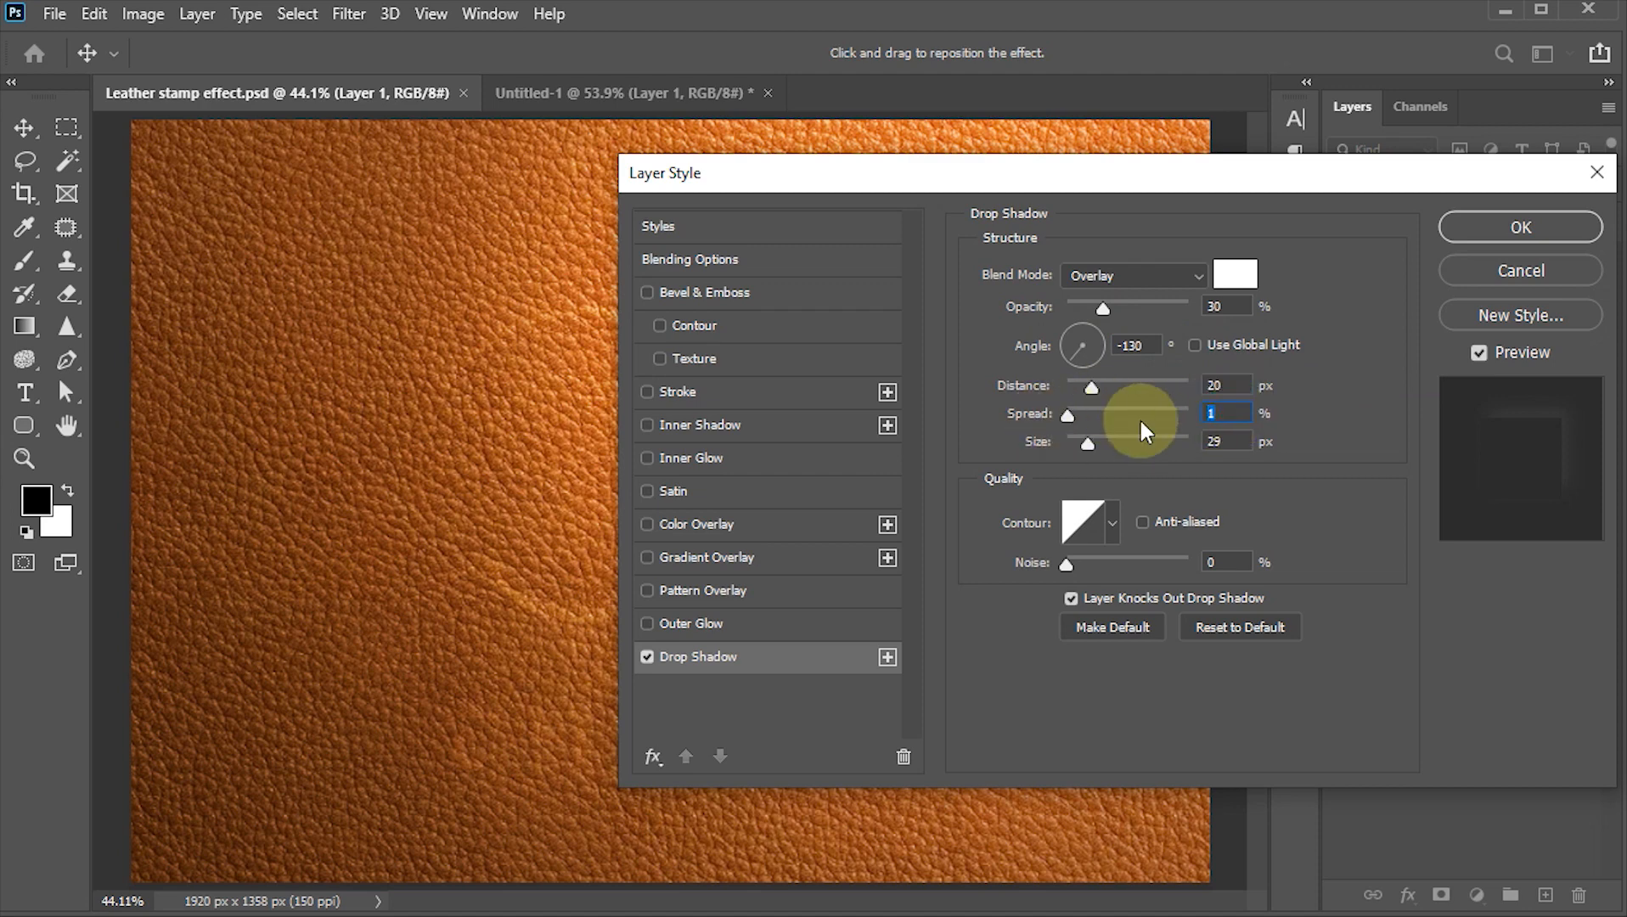
type("2")
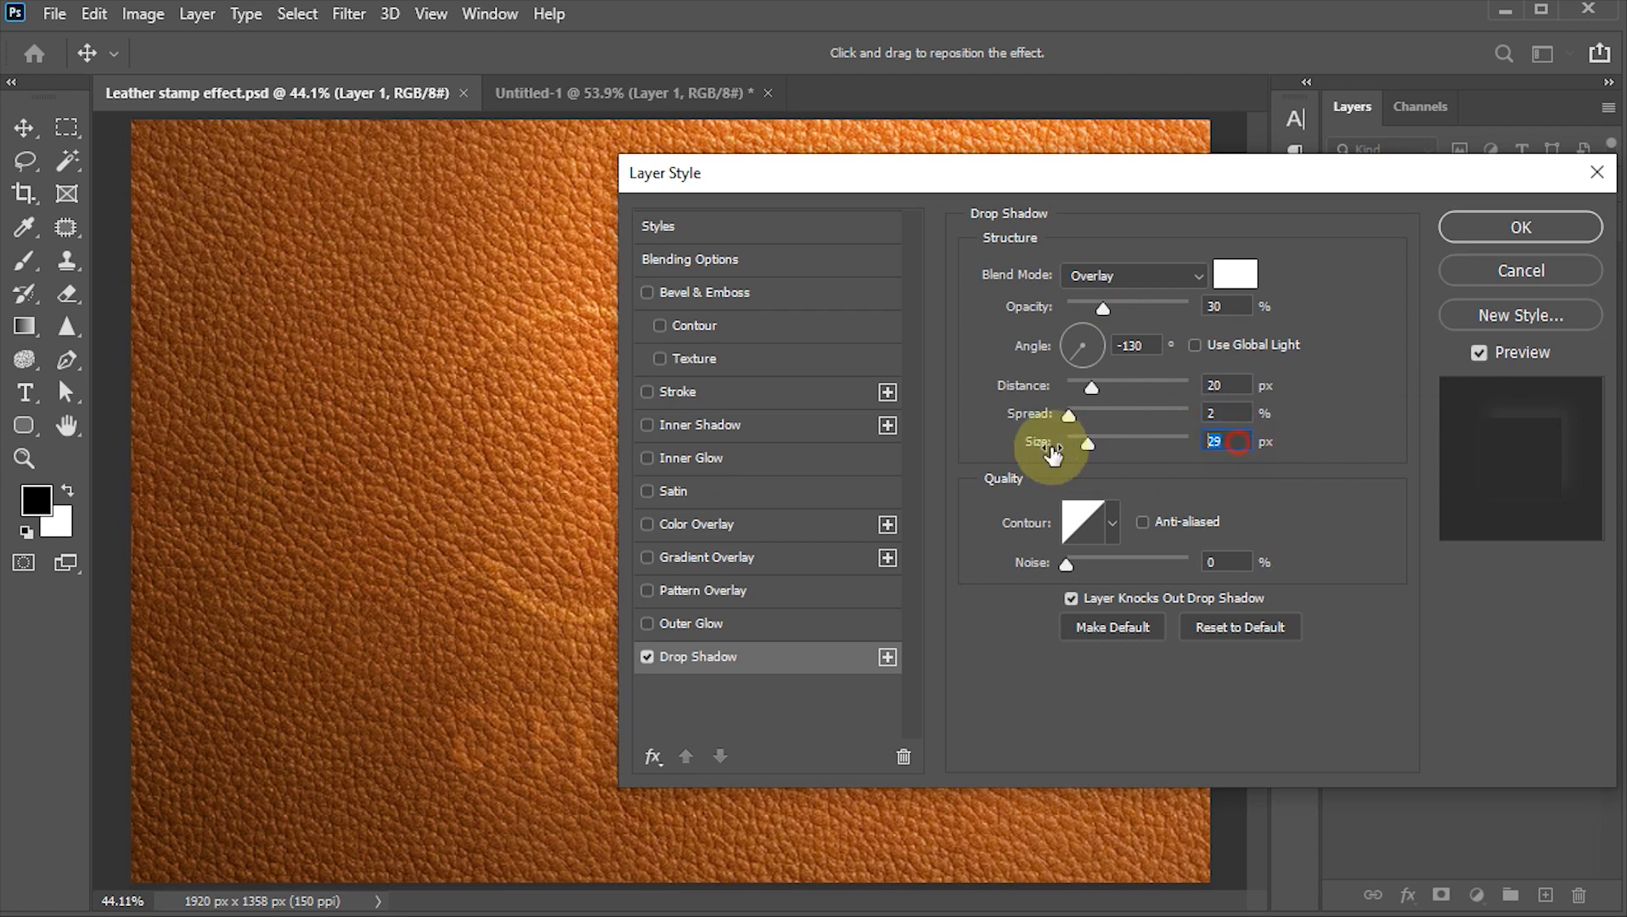
left_click(1199, 448)
type("60")
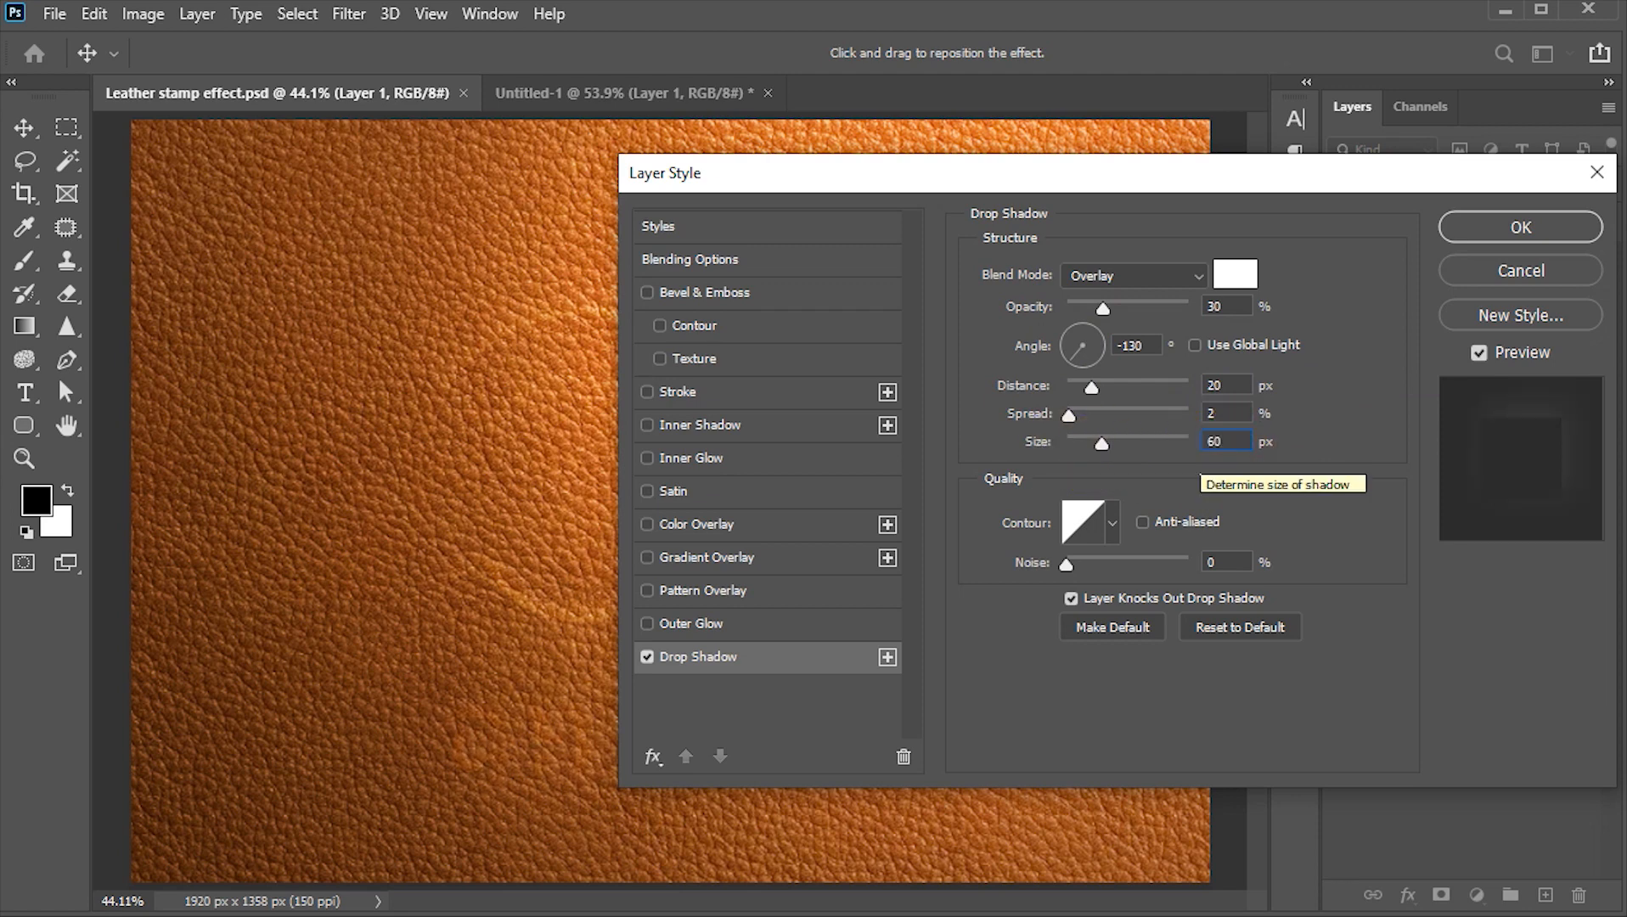
left_click(1108, 523)
left_click(1294, 518)
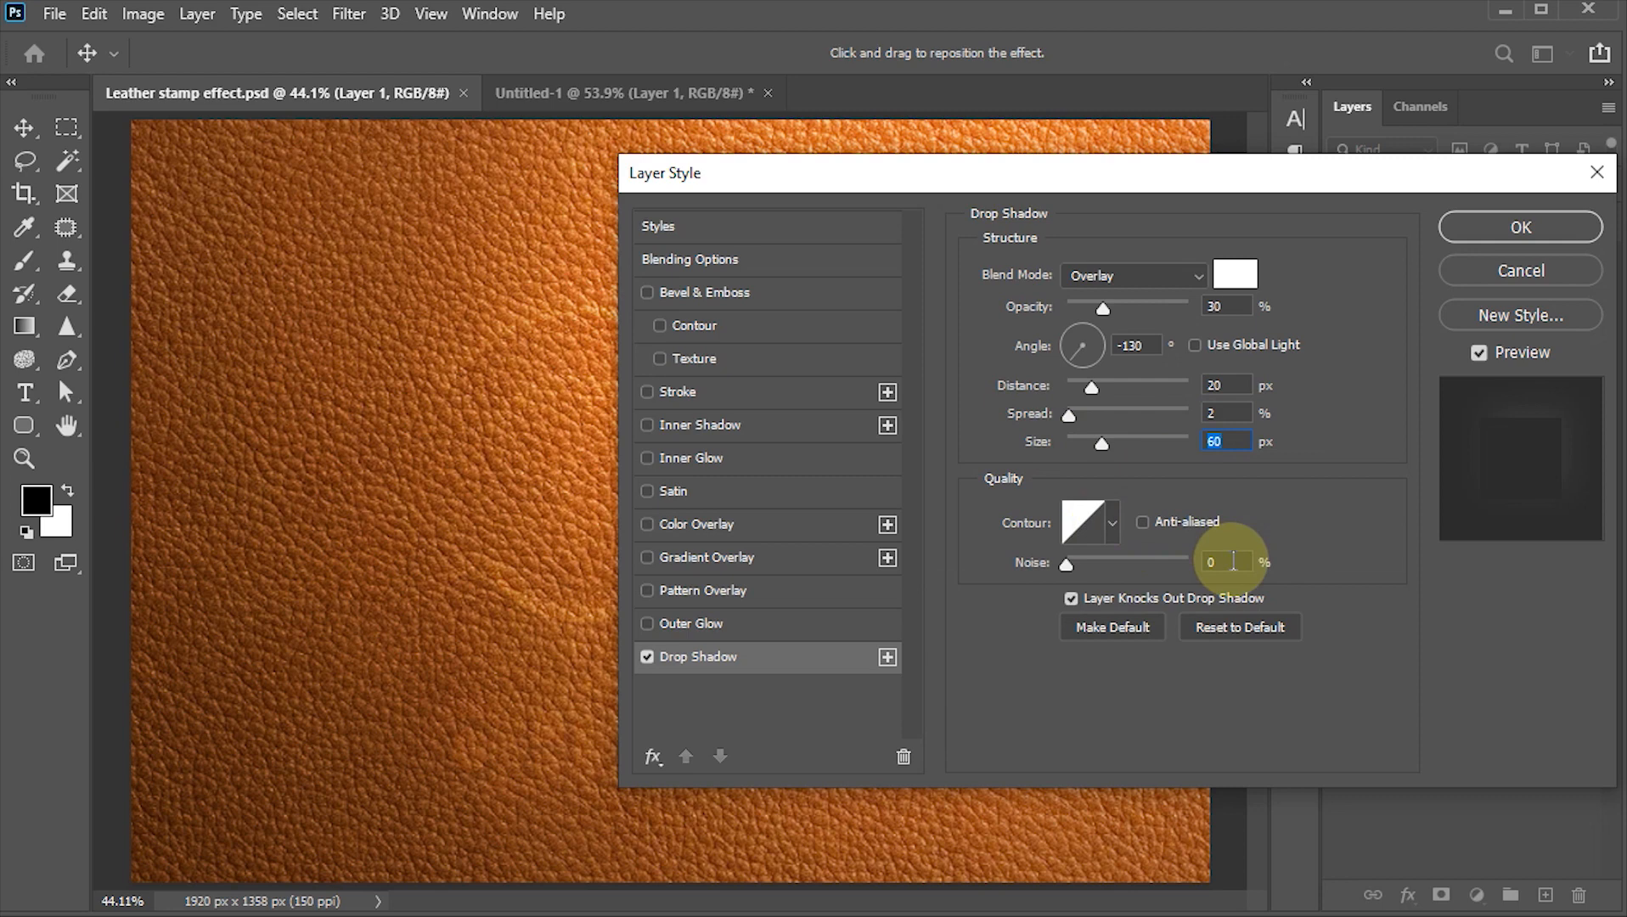
left_click(846, 657)
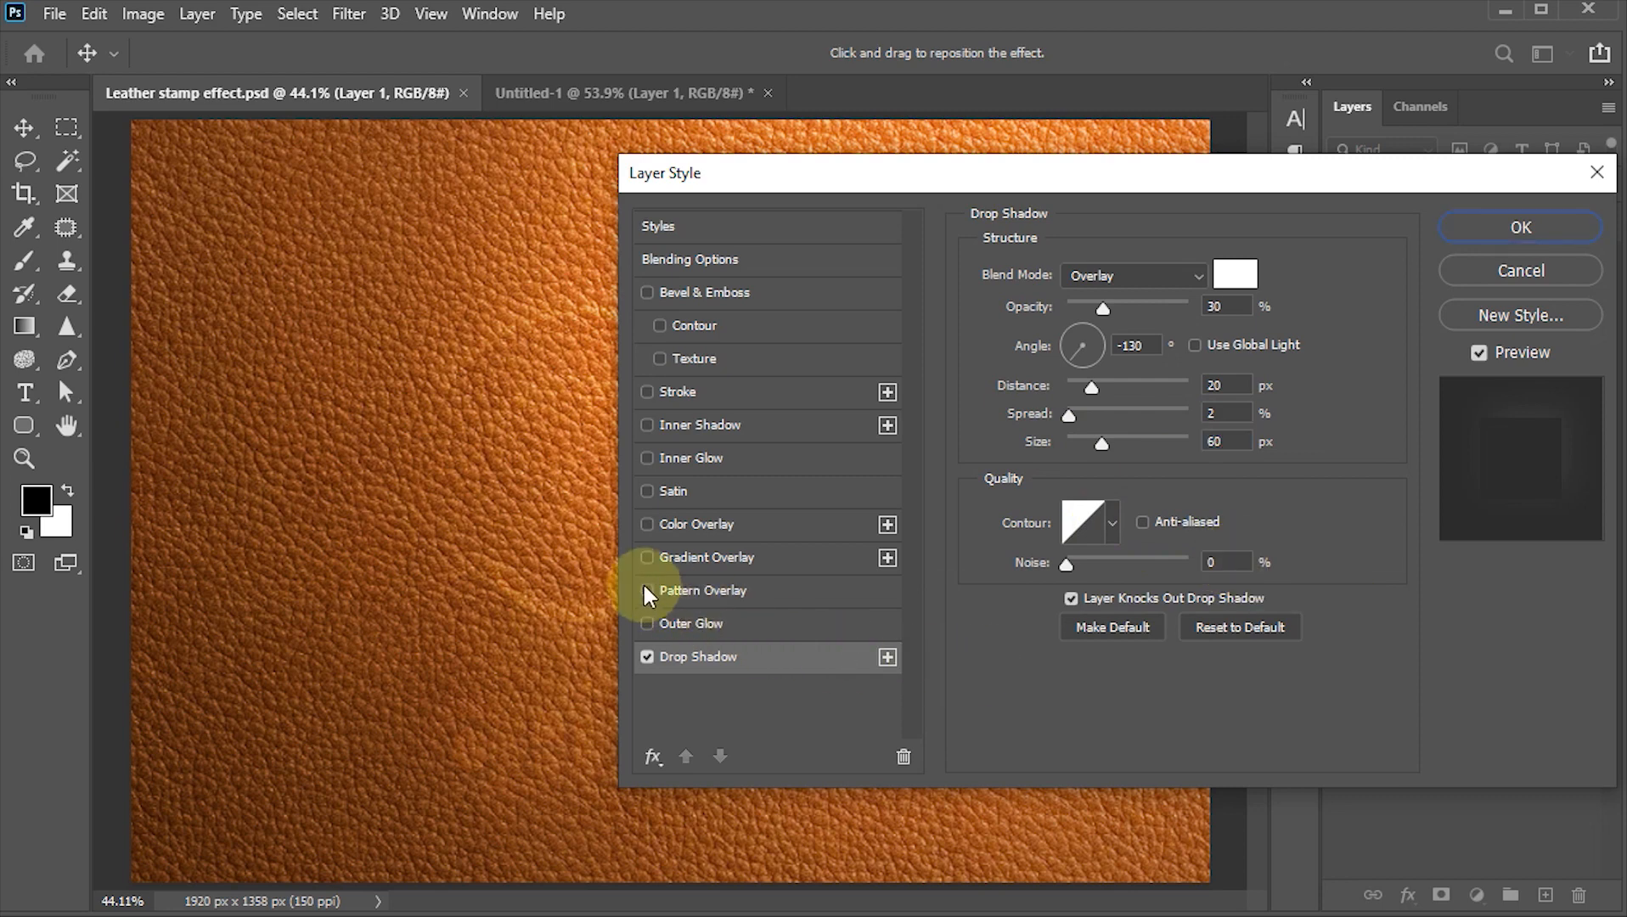
Step: Enable a Gradient Overlay on Layer 1 and set its opacity to 40%
left_click(648, 557)
left_click(722, 557)
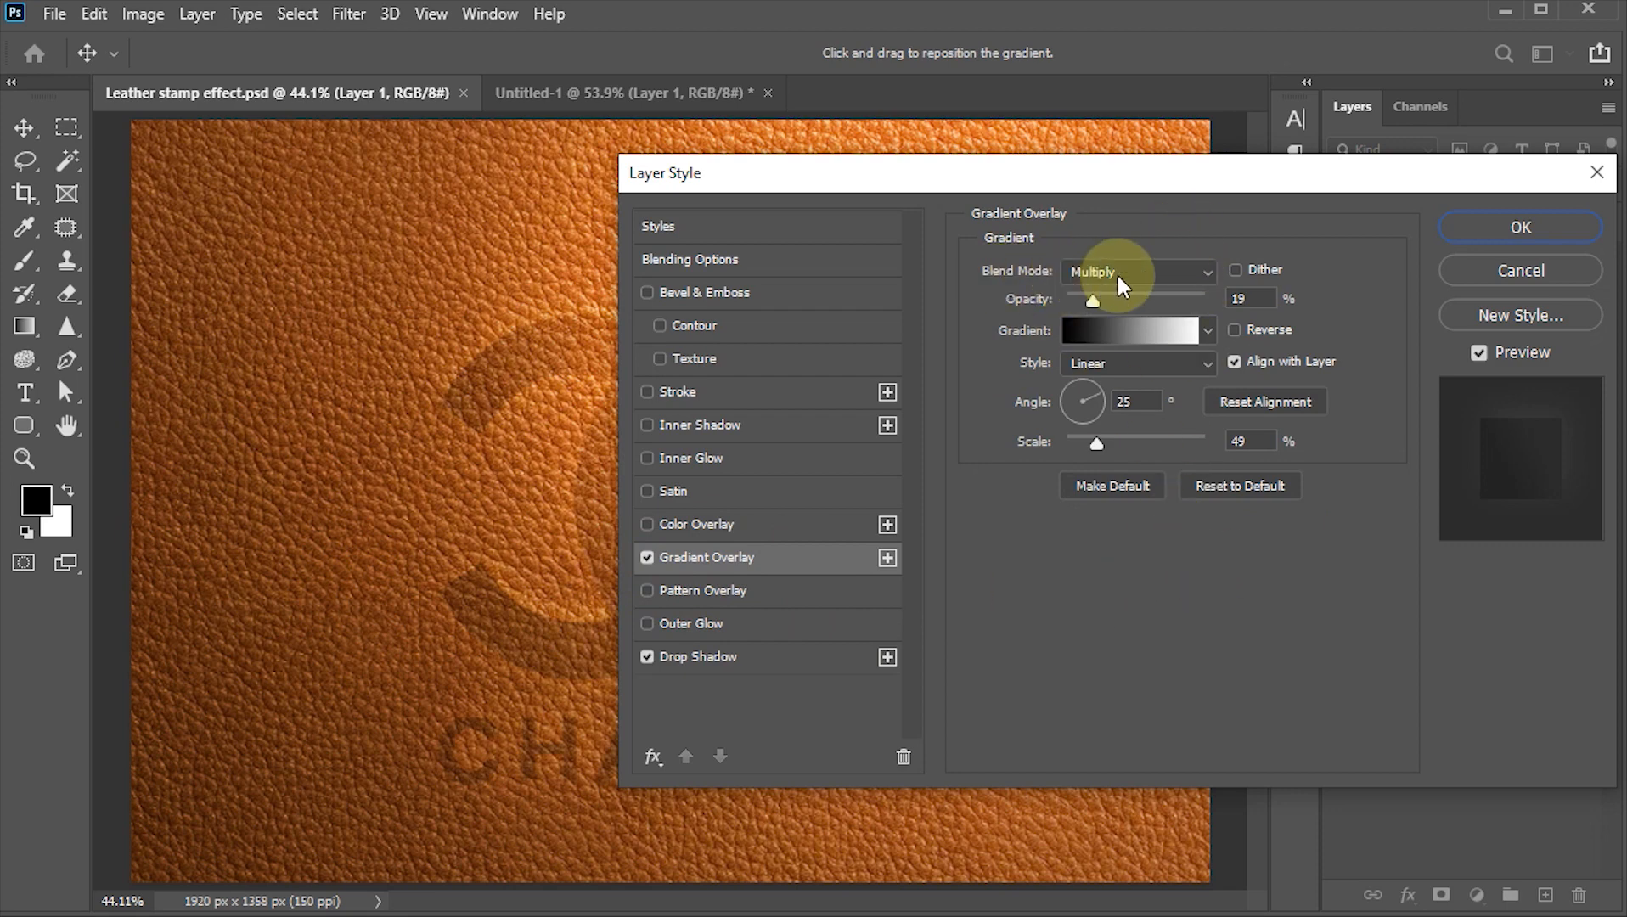
double_click(1242, 299)
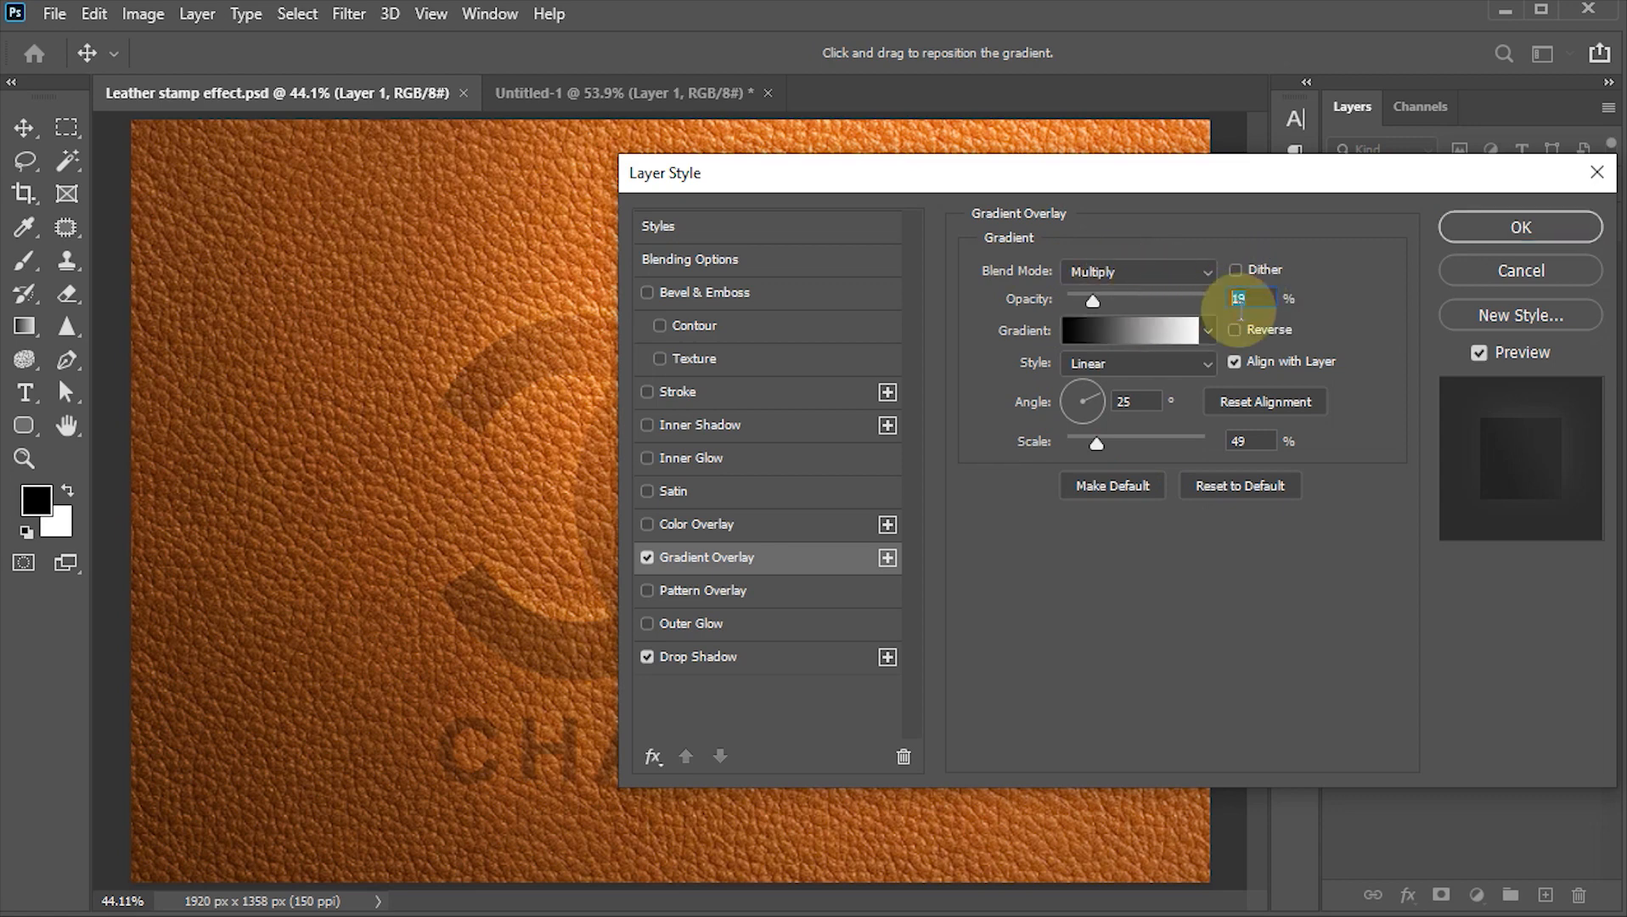
type("40")
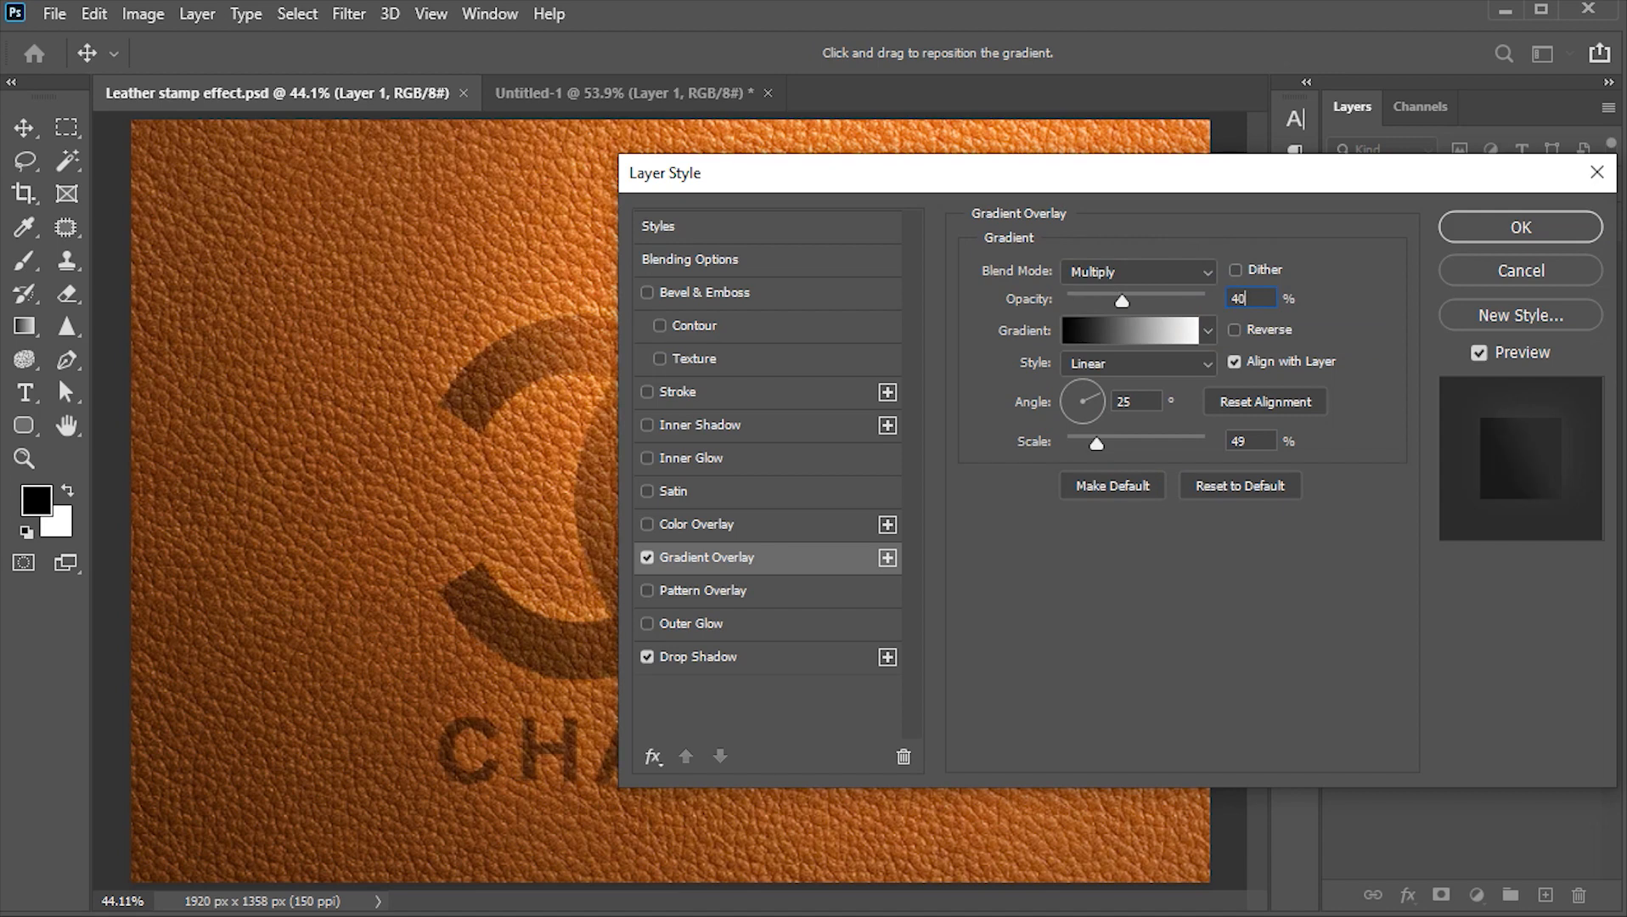
Step: Choose the Black, White preset from the Basics group as the overlay's gradient
left_click(1097, 334)
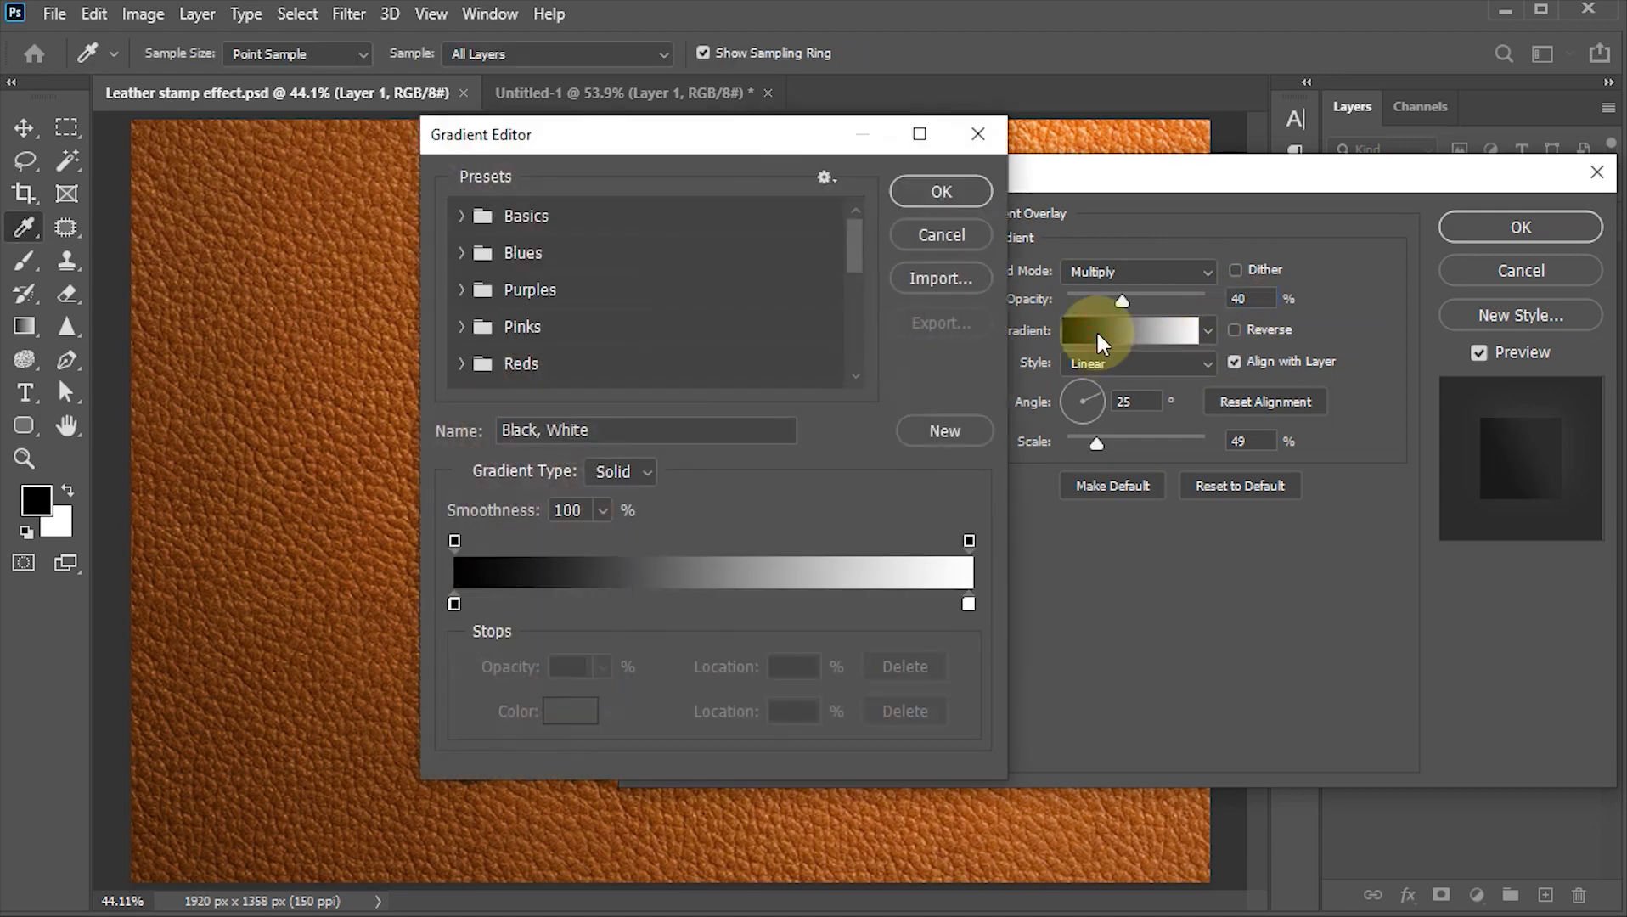
left_click(461, 215)
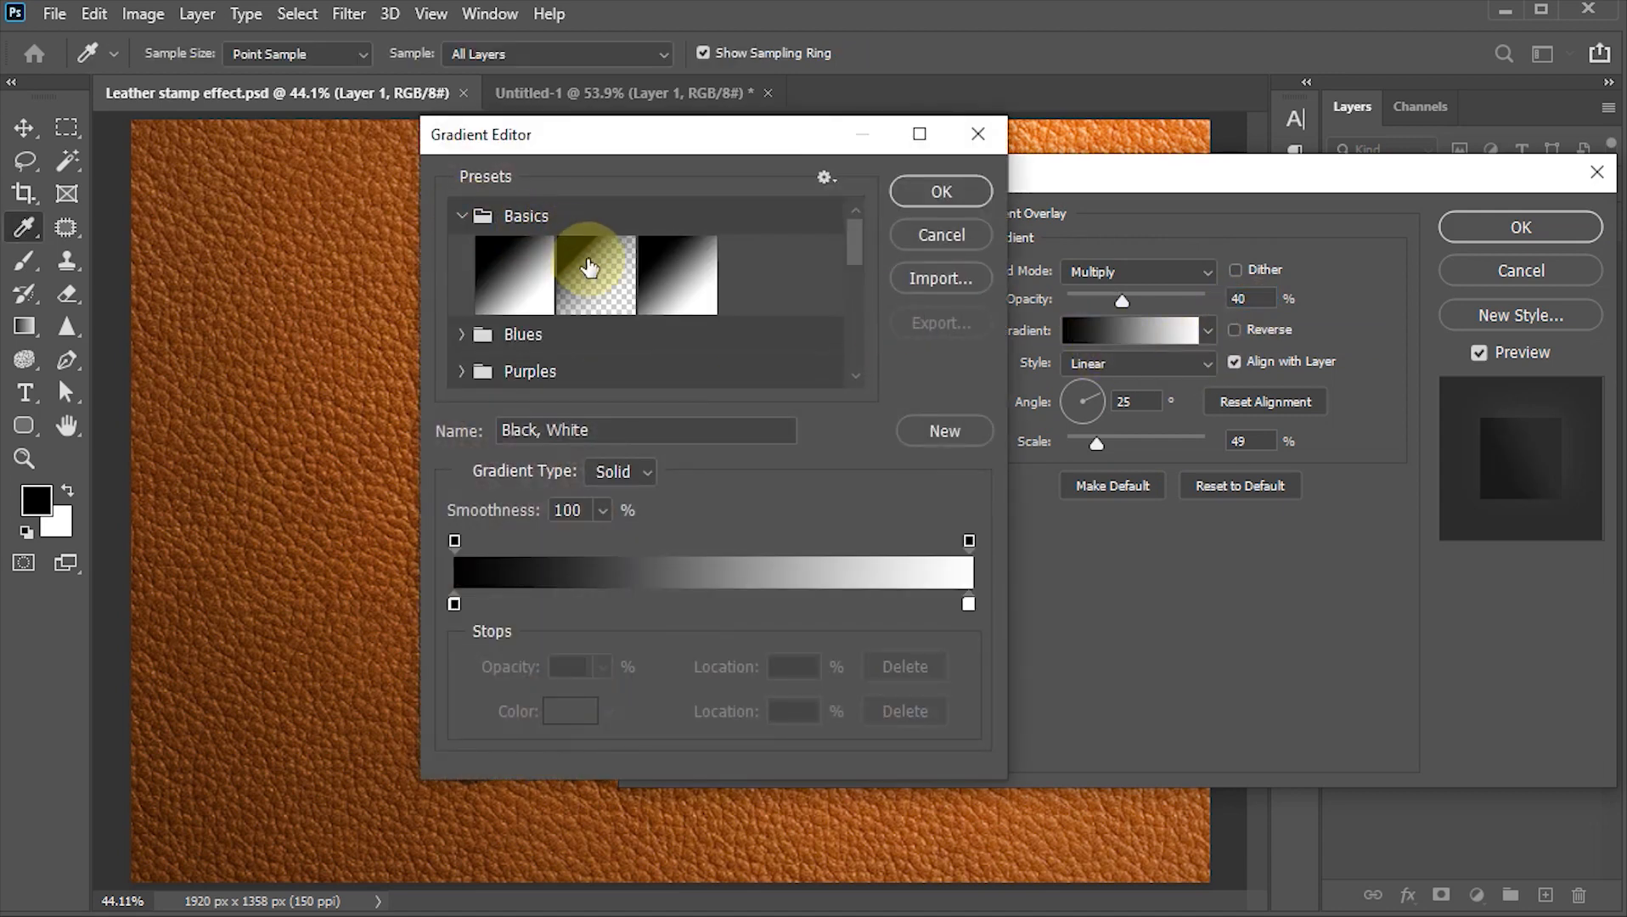
left_click(681, 282)
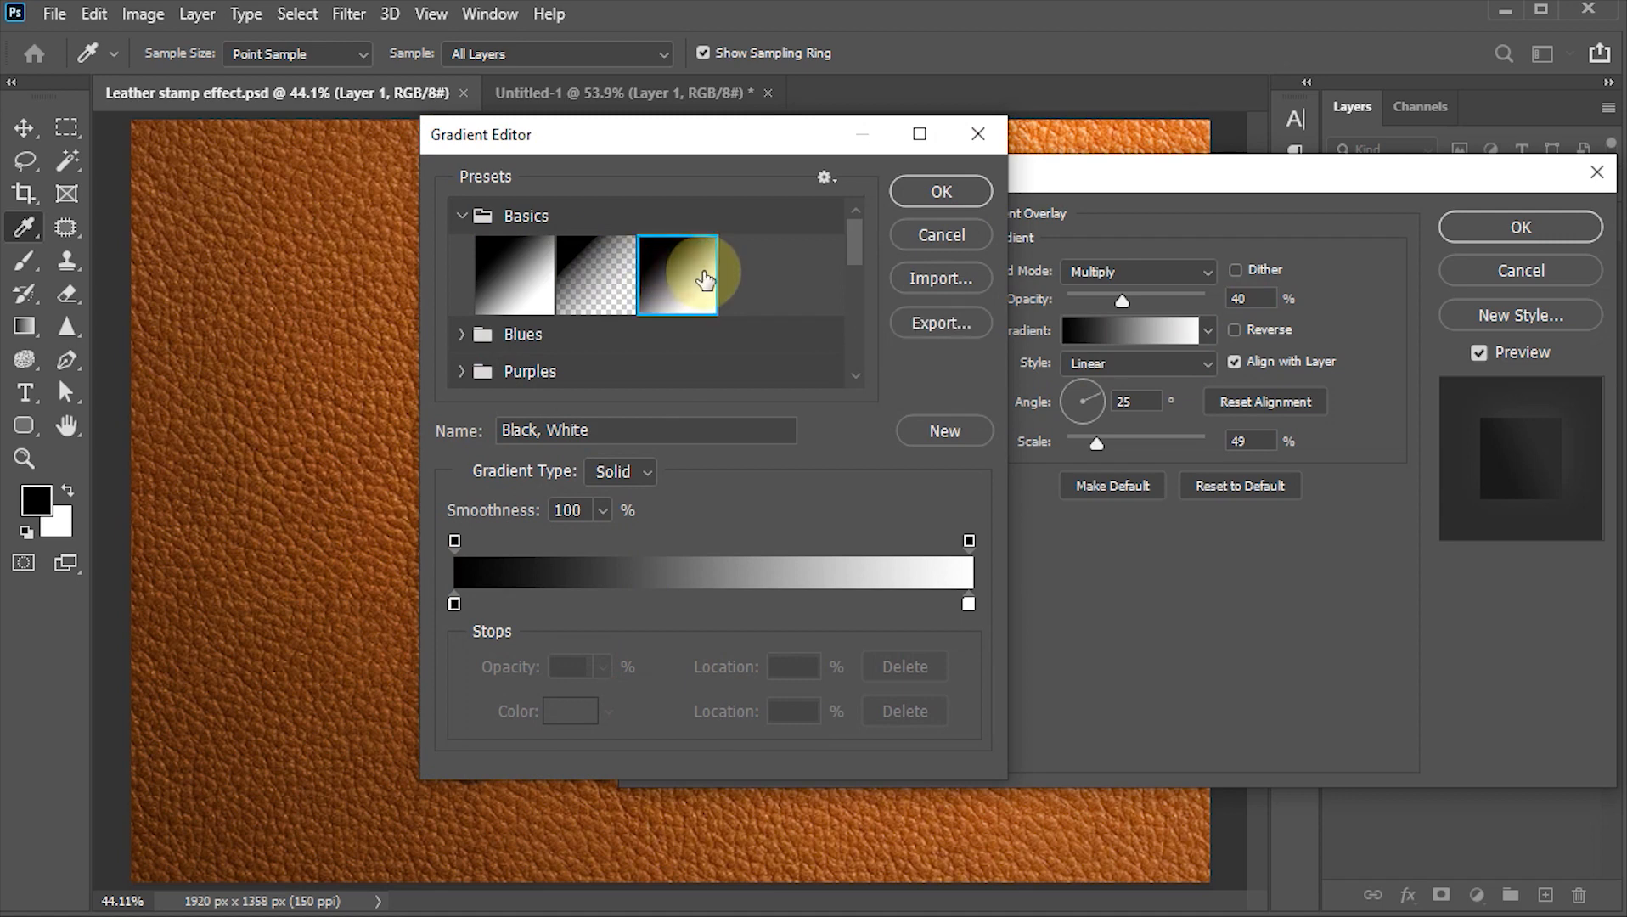
left_click(930, 183)
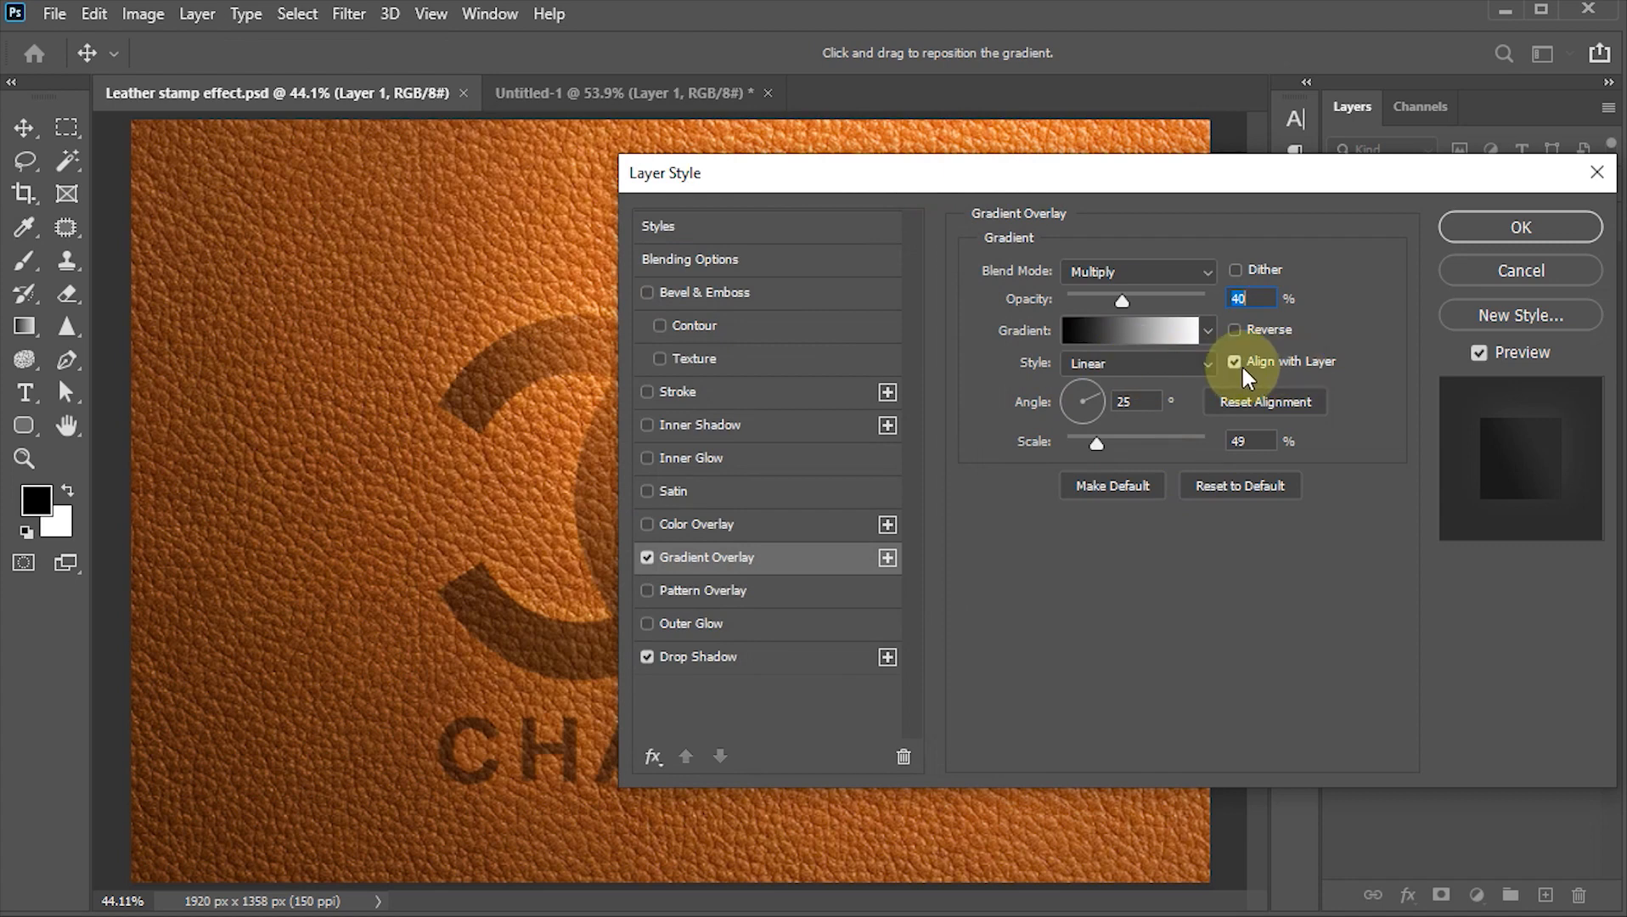
Step: Set the gradient overlay's angle to 50° and its scale to 100%
left_click(1134, 401)
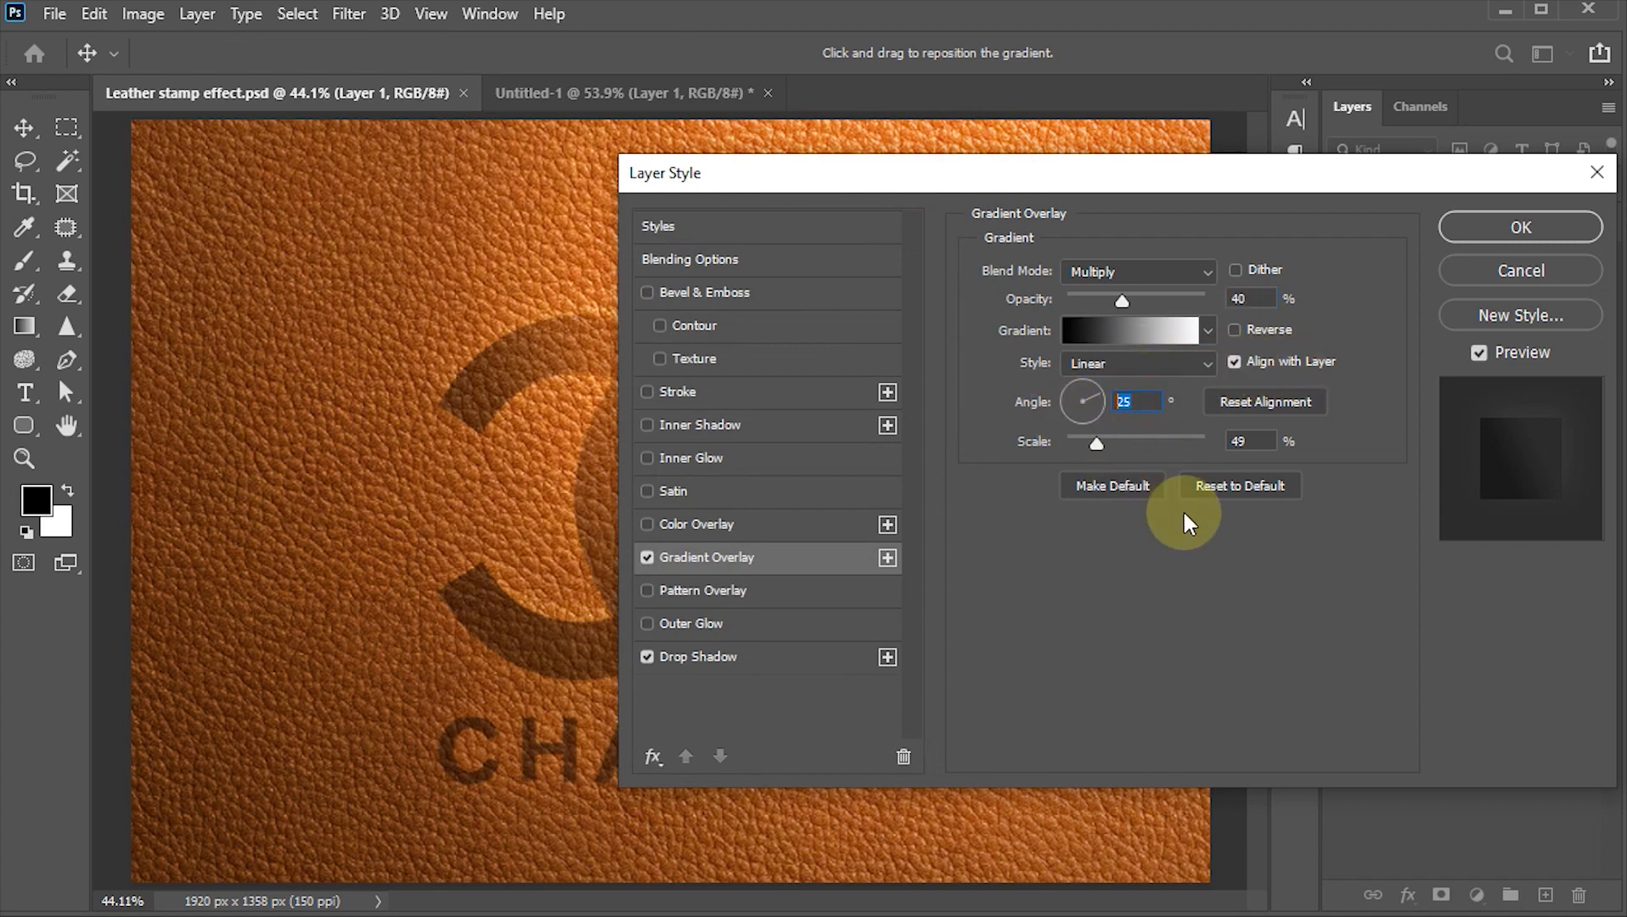
type("50")
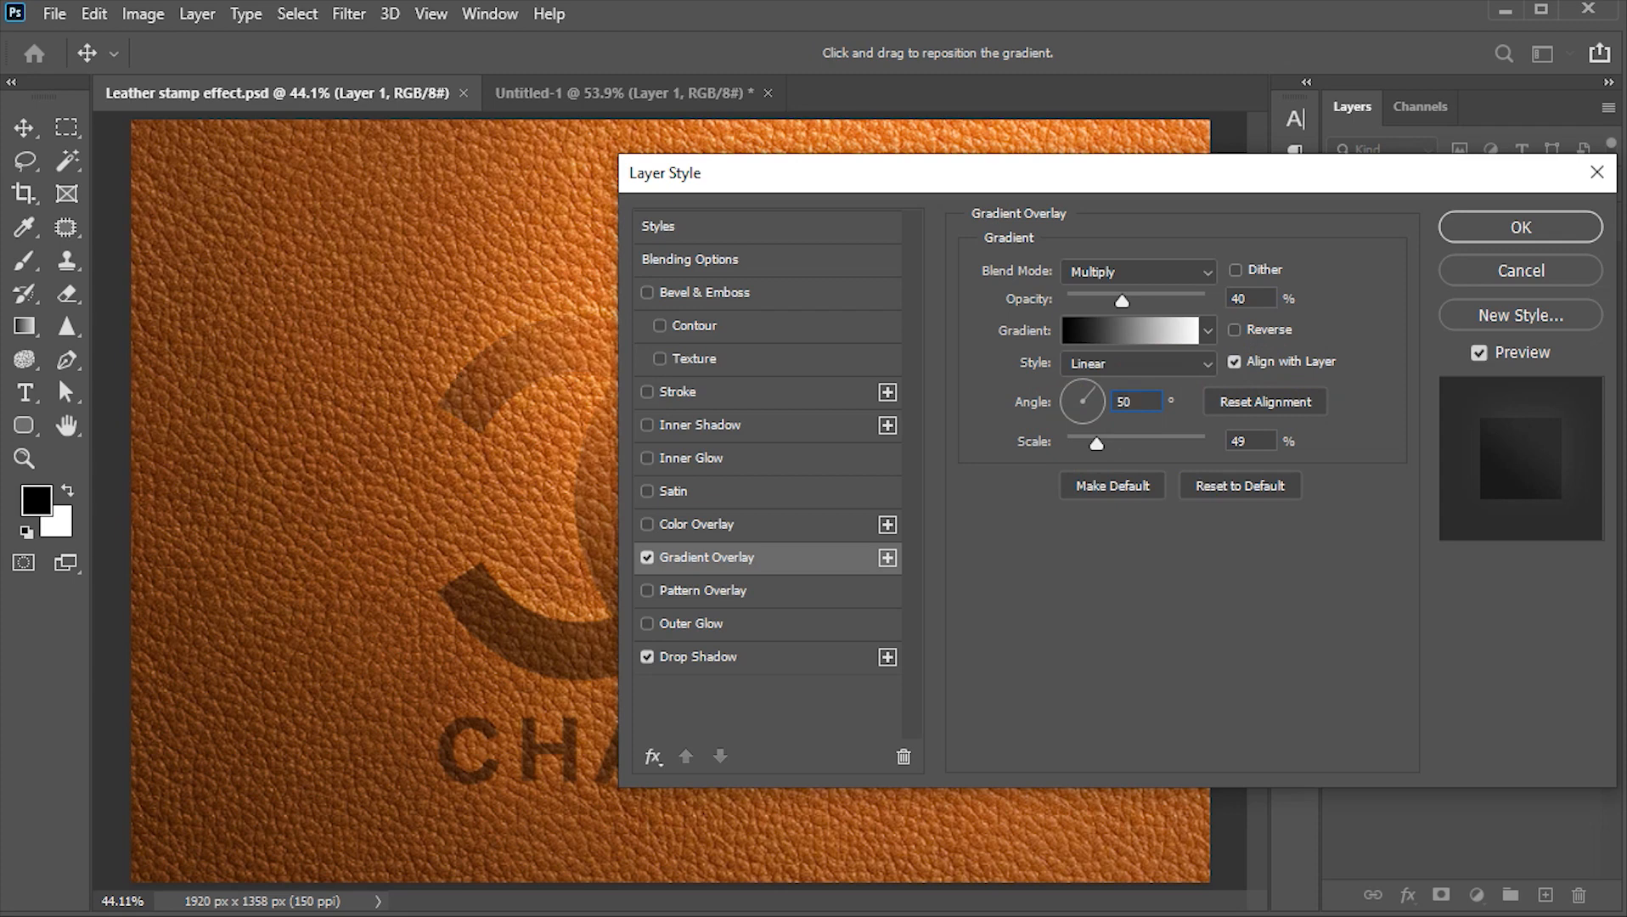
left_click(1249, 441)
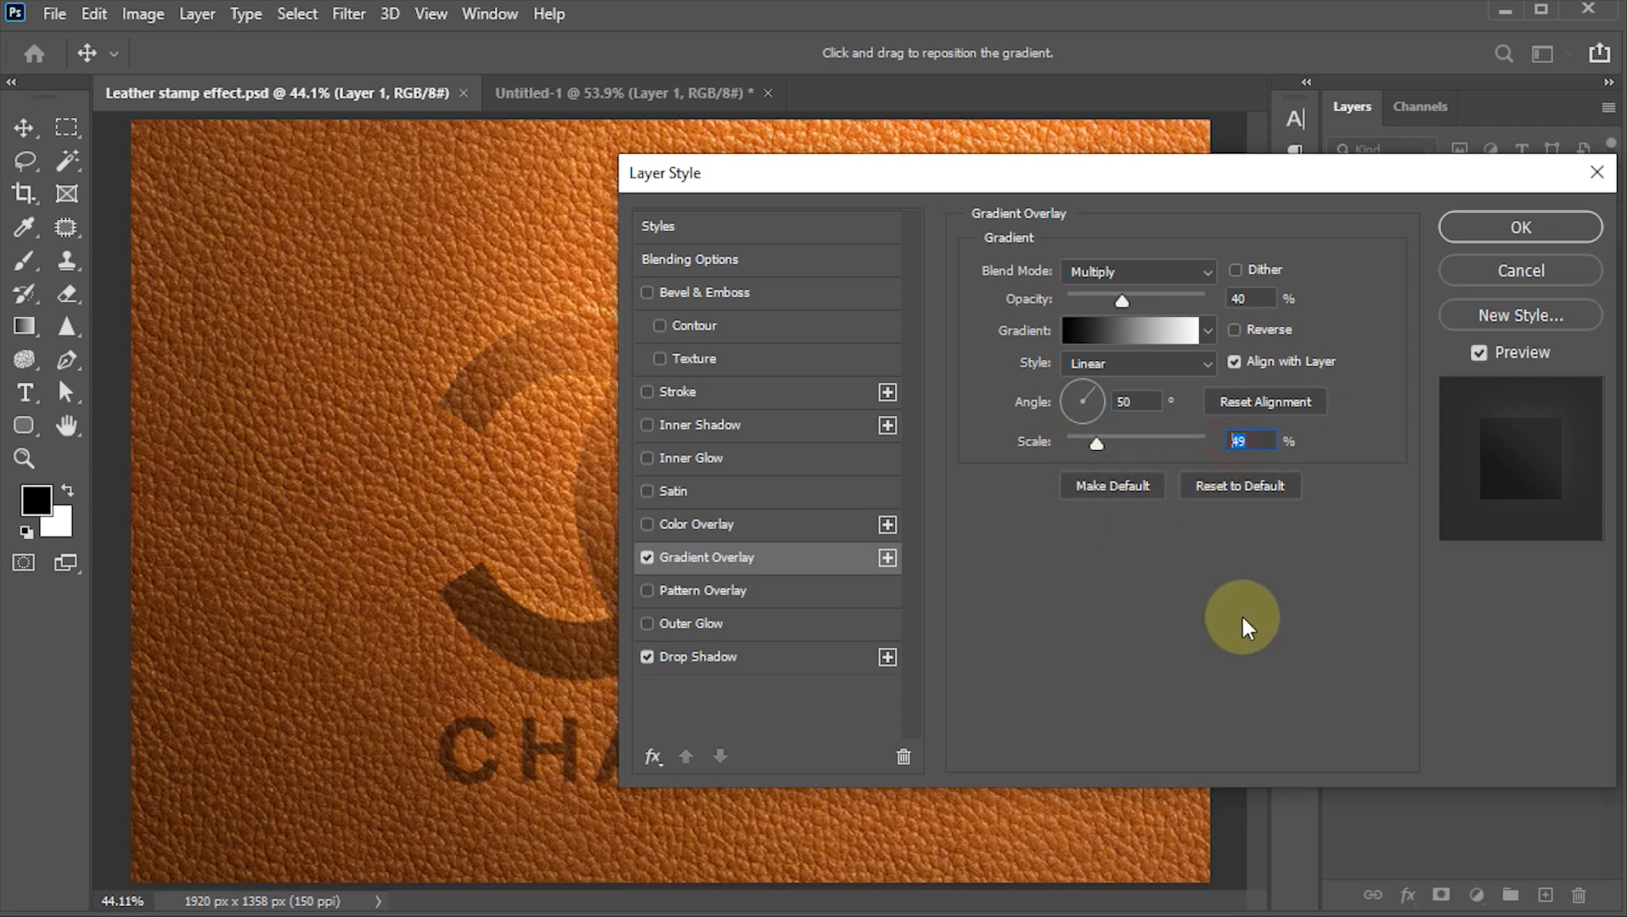
type("100")
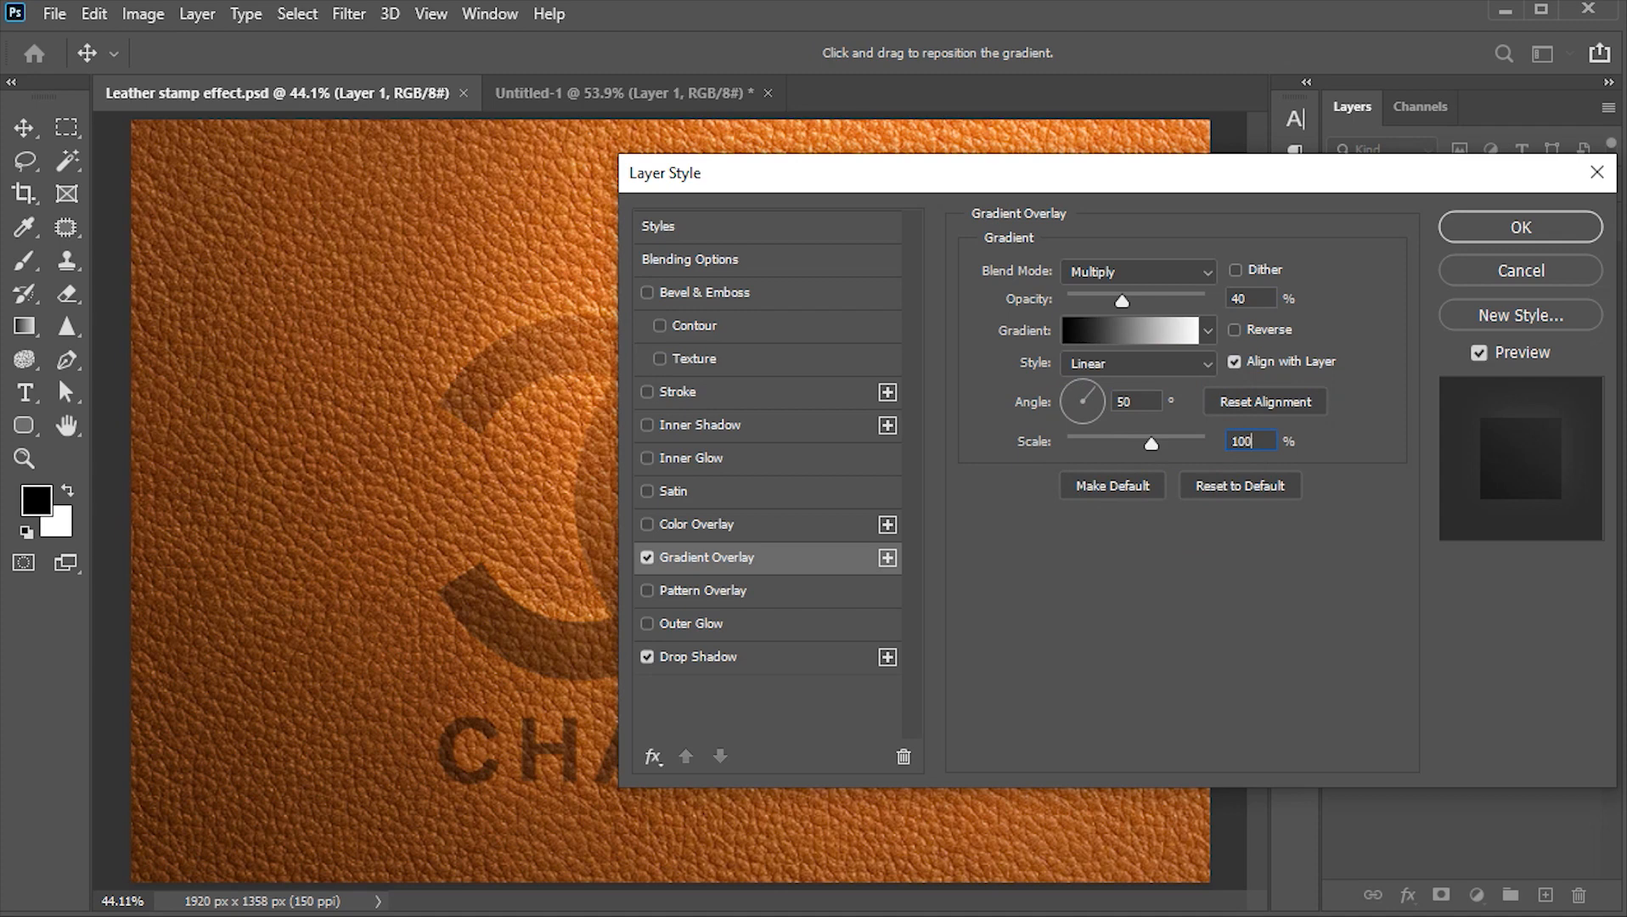
Step: Enable Bevel & Emboss on Layer 1 with depth 75%, size 10 px and soften 5 px
left_click(647, 292)
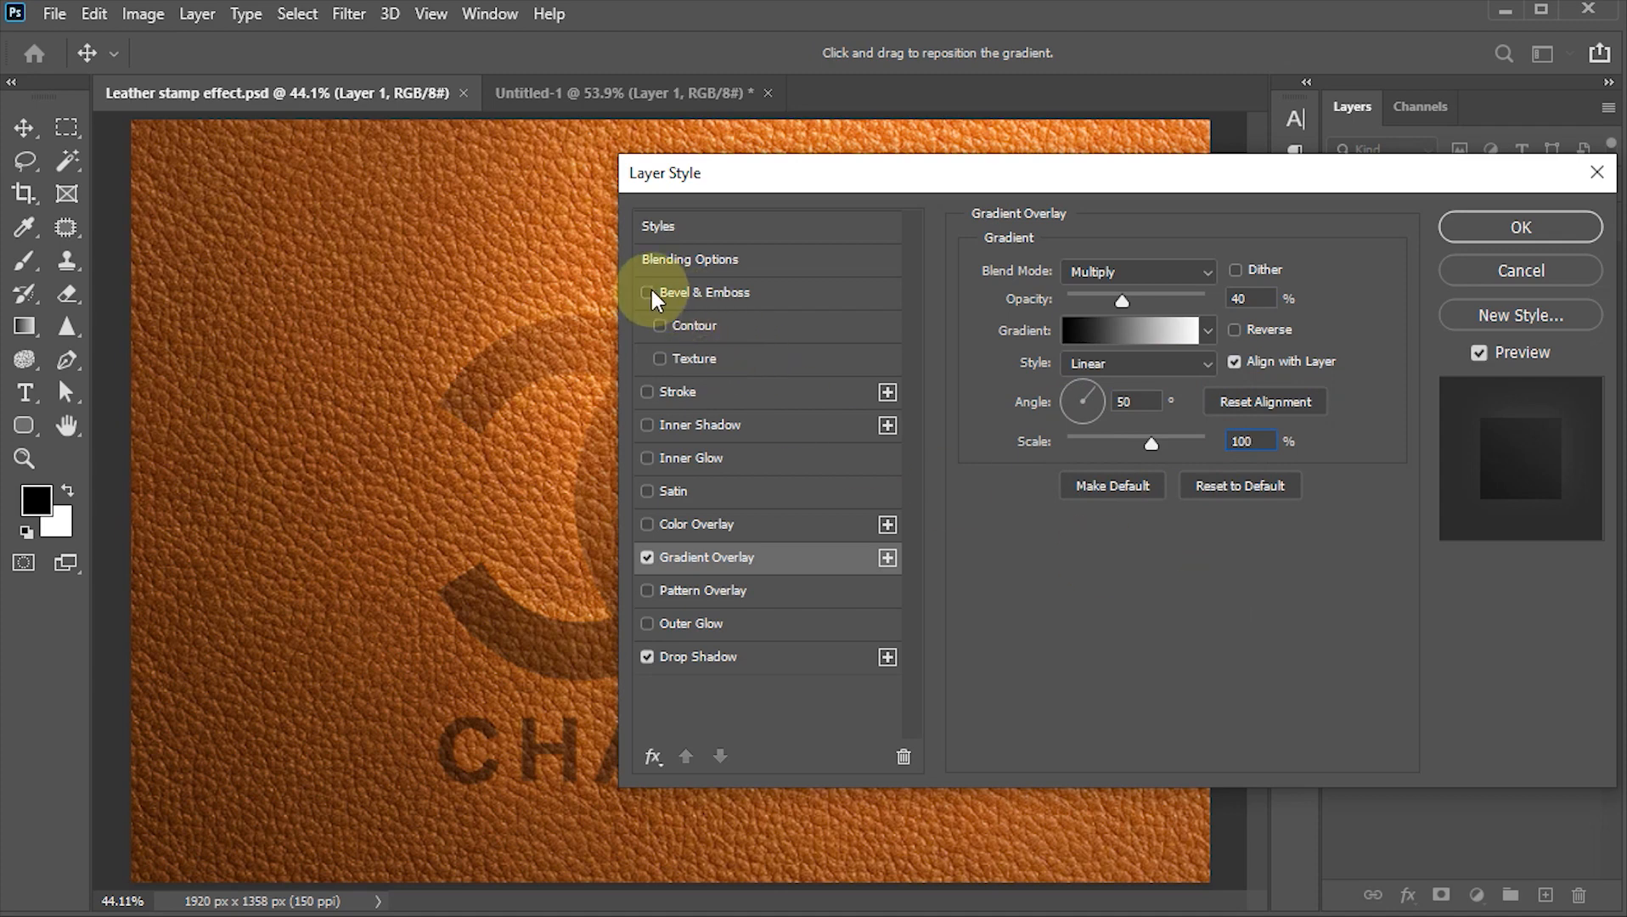
left_click(704, 293)
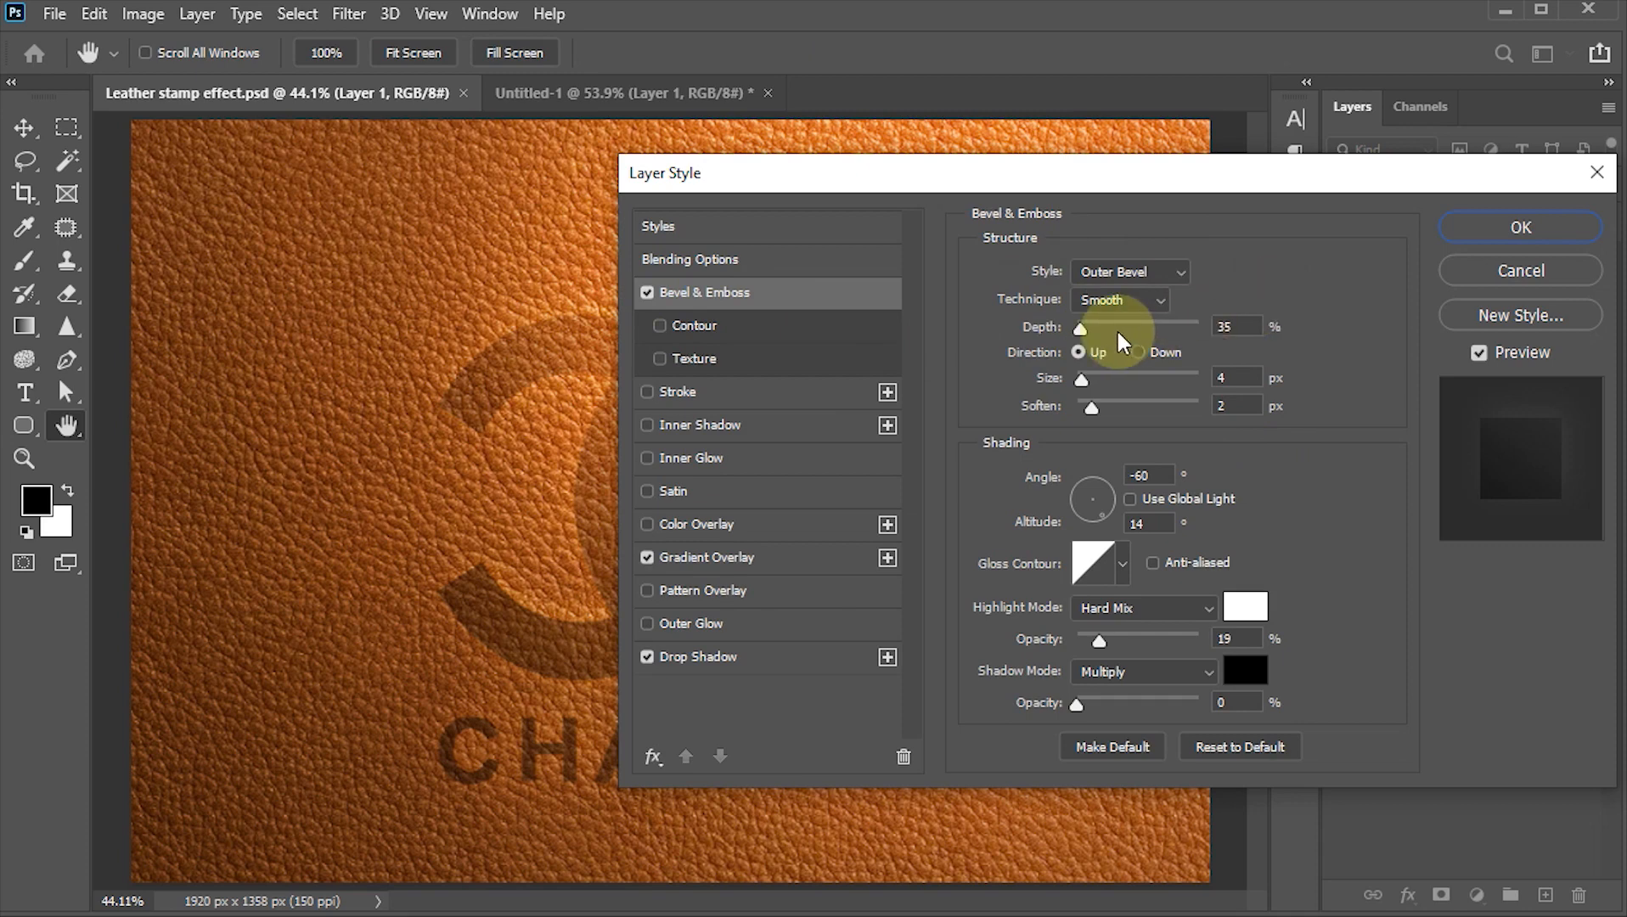
left_click(1223, 331)
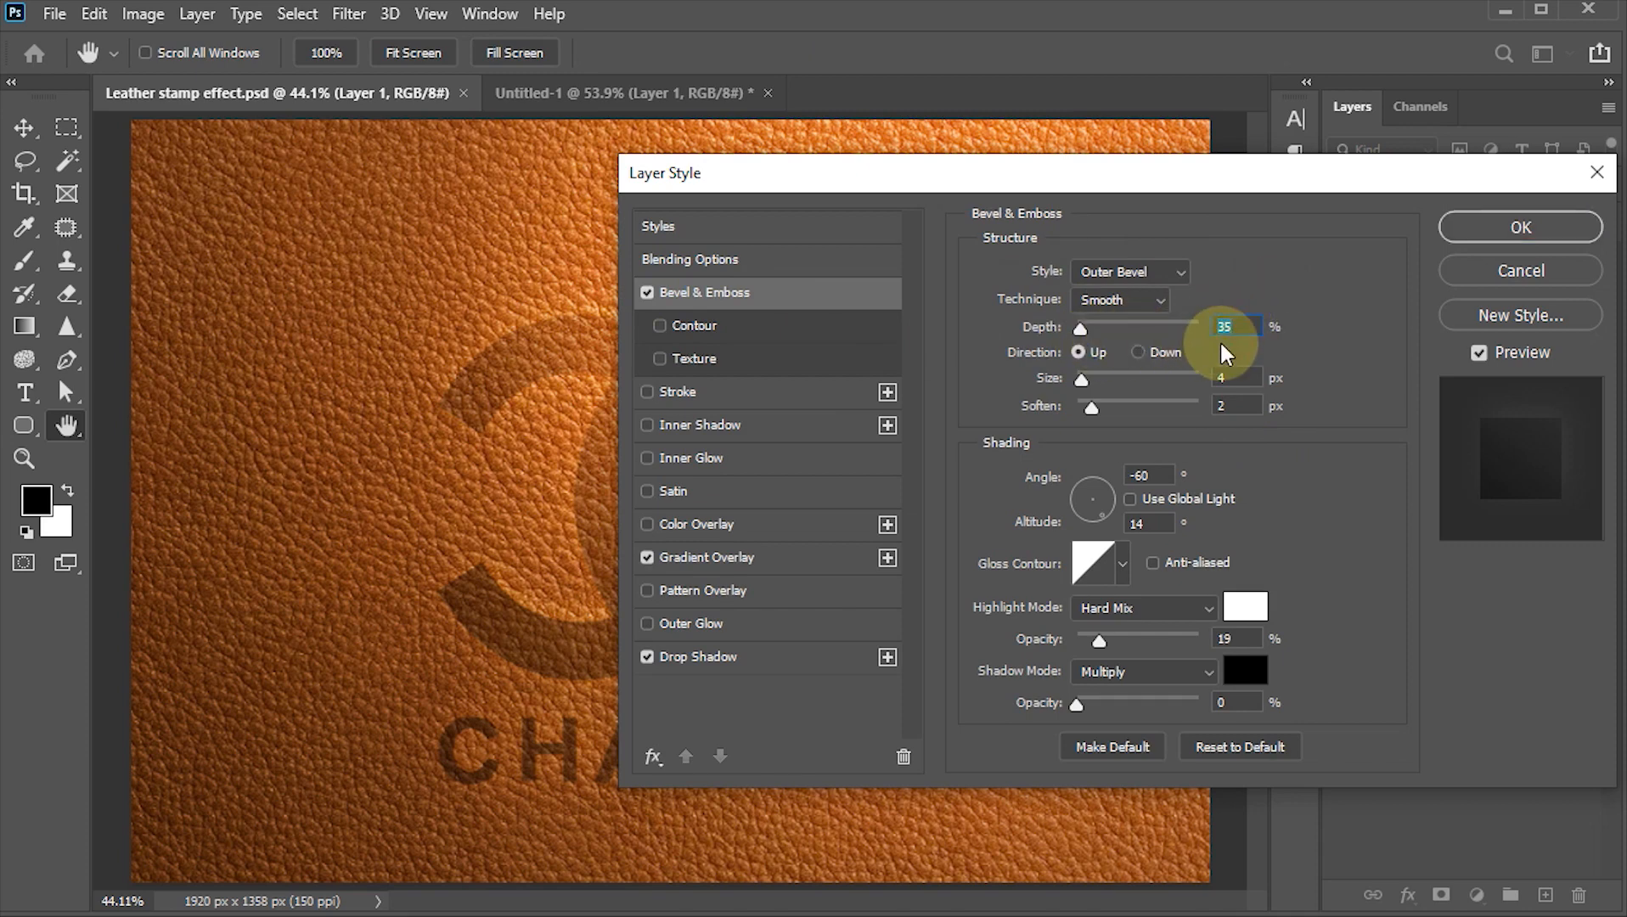
type("75")
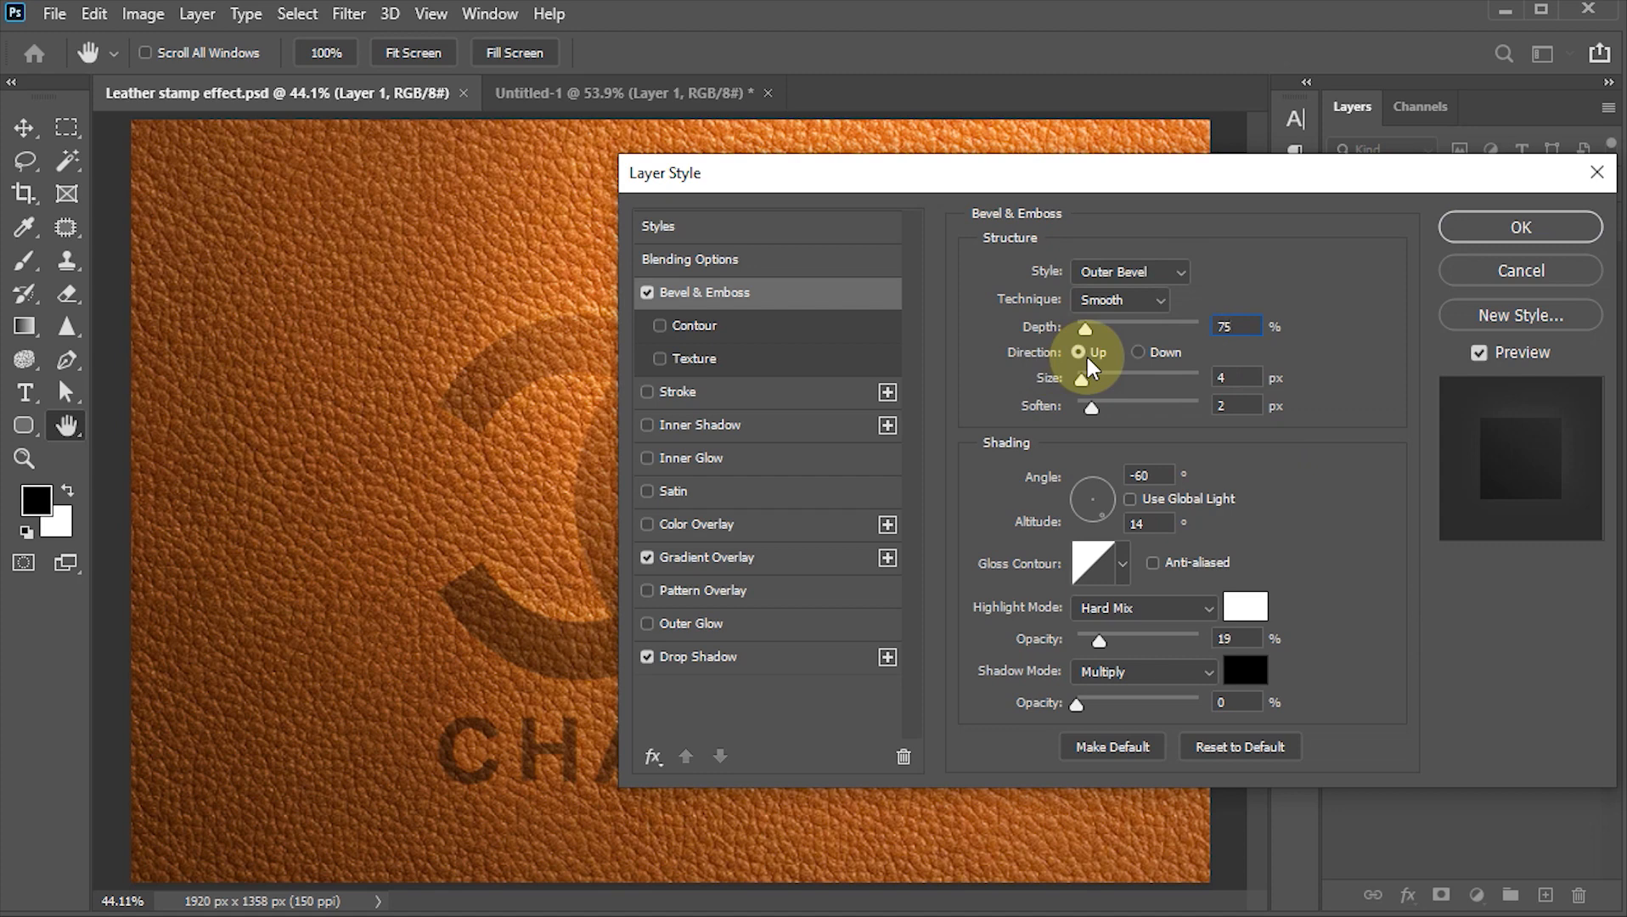
left_click(1235, 377)
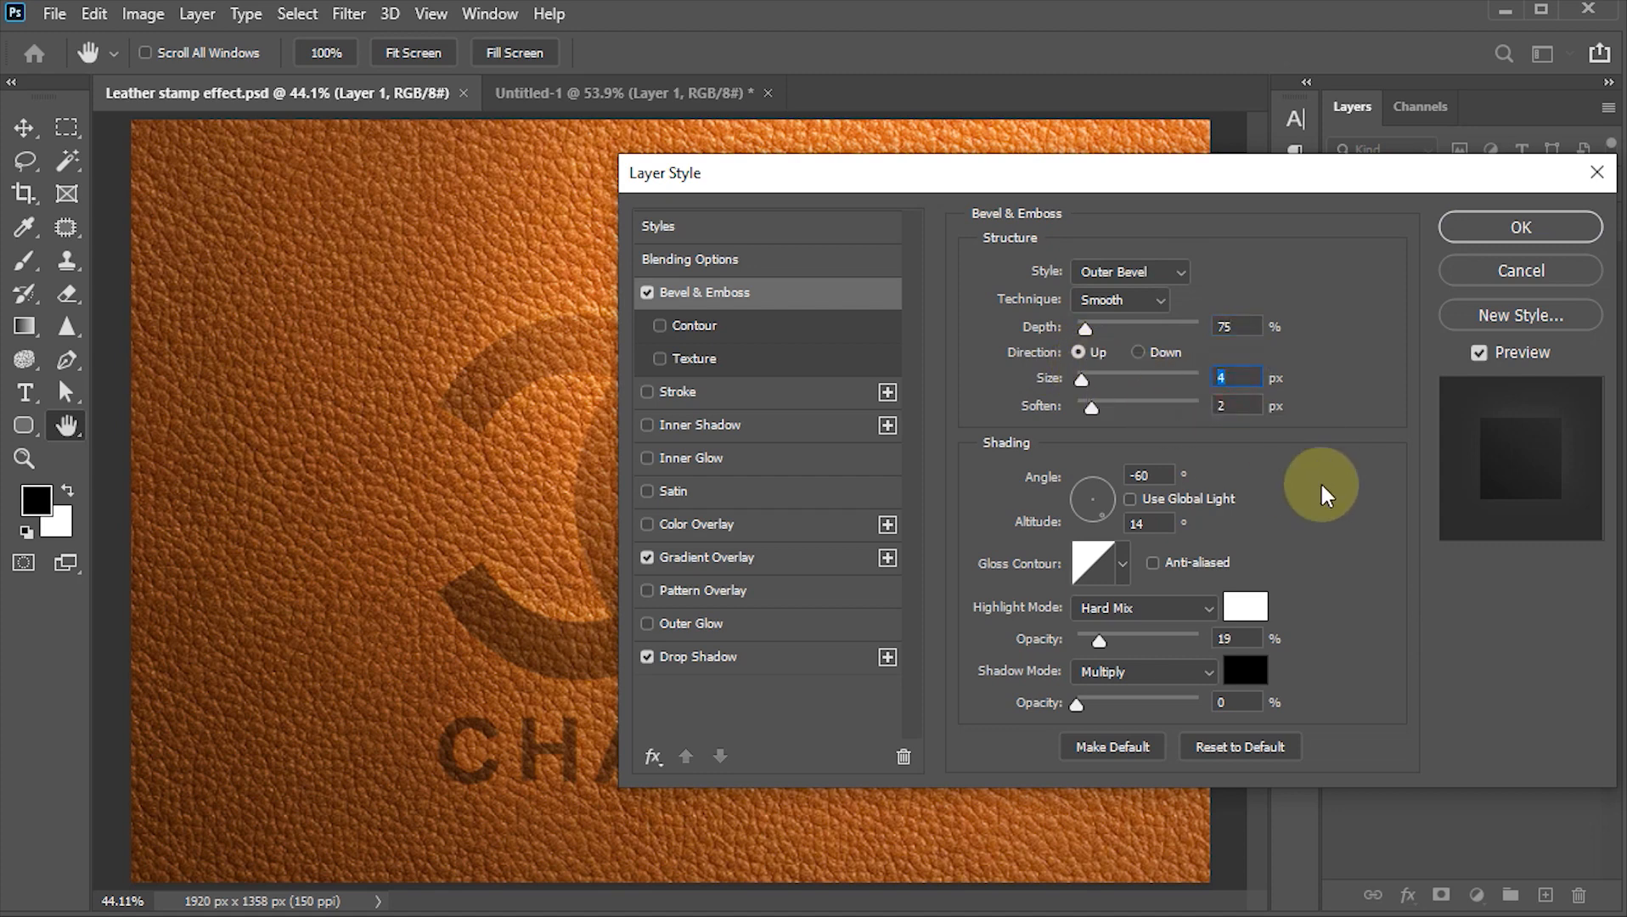
type("10")
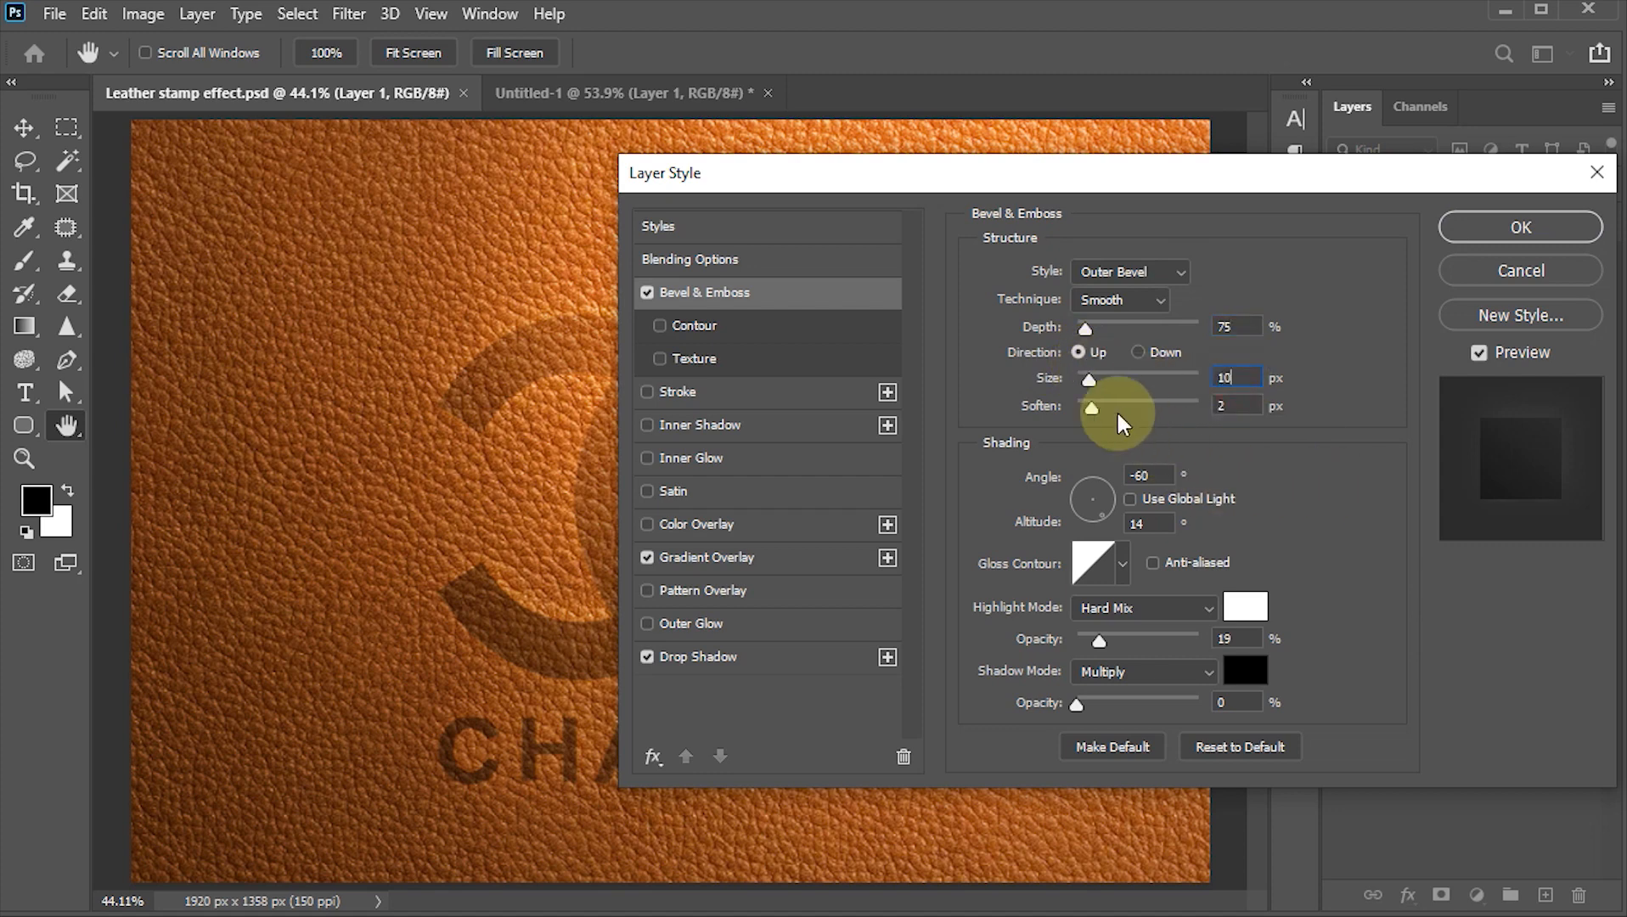
left_click(1236, 406)
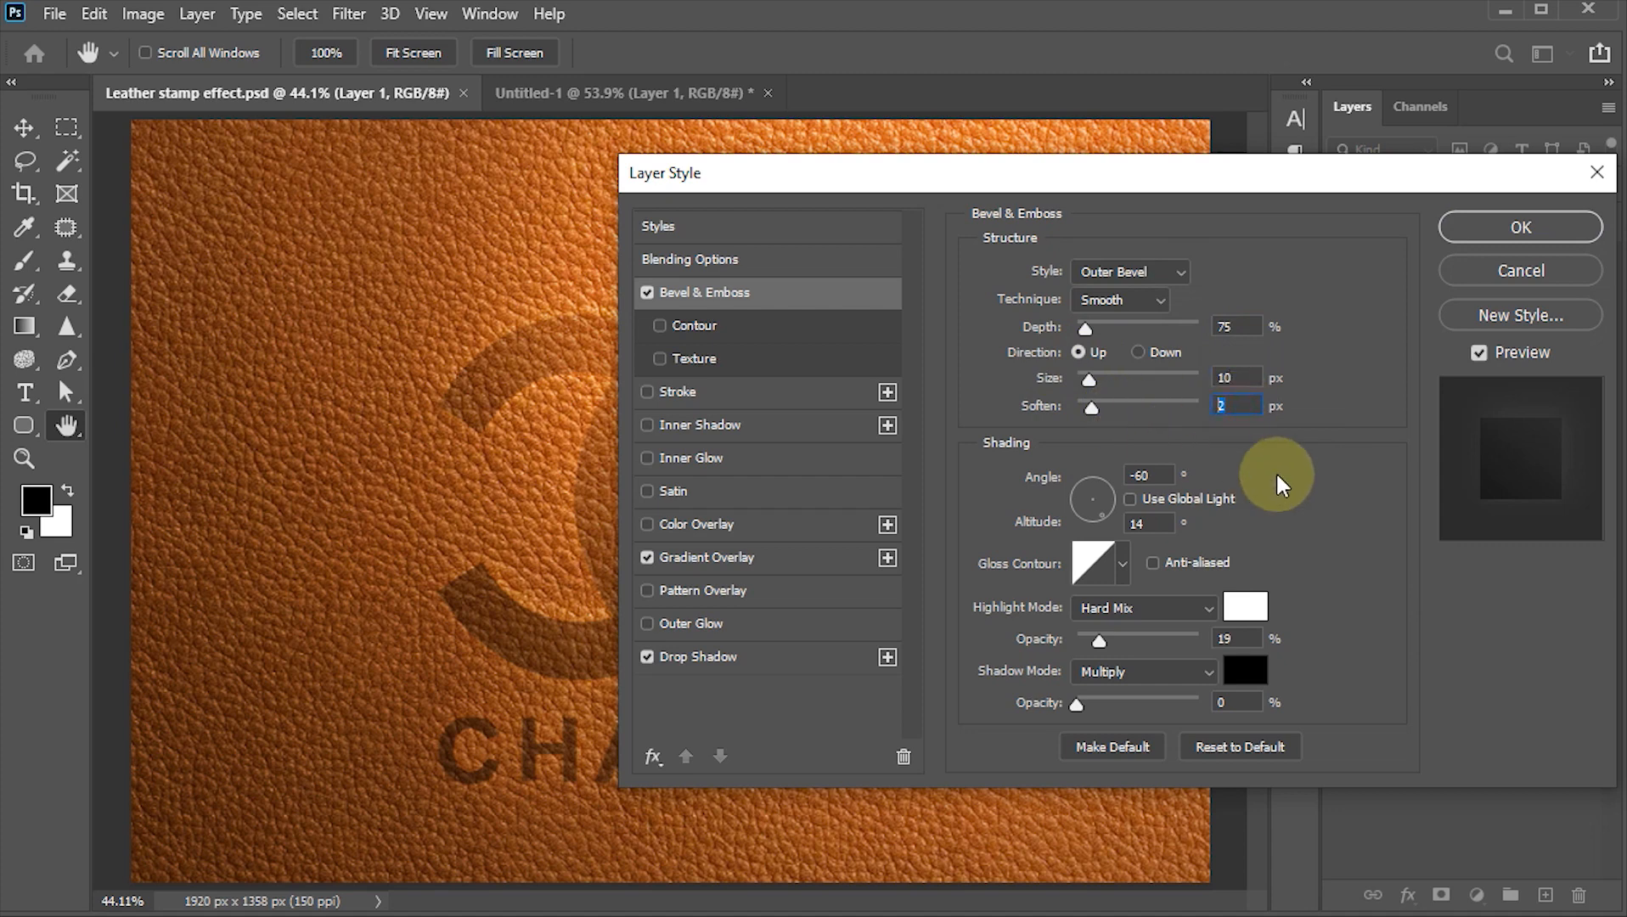
type("5")
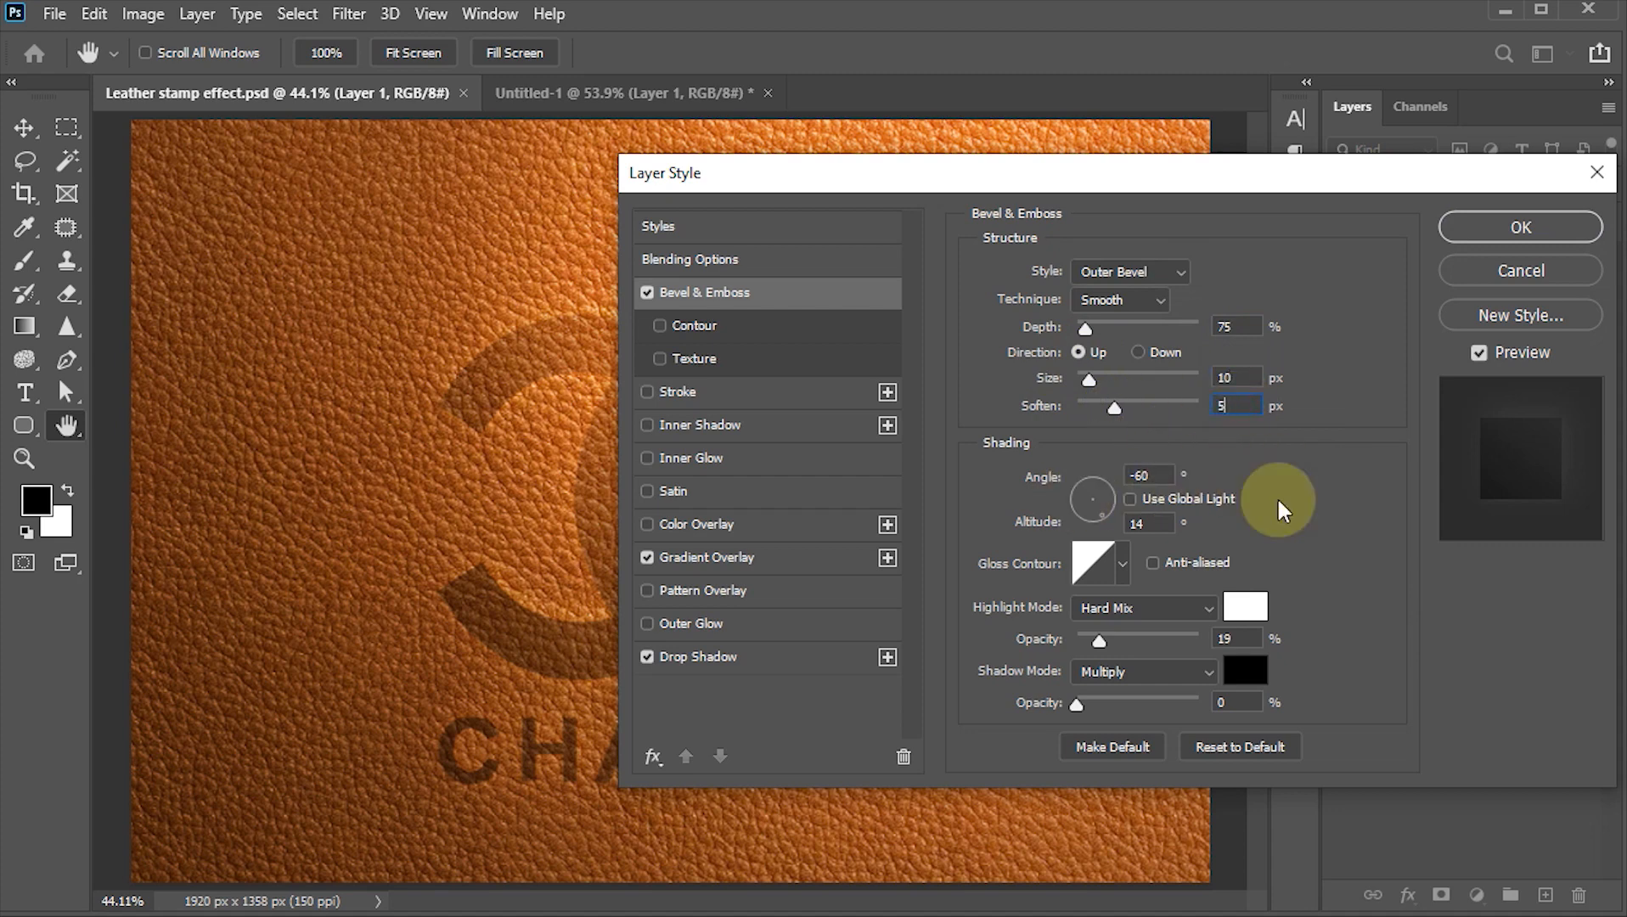
Step: Set the Bevel & Emboss shading angle to -120° and the altitude to 30° on Layer 1
left_click(1157, 476)
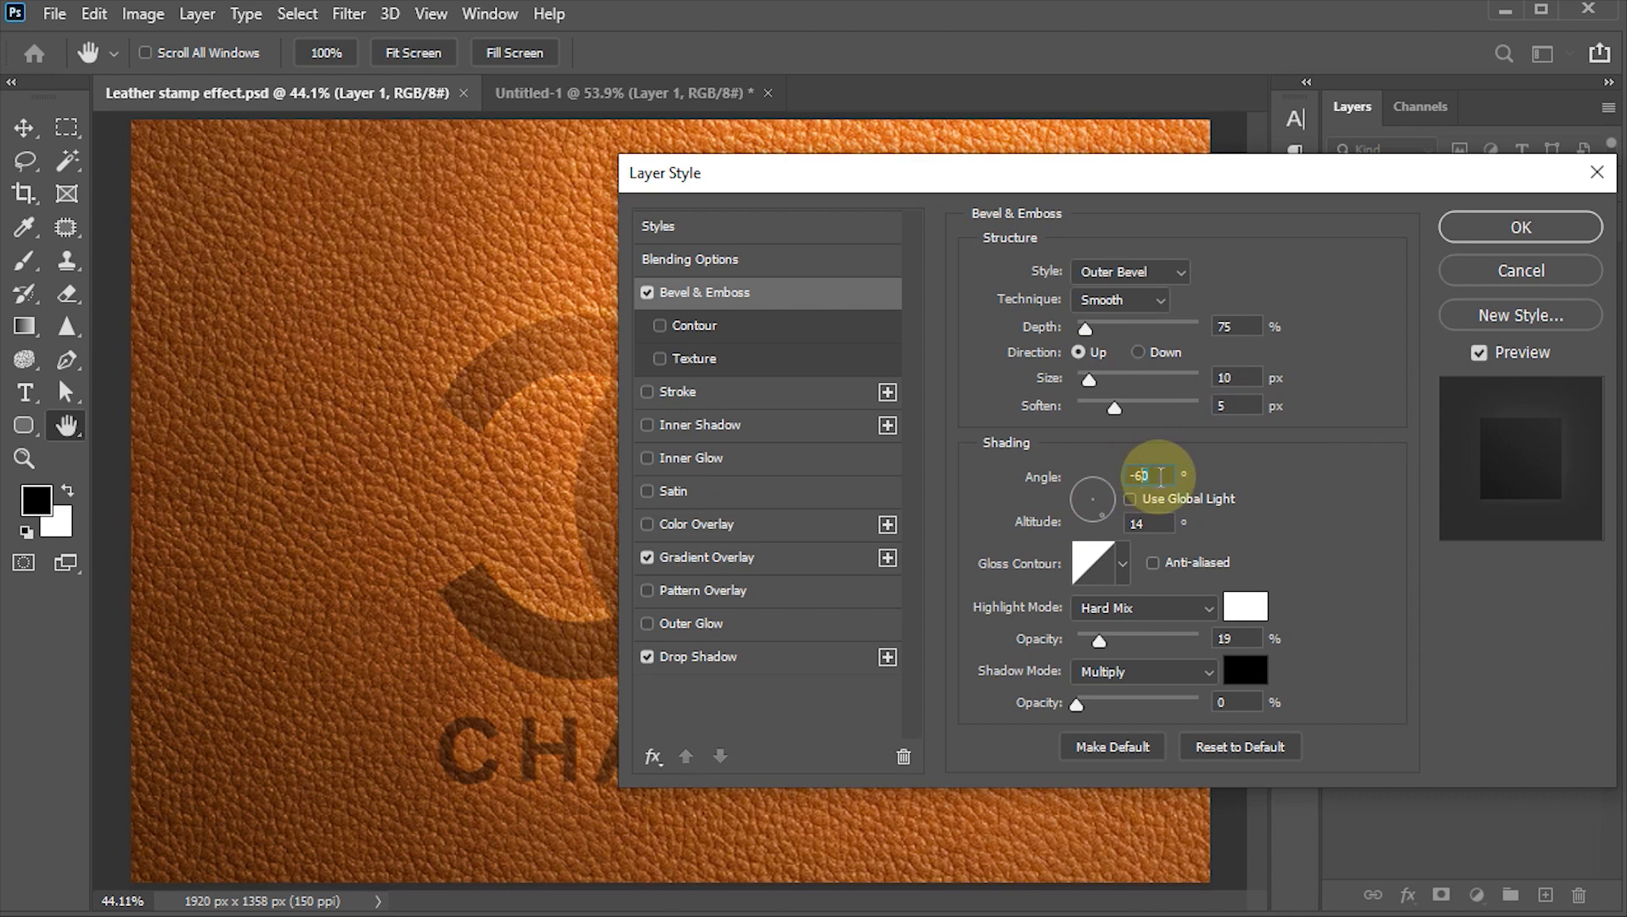
type("-120")
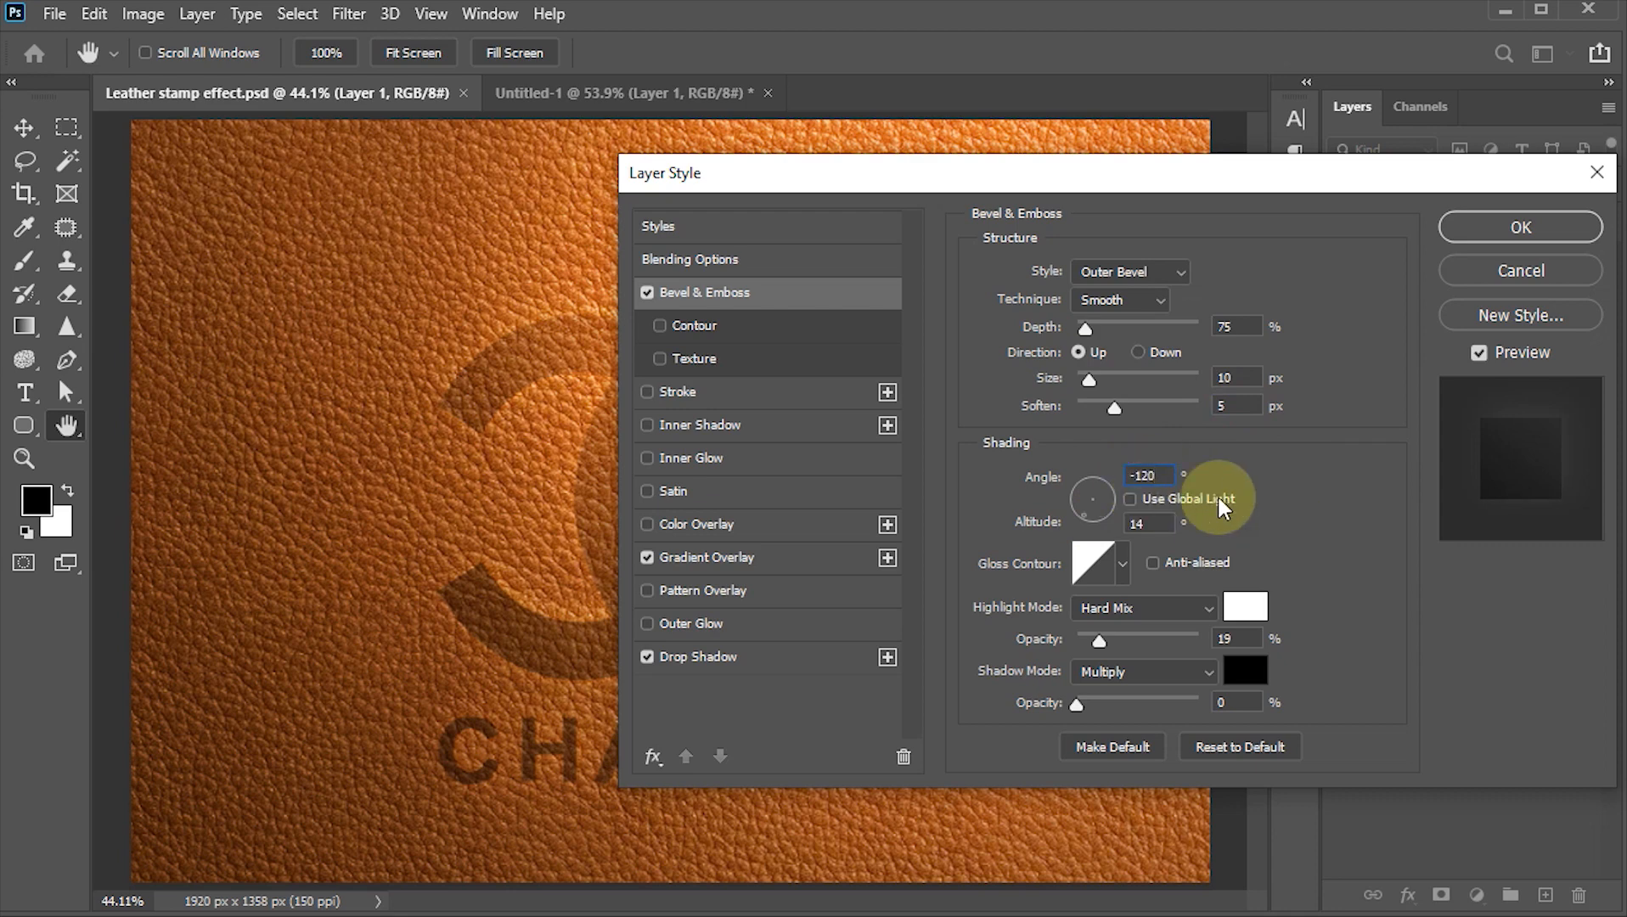
left_click(1162, 522)
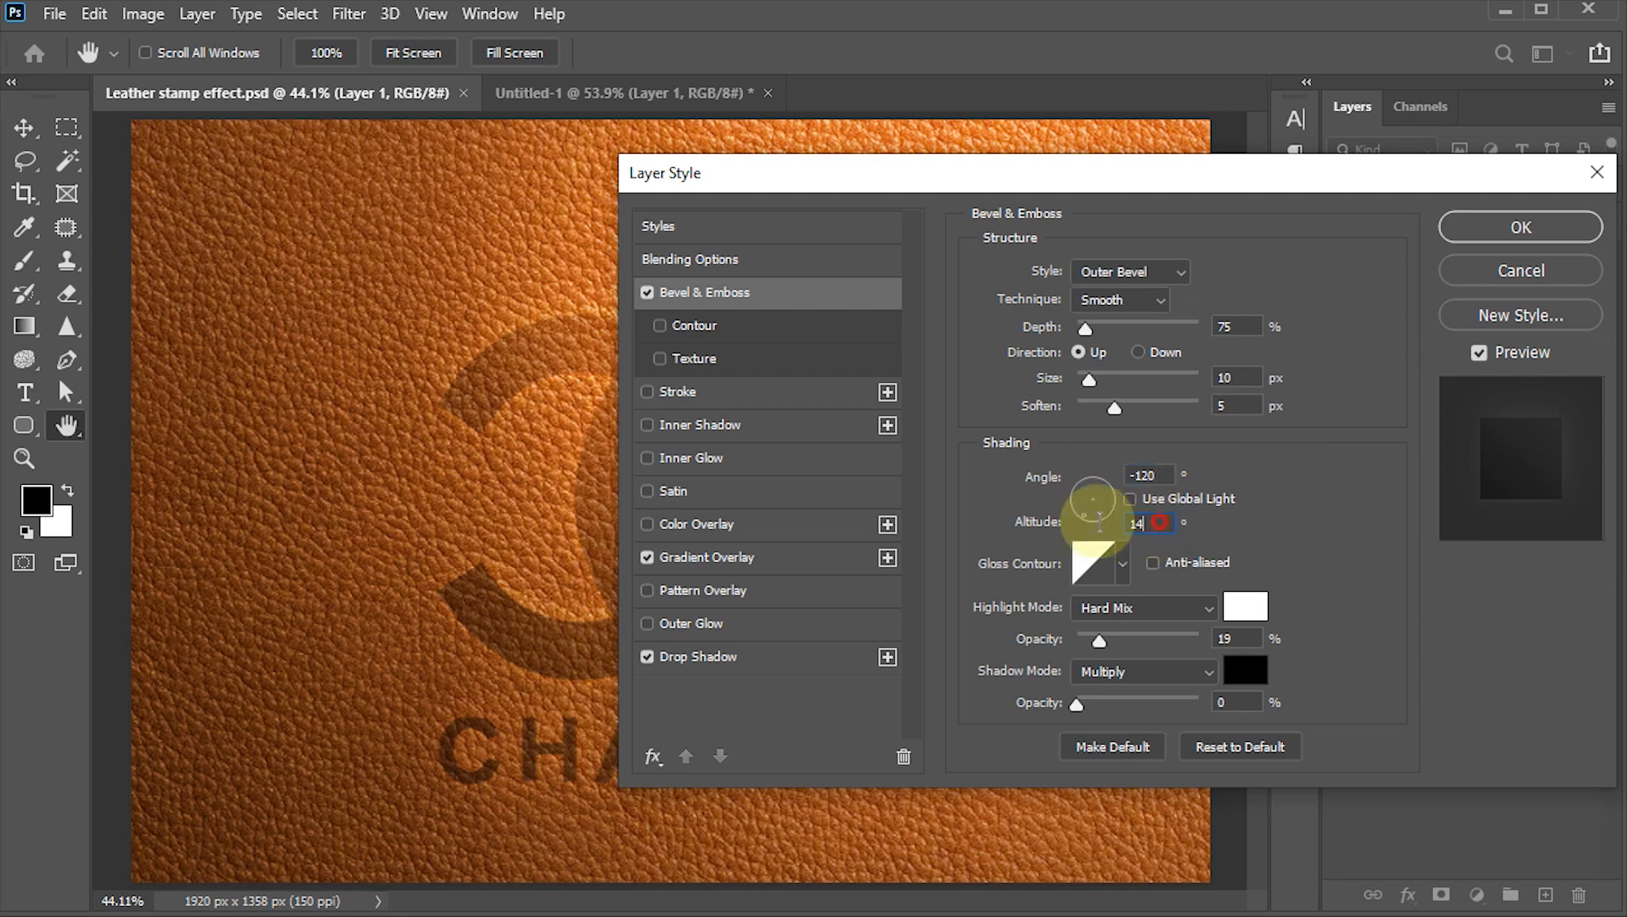
type("30")
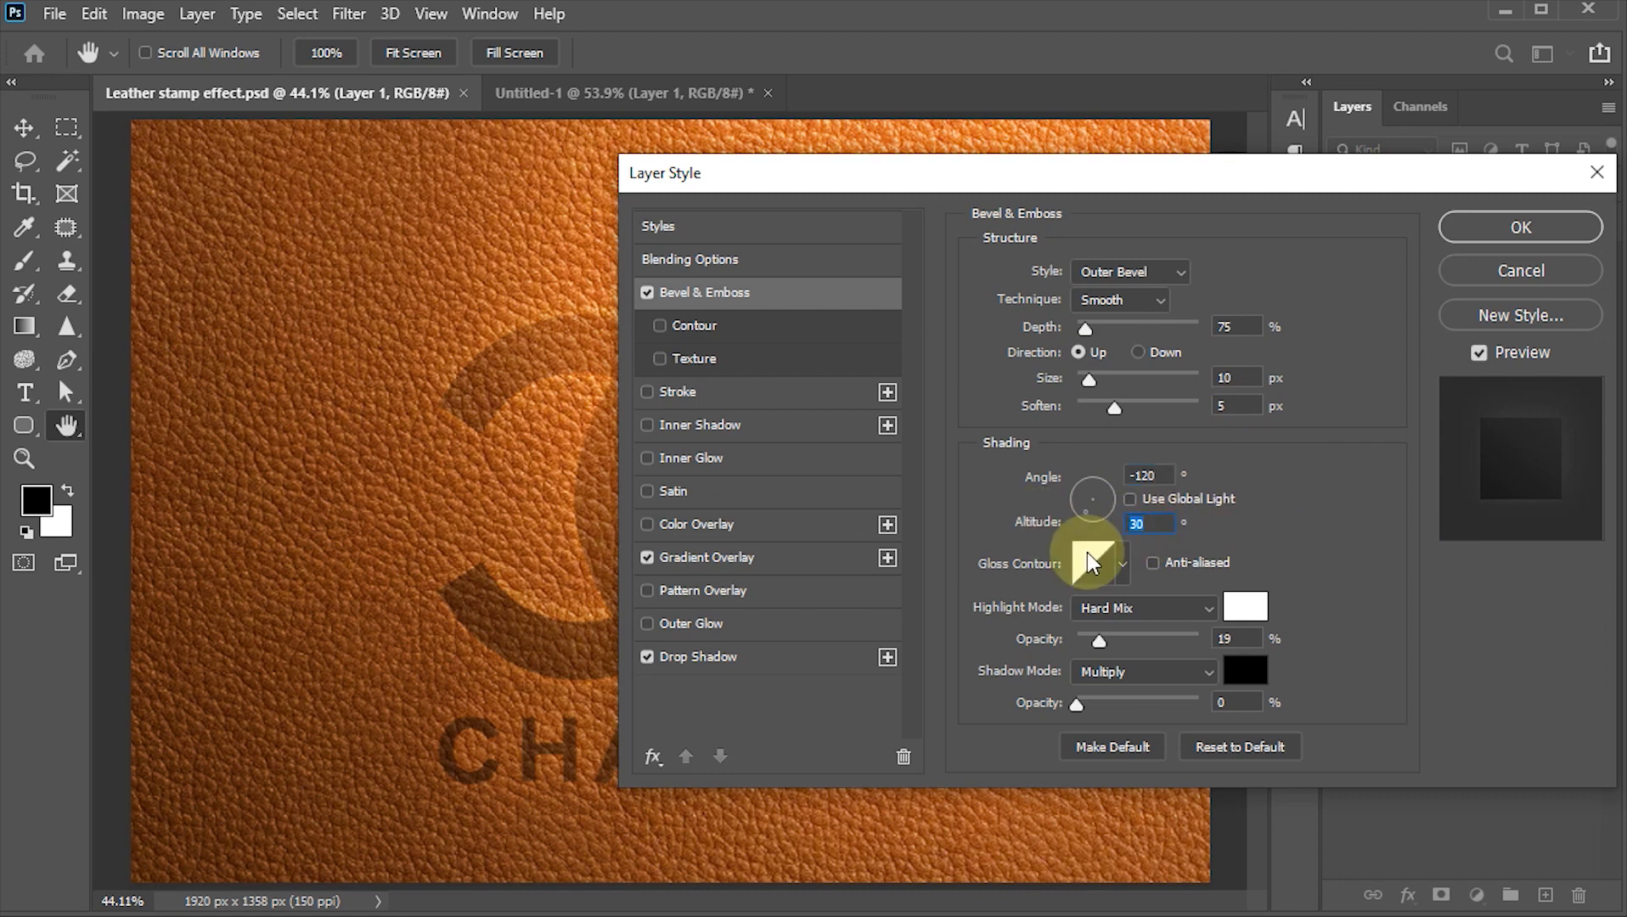
left_click(1122, 563)
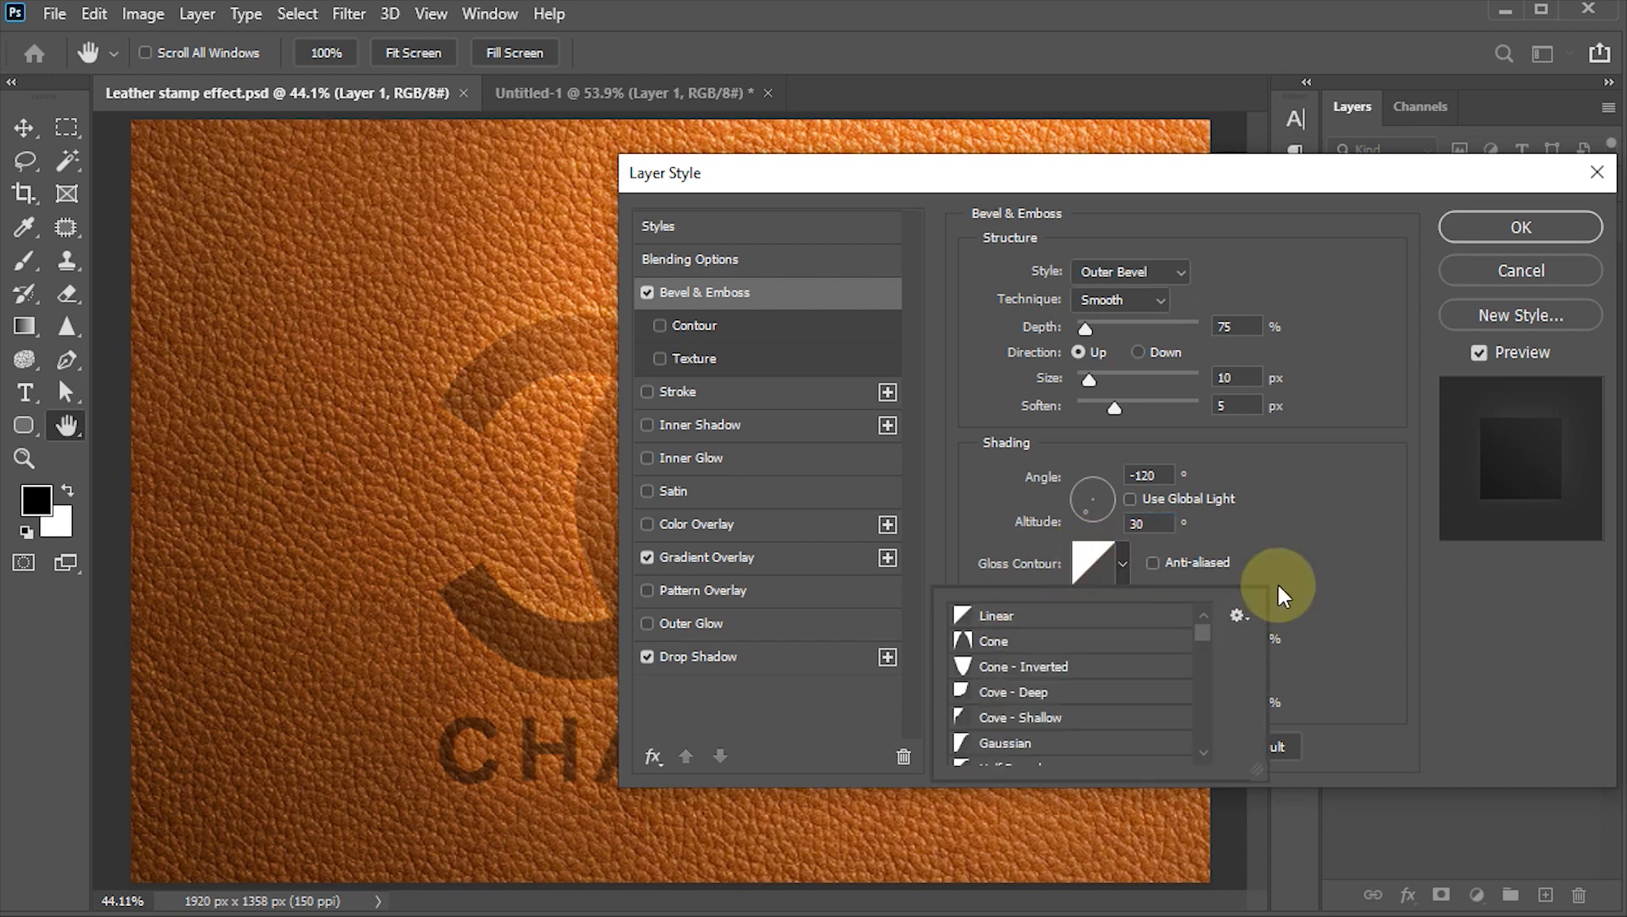
left_click(1330, 552)
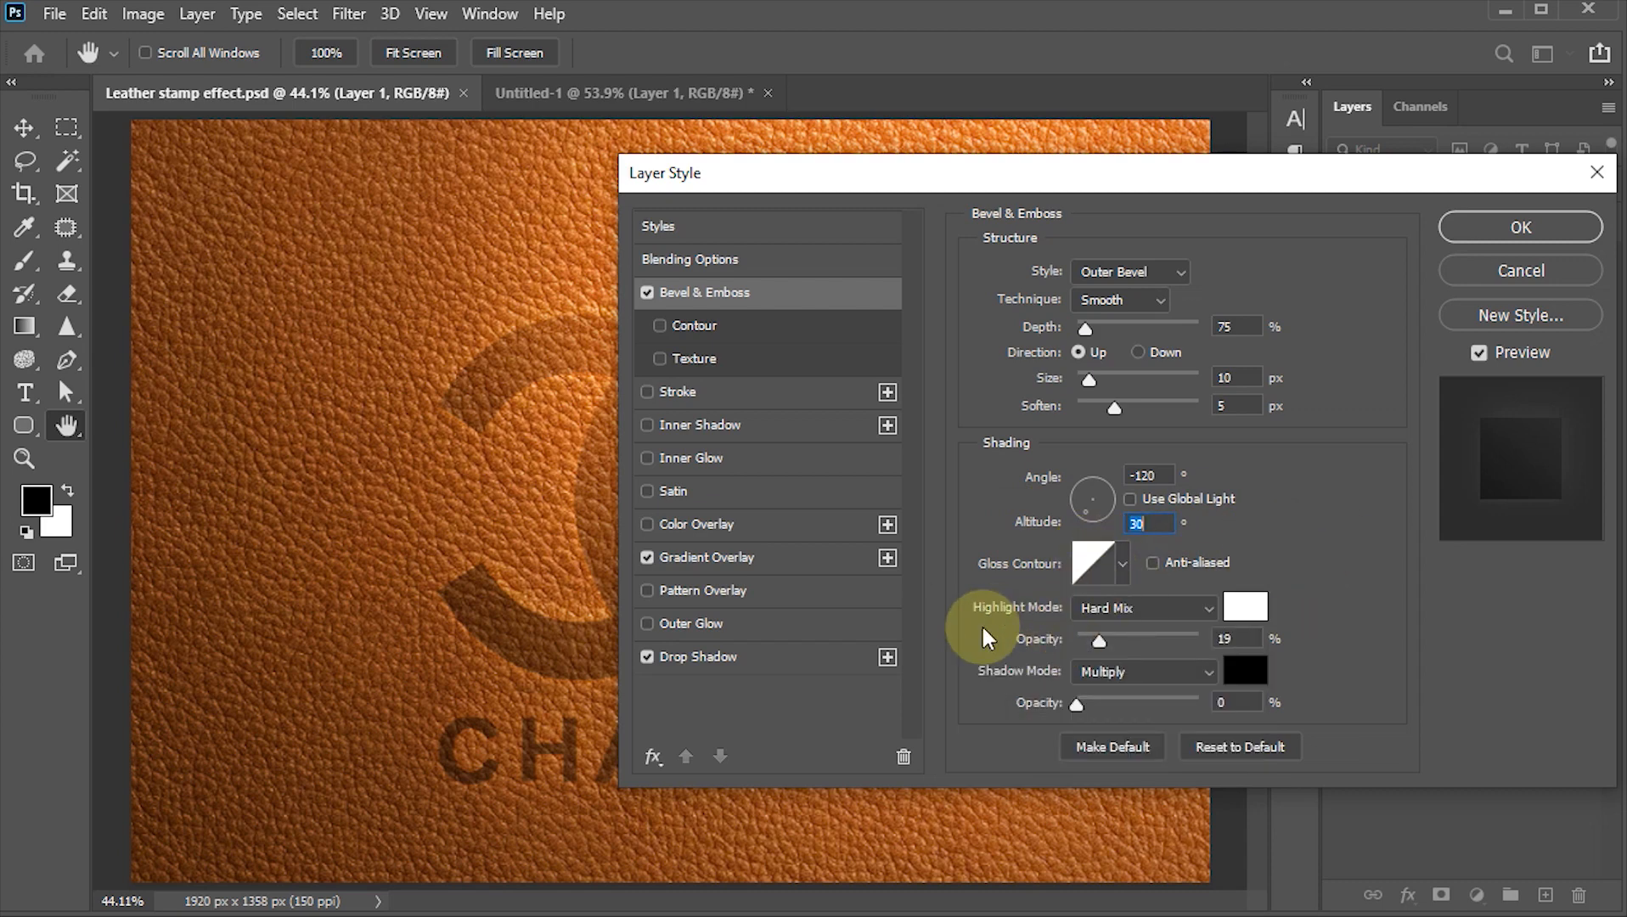
Step: Set the bevel's highlight opacity to 45% and apply the layer style to Layer 1
left_click(1227, 639)
type("45")
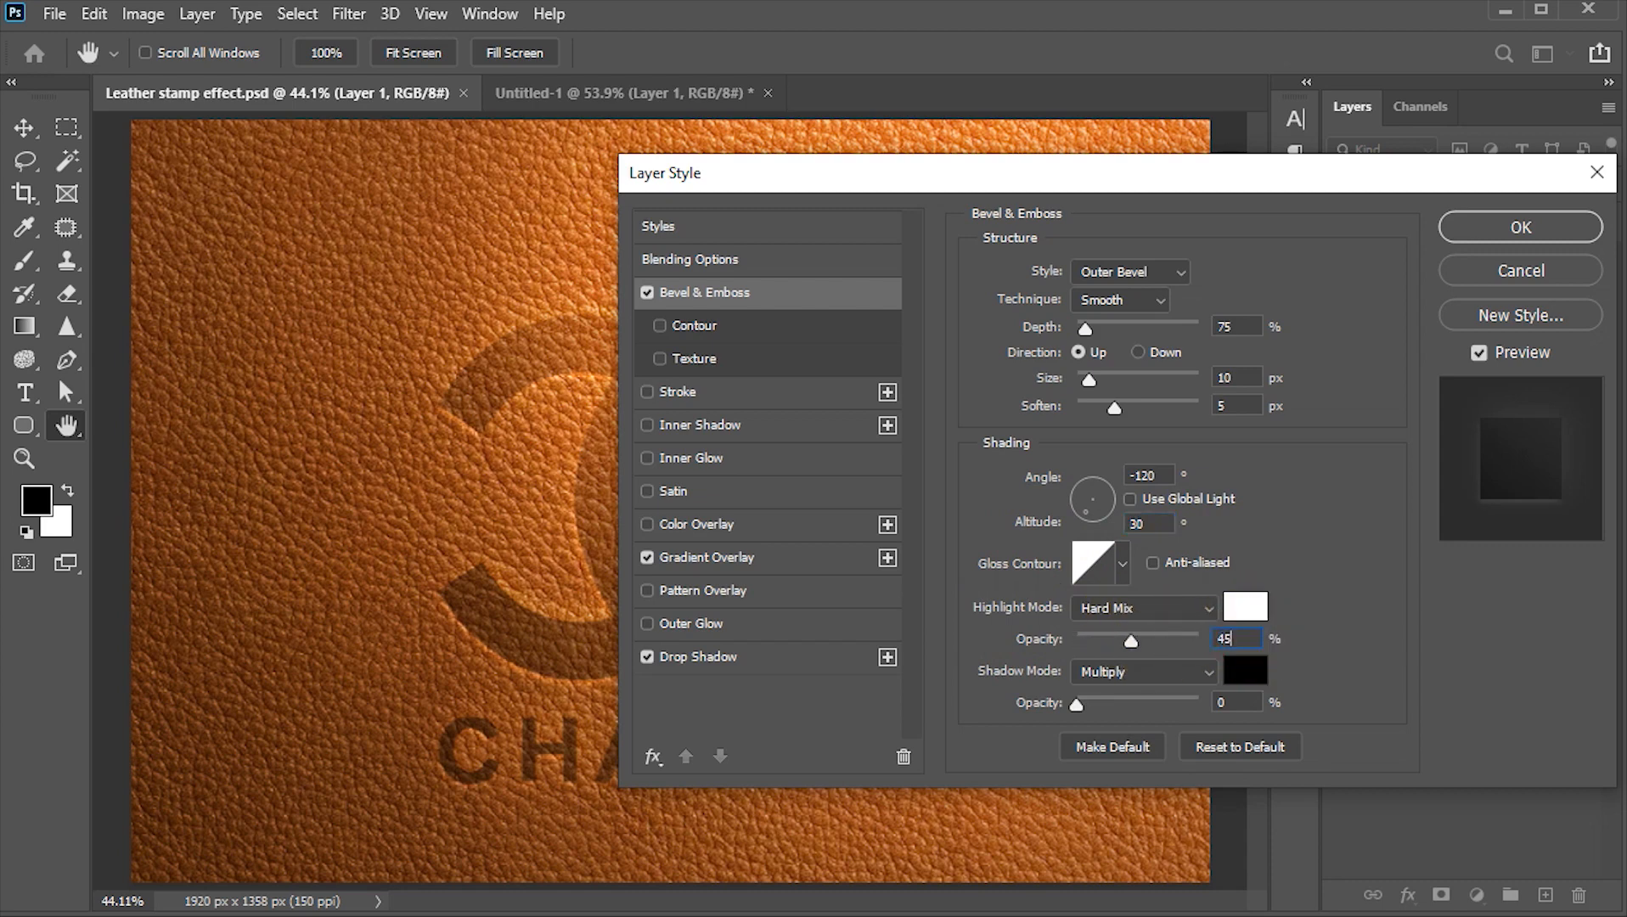
key("Tab")
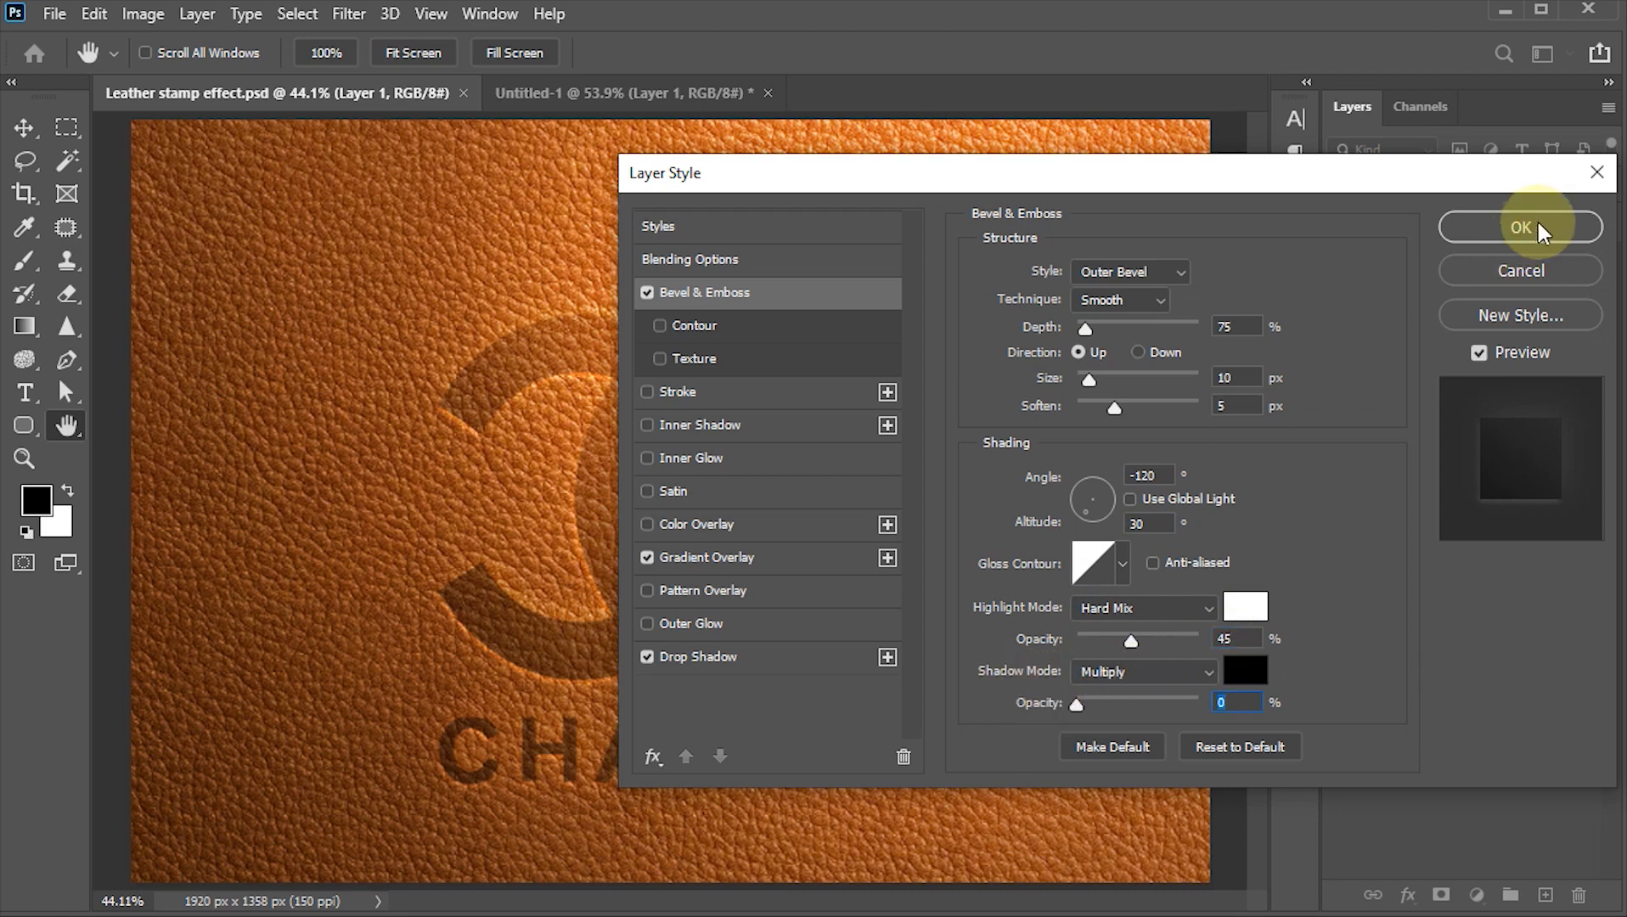
left_click(1538, 225)
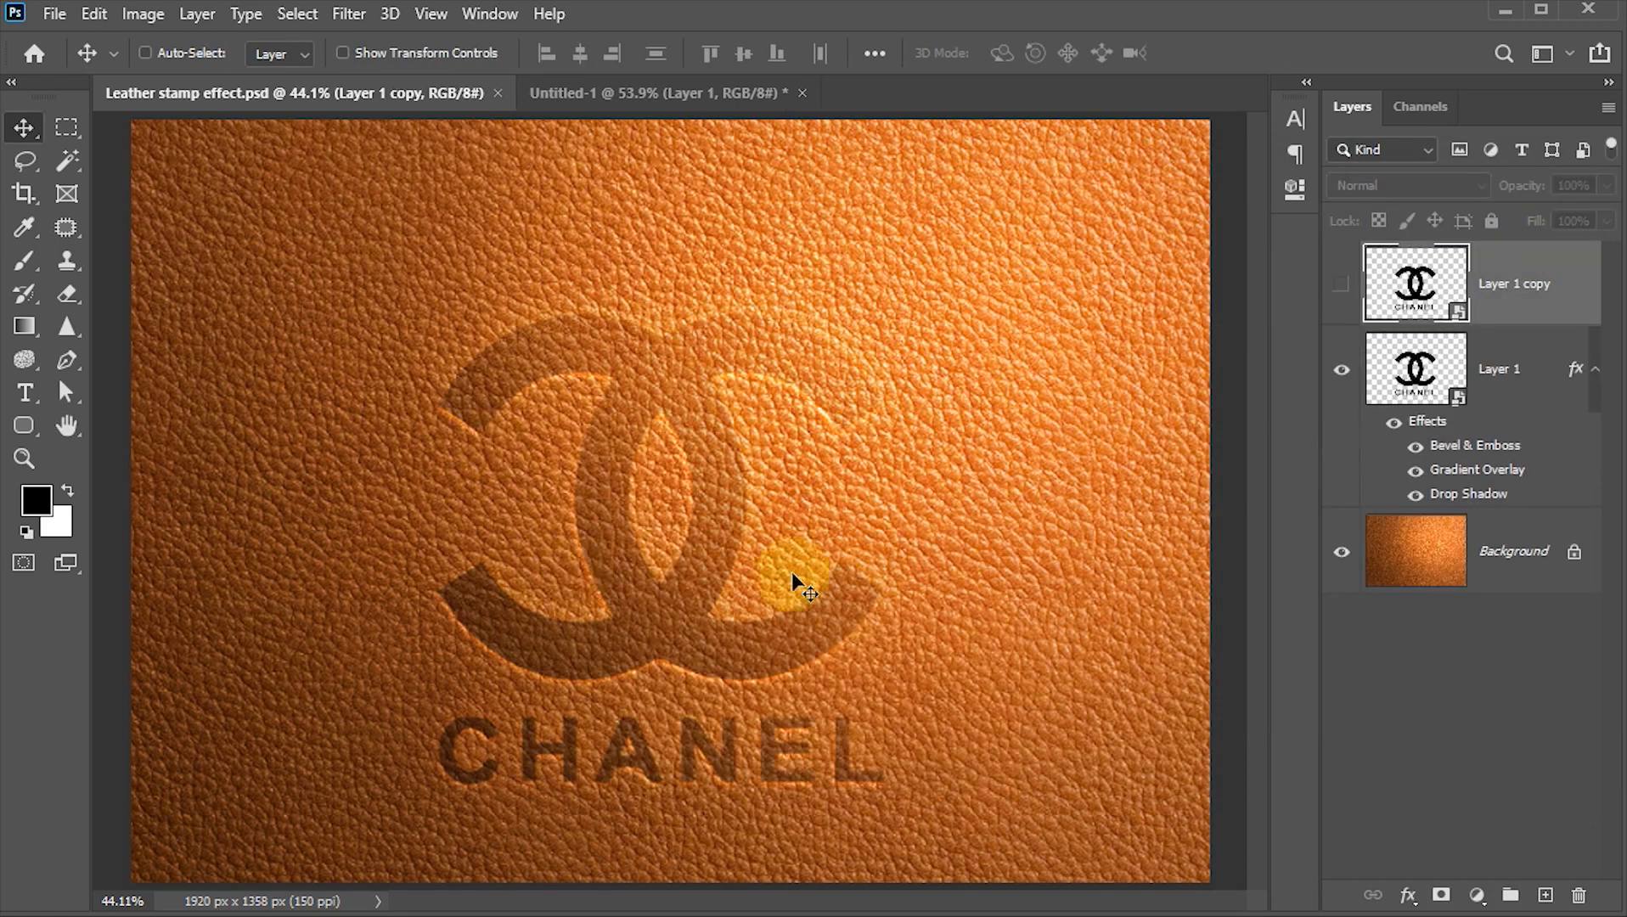
Step: Make the hidden Layer 1 copy visible and set its fill to 0%
left_click(1342, 293)
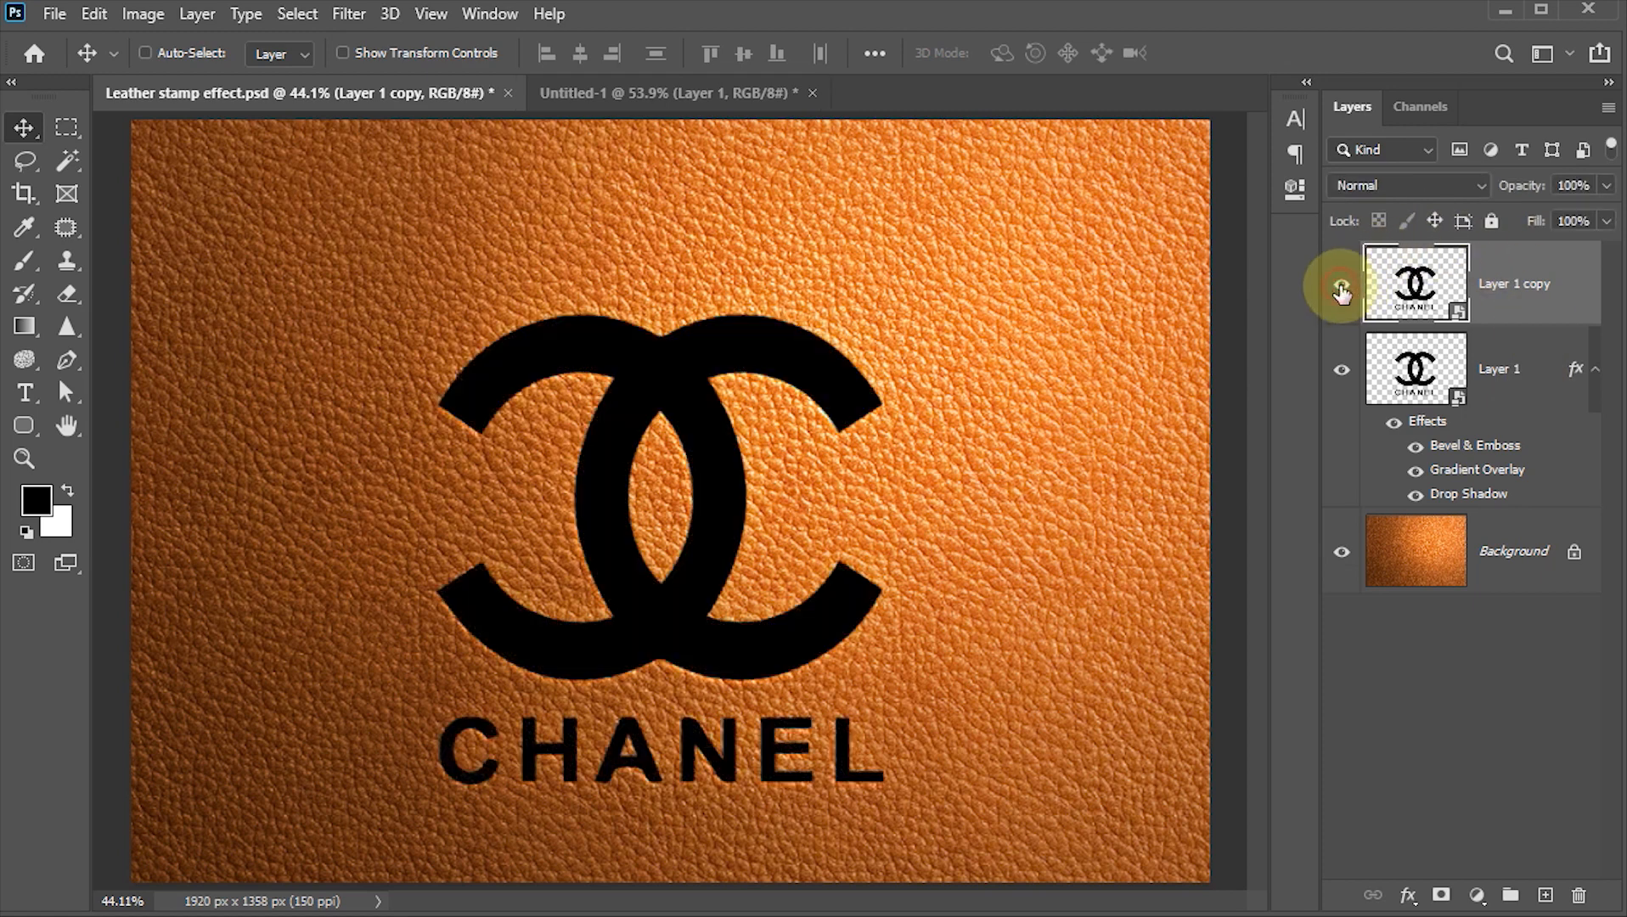
left_click(1578, 222)
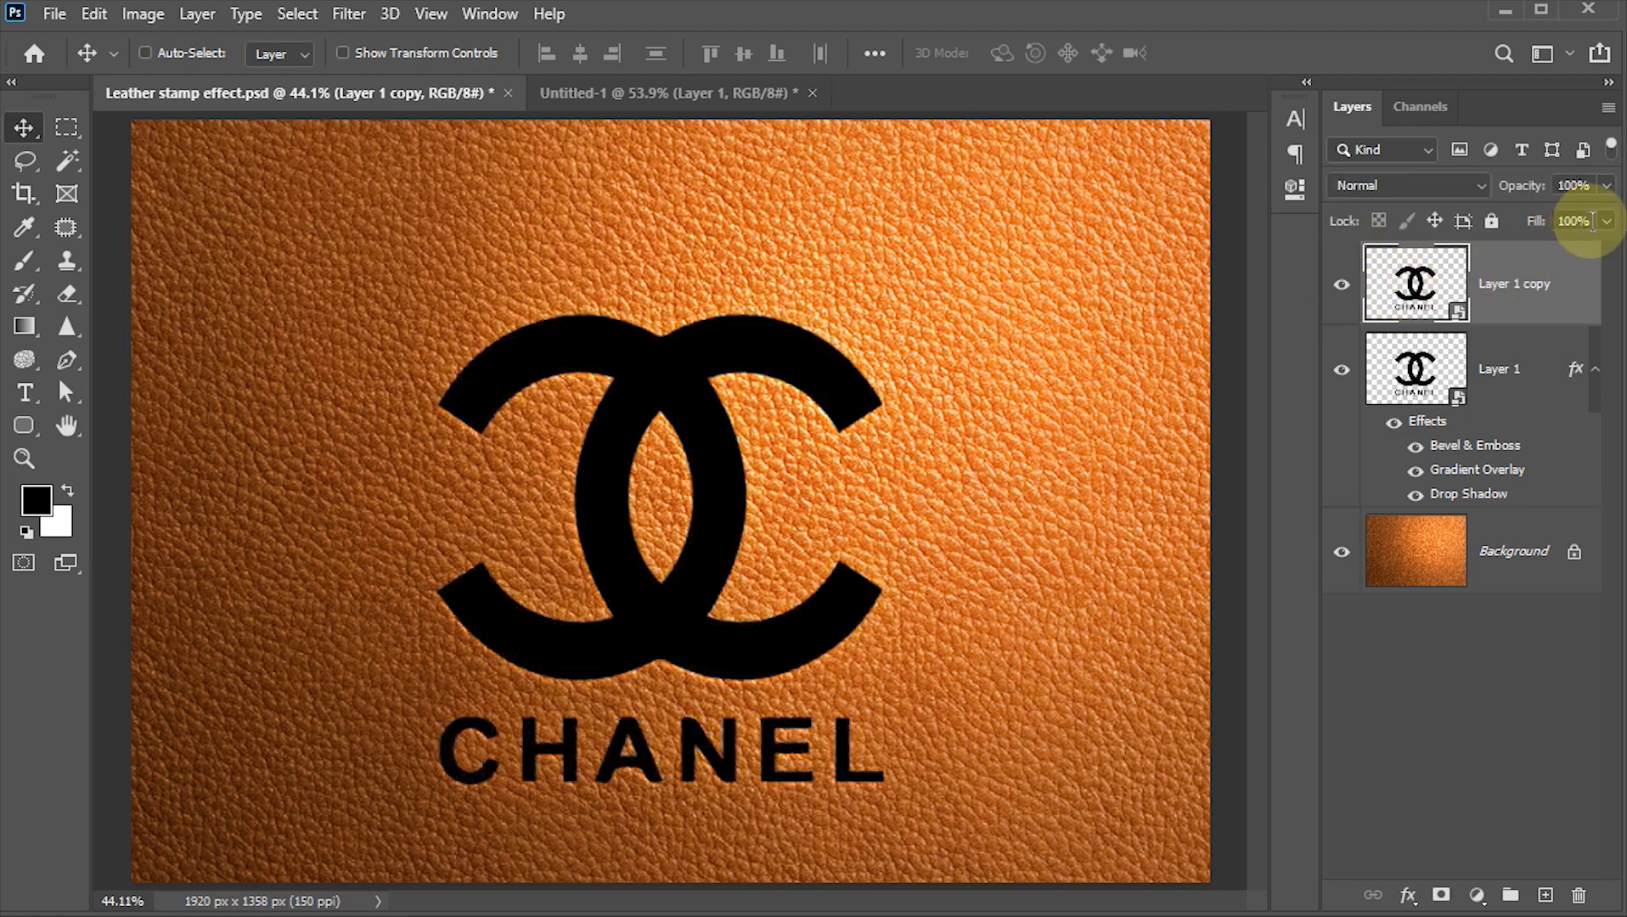
type("0")
key("Return")
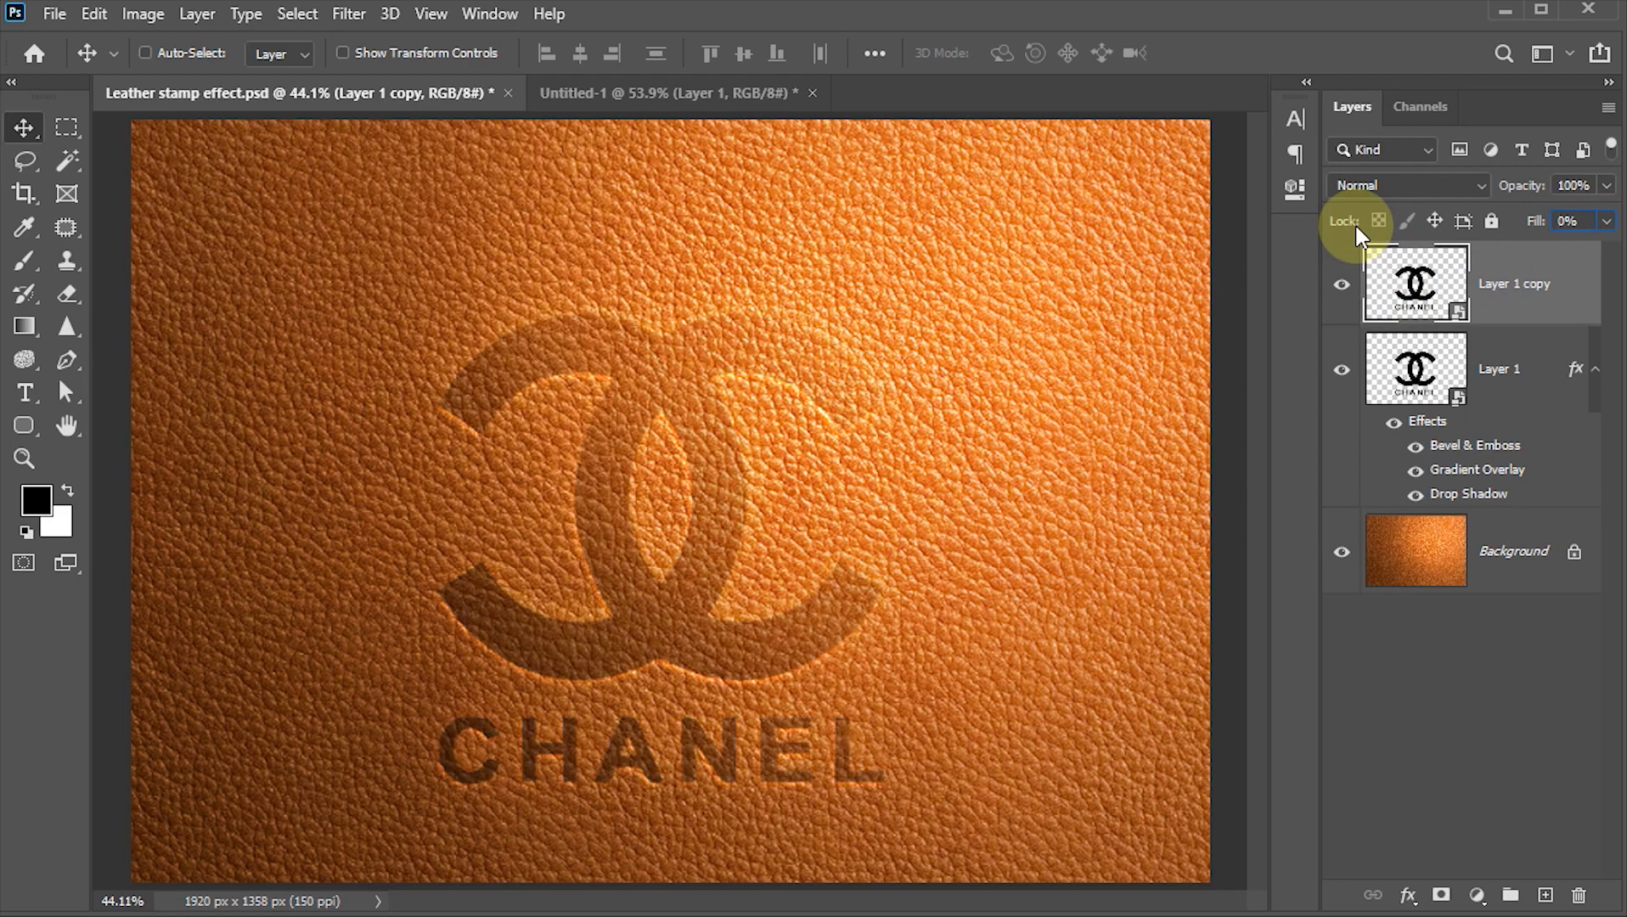
Step: Enable Bevel & Emboss on Layer 1 copy with depth 200%, size 10 px and soften 5 px
left_click(1546, 316)
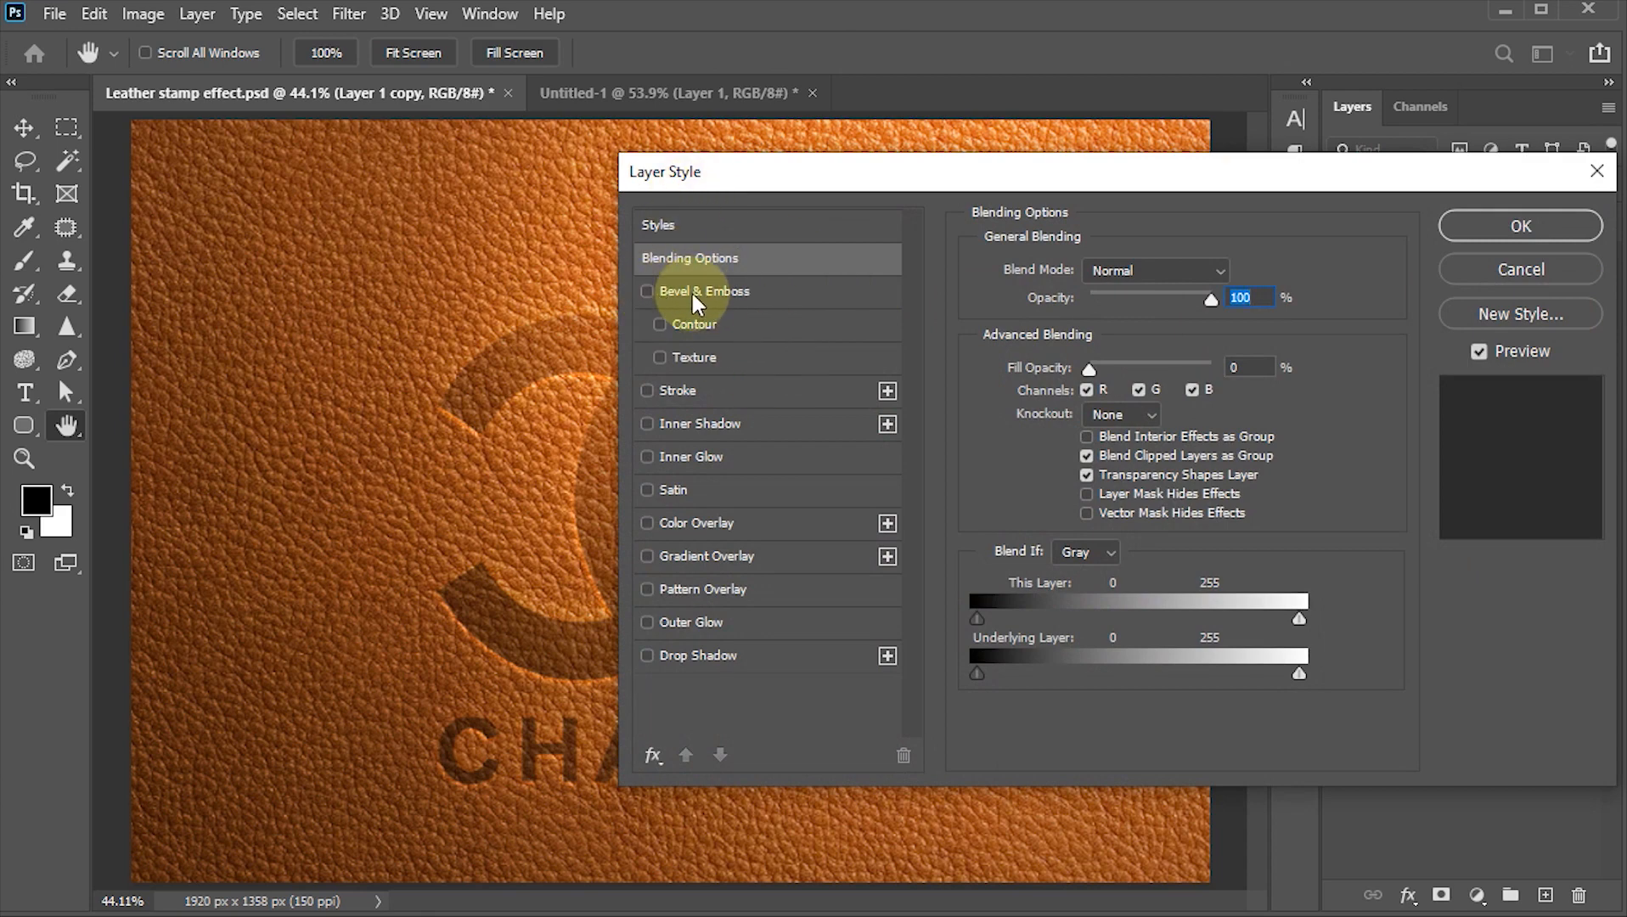
left_click(691, 292)
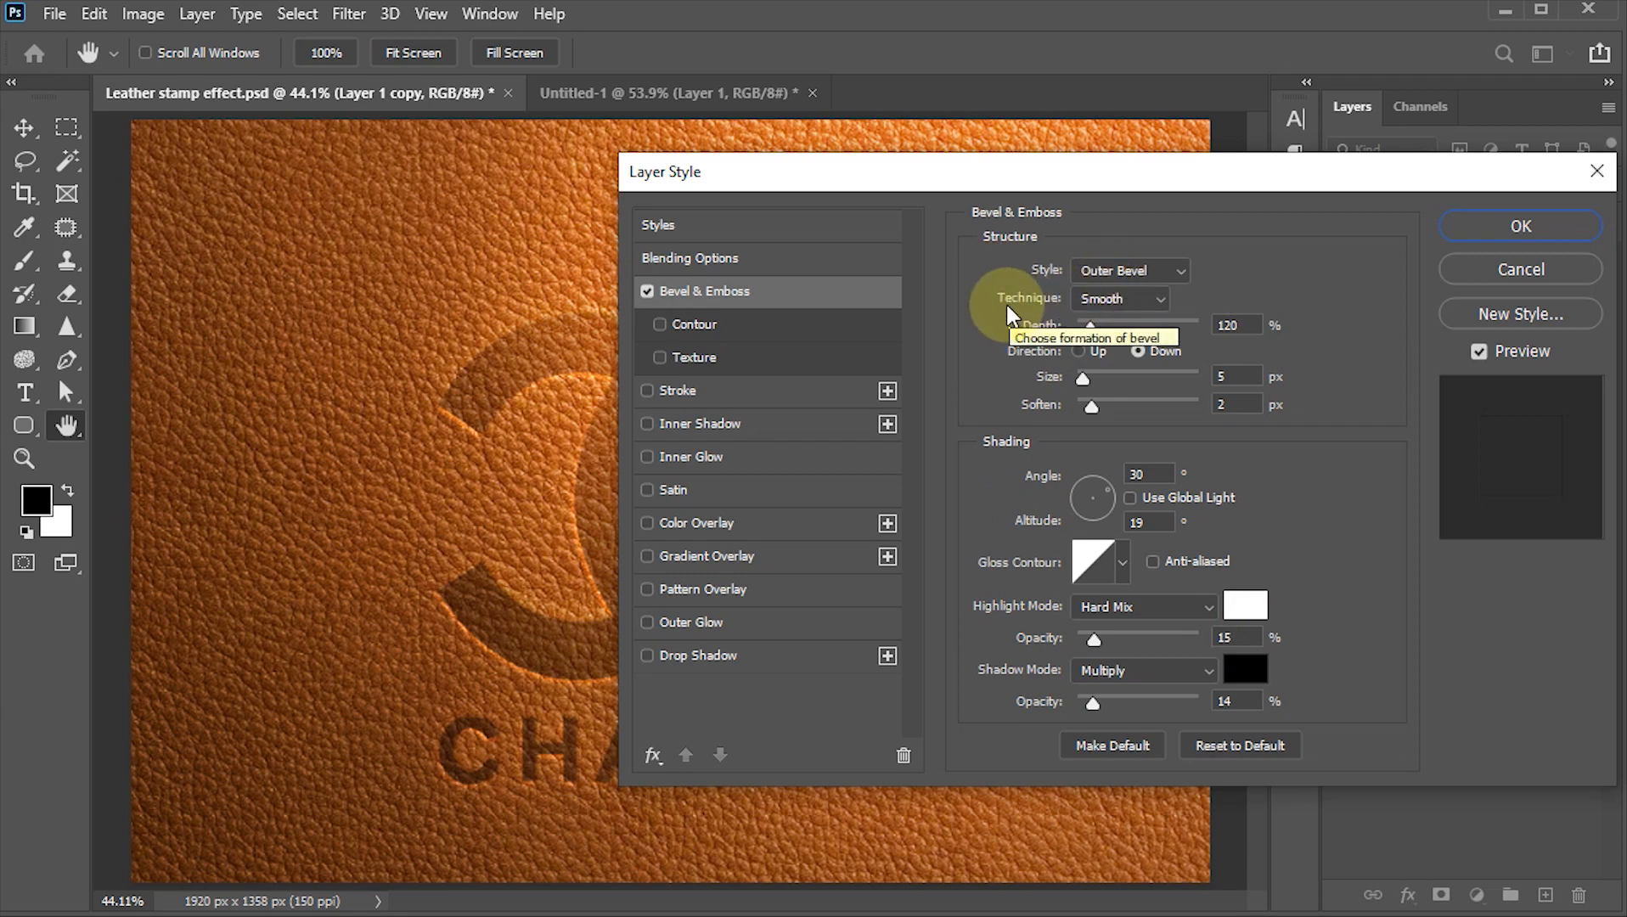
left_click(1229, 326)
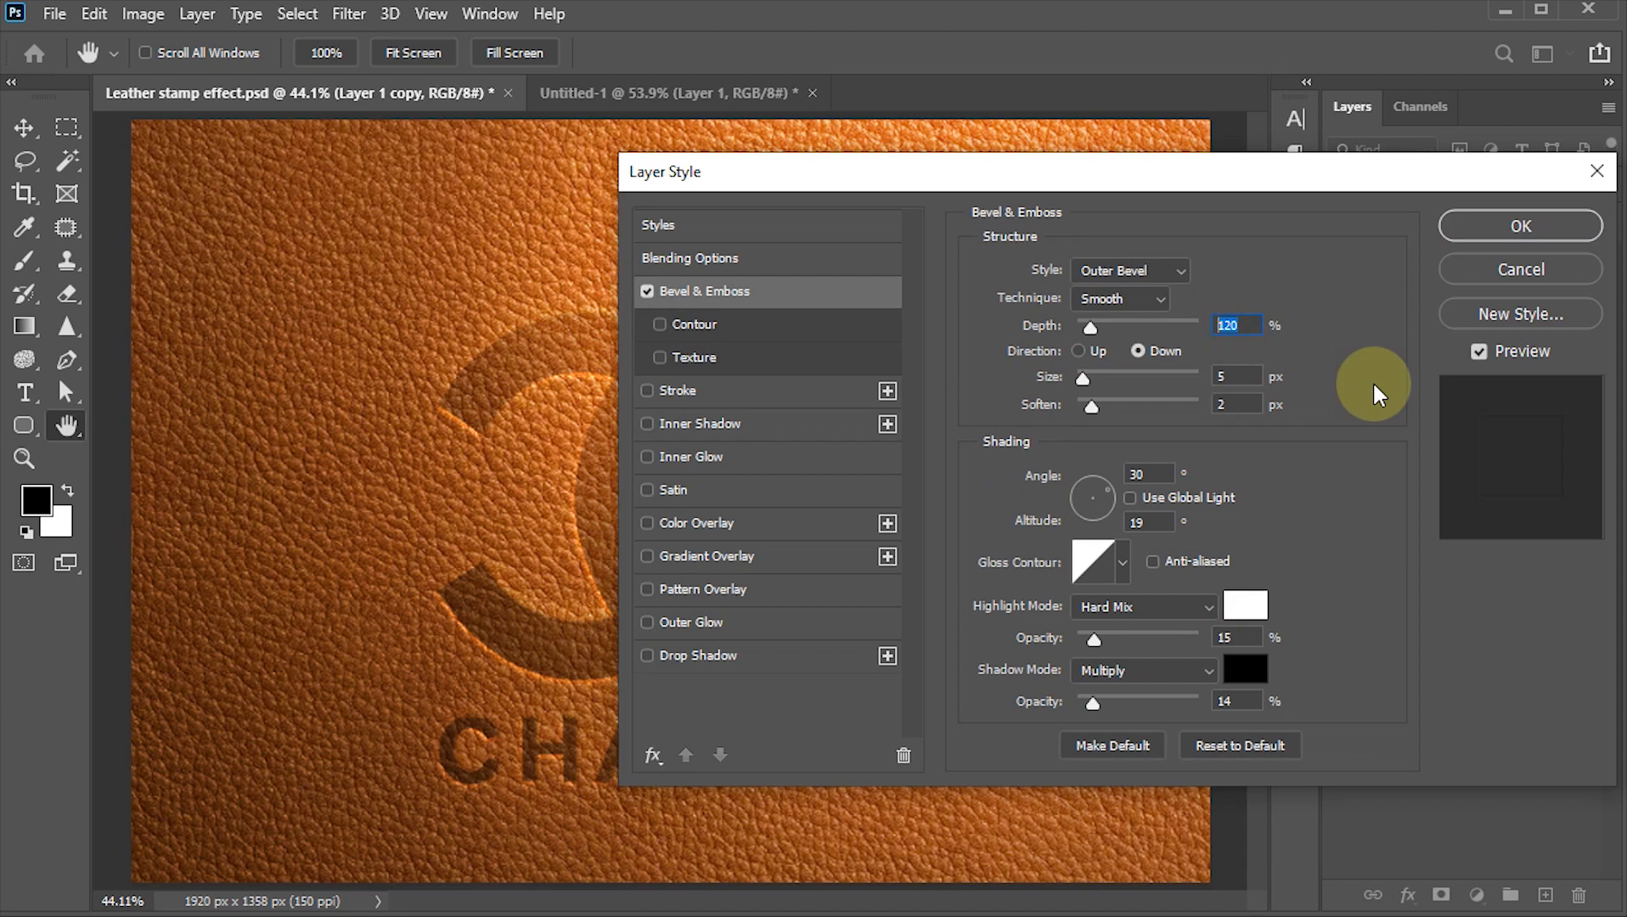
type("200")
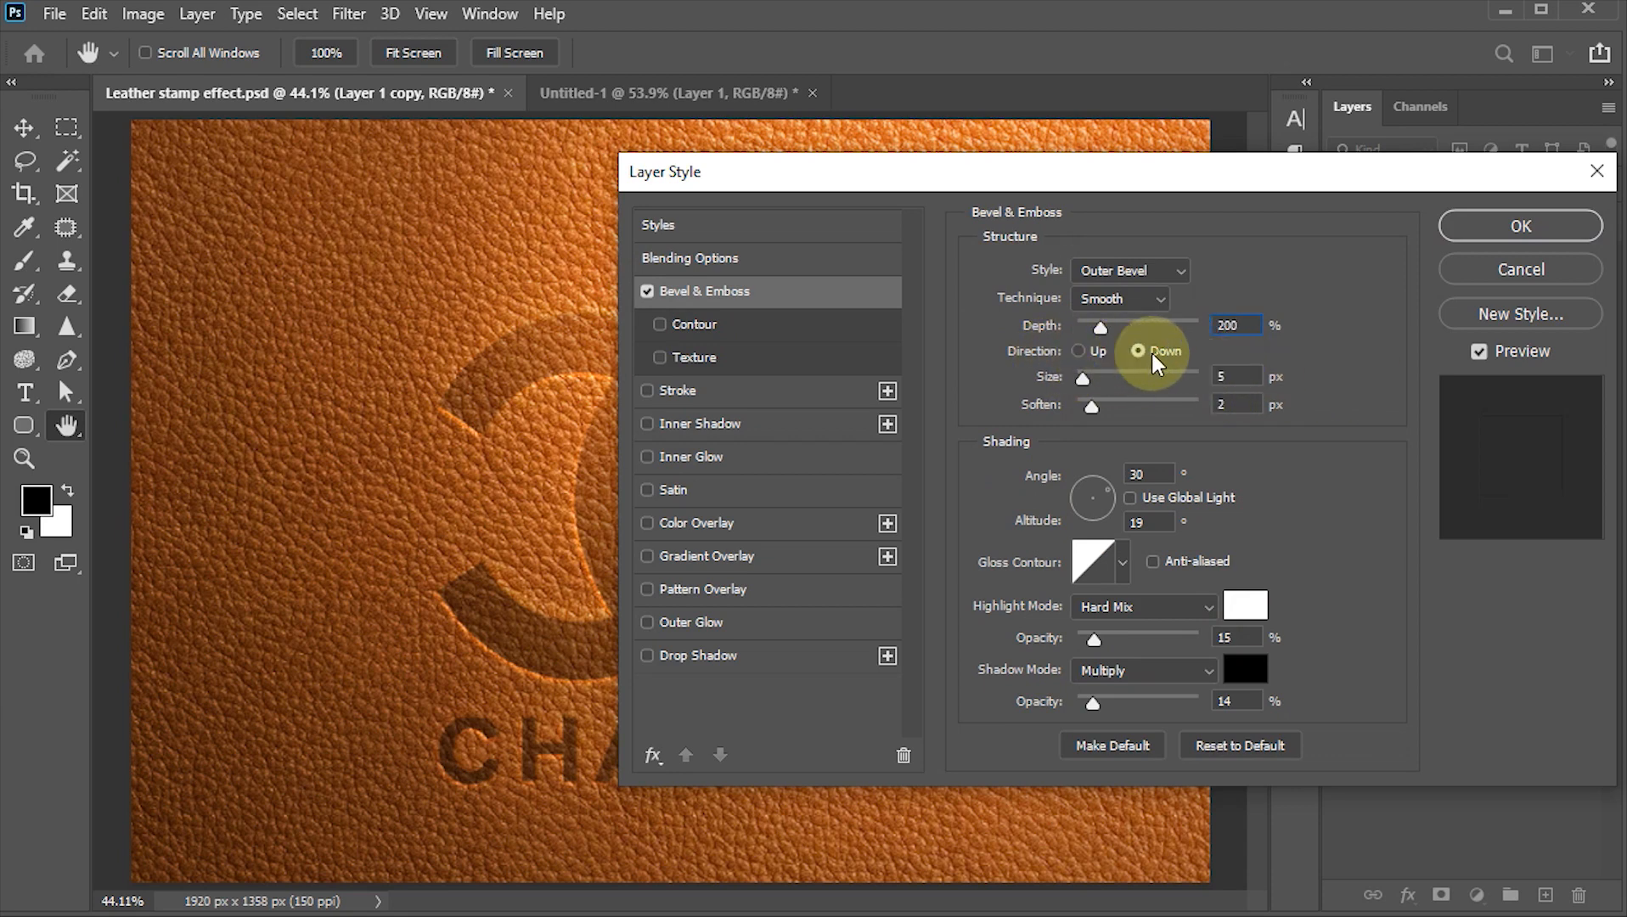
left_click(1235, 377)
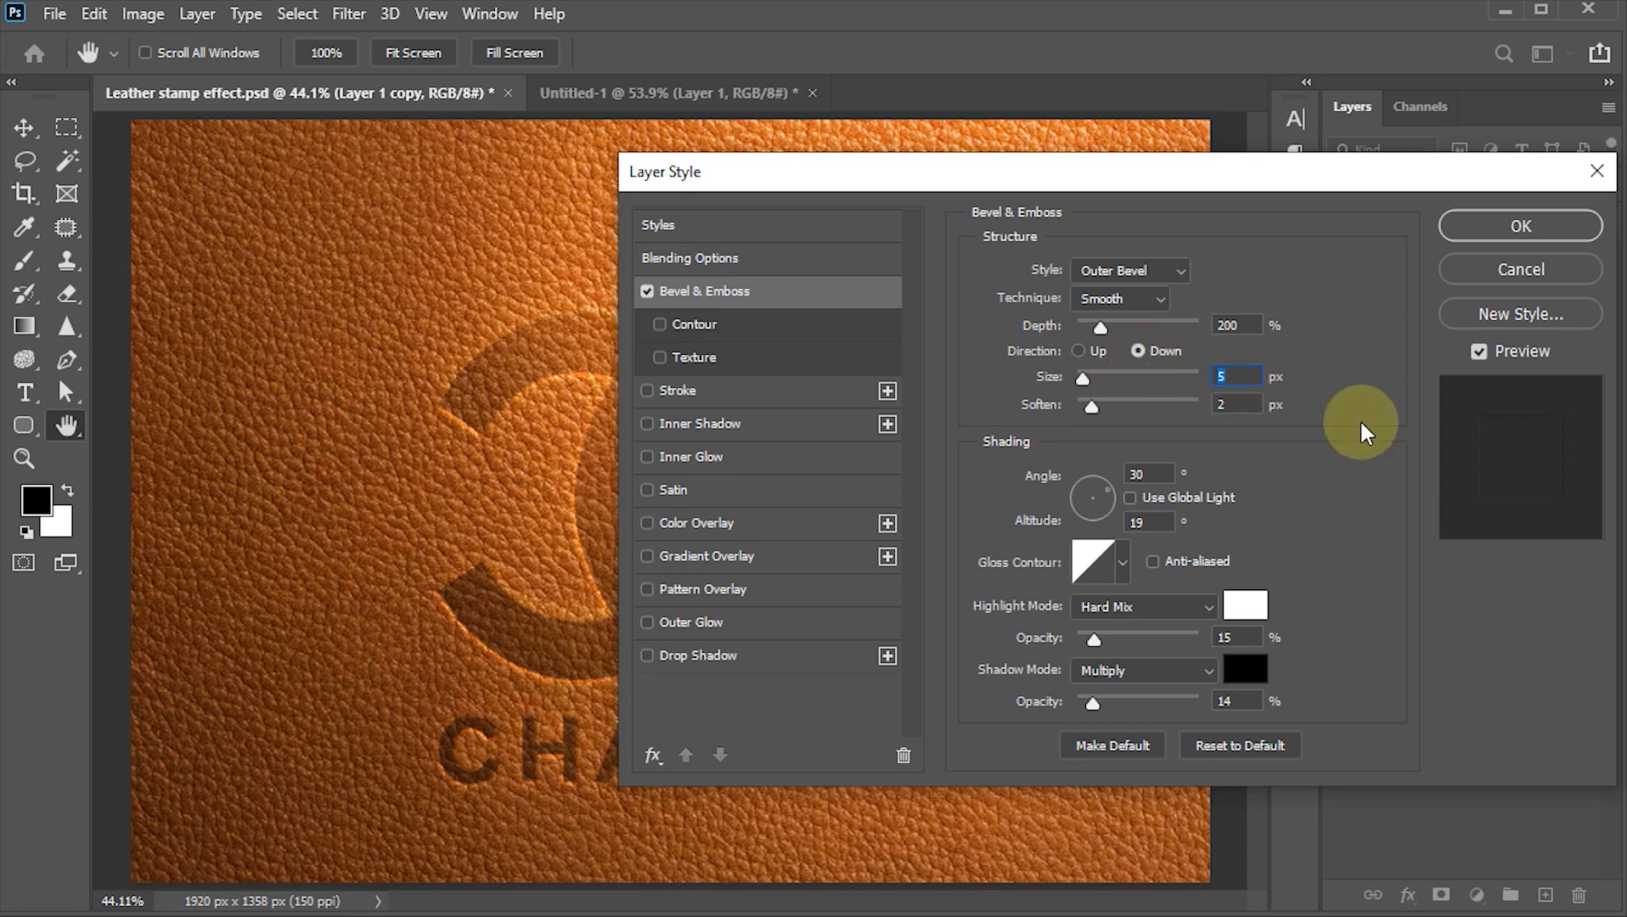
type("10")
left_click(1229, 404)
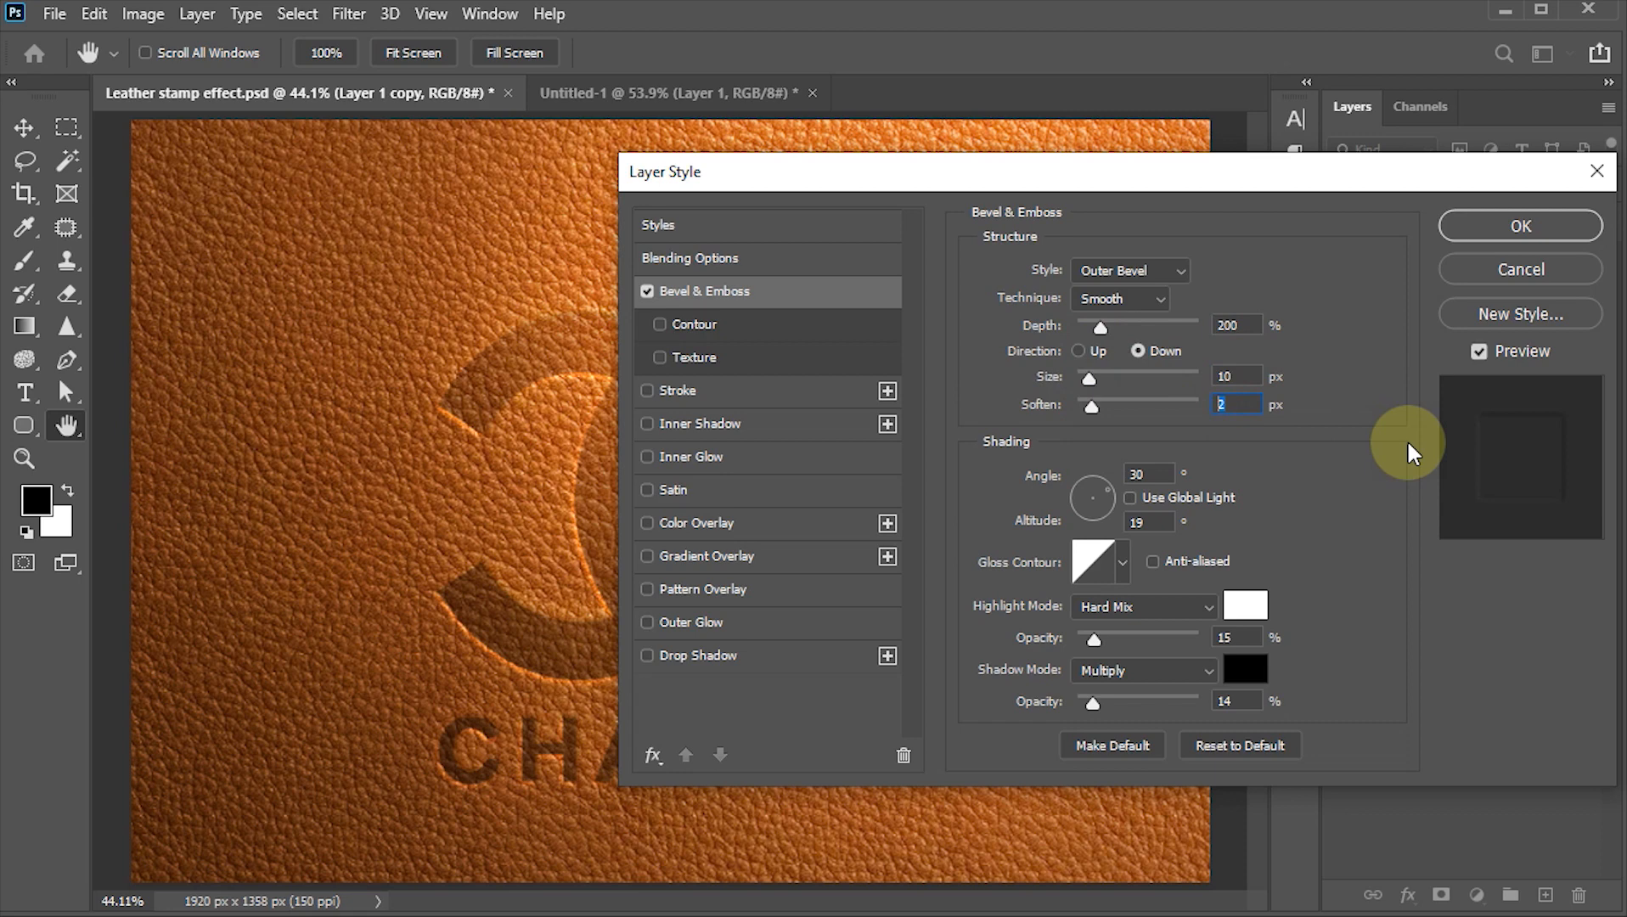
type("5")
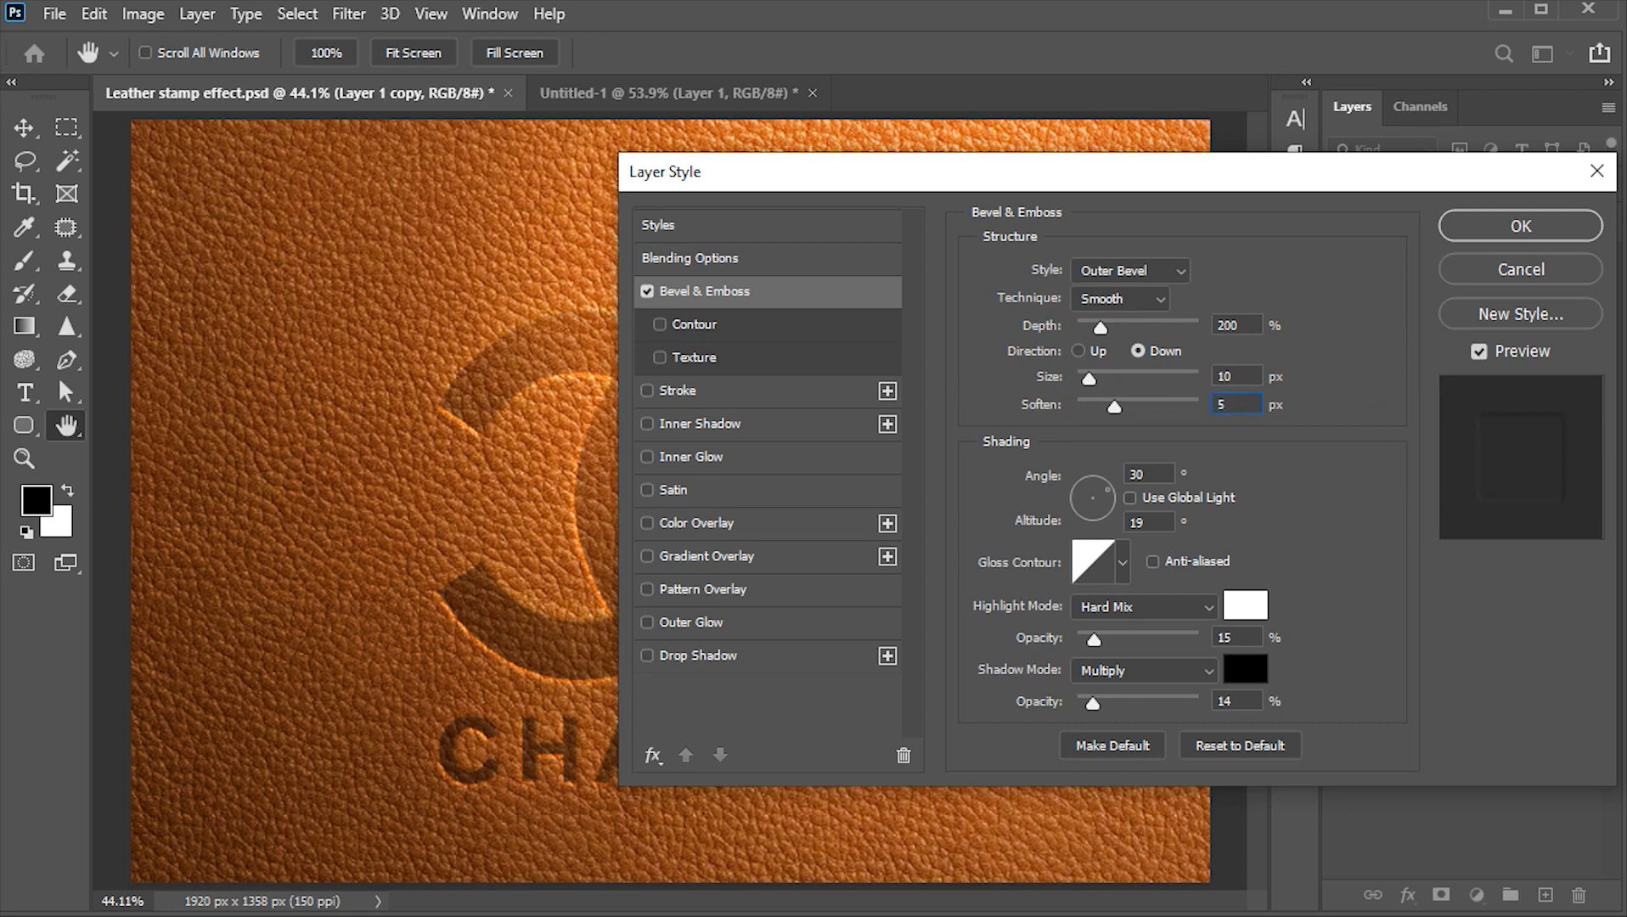
Step: Set the shading angle of Layer 1 copy's bevel to 60° and its altitude to 40°
left_click(1138, 473)
type("60")
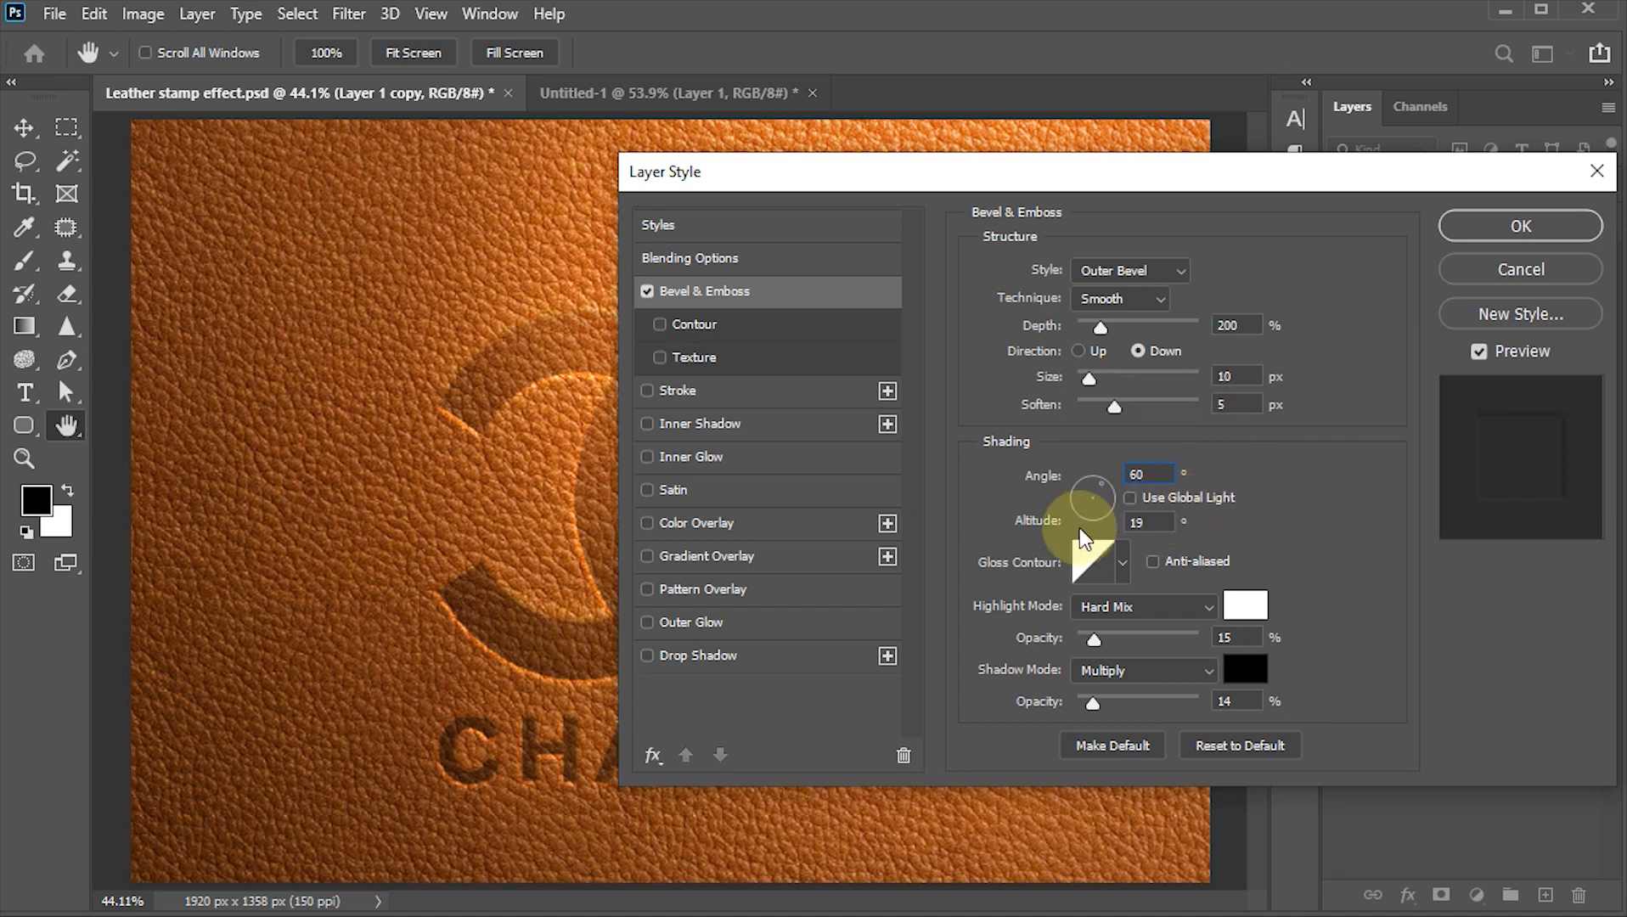
left_click(1134, 522)
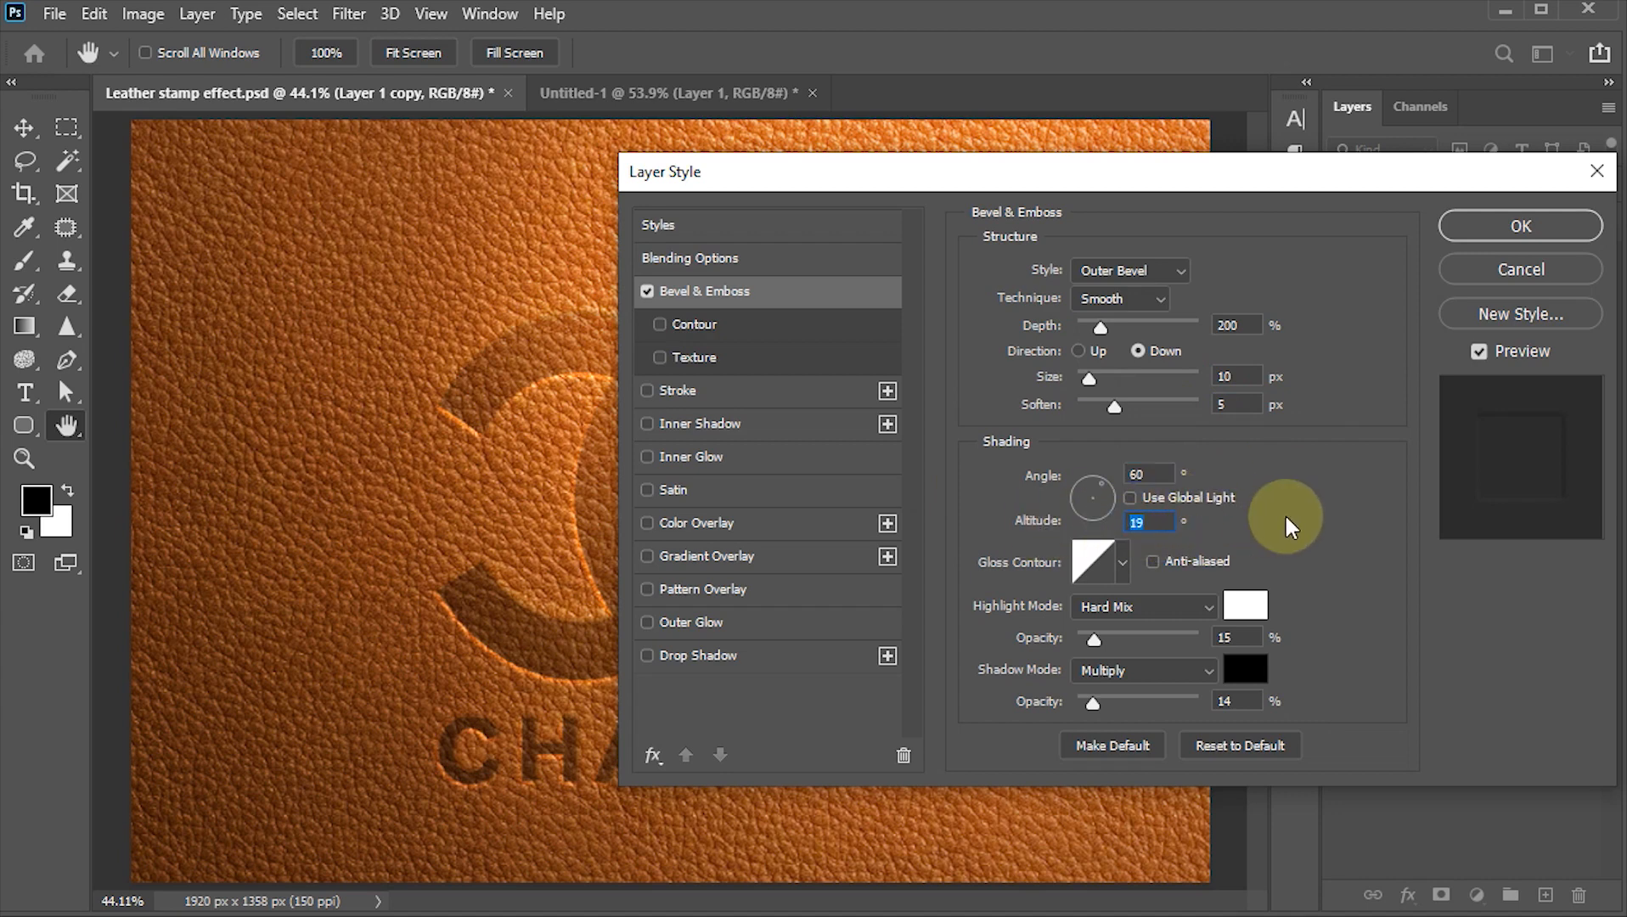
type("40")
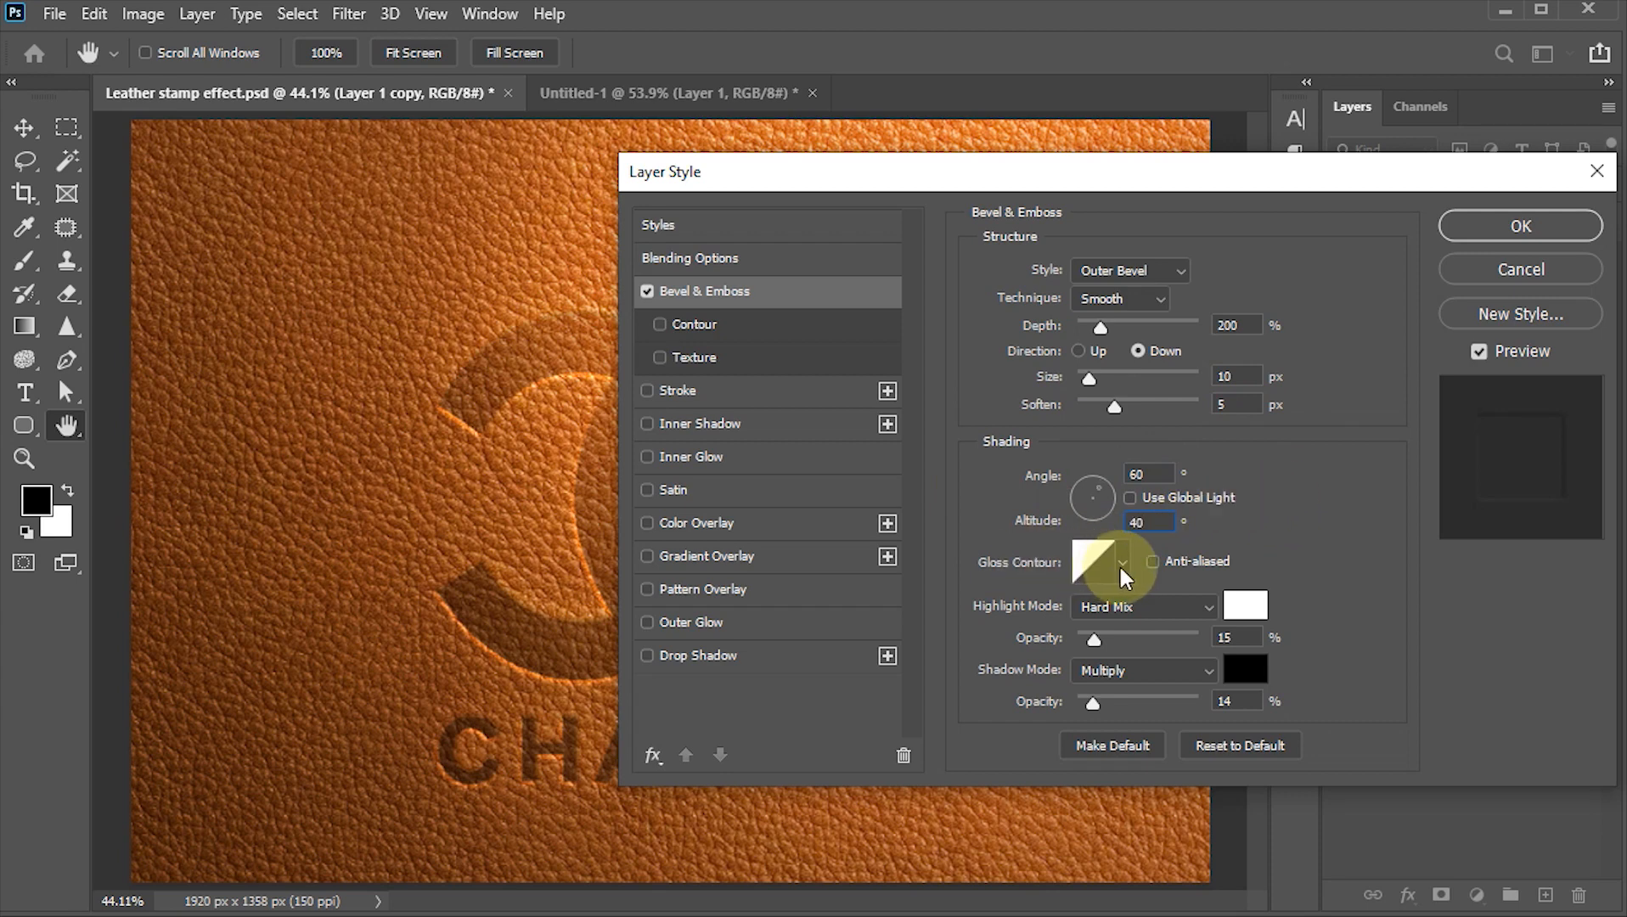
Step: Choose Rounded Steps as the gloss contour of Layer 1 copy's bevel
left_click(1122, 565)
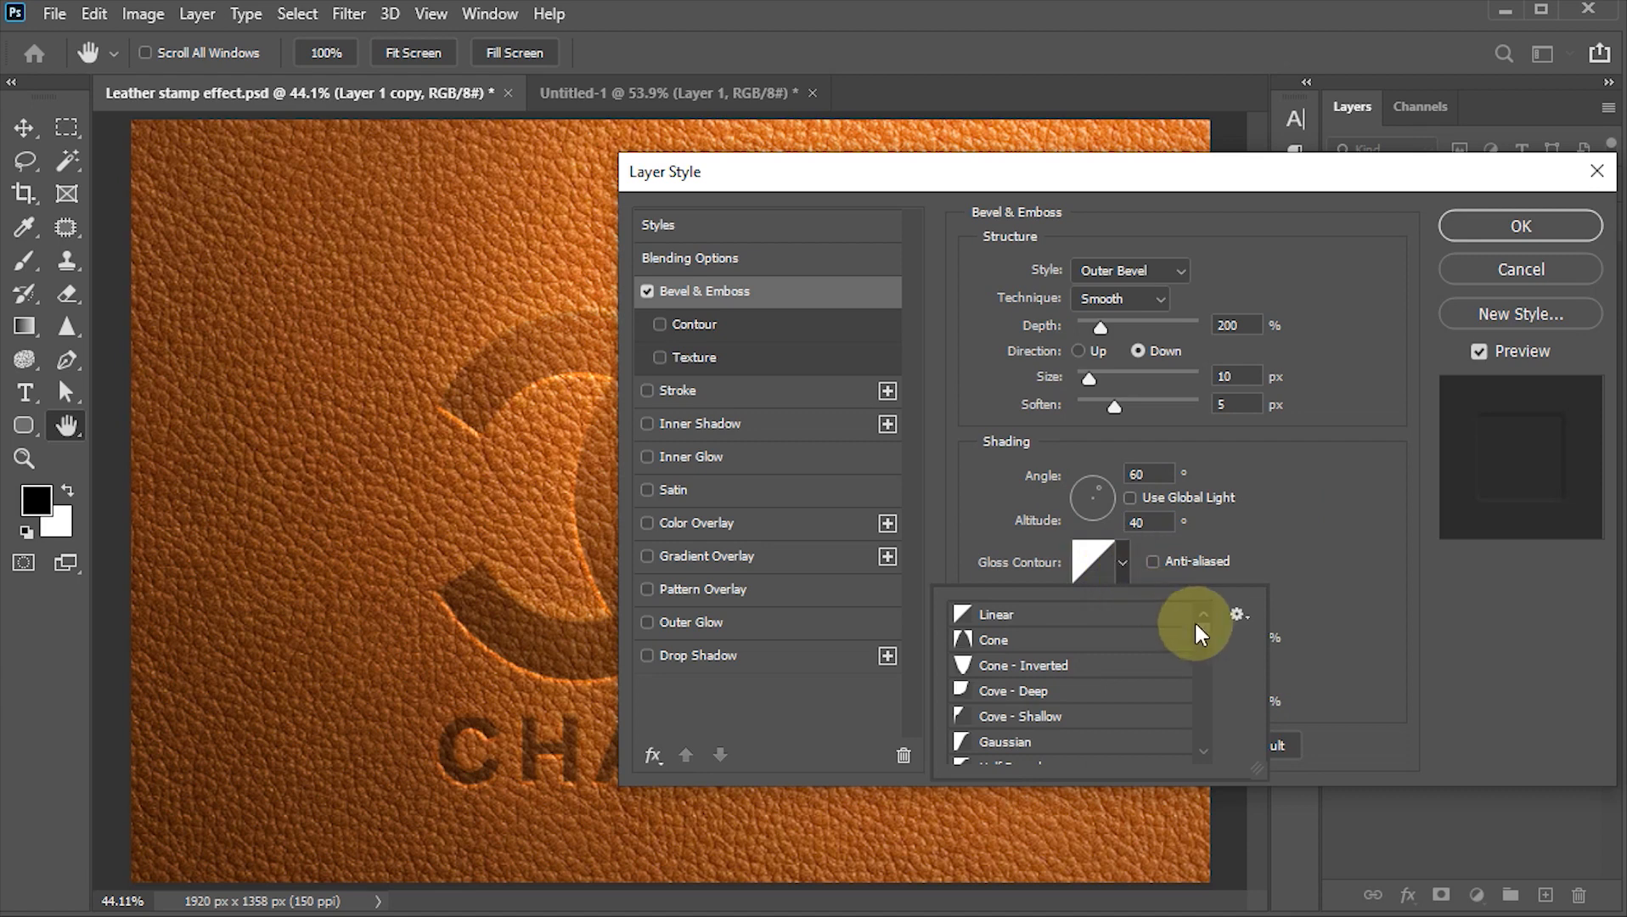
mouse_move(1201, 626)
left_mouse_down()
mouse_move(1203, 663)
mouse_move(1202, 647)
left_mouse_up()
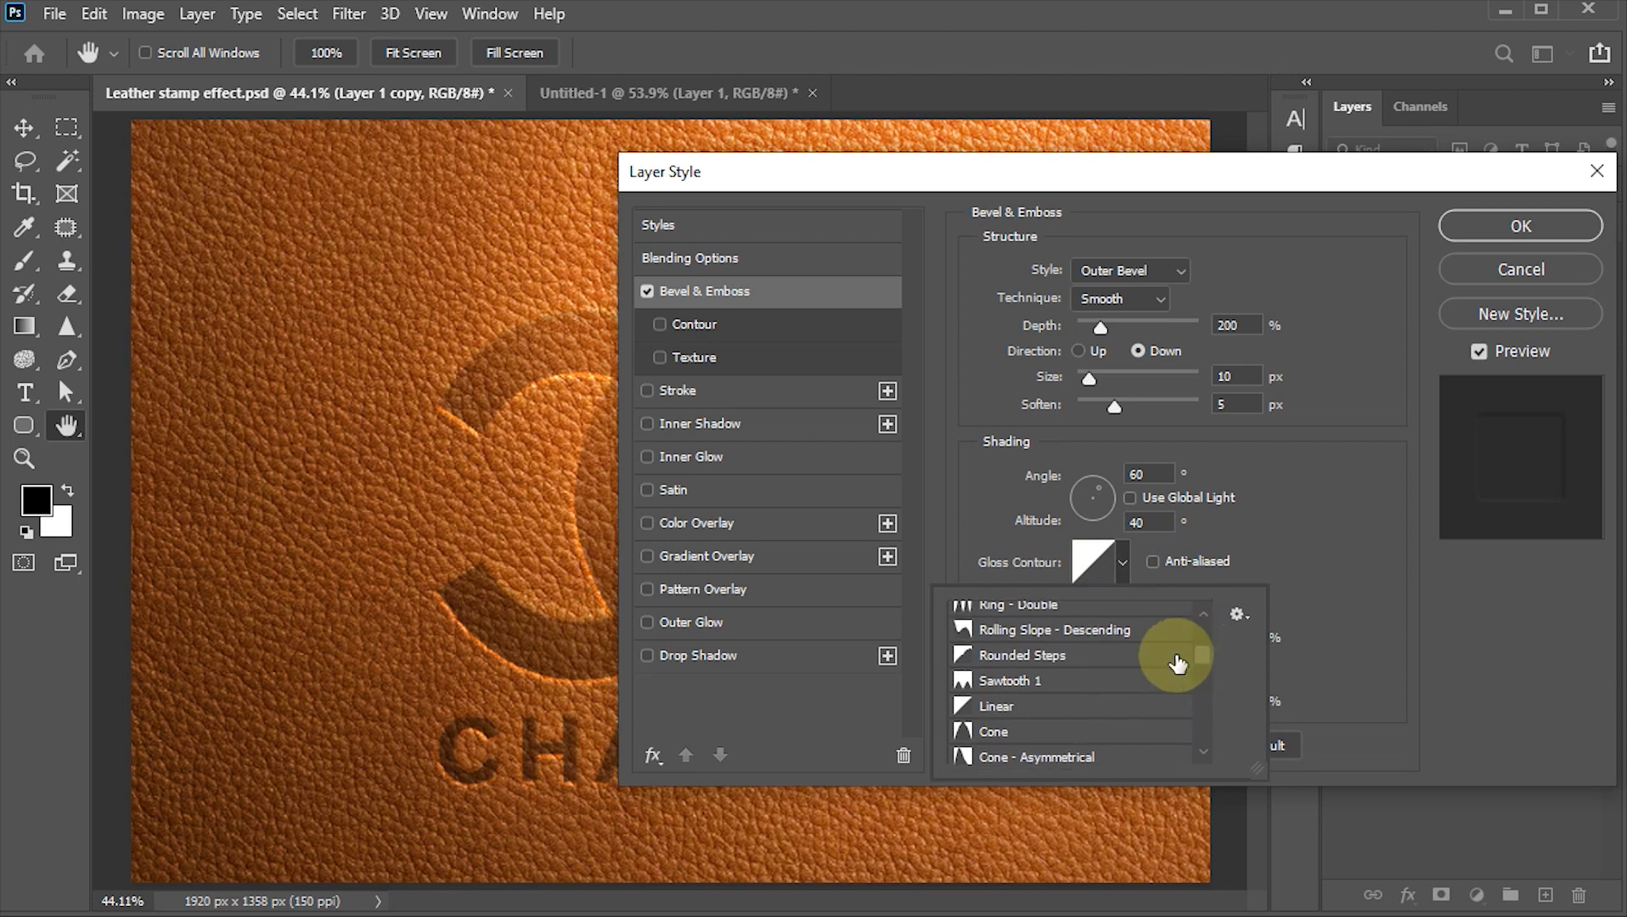
left_click(1036, 658)
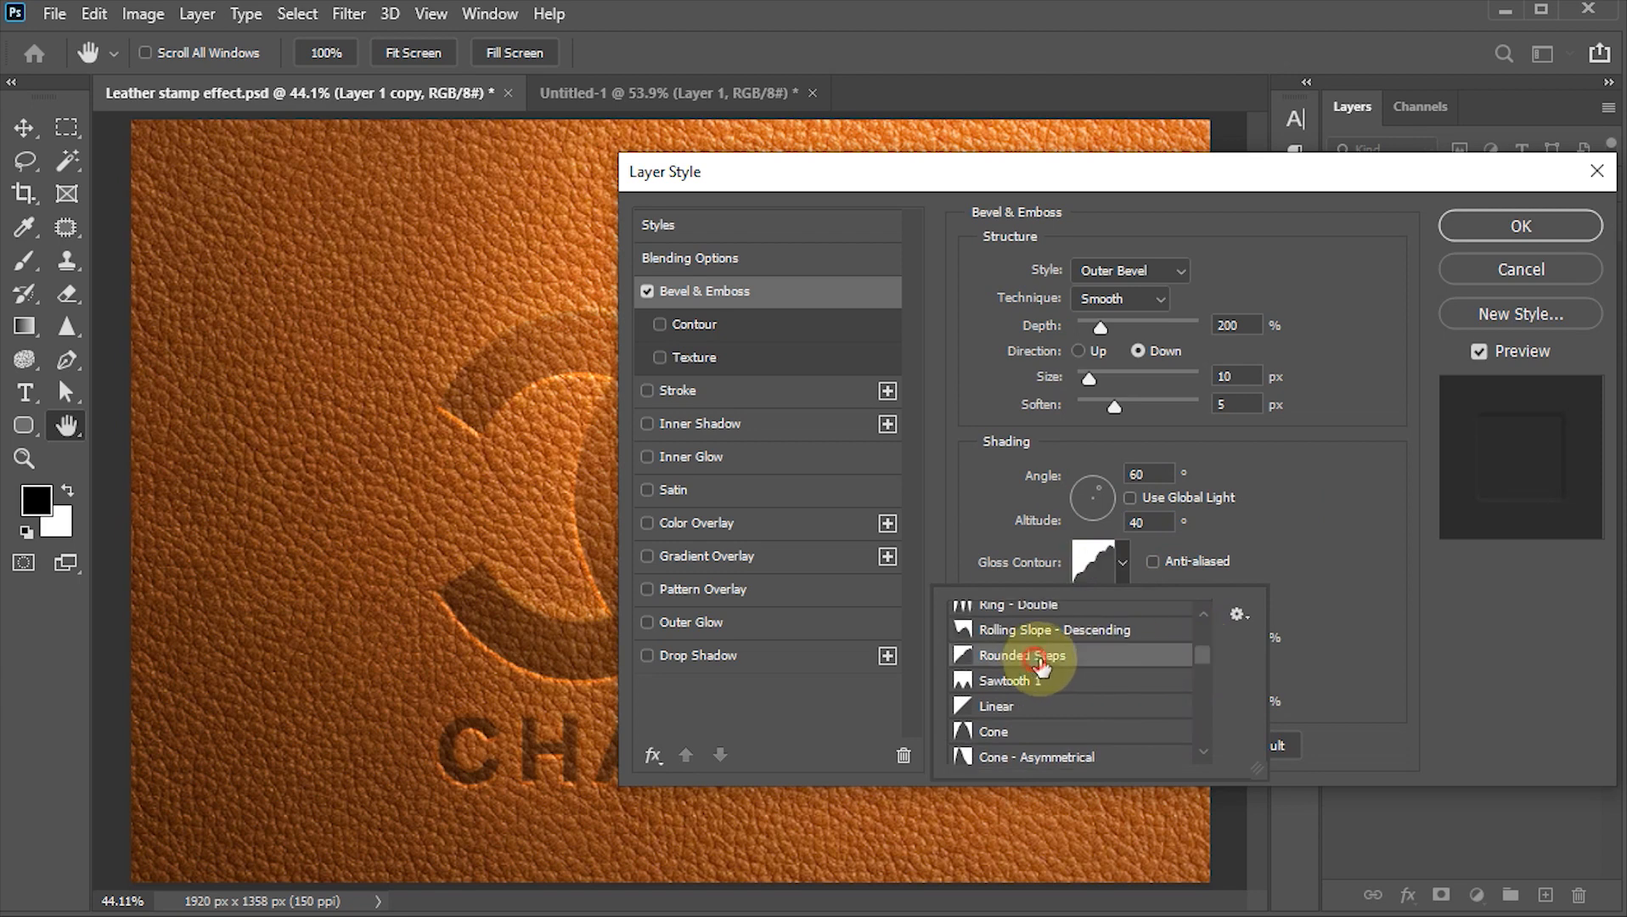
left_click(1371, 615)
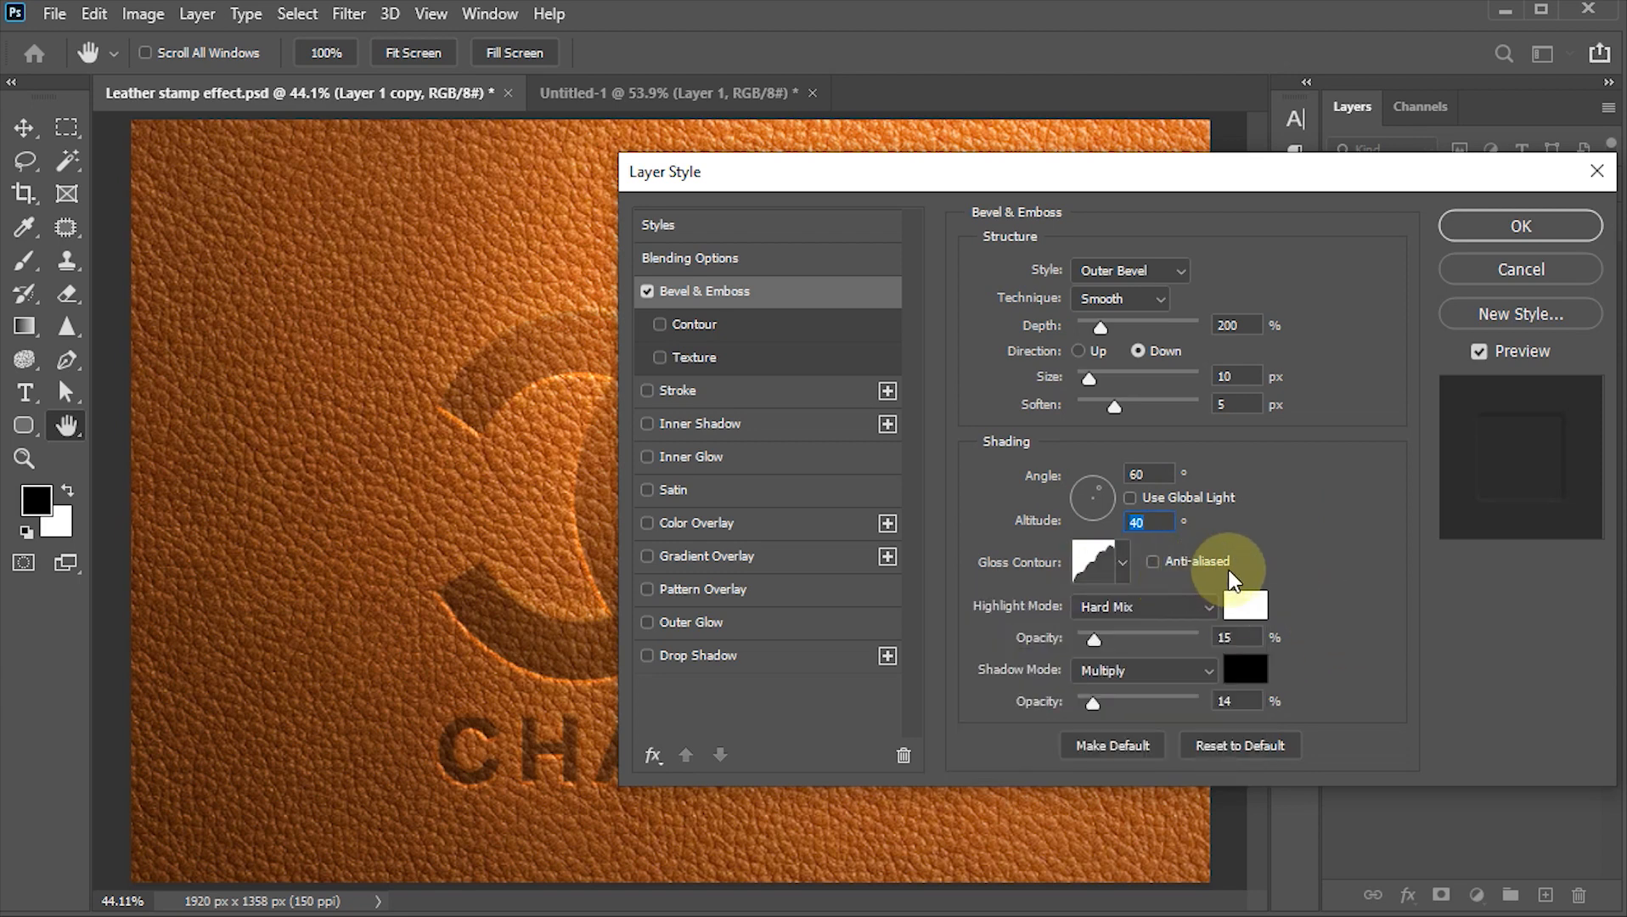
Step: Set the bevel's highlight mode to Linear Dodge (Add) at 30% opacity and its shadow opacity to 50%
key("Tab")
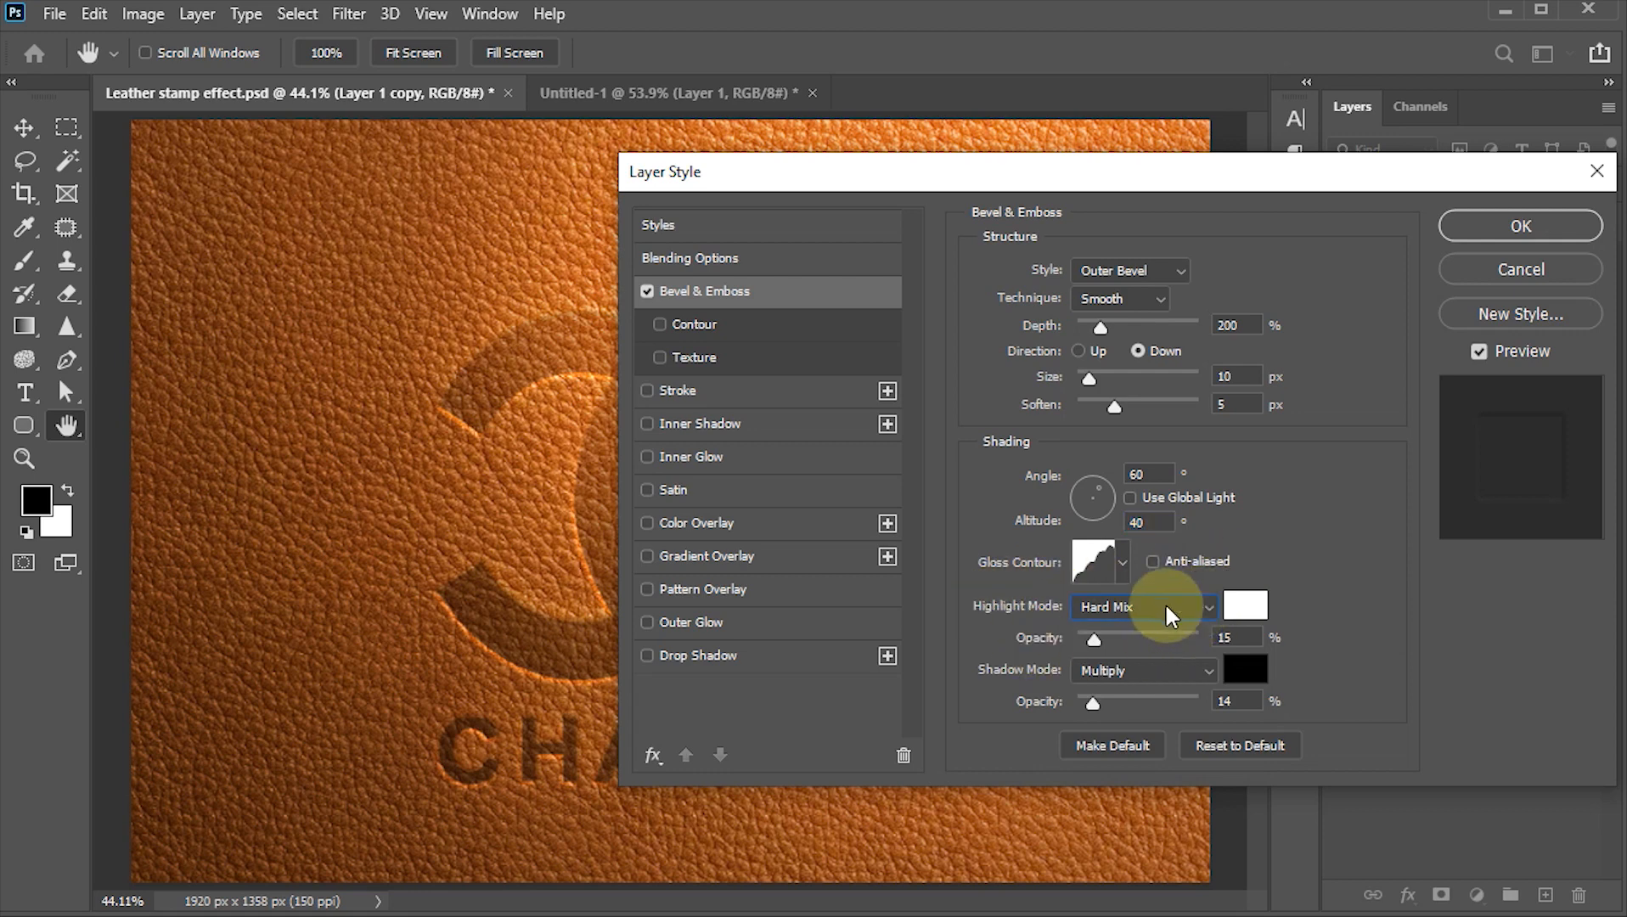
left_click(1203, 605)
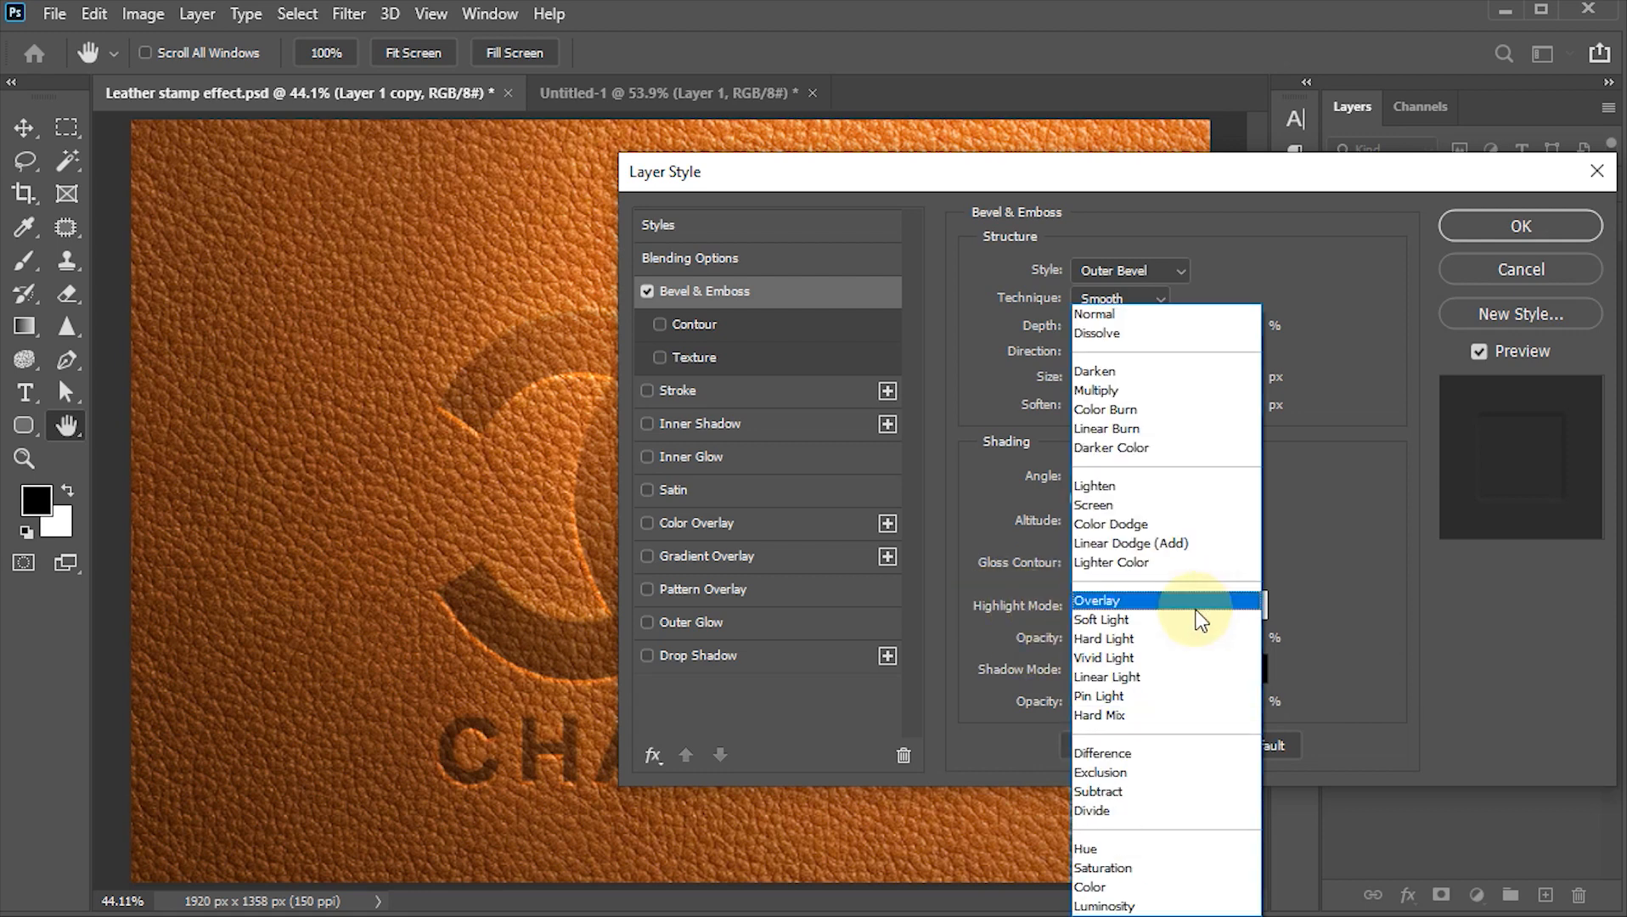
left_click(1148, 543)
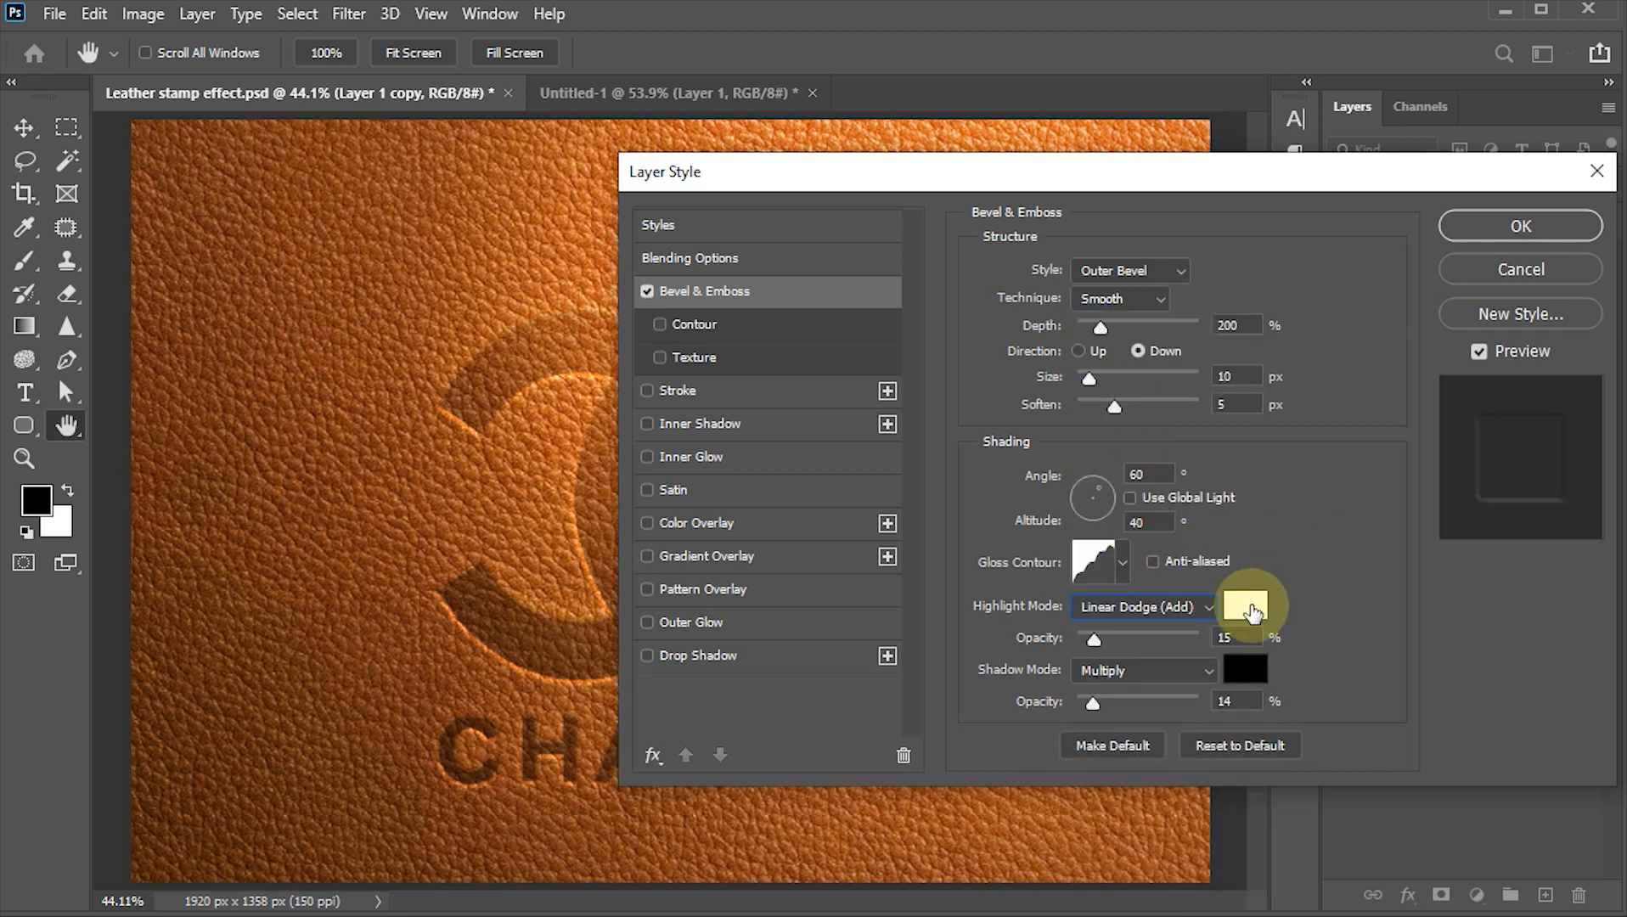
left_click(1227, 638)
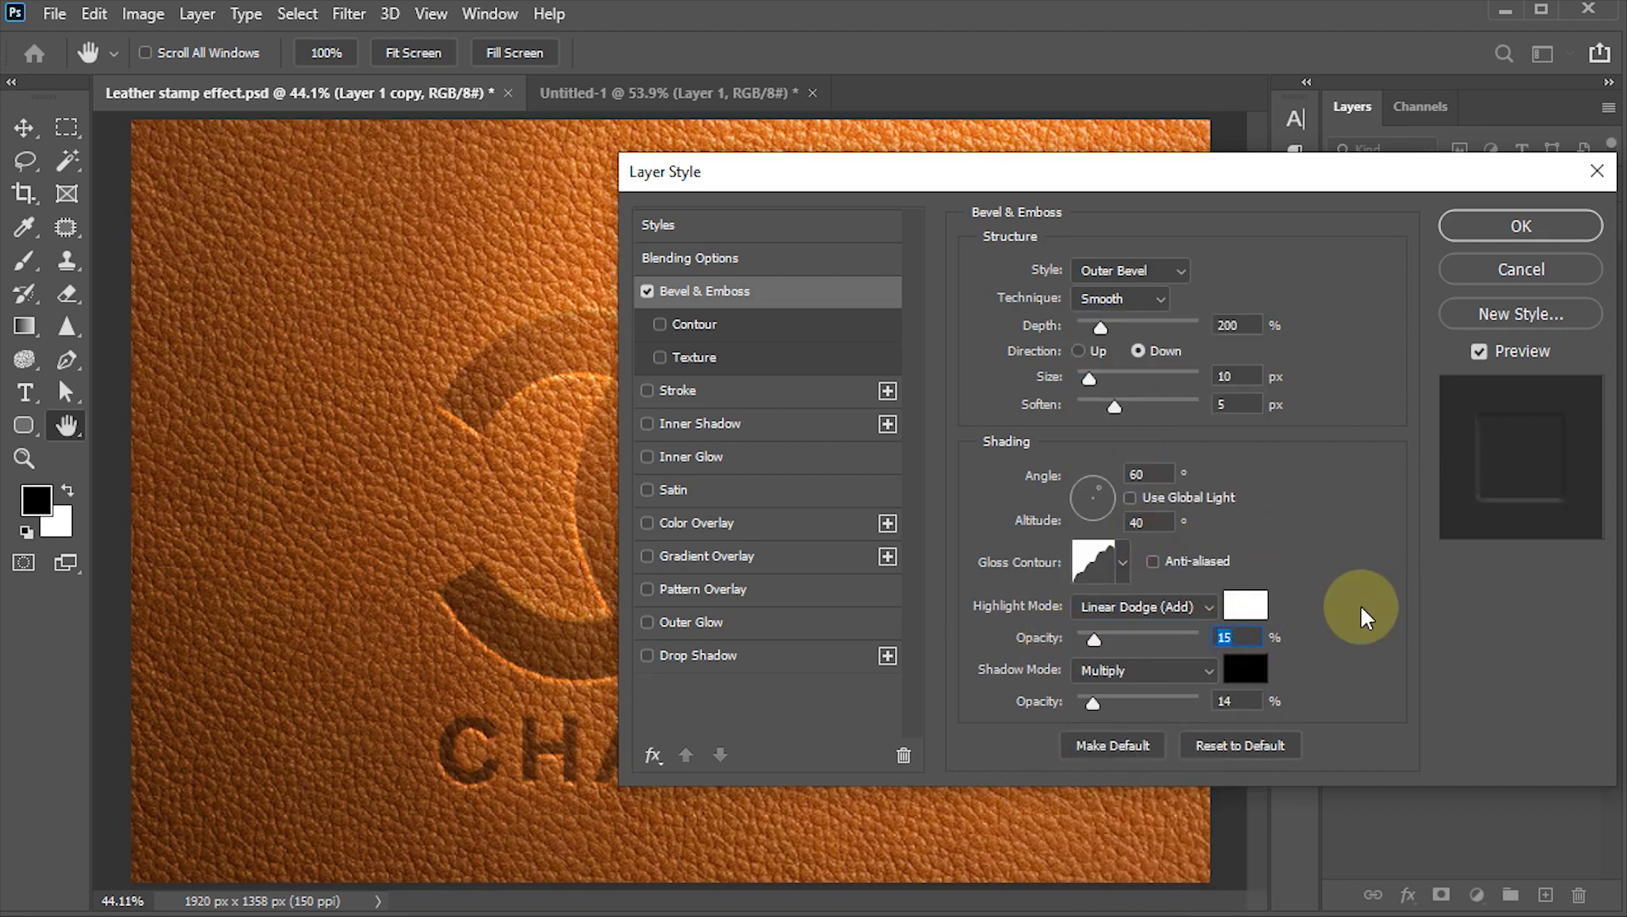
type("30")
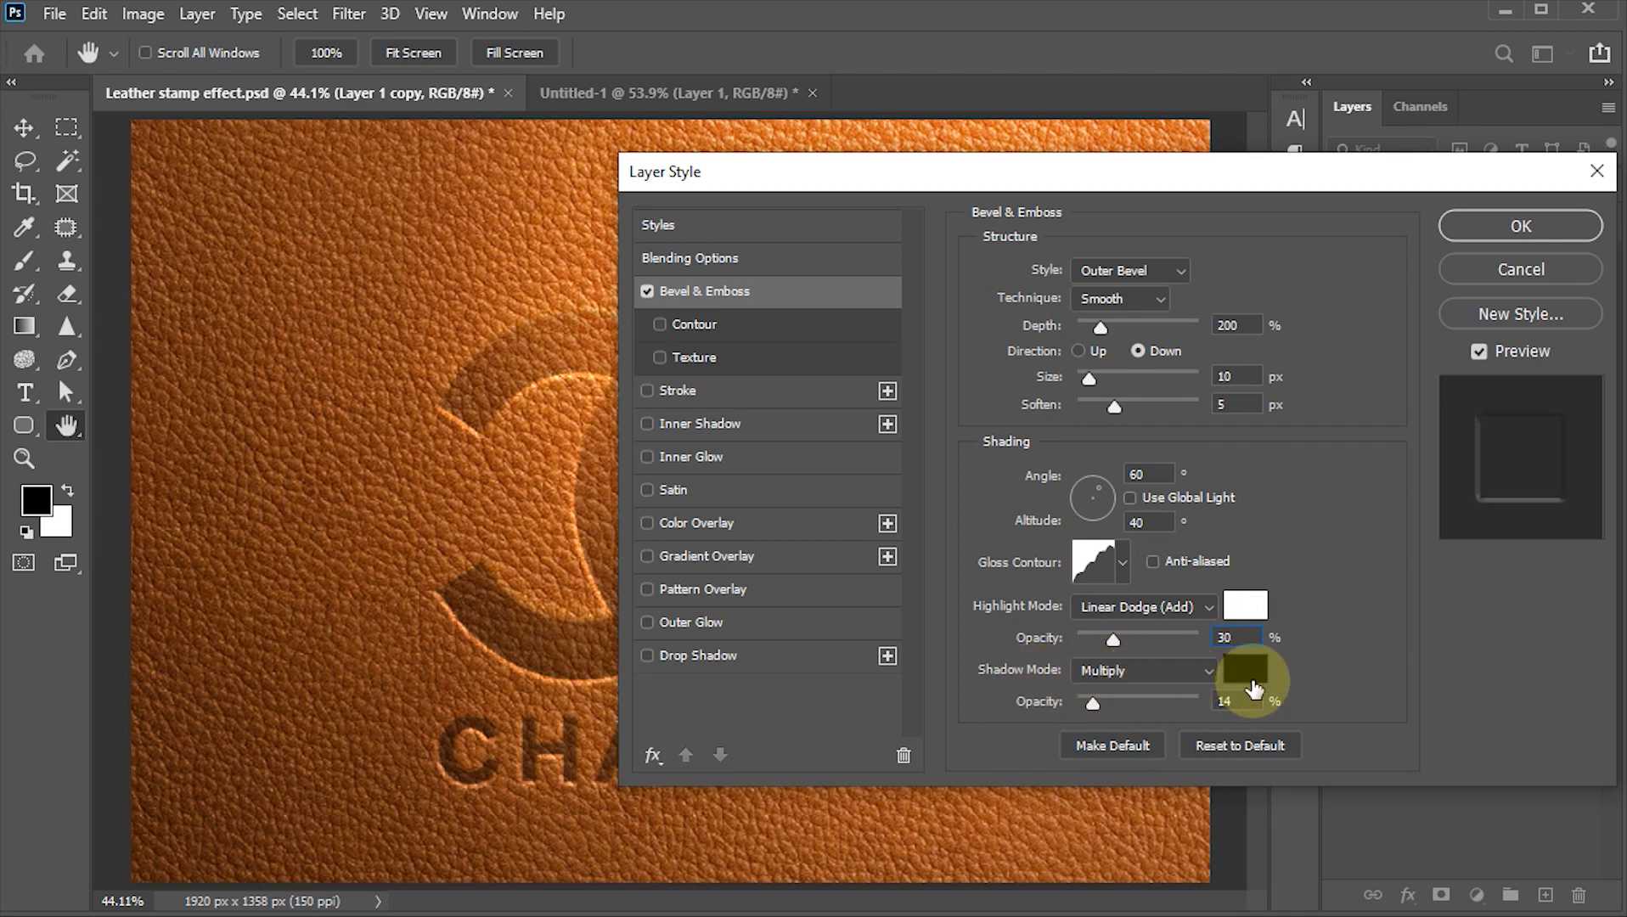
left_click_drag(1238, 703, 1175, 707)
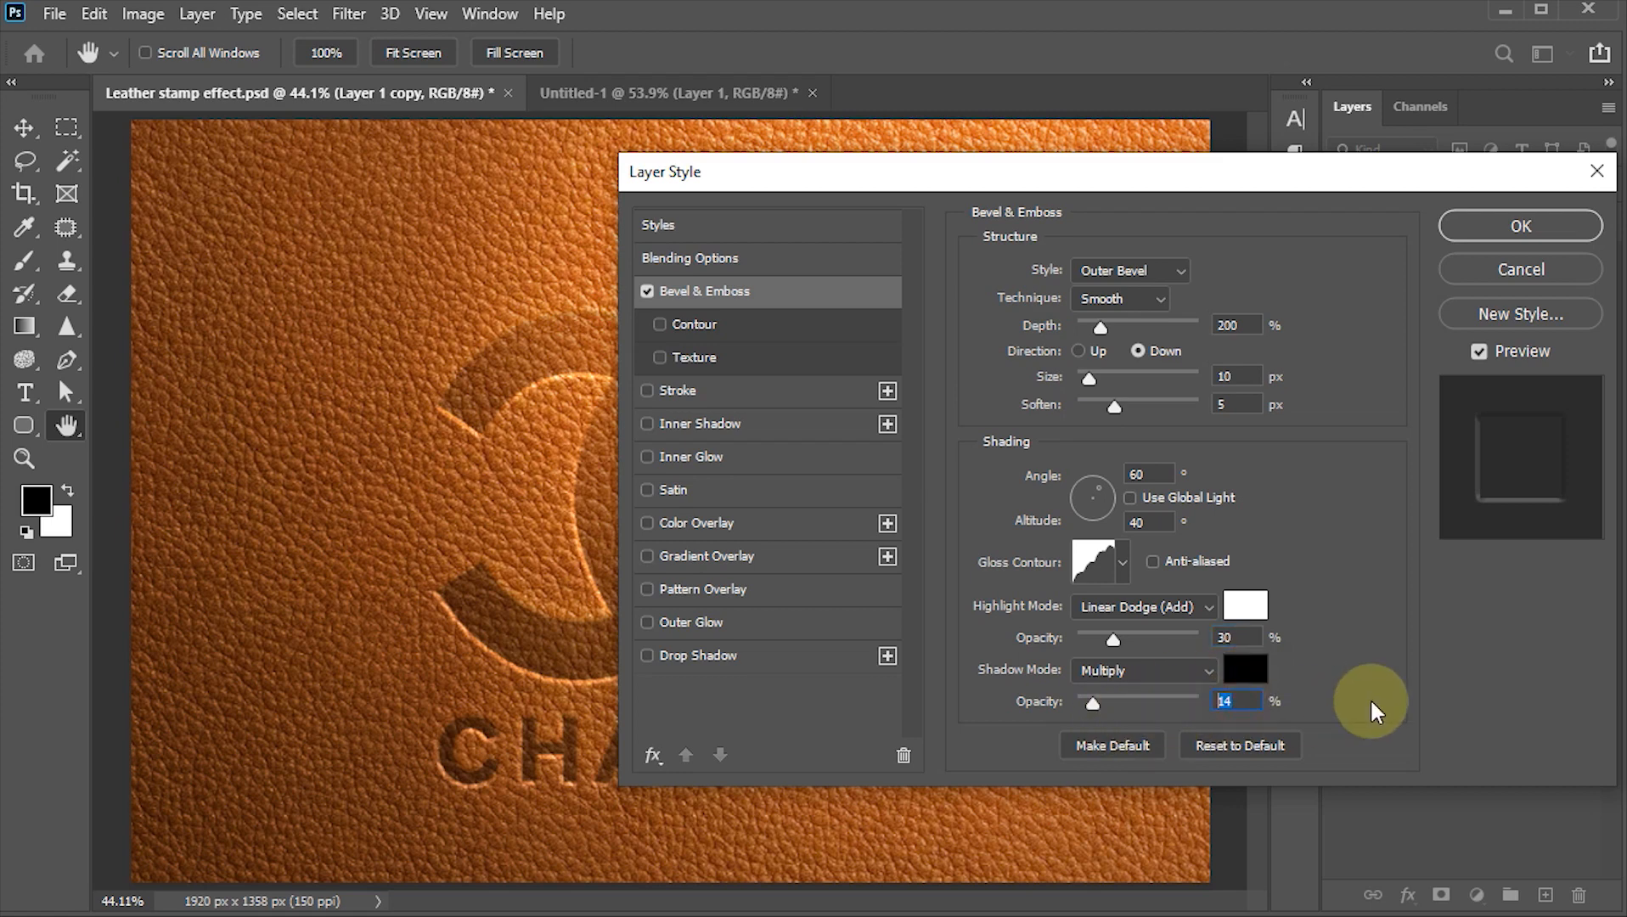
type("50")
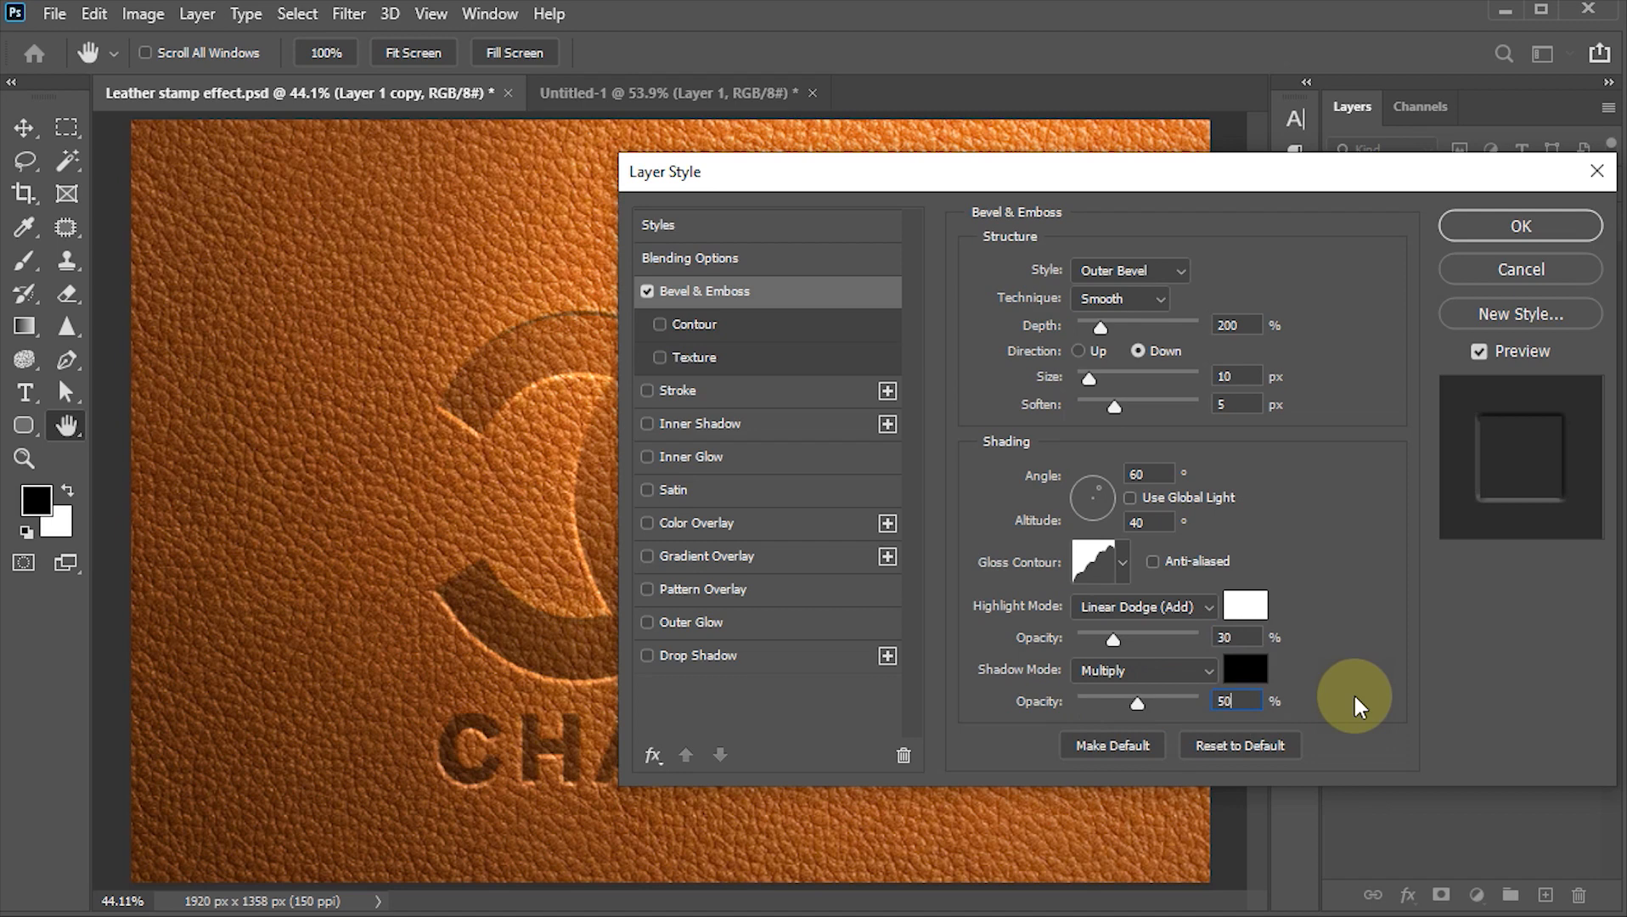
Step: Enable Inner Shadow on Layer 1 copy with 60% opacity and a 30° angle
left_click(667, 429)
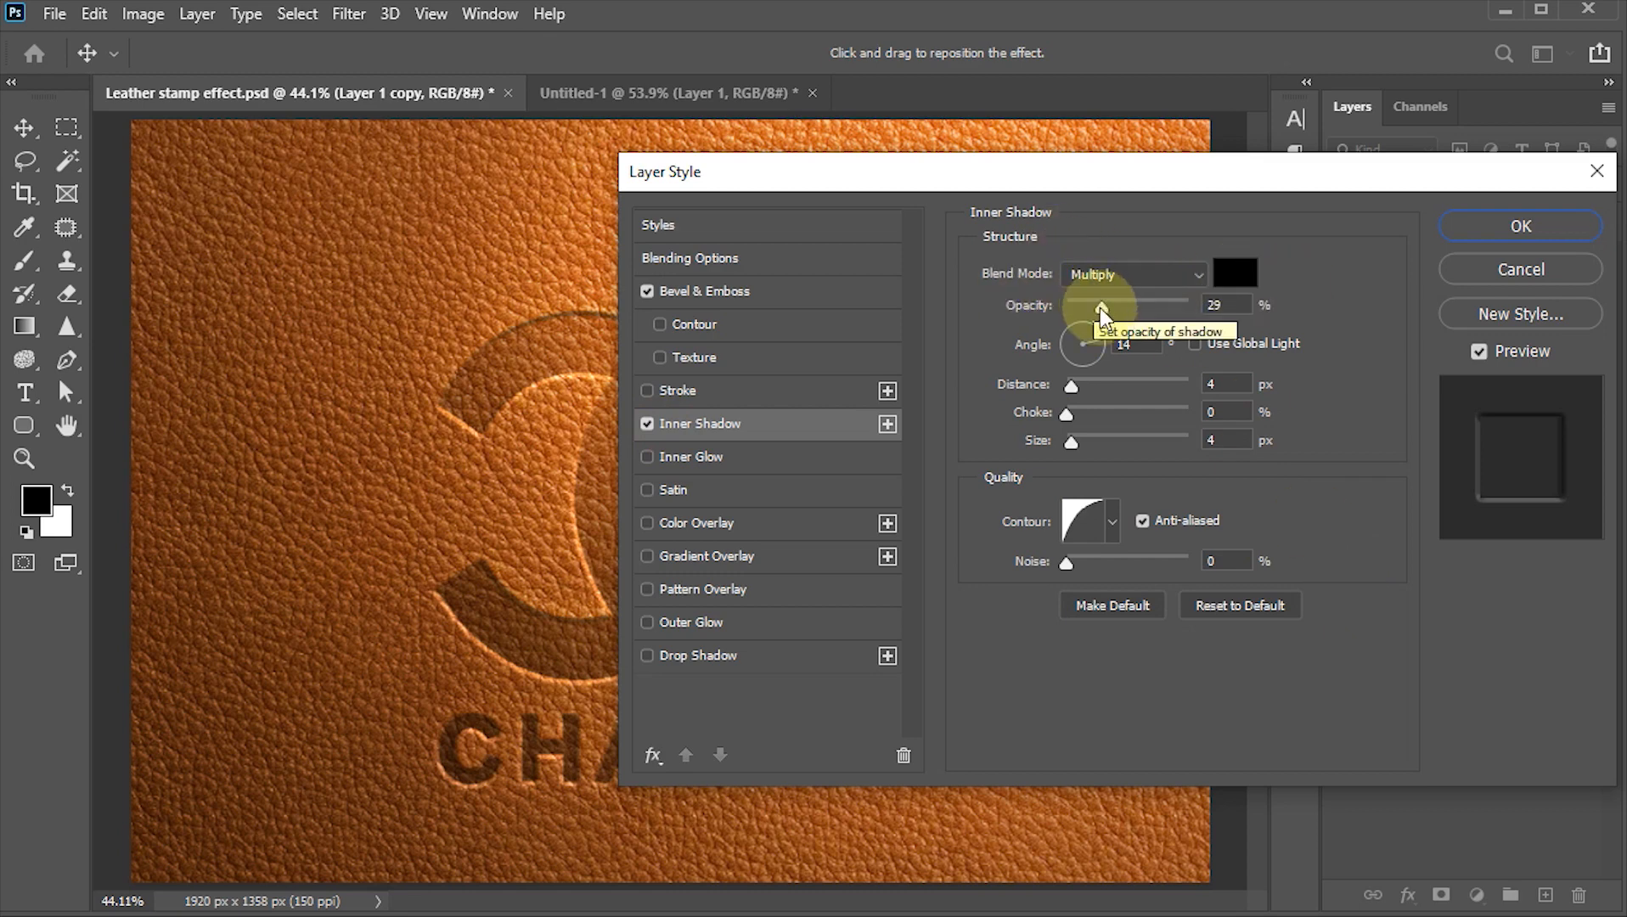
left_click_drag(1250, 304, 1154, 309)
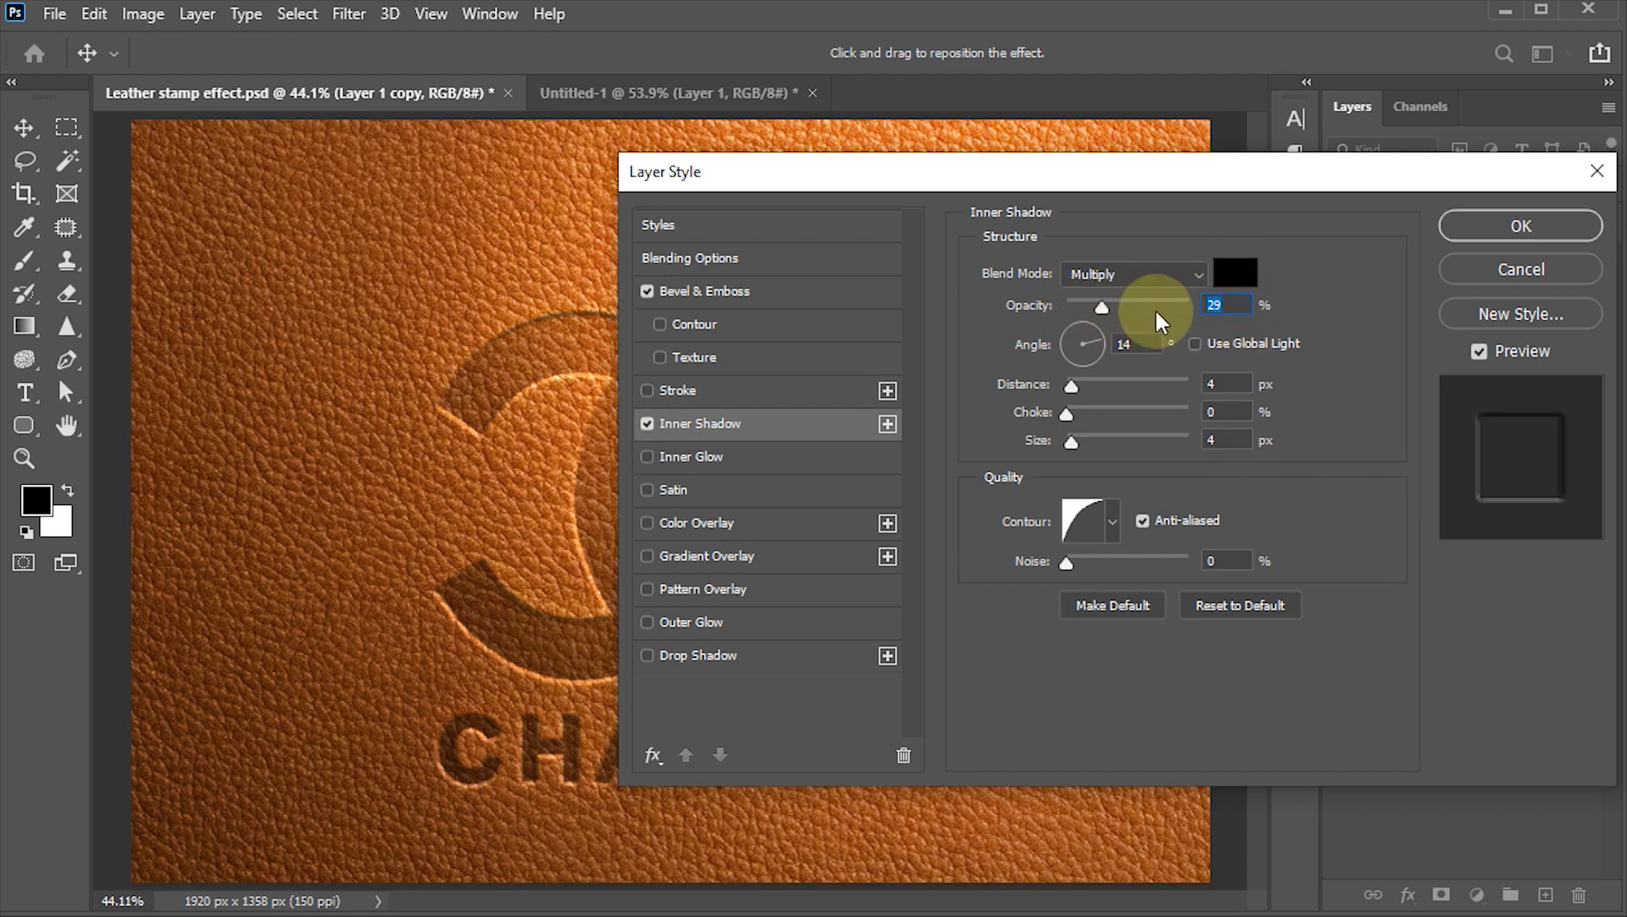
type("60")
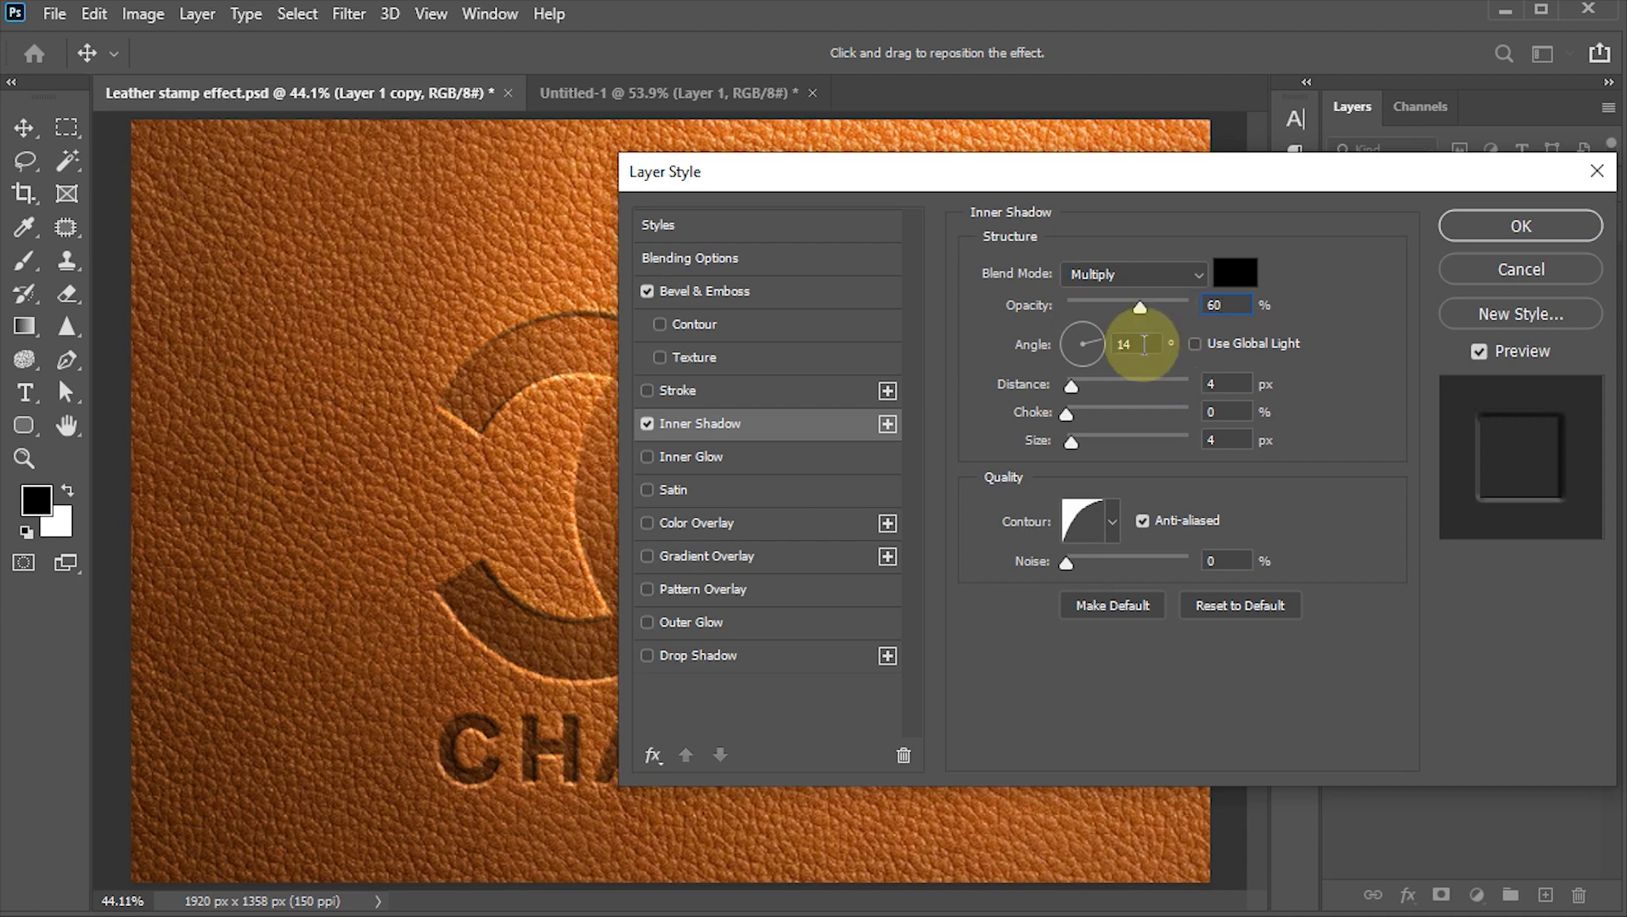
key("Tab")
type("30")
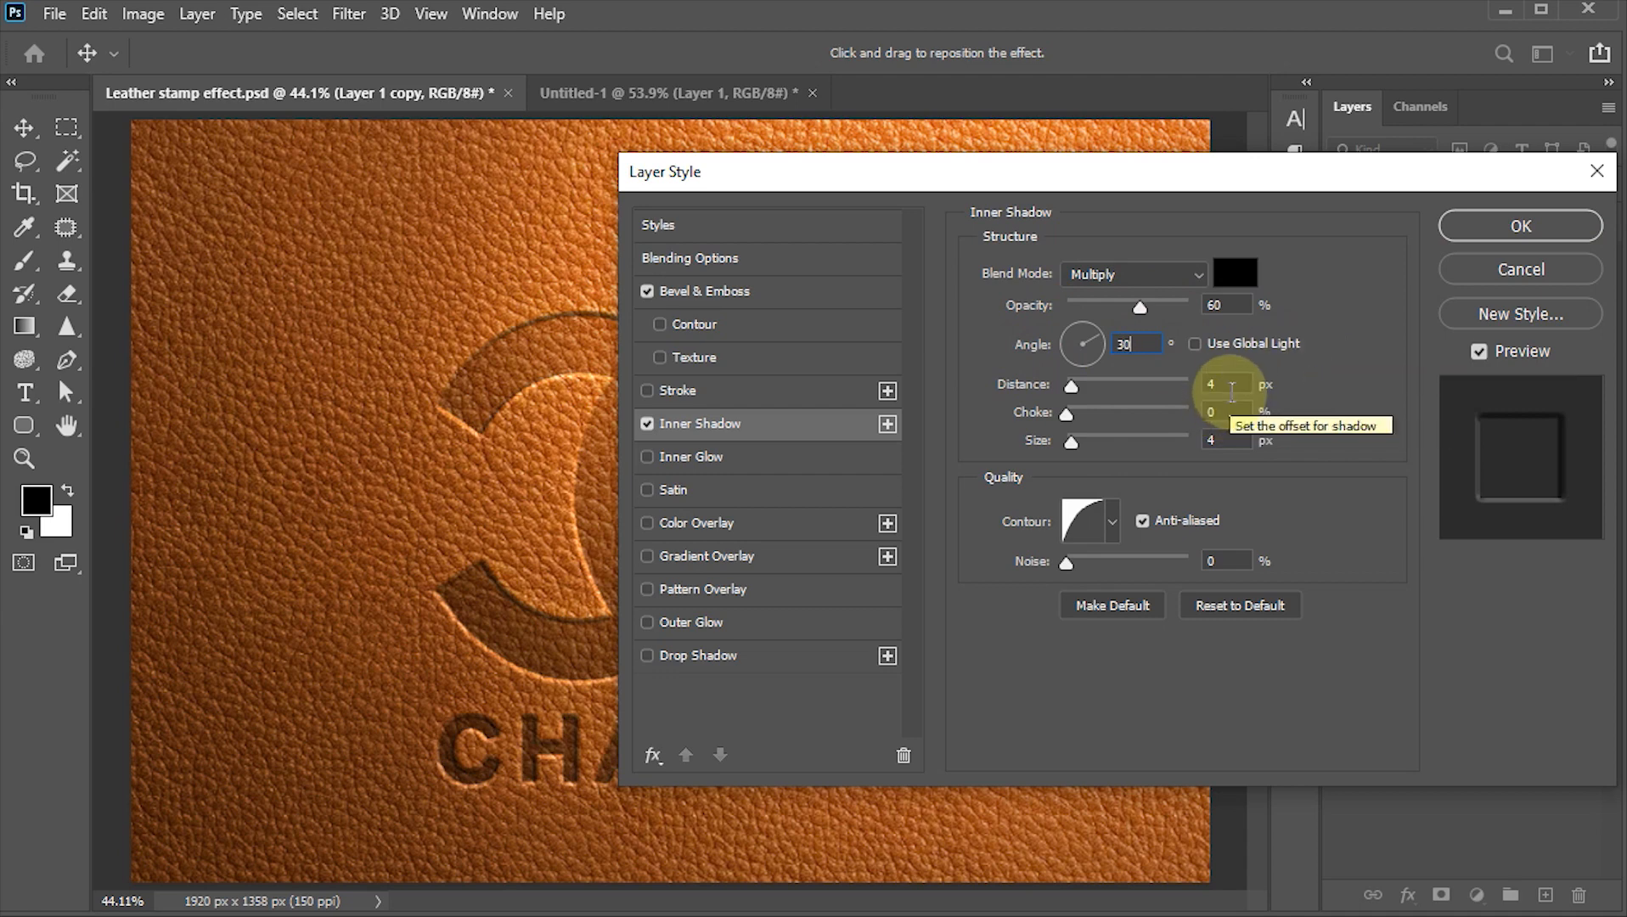
Step: Set the inner shadow's distance to 8 px and its size to 12 px
key("Tab")
type("8")
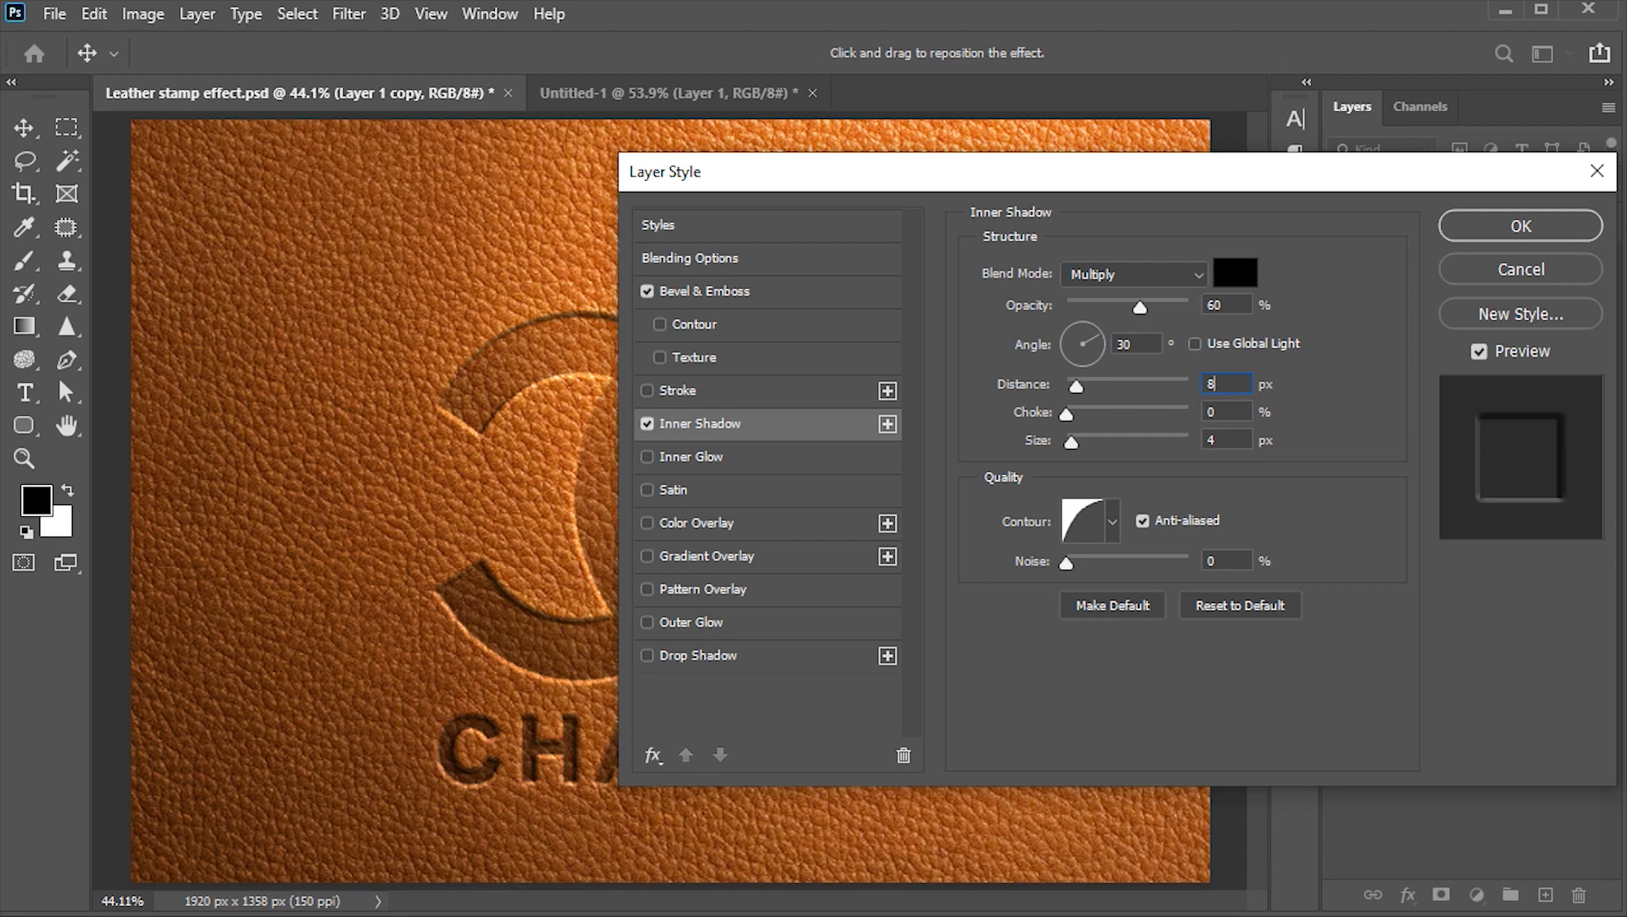
left_click(1223, 413)
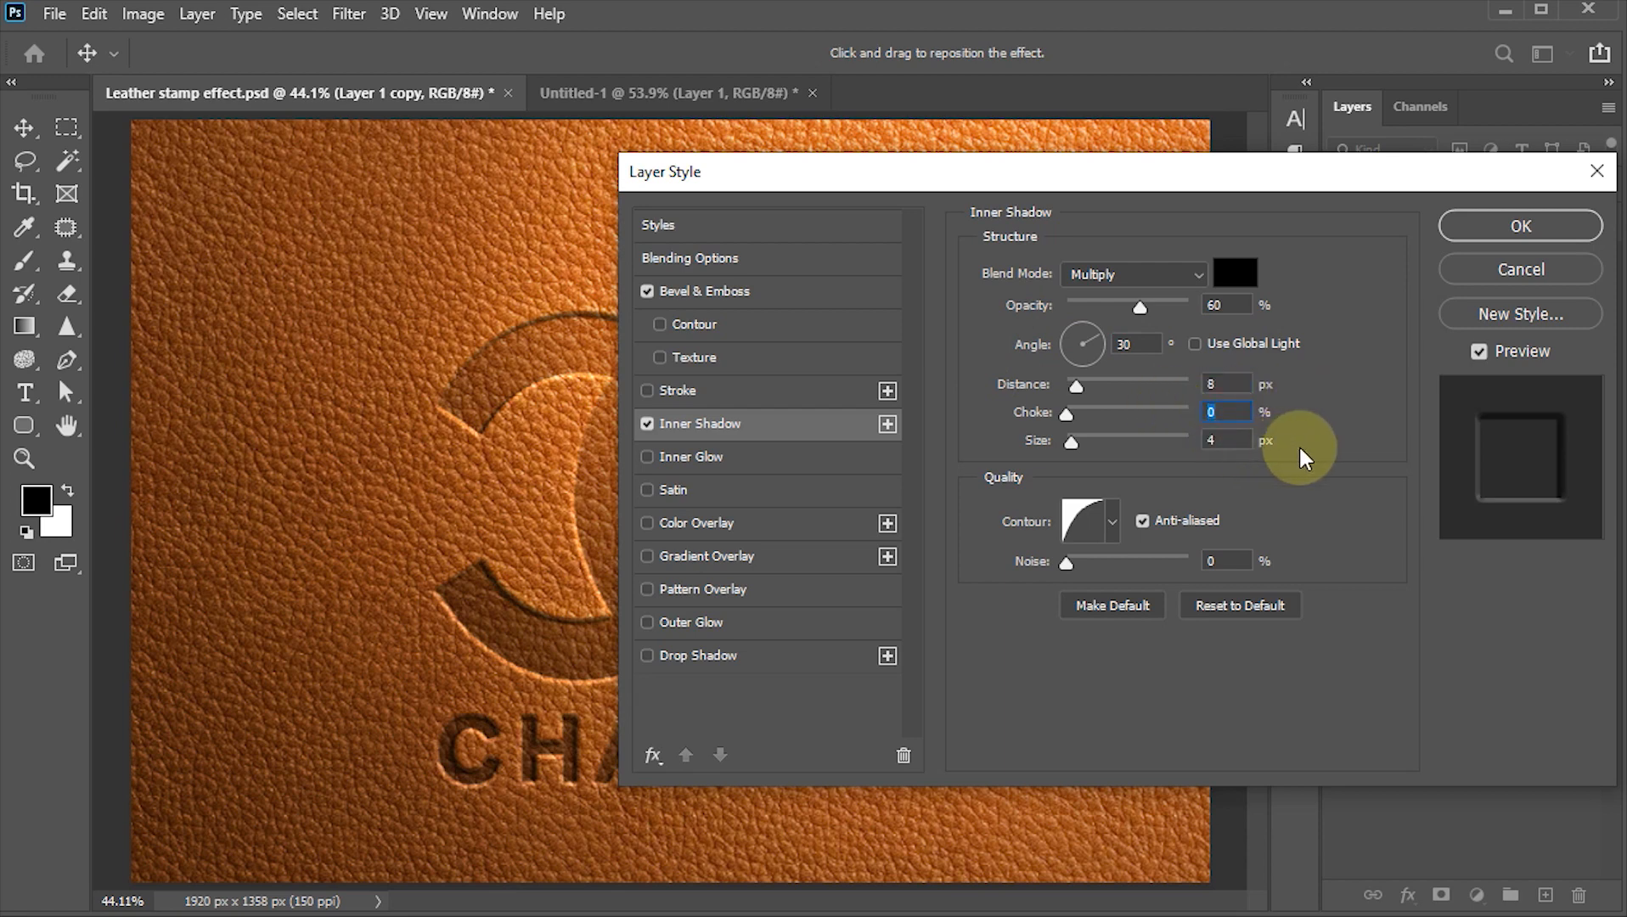
left_click(1221, 440)
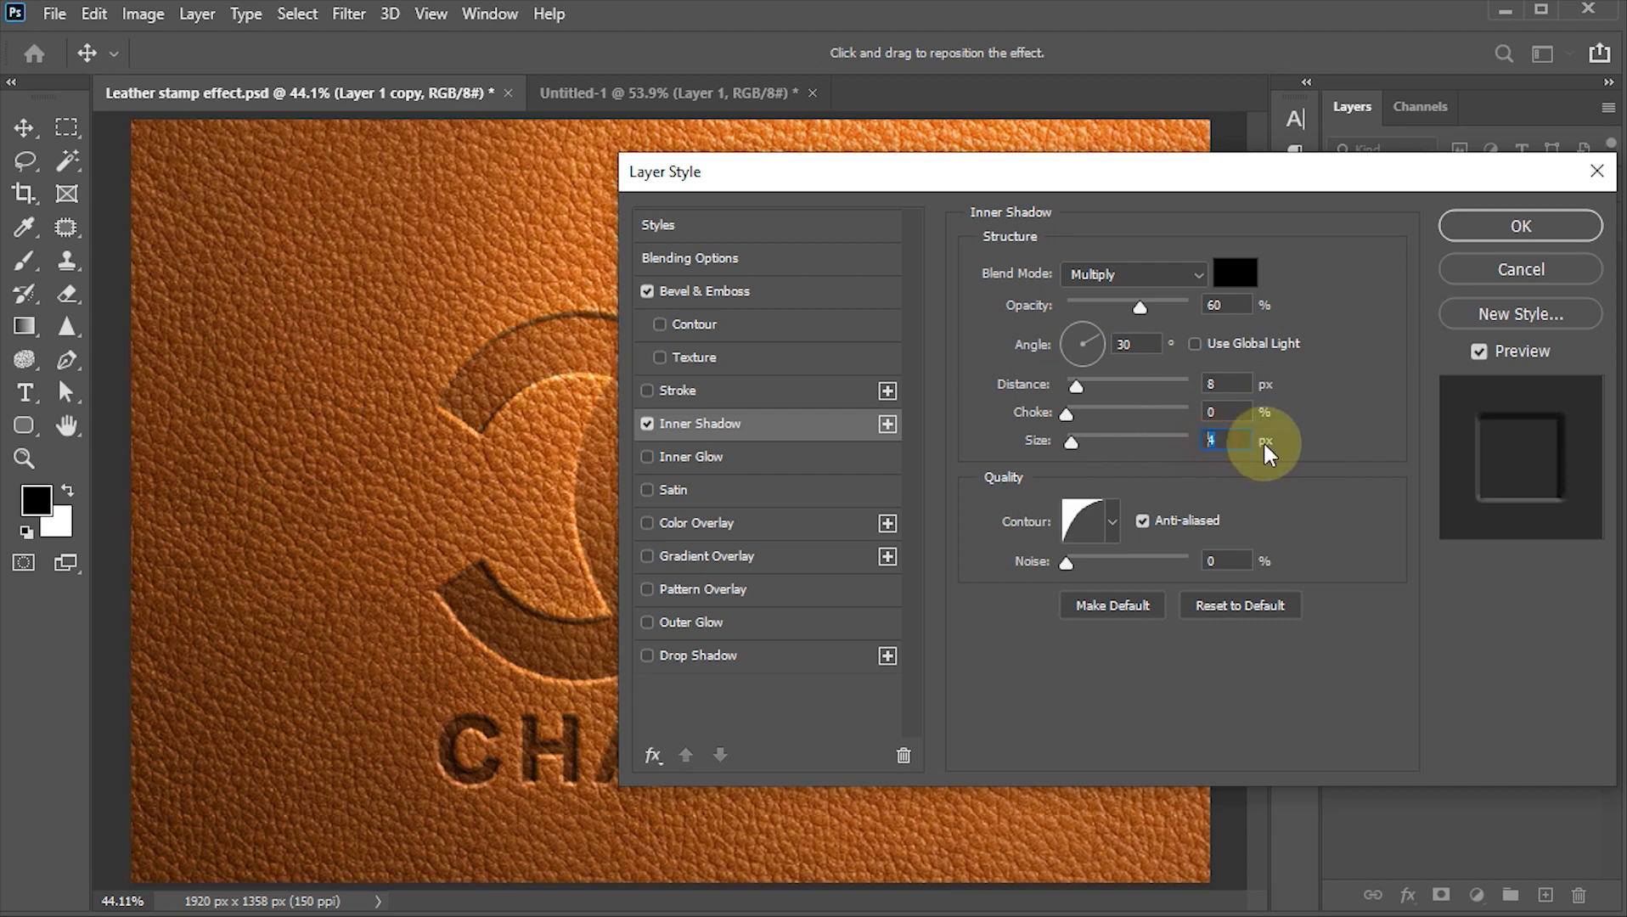
type("12")
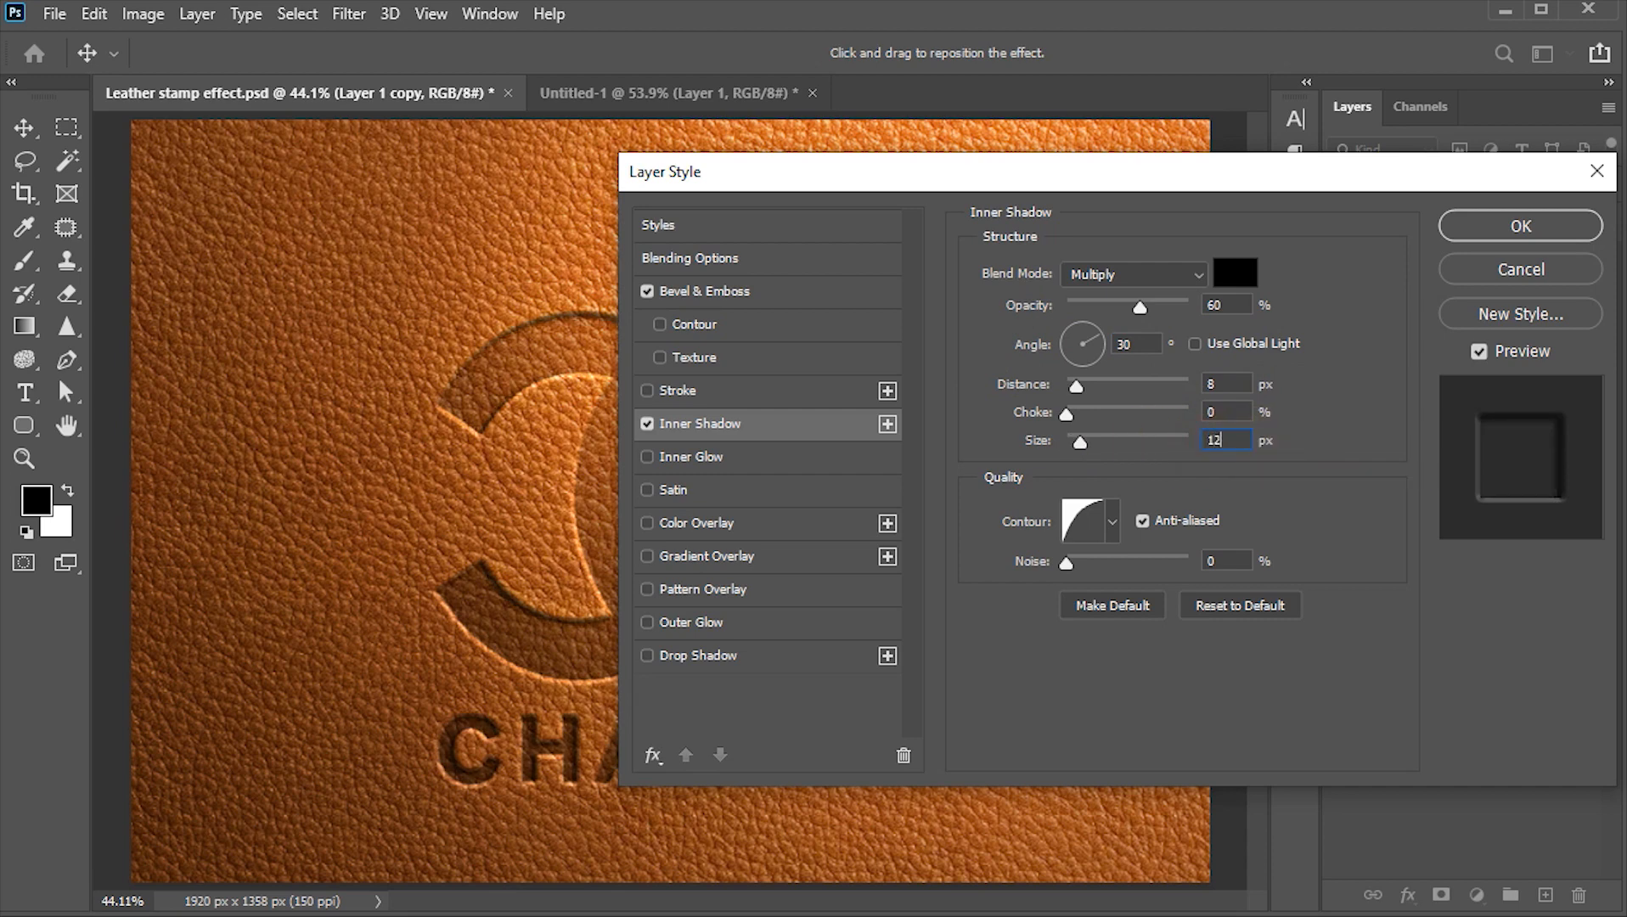
Step: Turn off anti-aliasing for the inner shadow and choose Half Round as its contour
left_click(1112, 522)
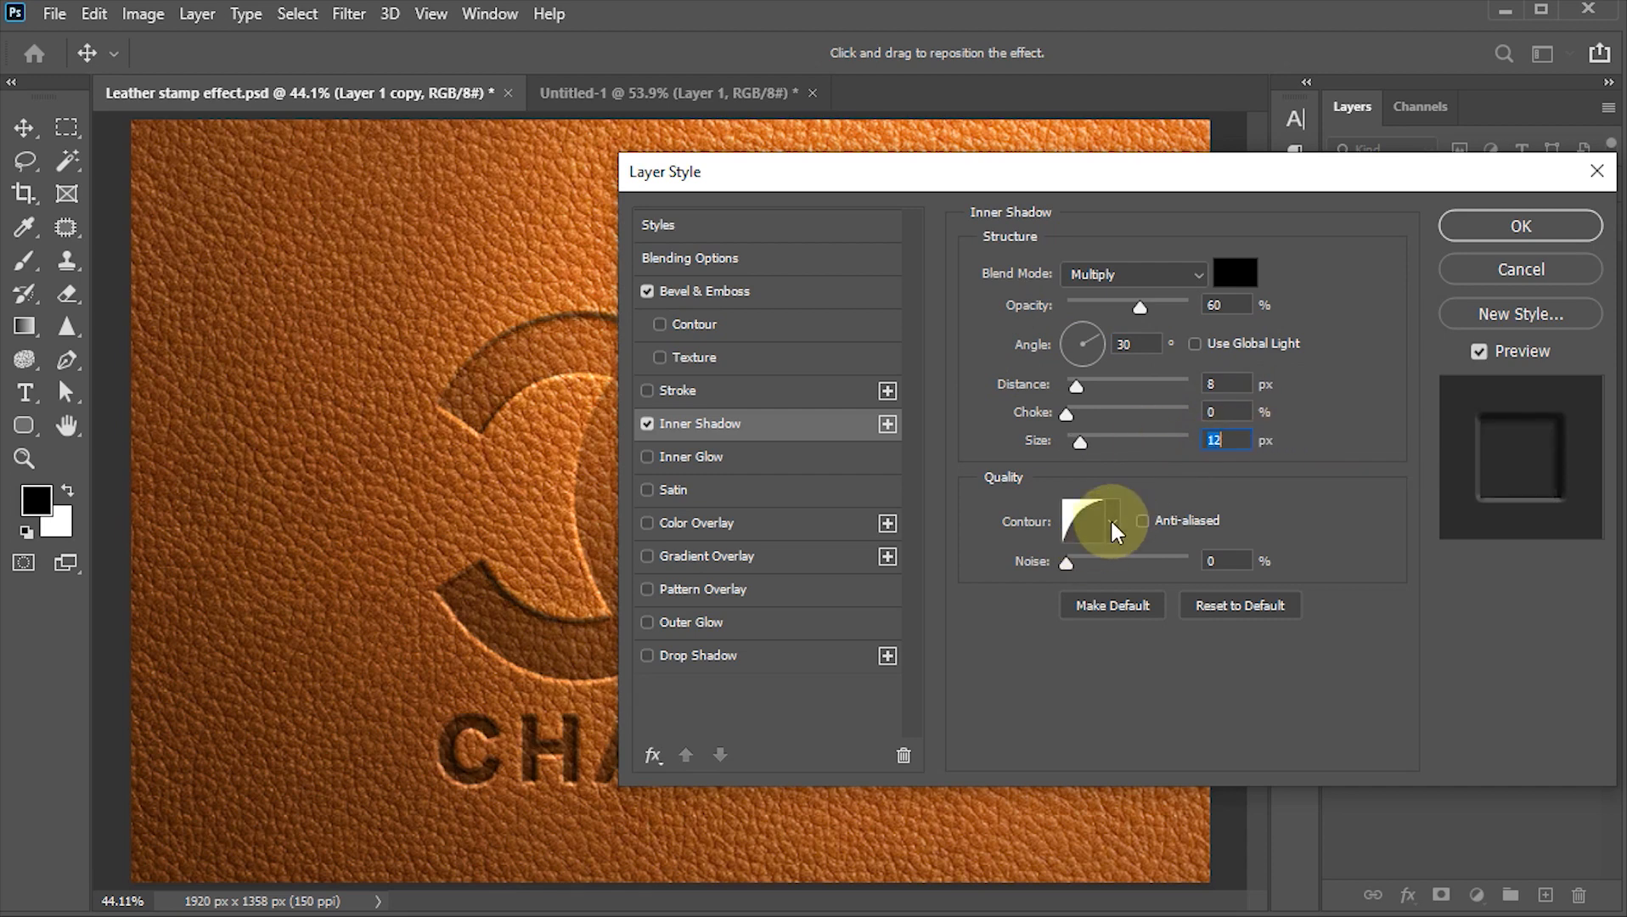
left_click(1113, 523)
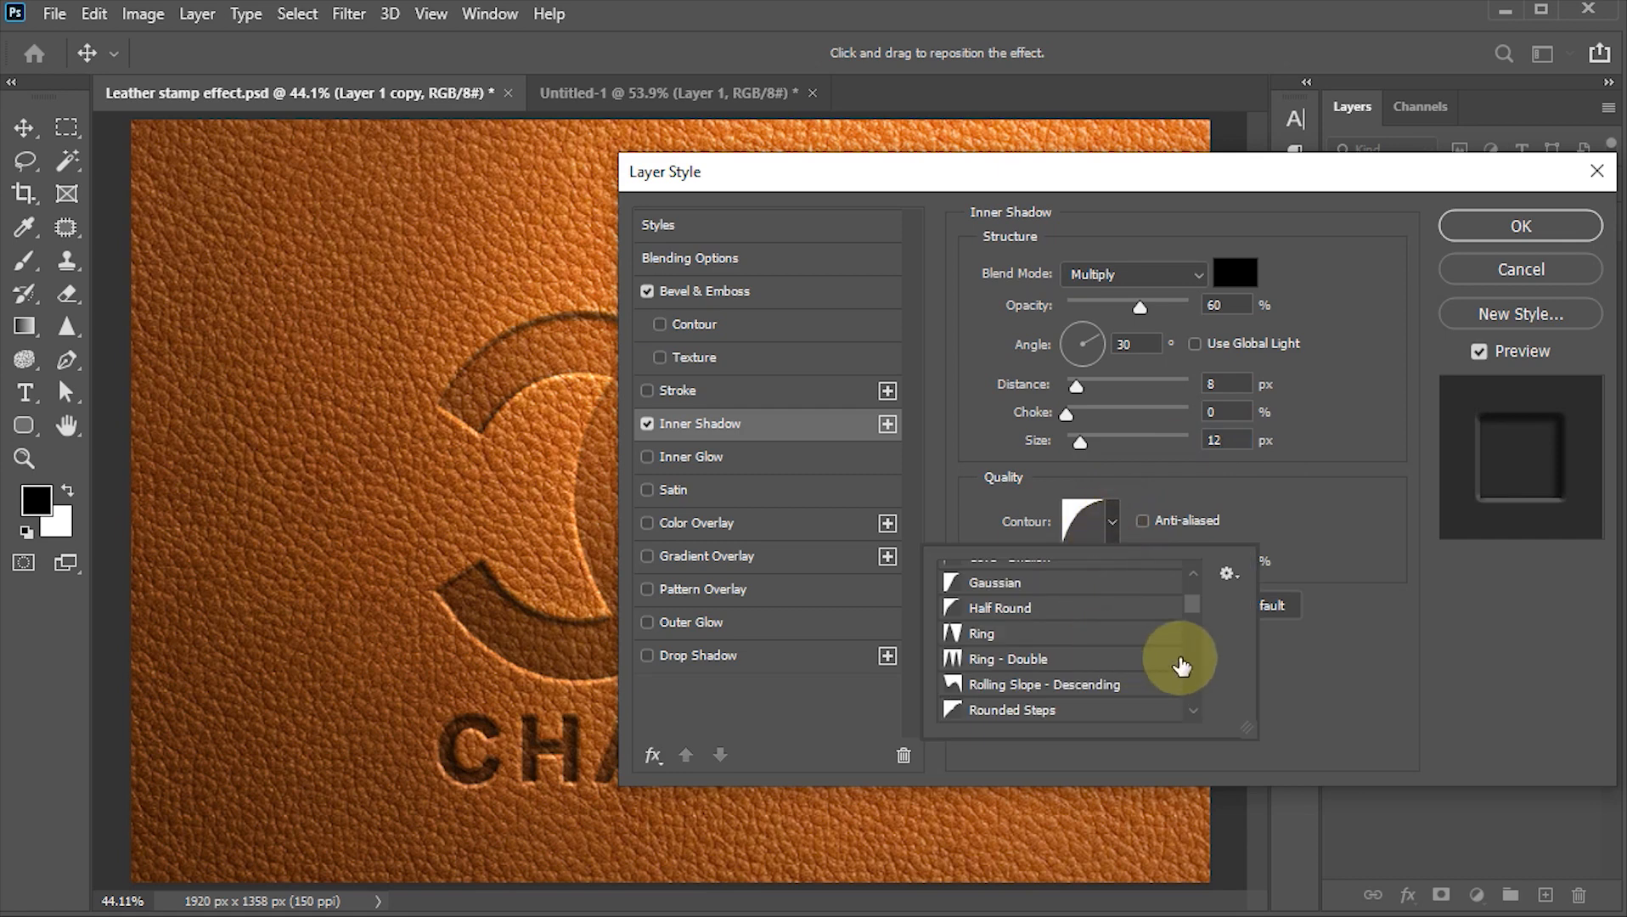
left_click(1027, 610)
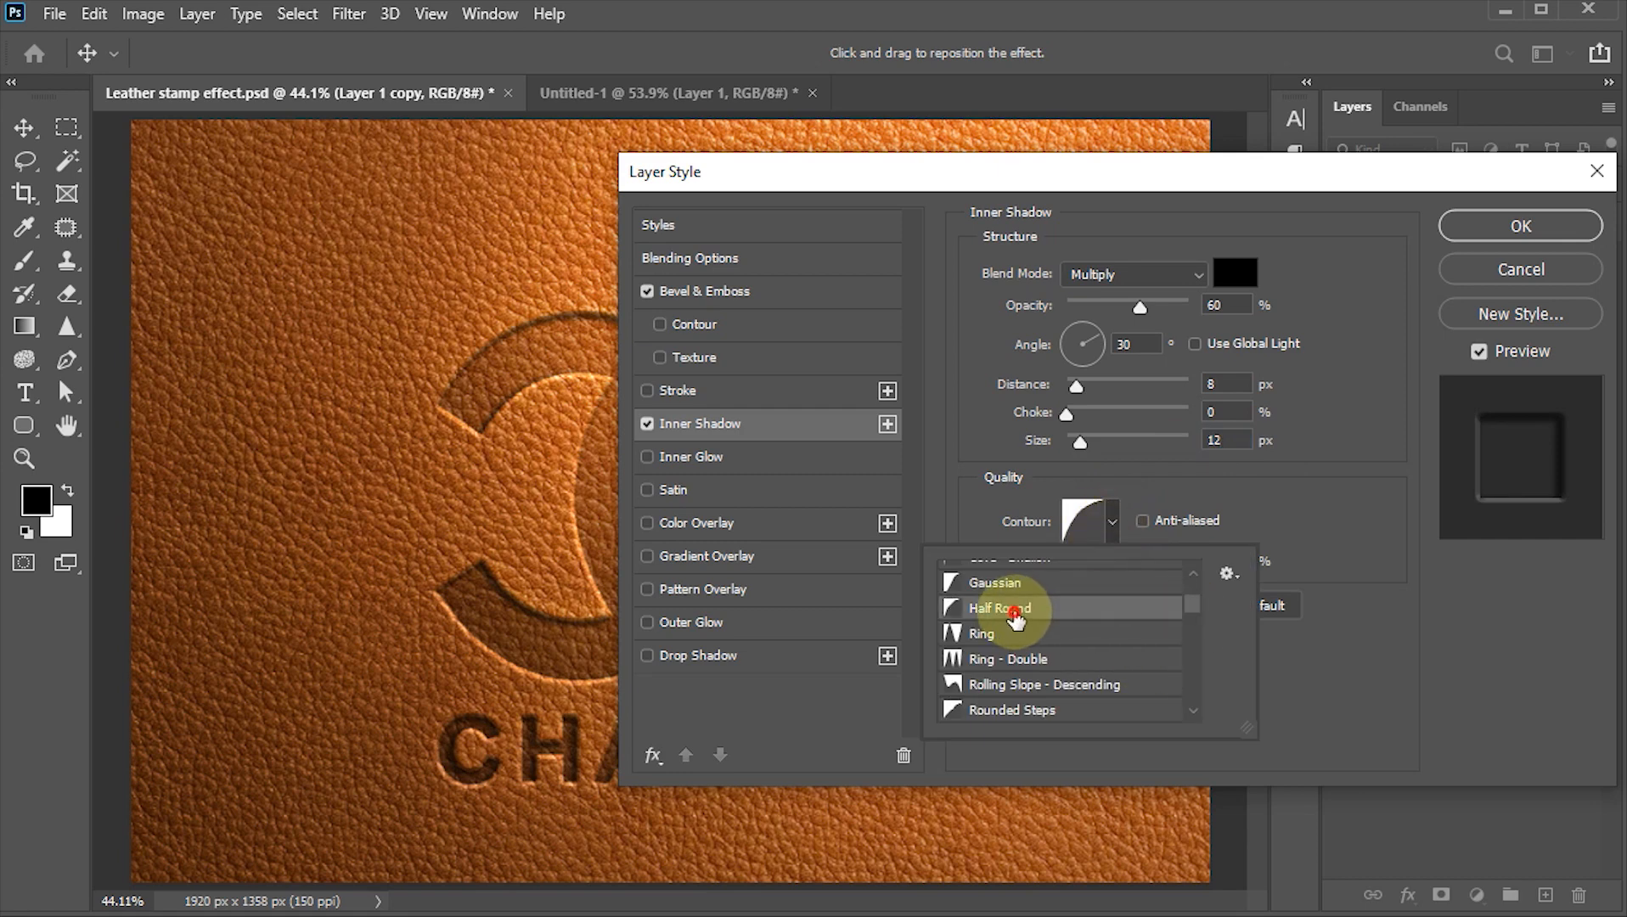
left_click(1310, 476)
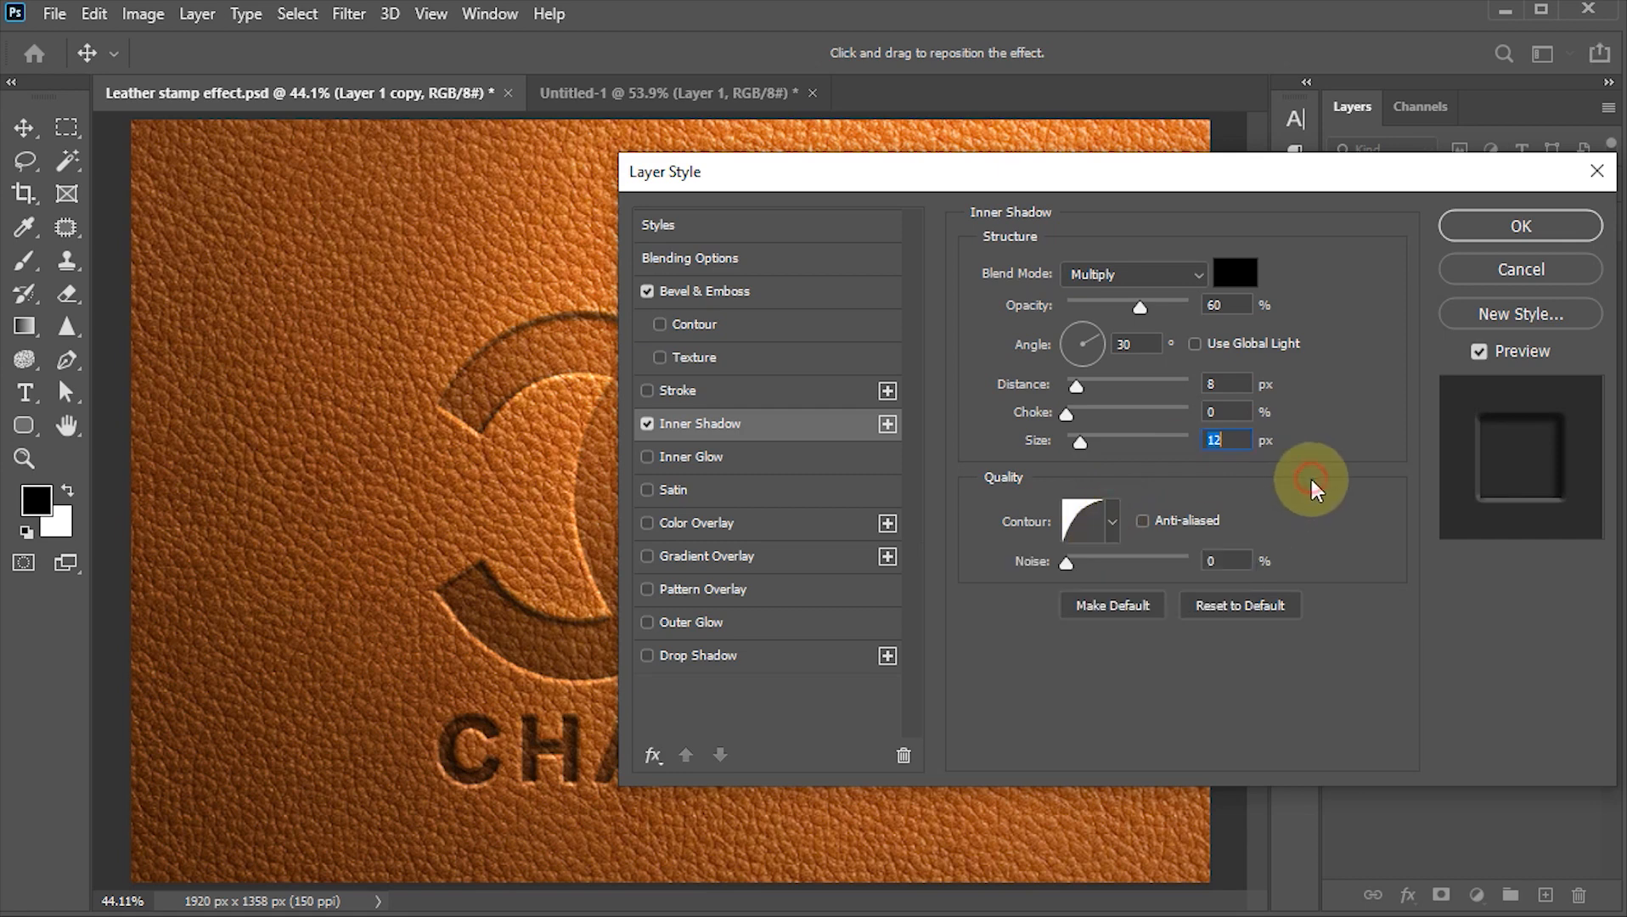
left_click(1228, 560)
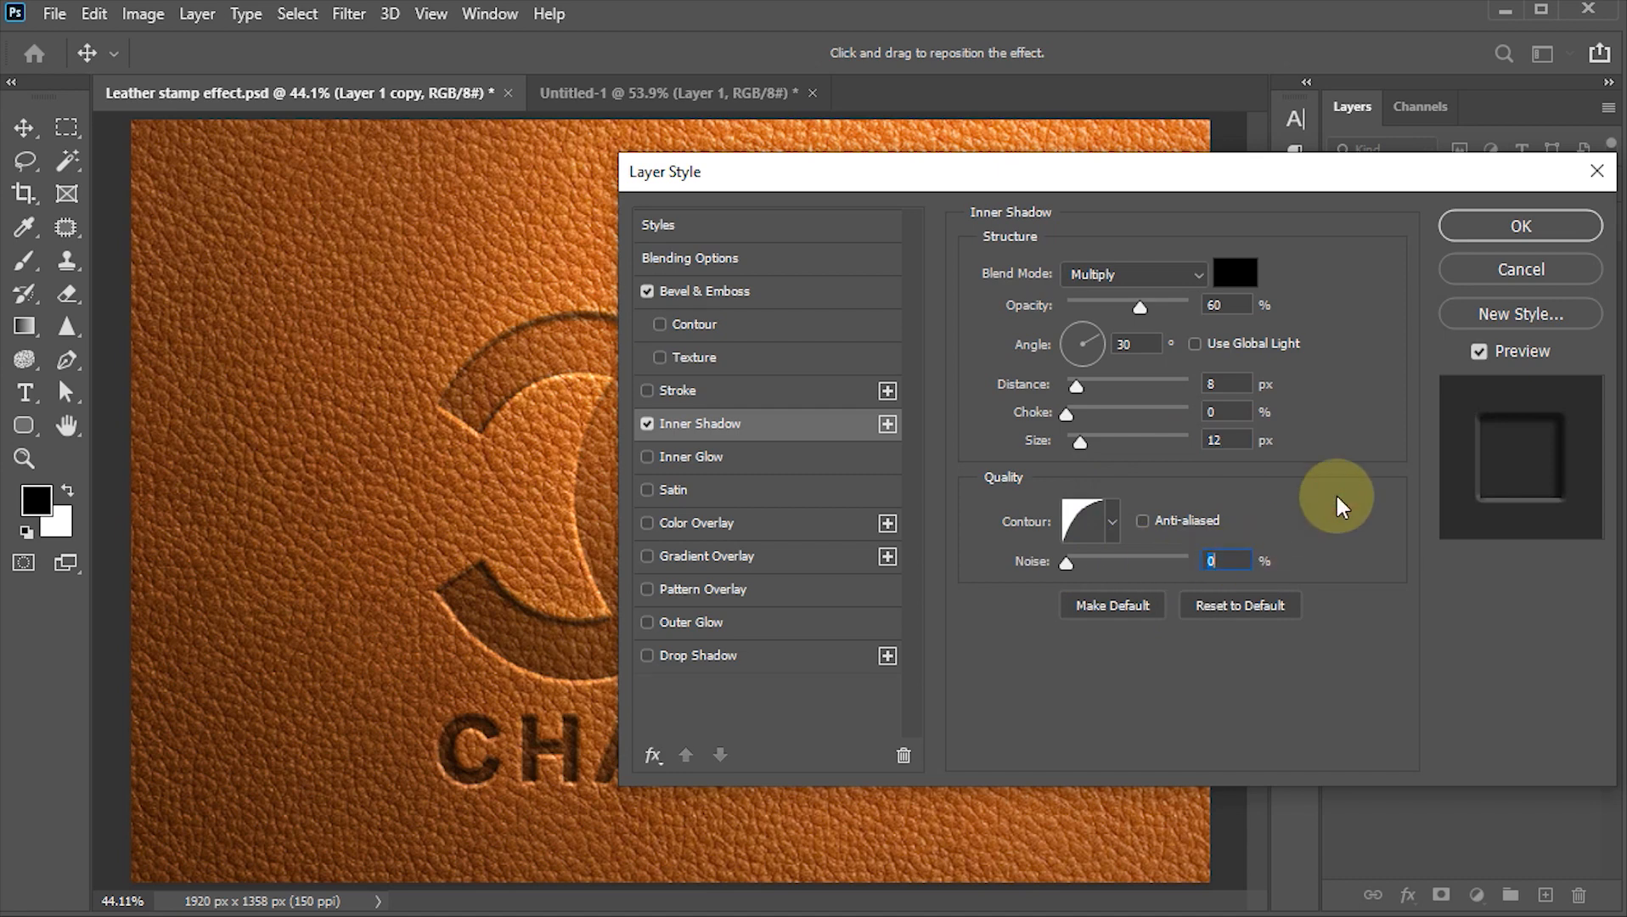
Step: Enable Inner Glow on Layer 1 copy and set its opacity to 40%
left_click(648, 458)
key("space")
left_click(692, 459)
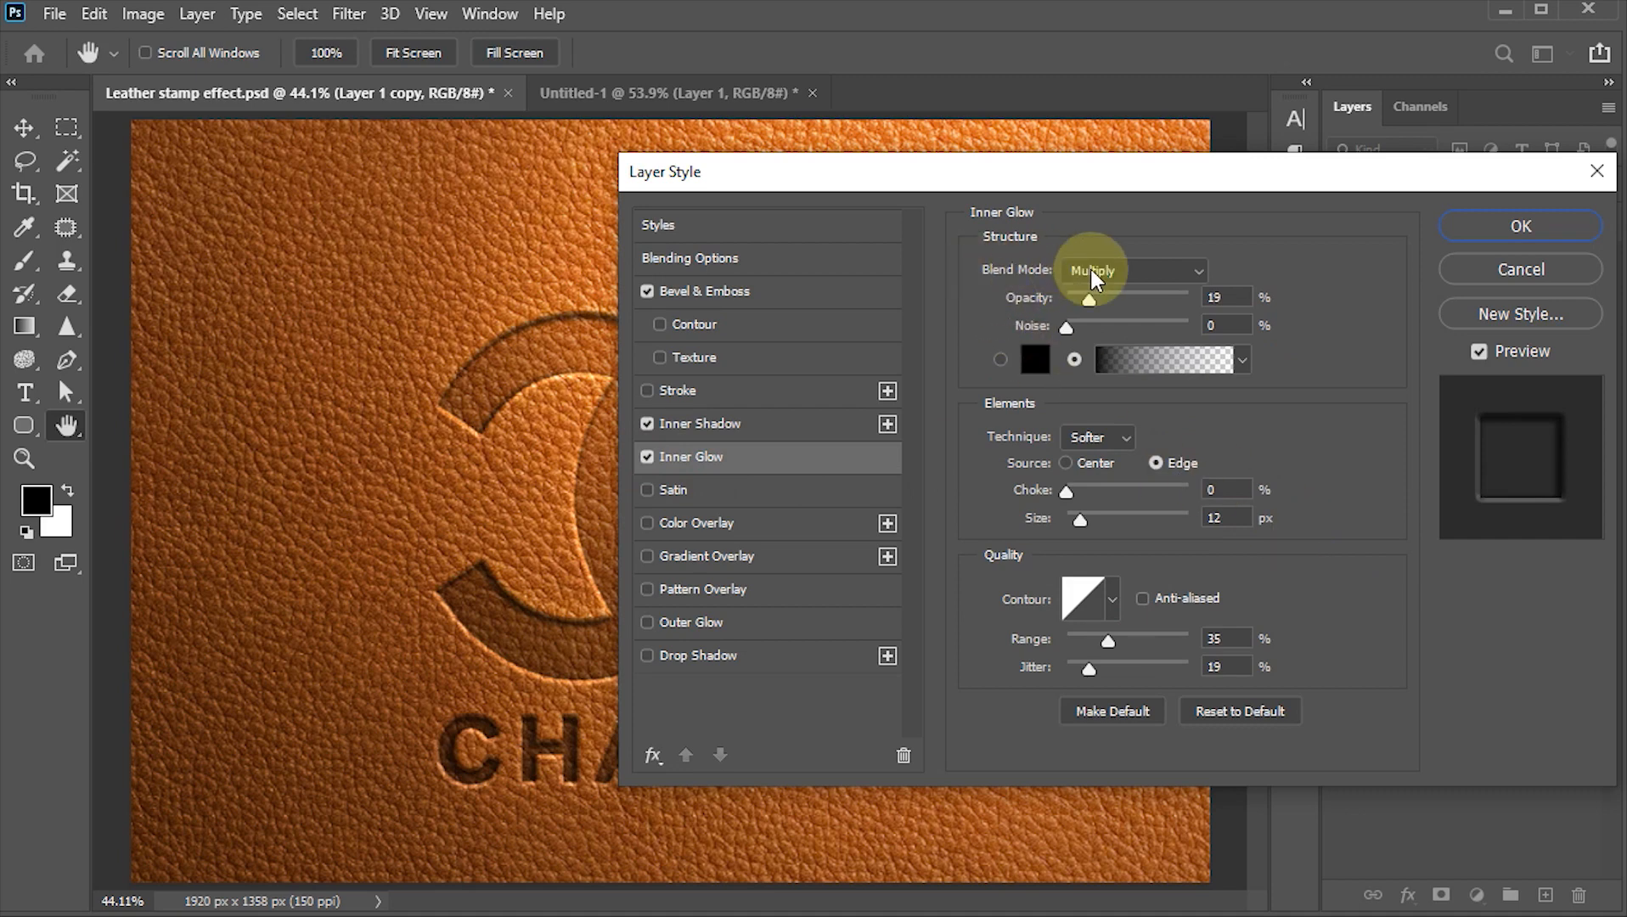
left_click(1240, 296)
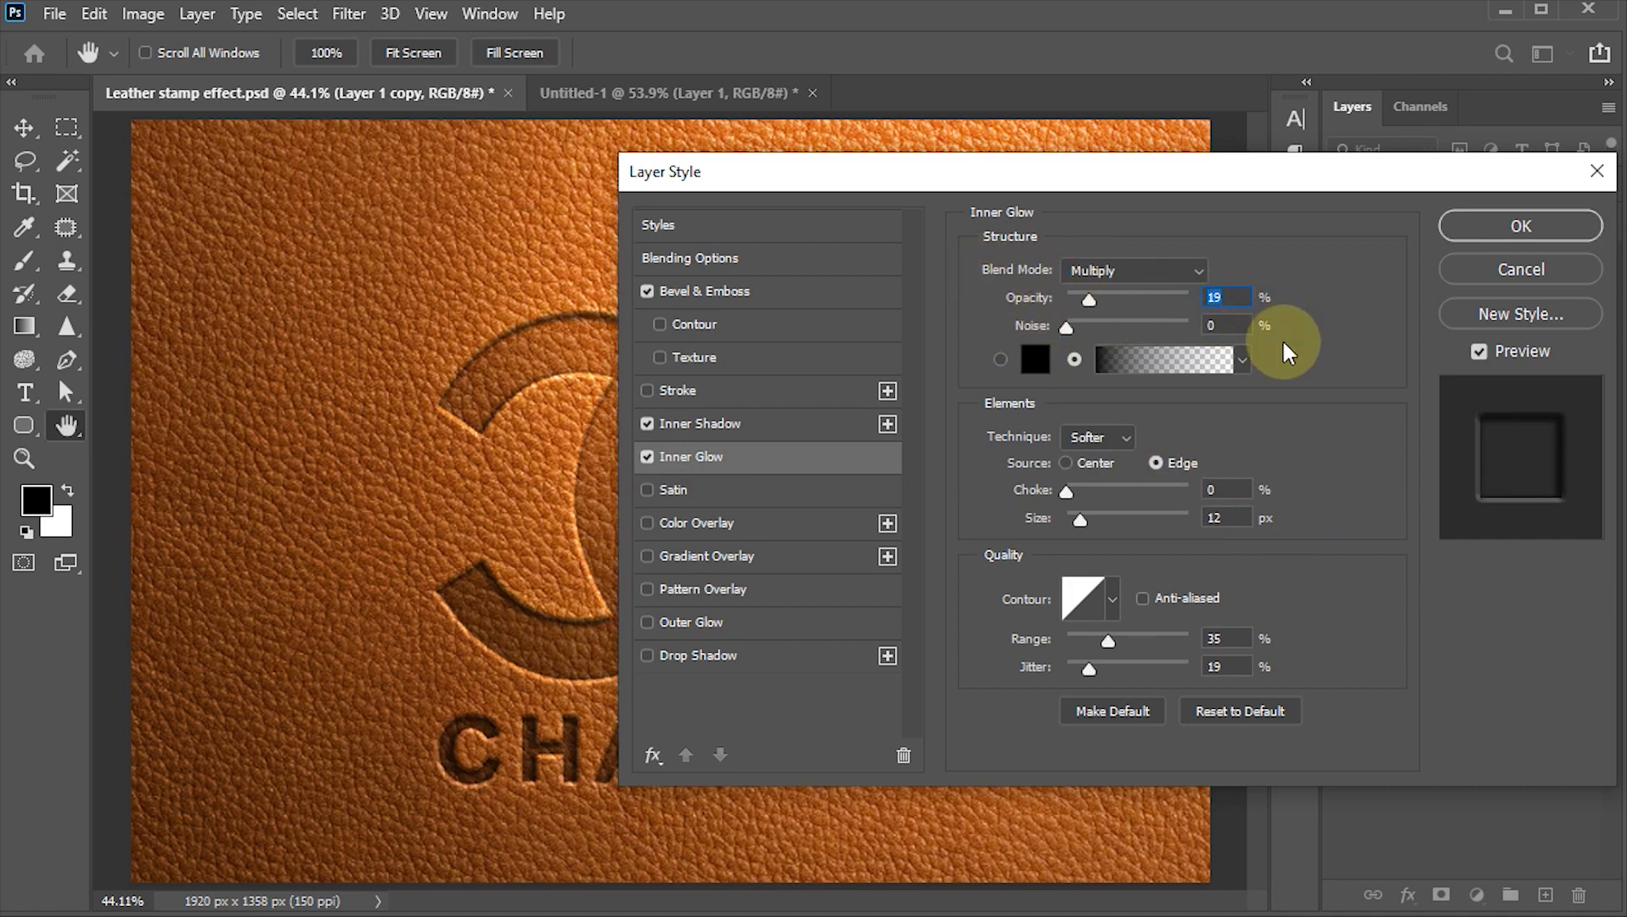
type("40")
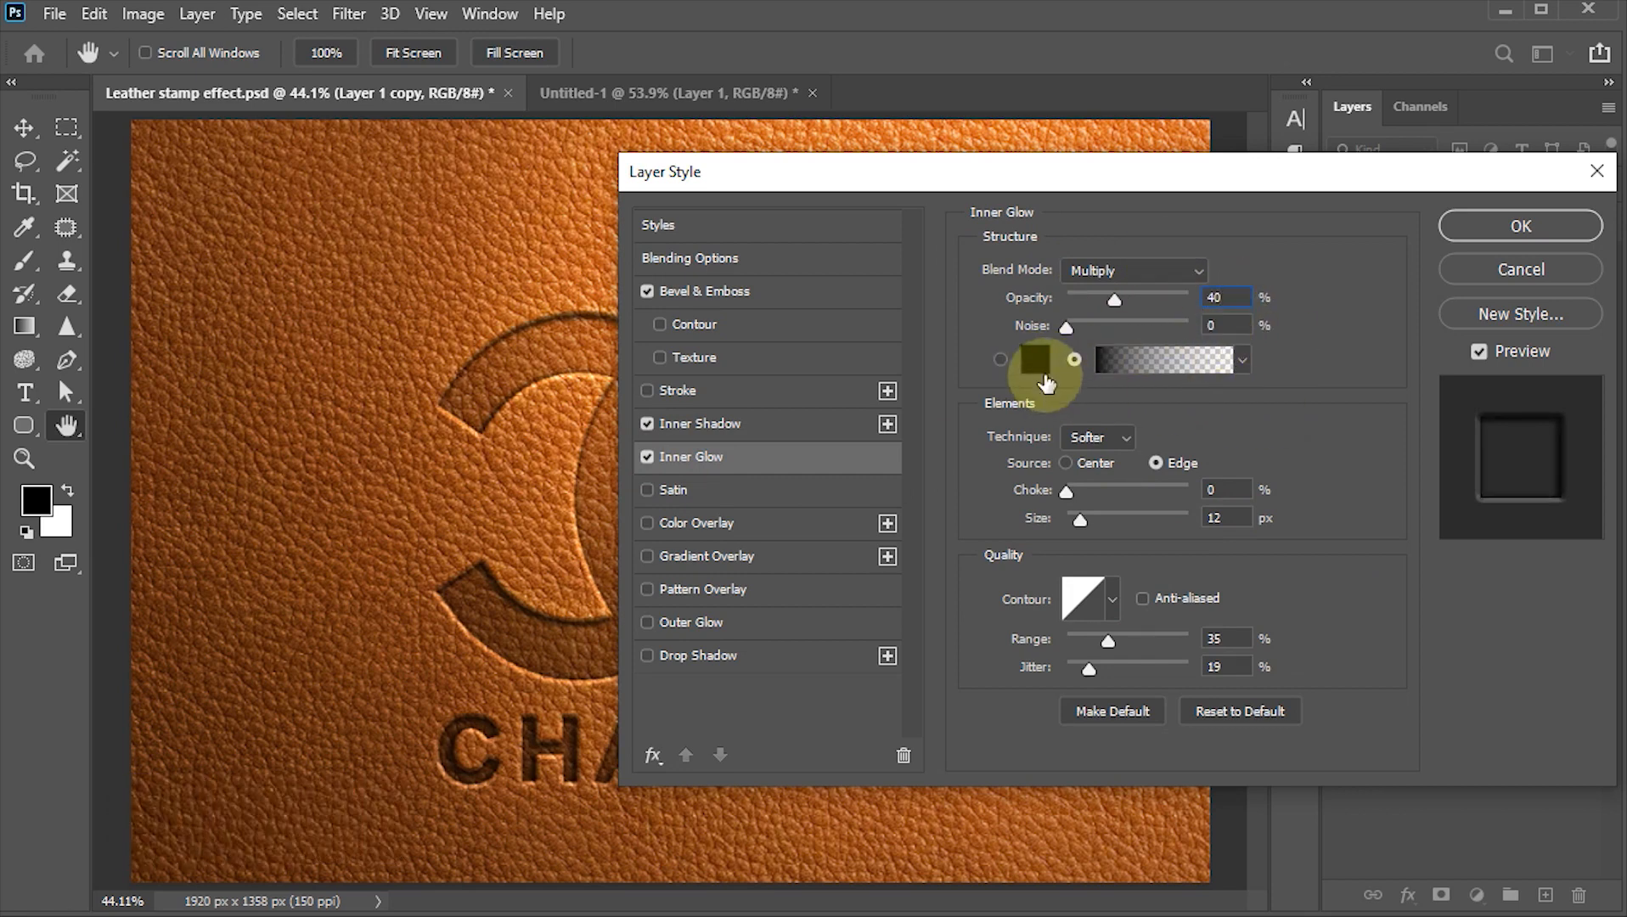
Step: Apply the Foreground to Transparent preset from the Basics group as the inner glow's gradient
left_click(1146, 359)
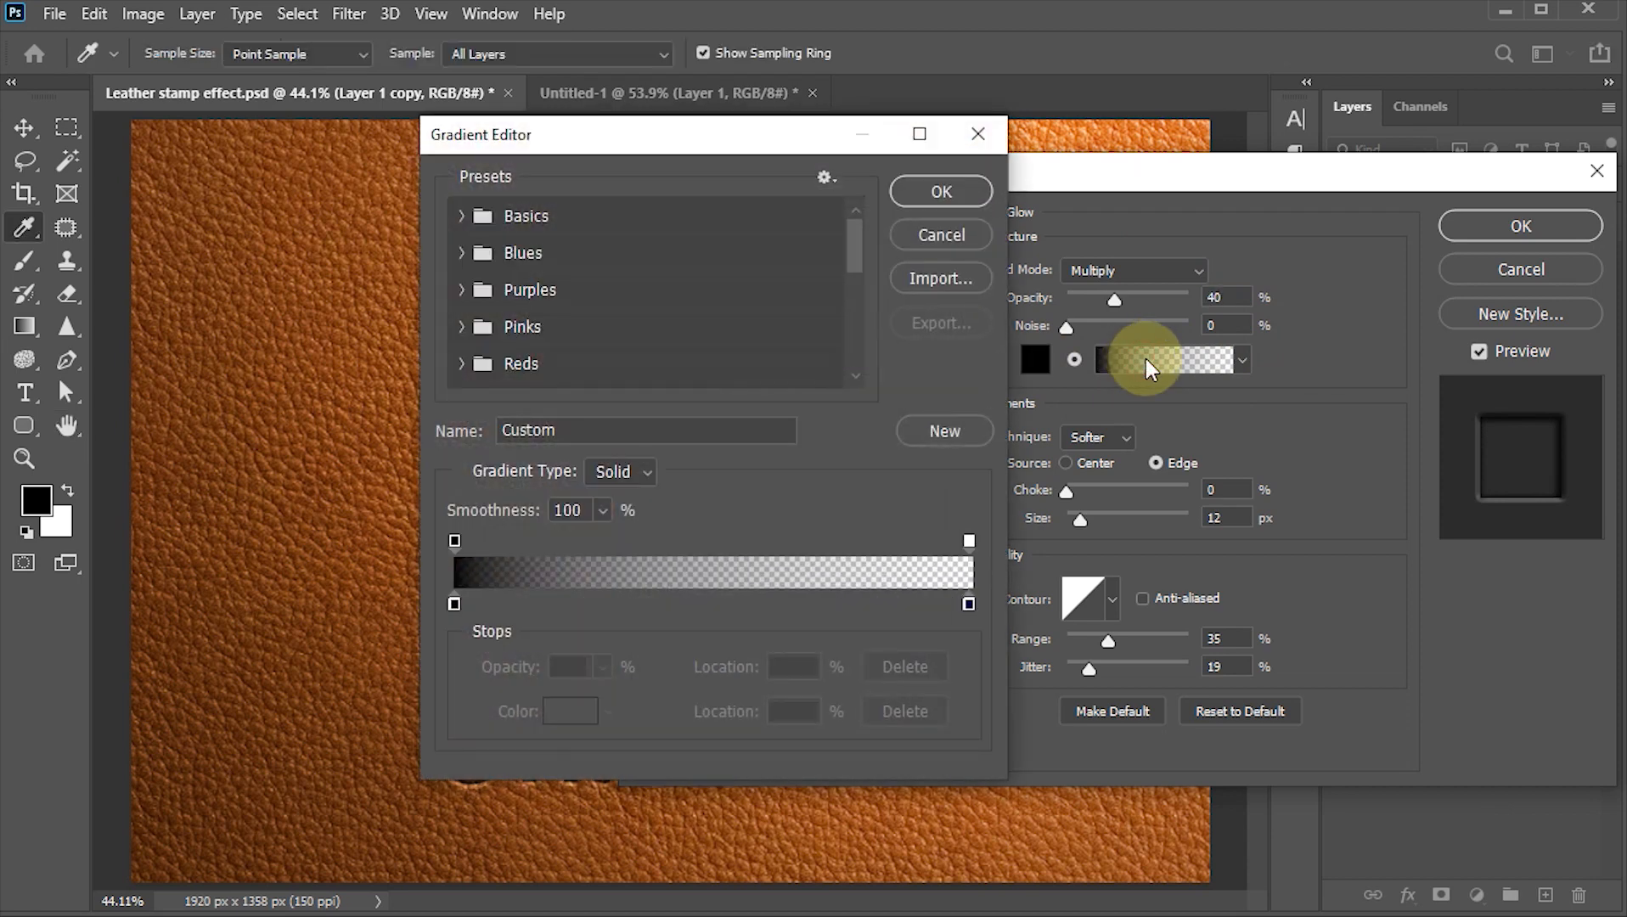
left_click(461, 219)
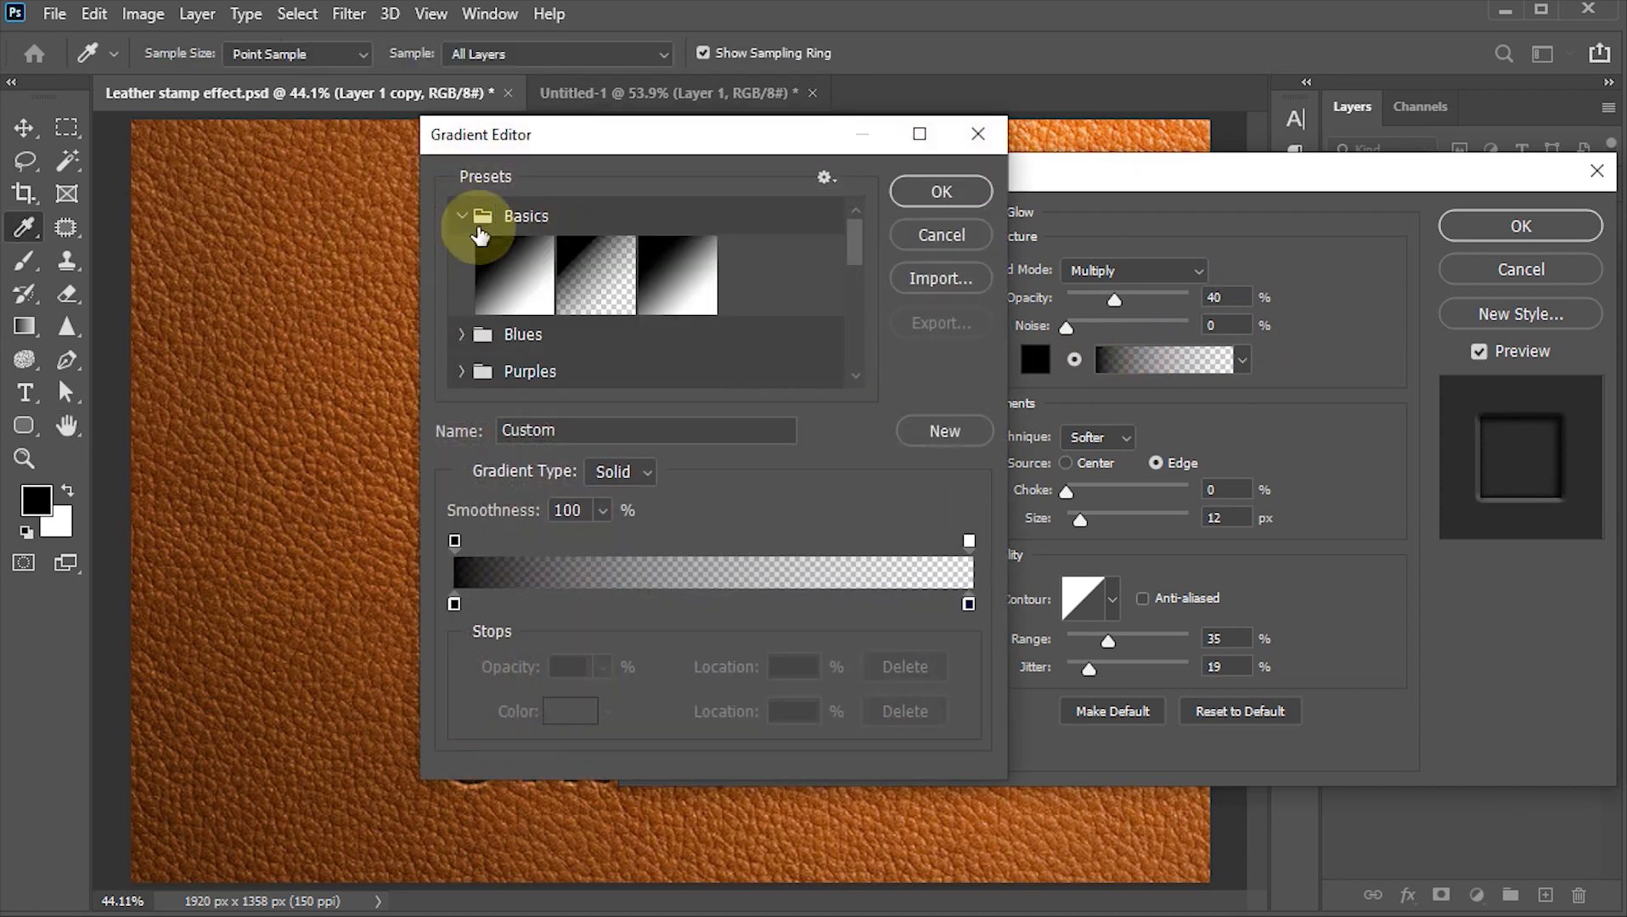
left_click(590, 290)
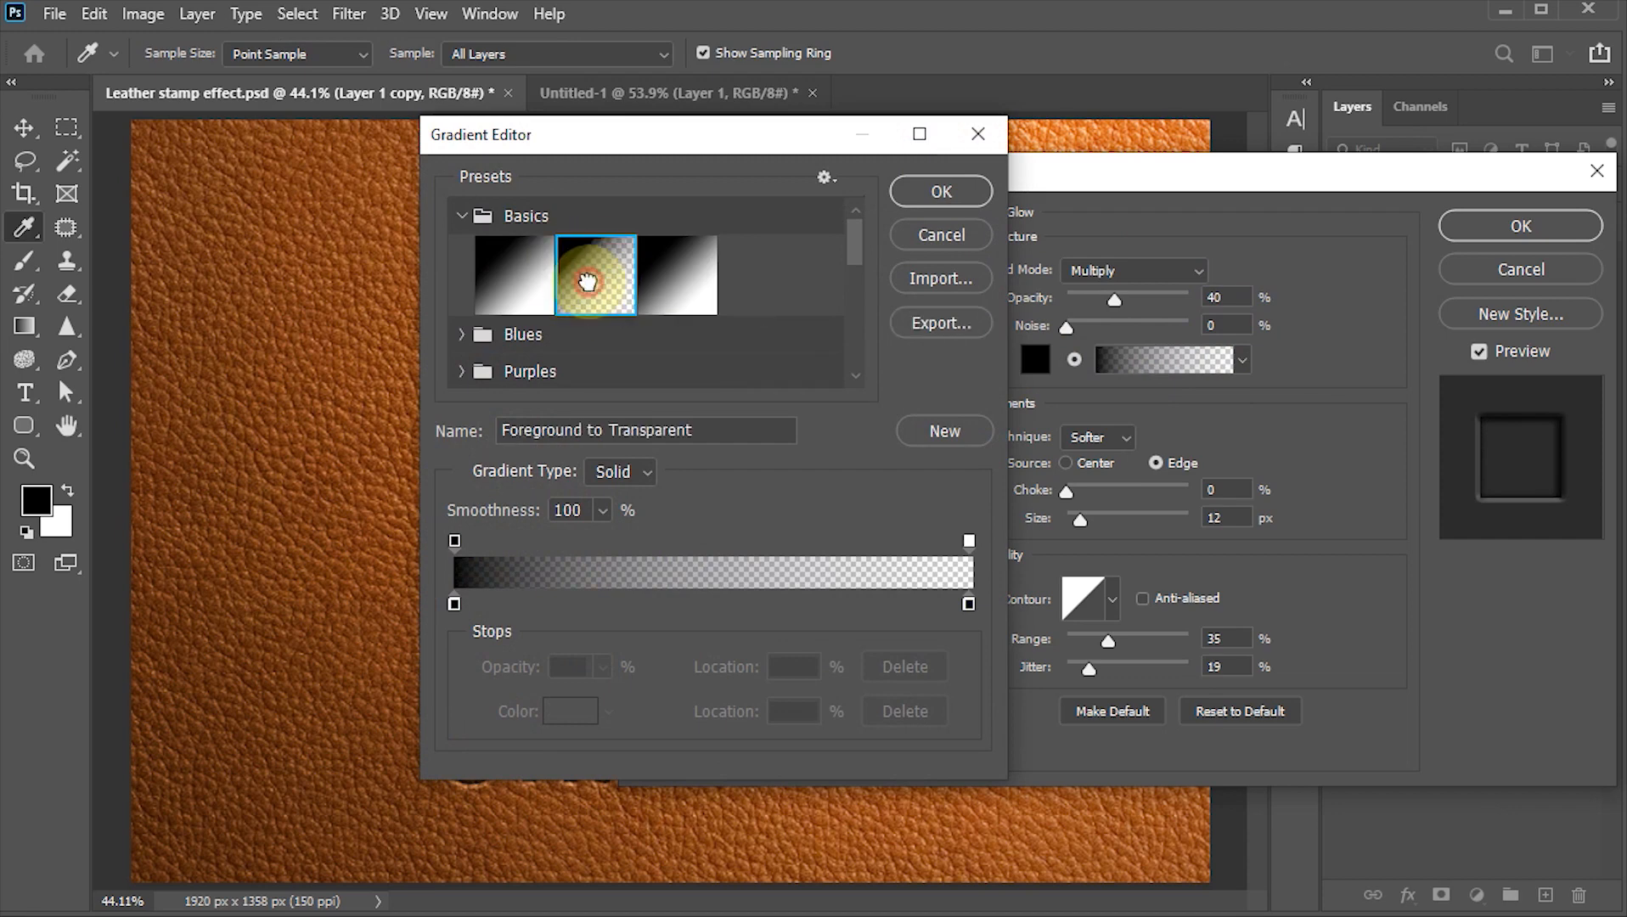
left_click(935, 194)
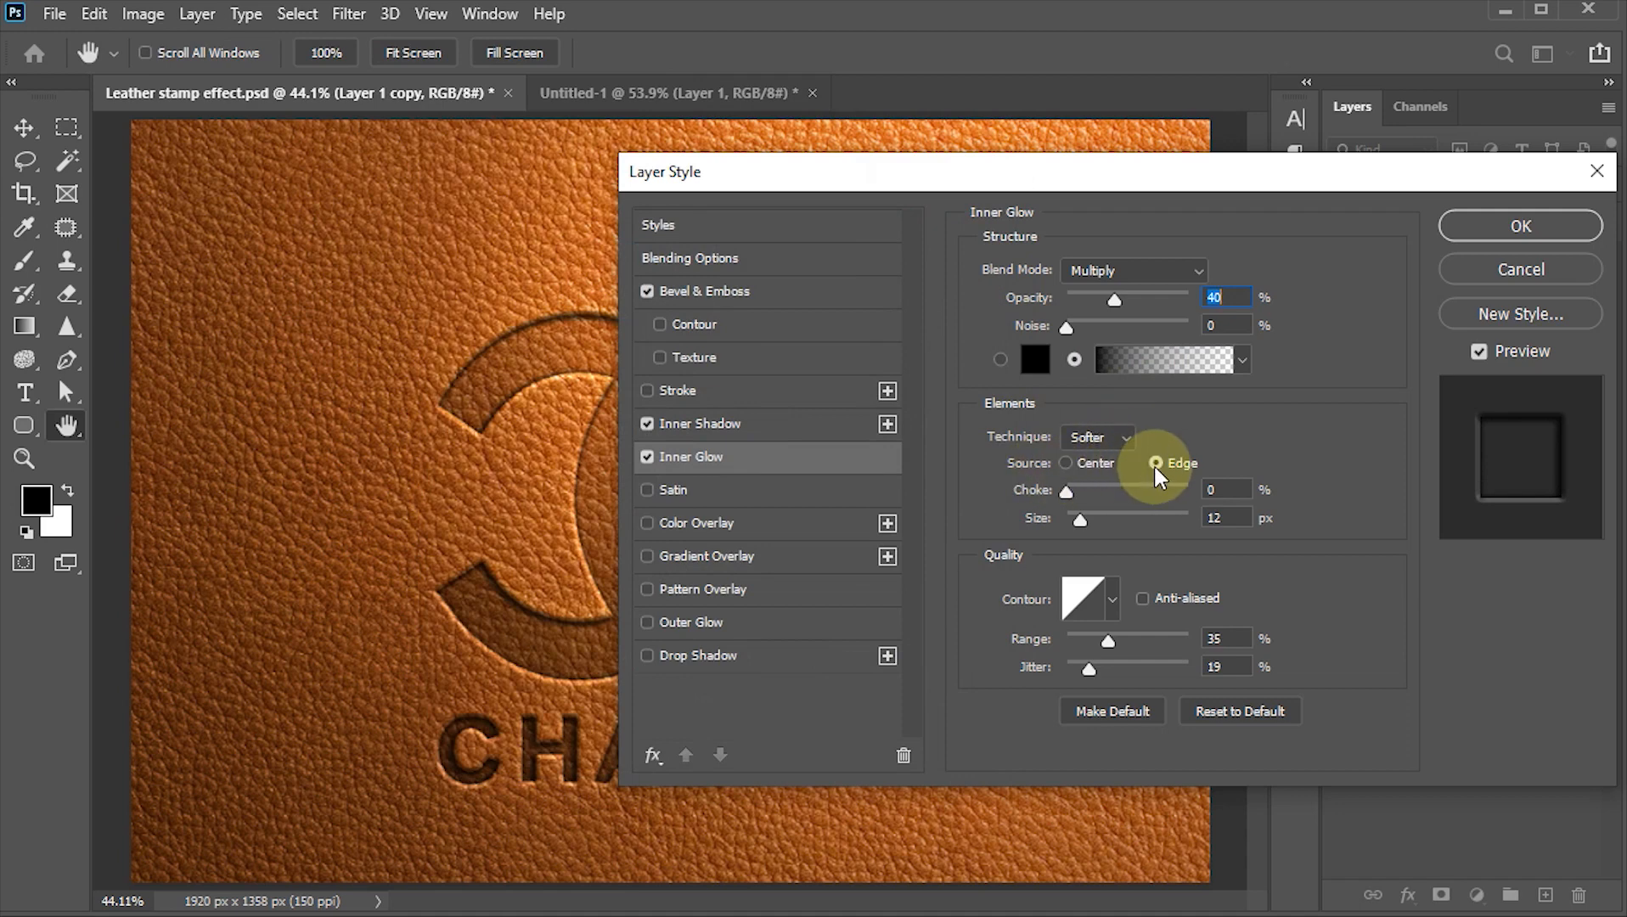
Step: Set the inner glow's size to 25 px and choose Linear as its contour
left_click(1218, 490)
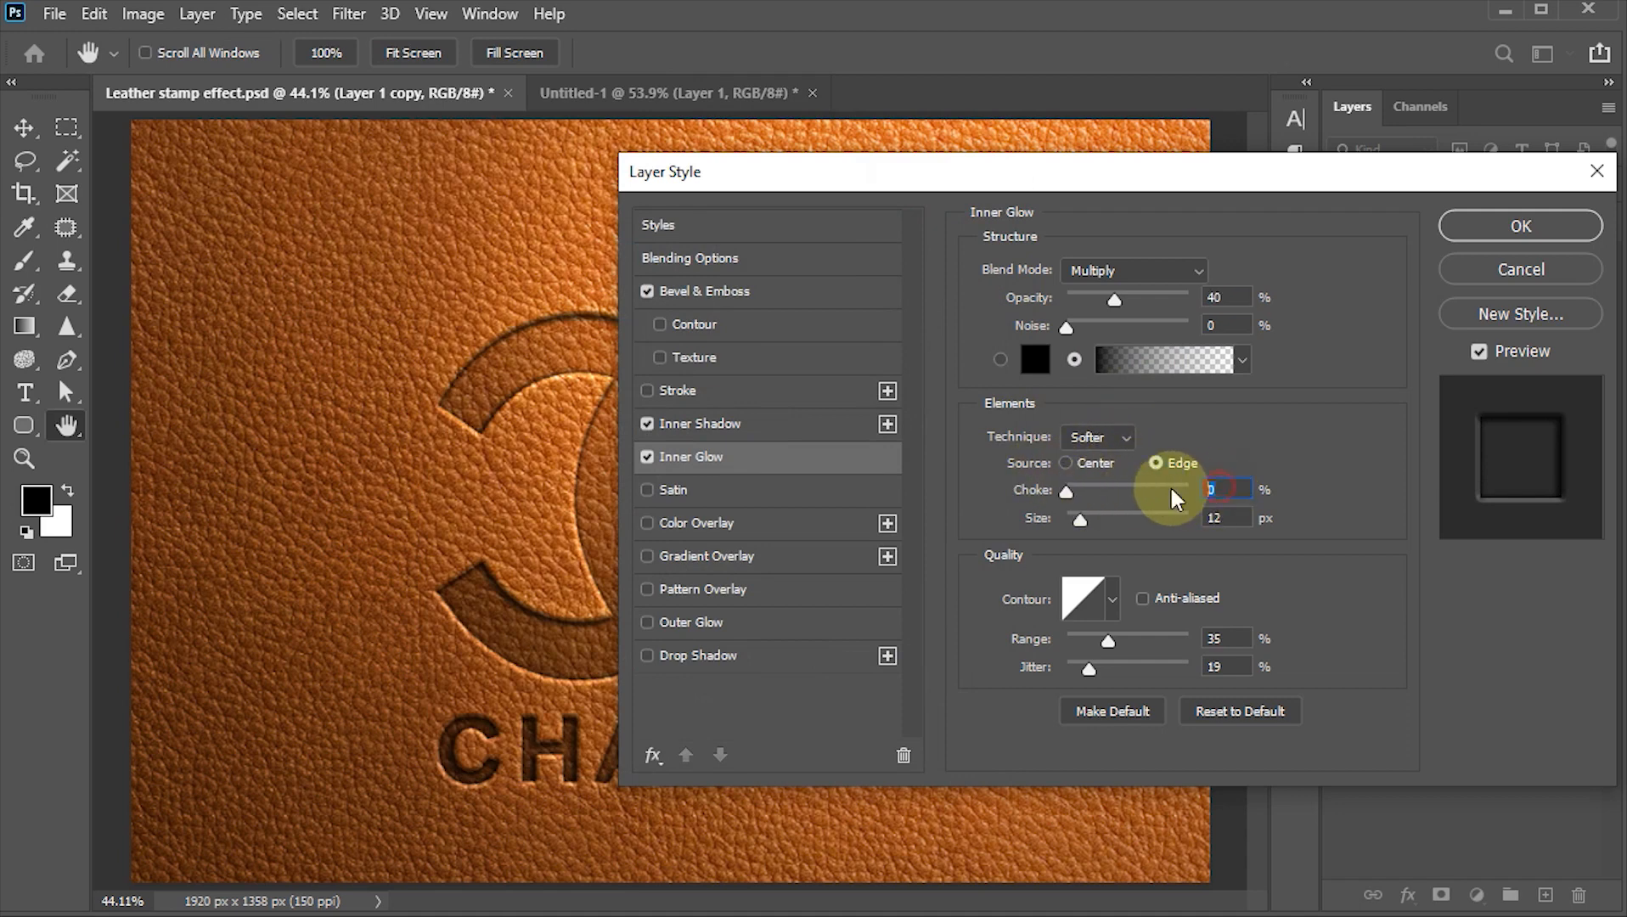
left_click(1228, 517)
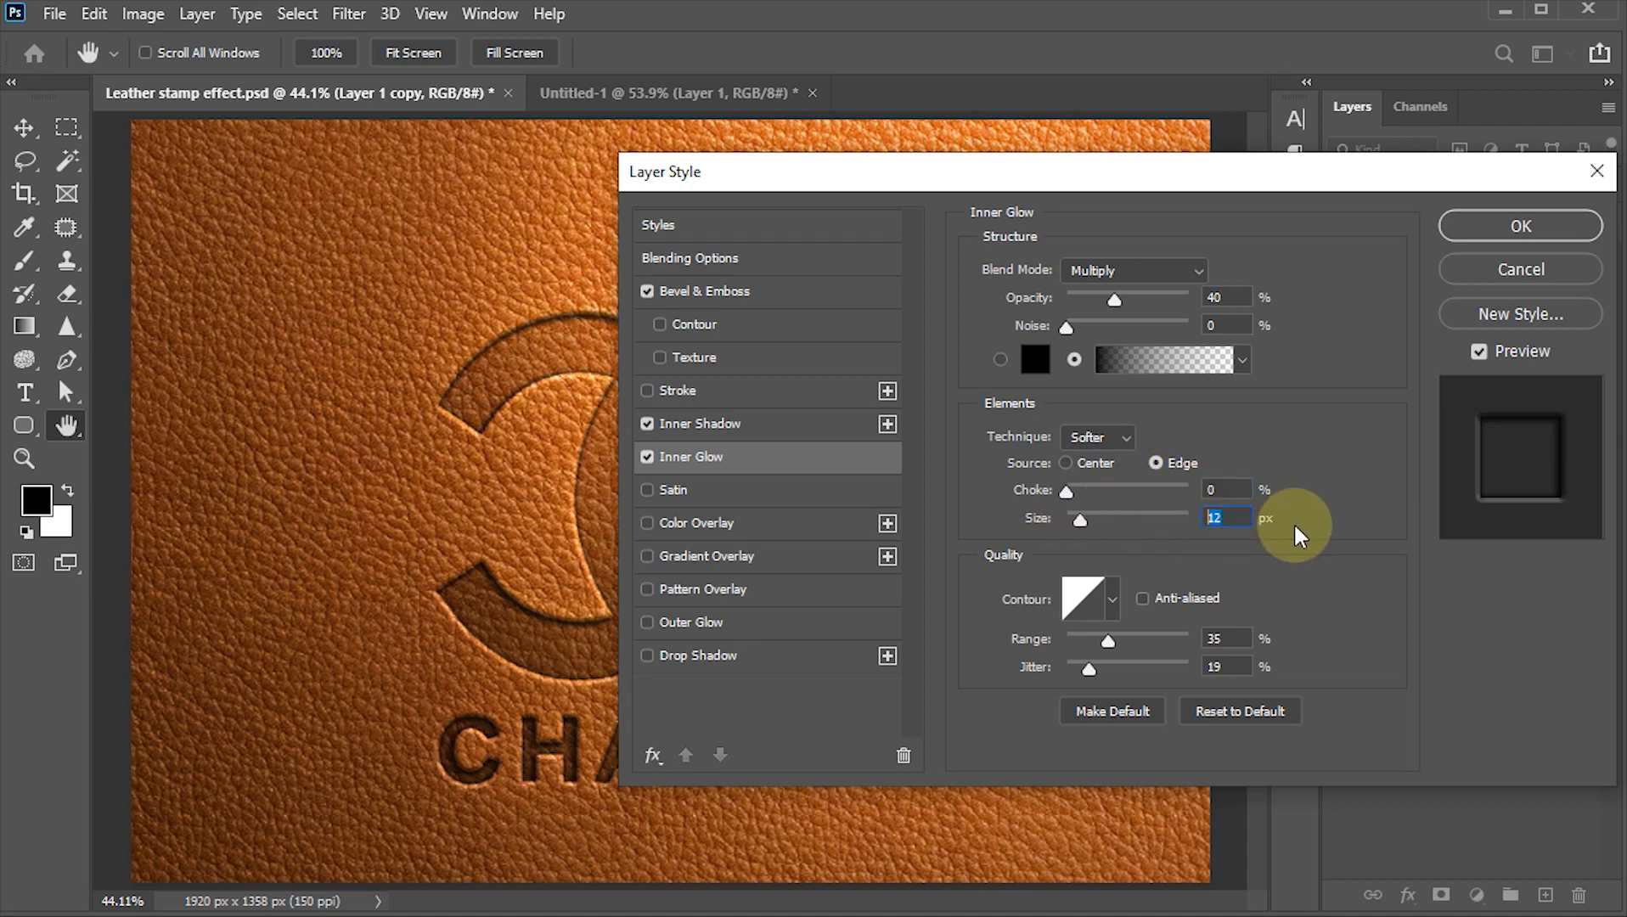
type("25")
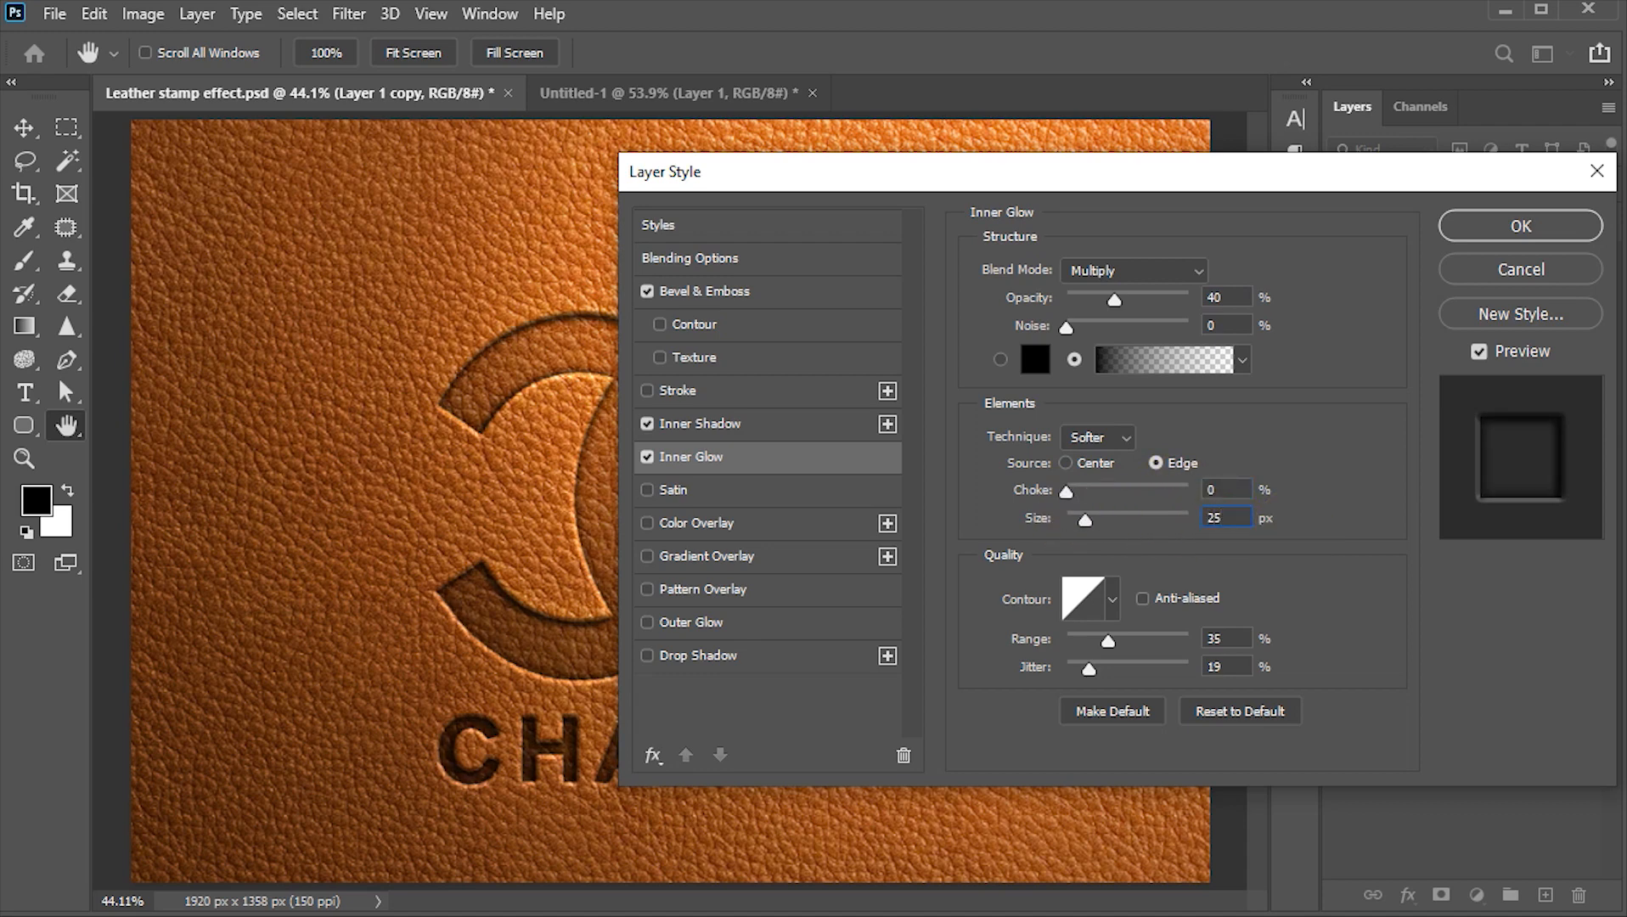
left_click(1111, 599)
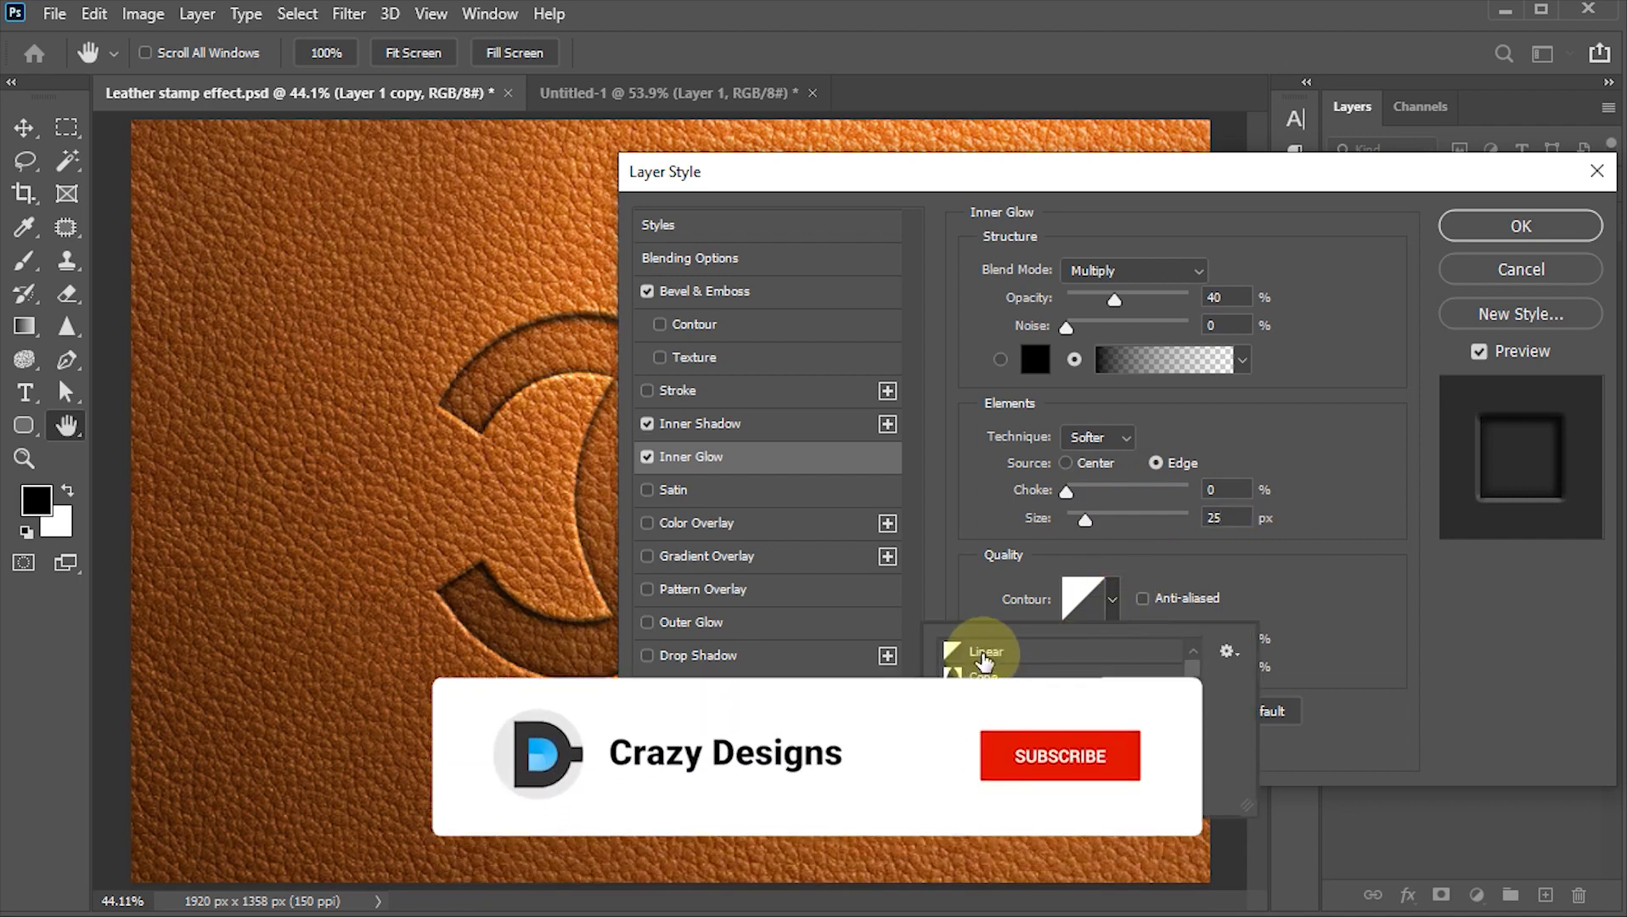
left_click(982, 658)
left_click(1269, 596)
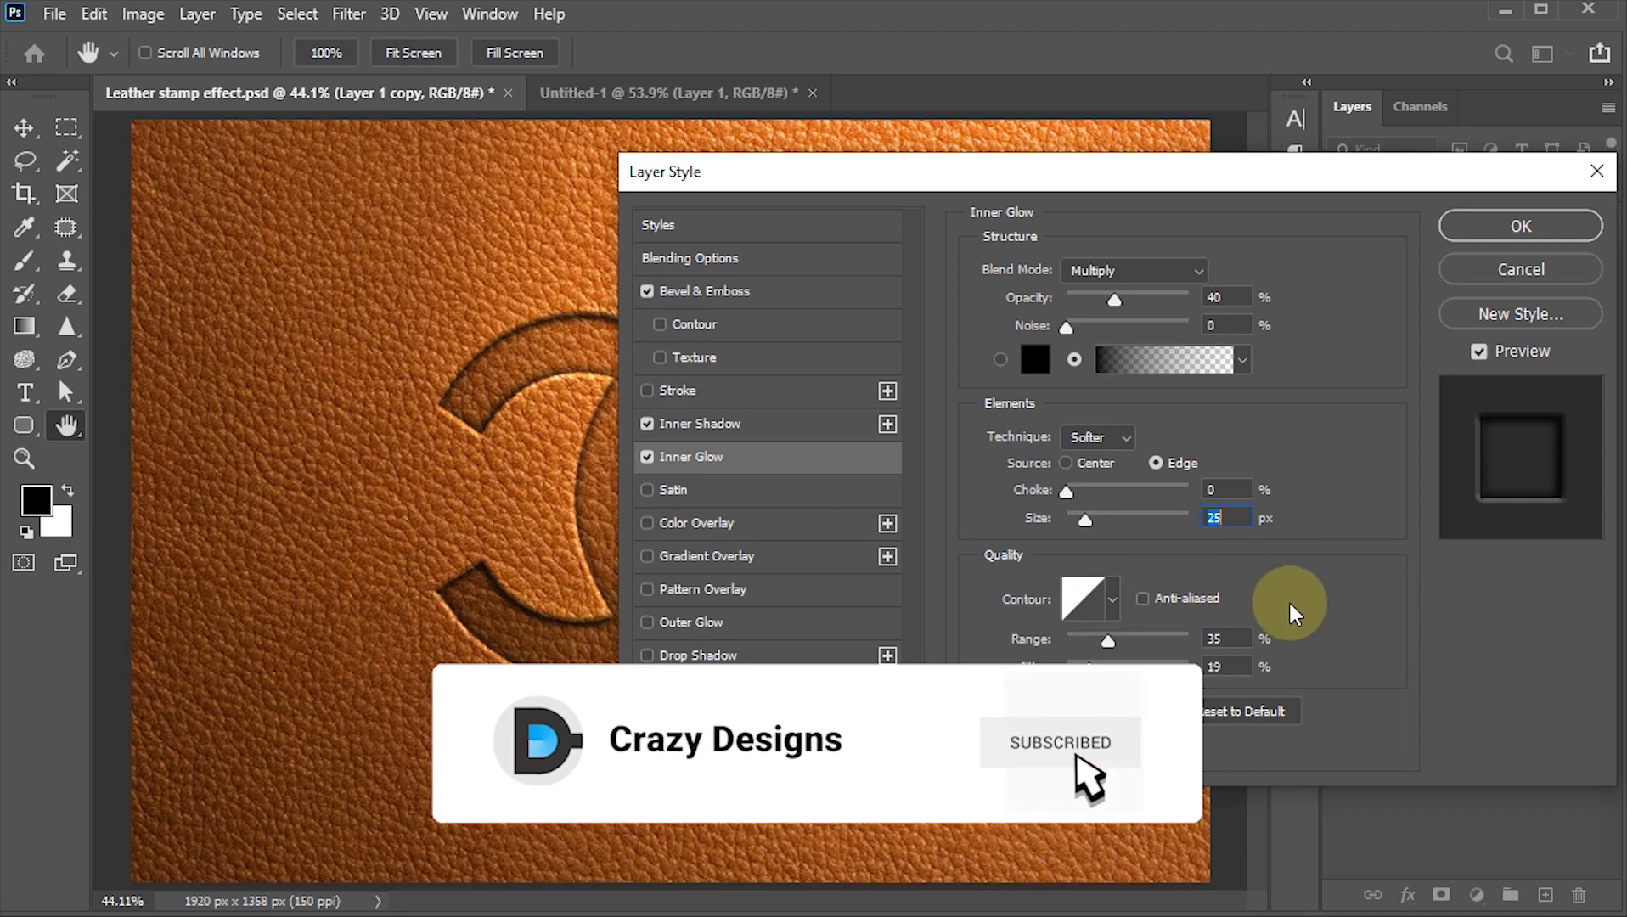
Step: Set the inner glow's range to 70% and its jitter to 28%
left_click(1109, 653)
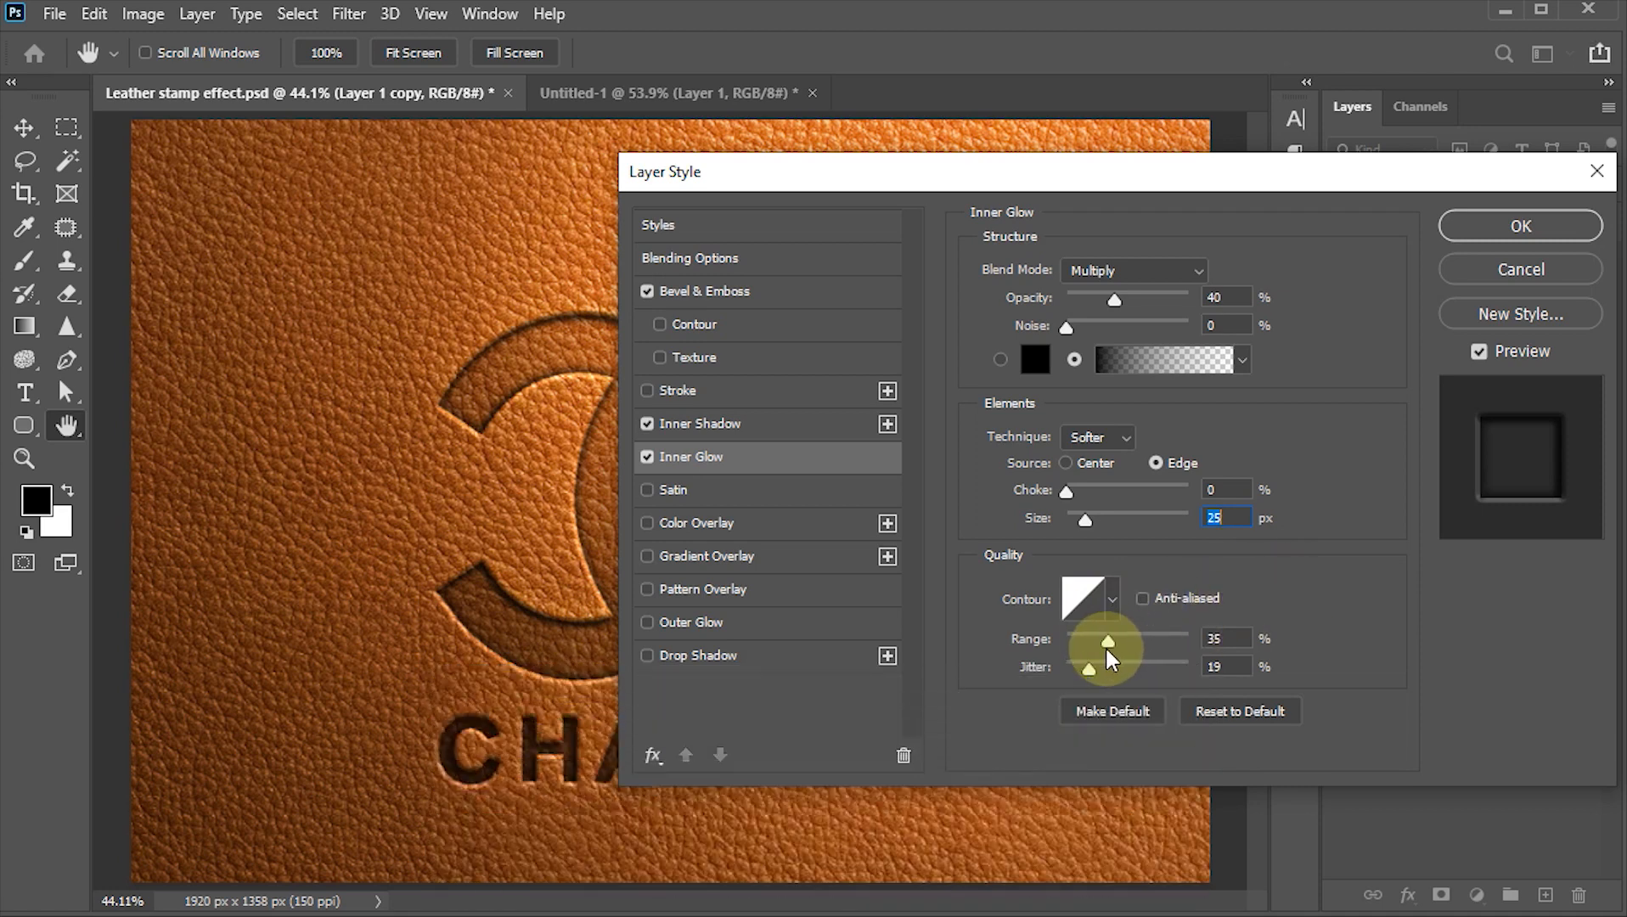
type("70")
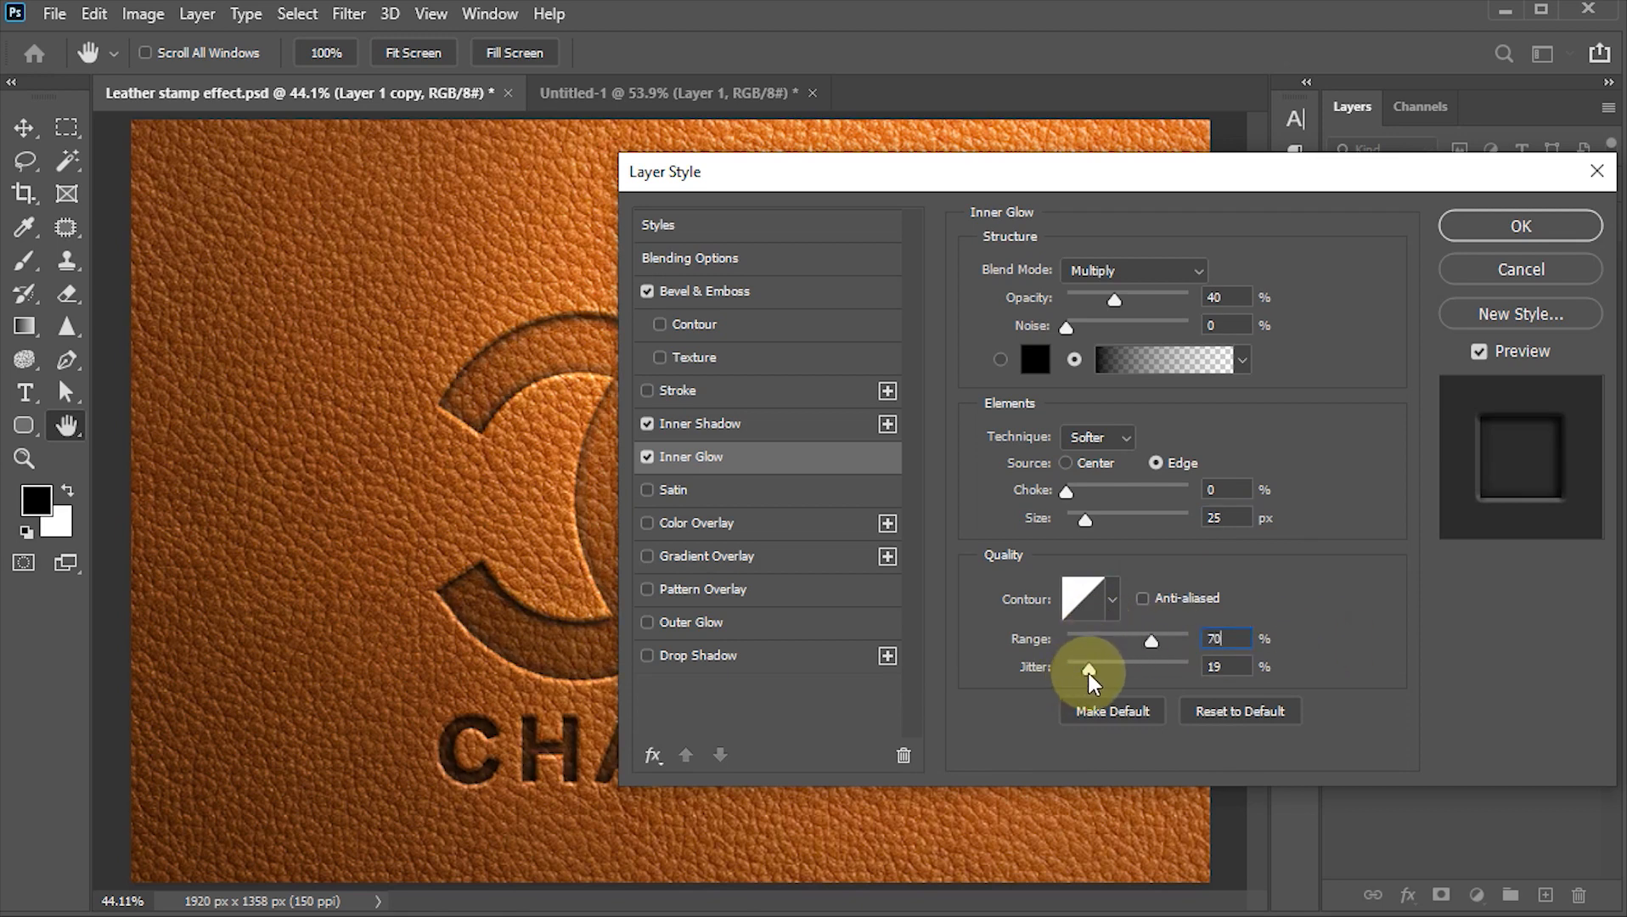
left_click(1228, 666)
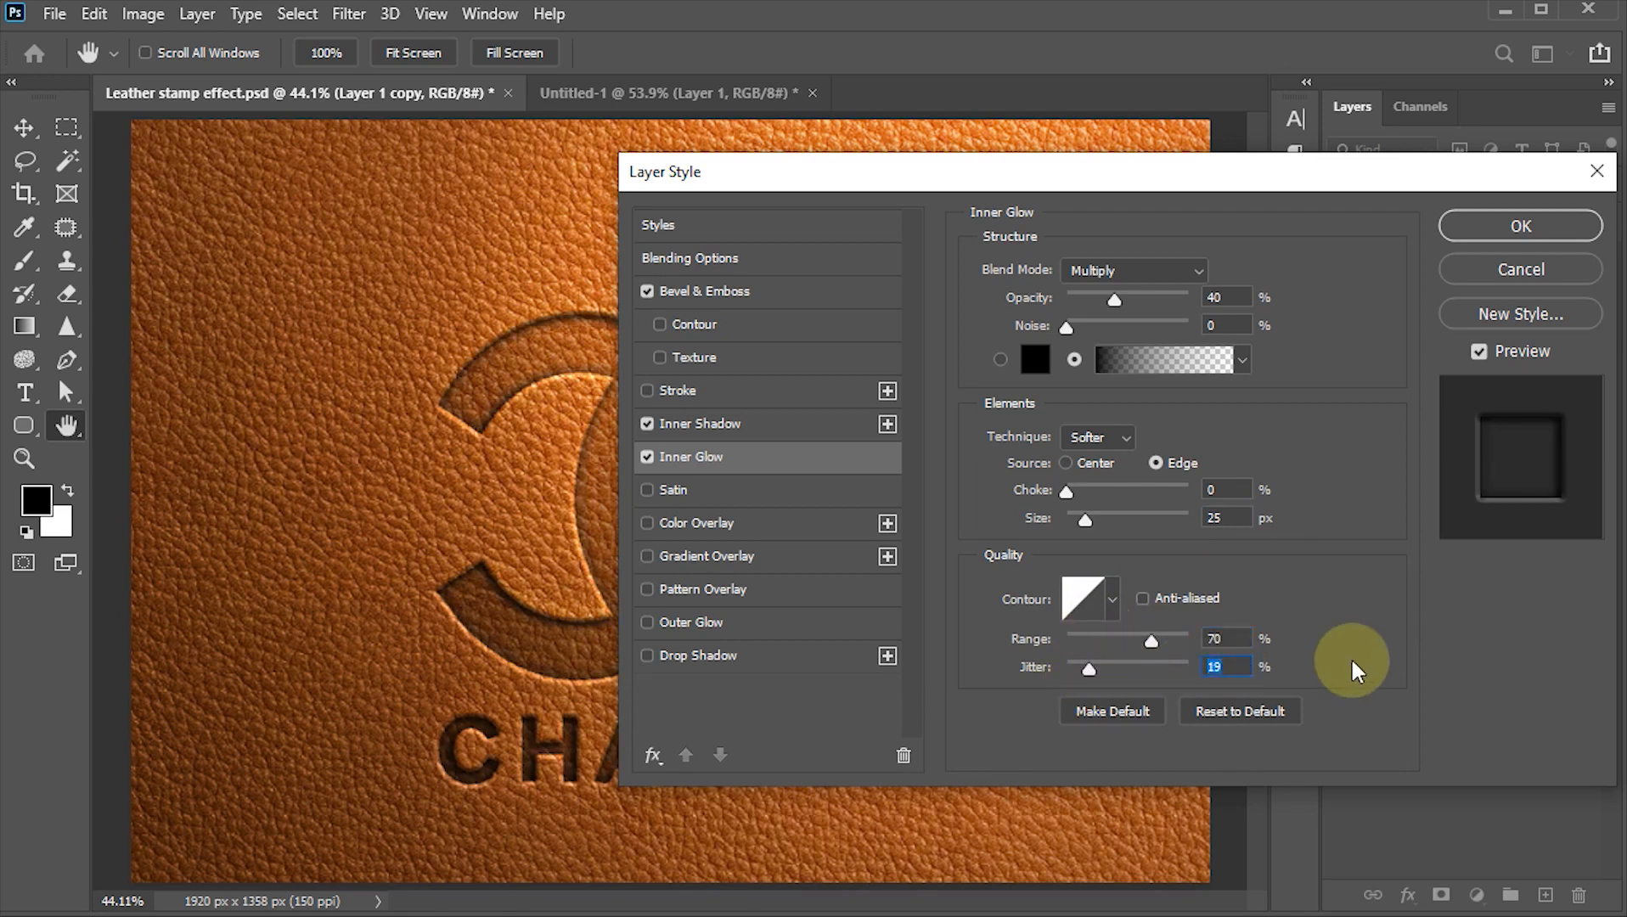
type("28")
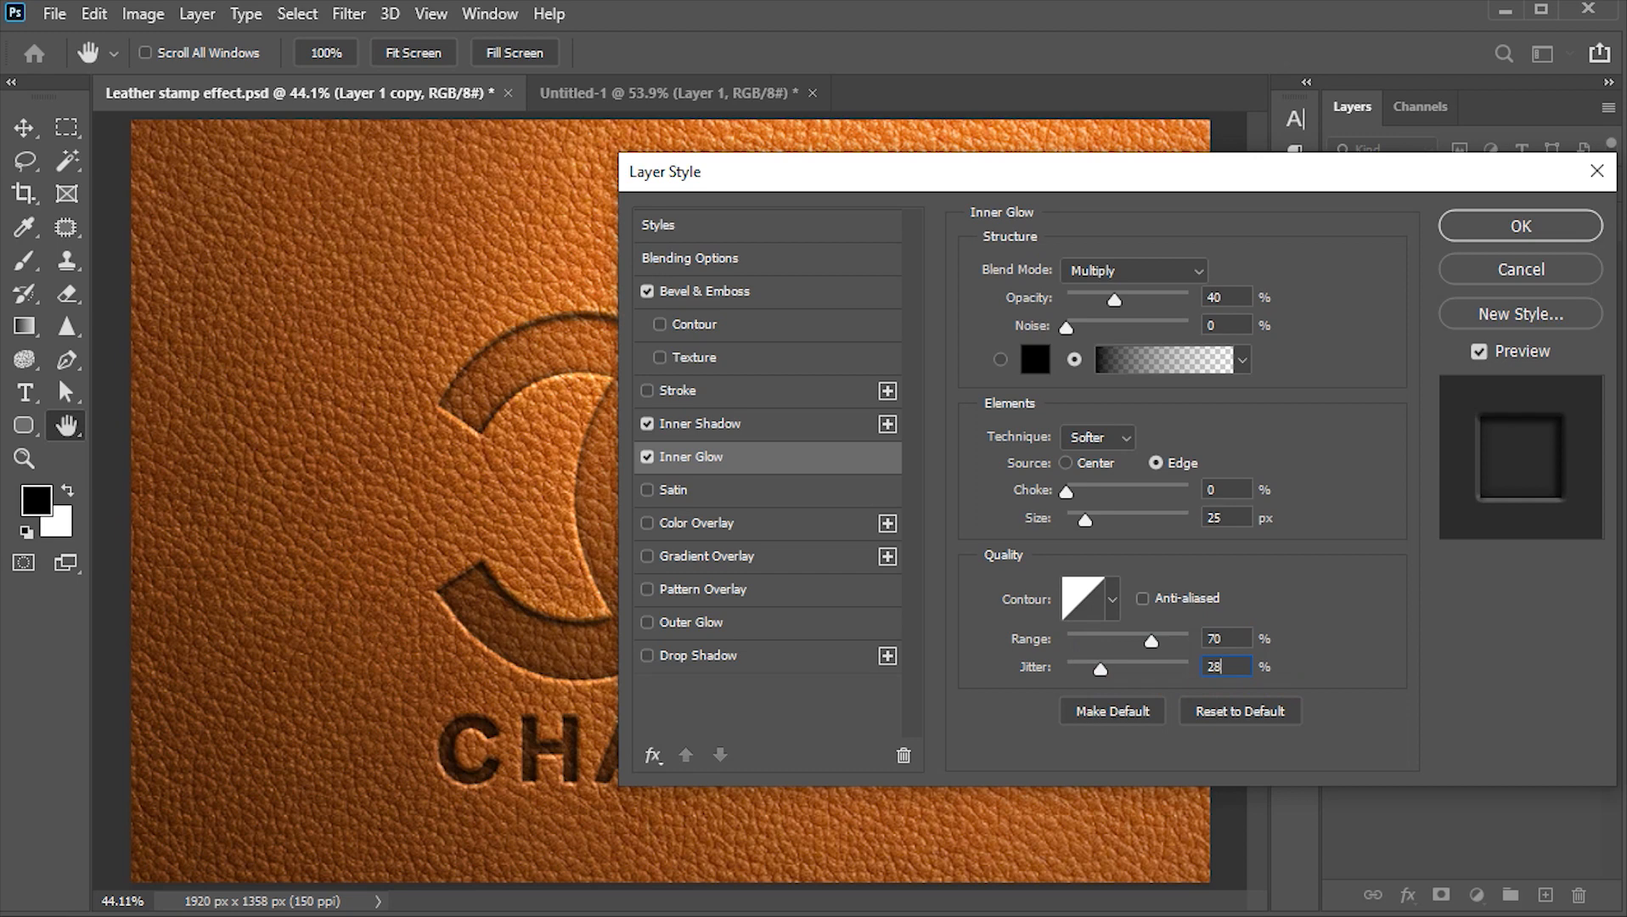
left_click(1357, 669)
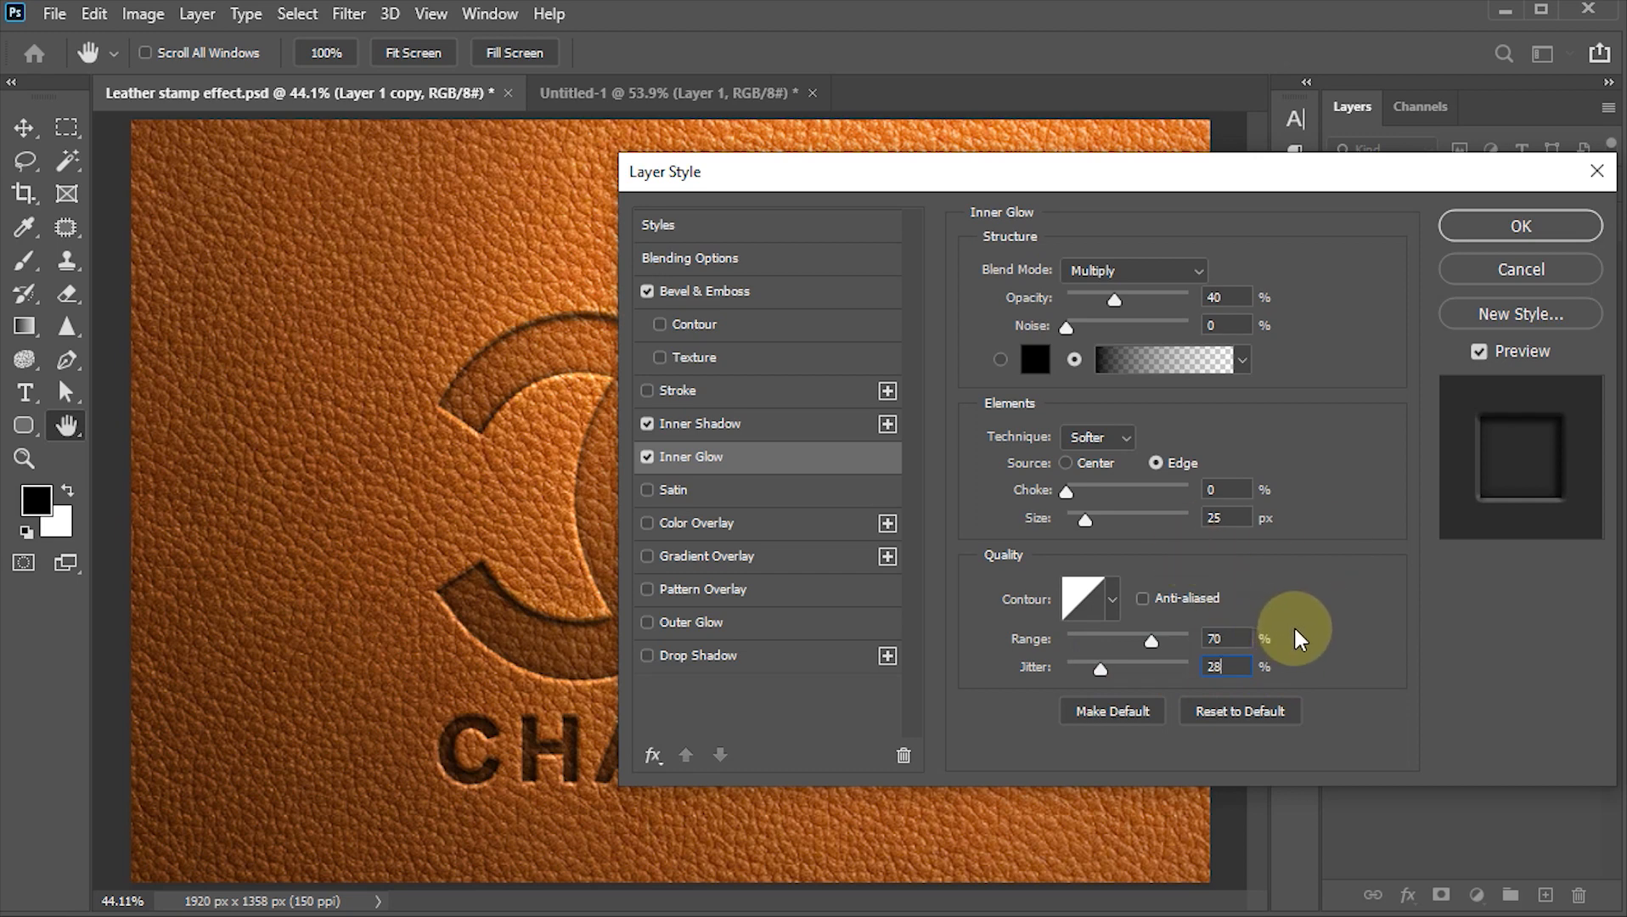
Step: Enable Drop Shadow on Layer 1 copy with 20% opacity and a 45° angle
left_click(683, 654)
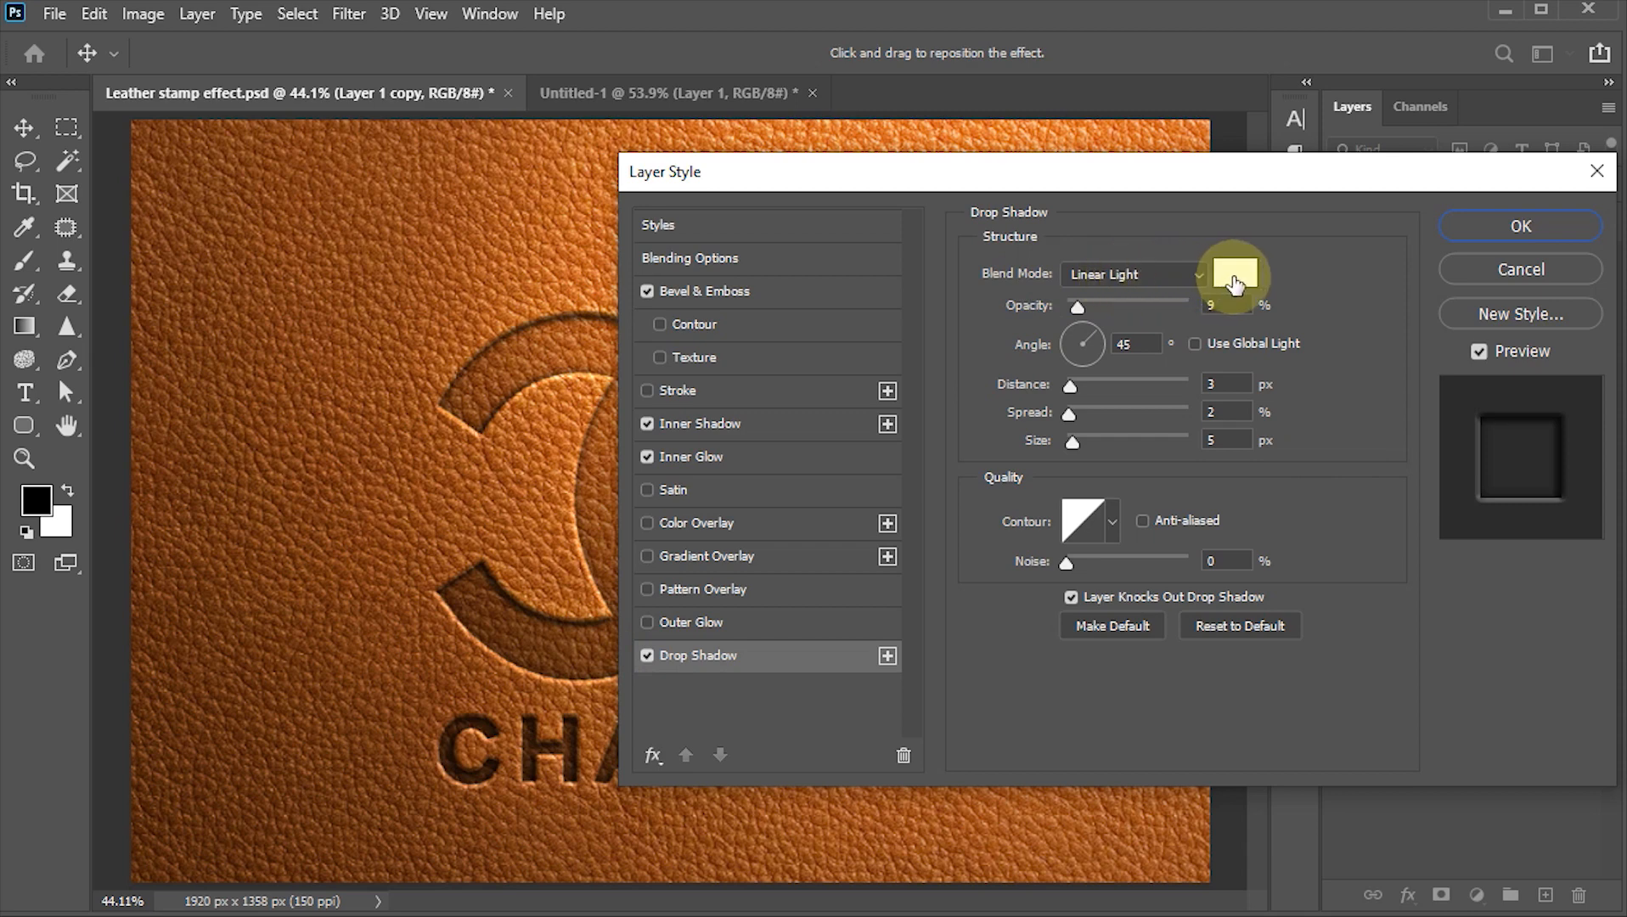
left_click(1223, 304)
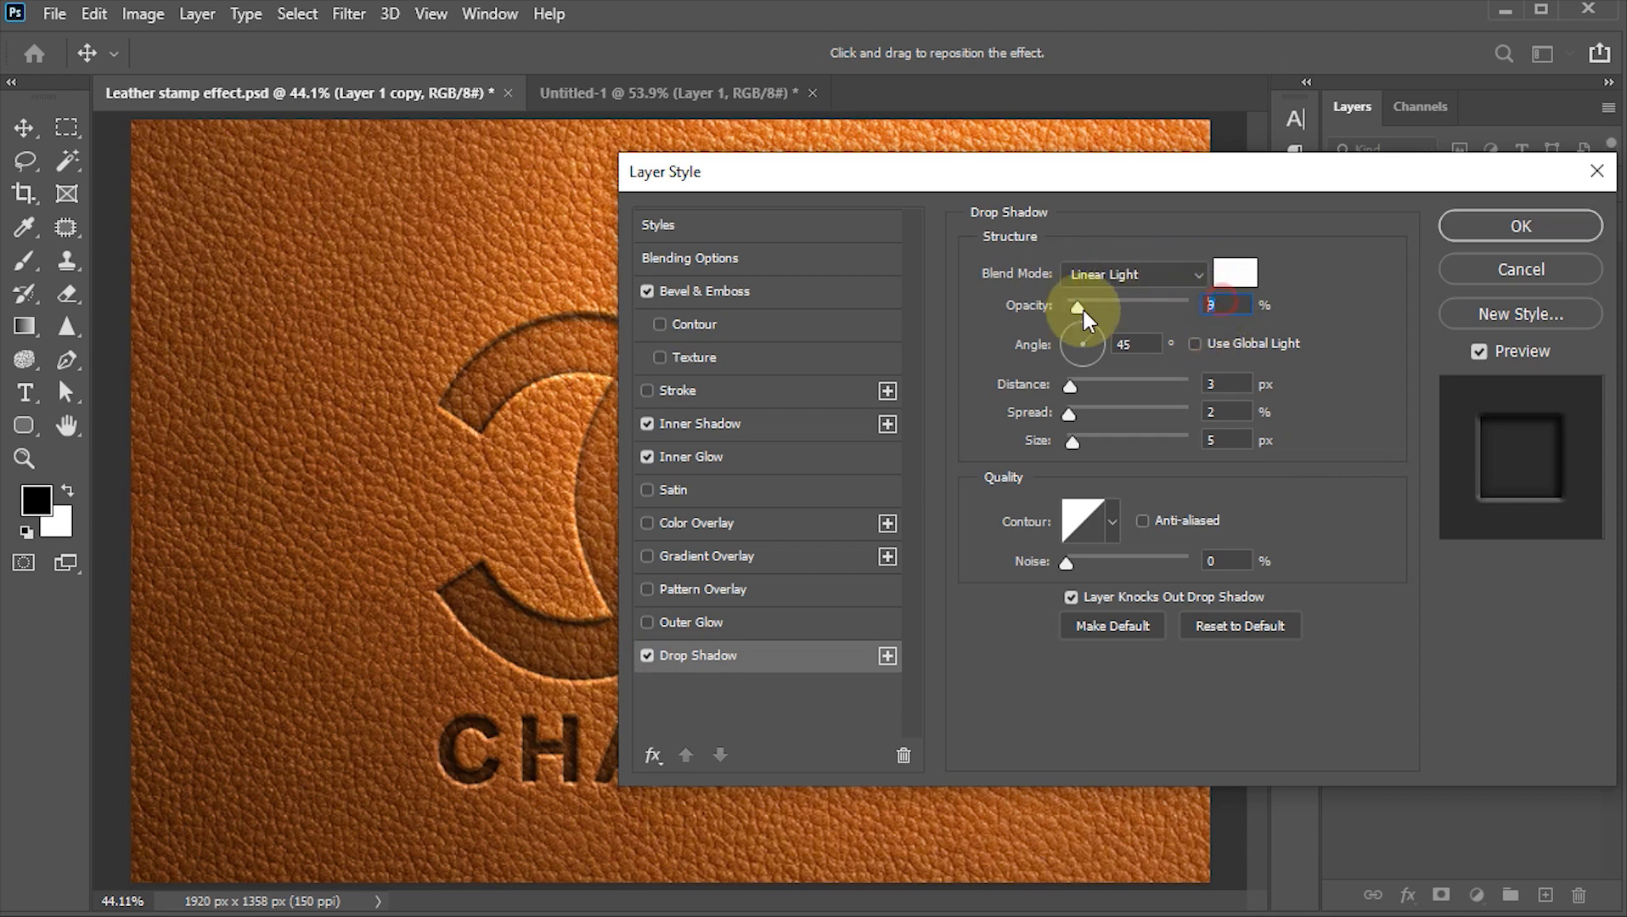
type("20")
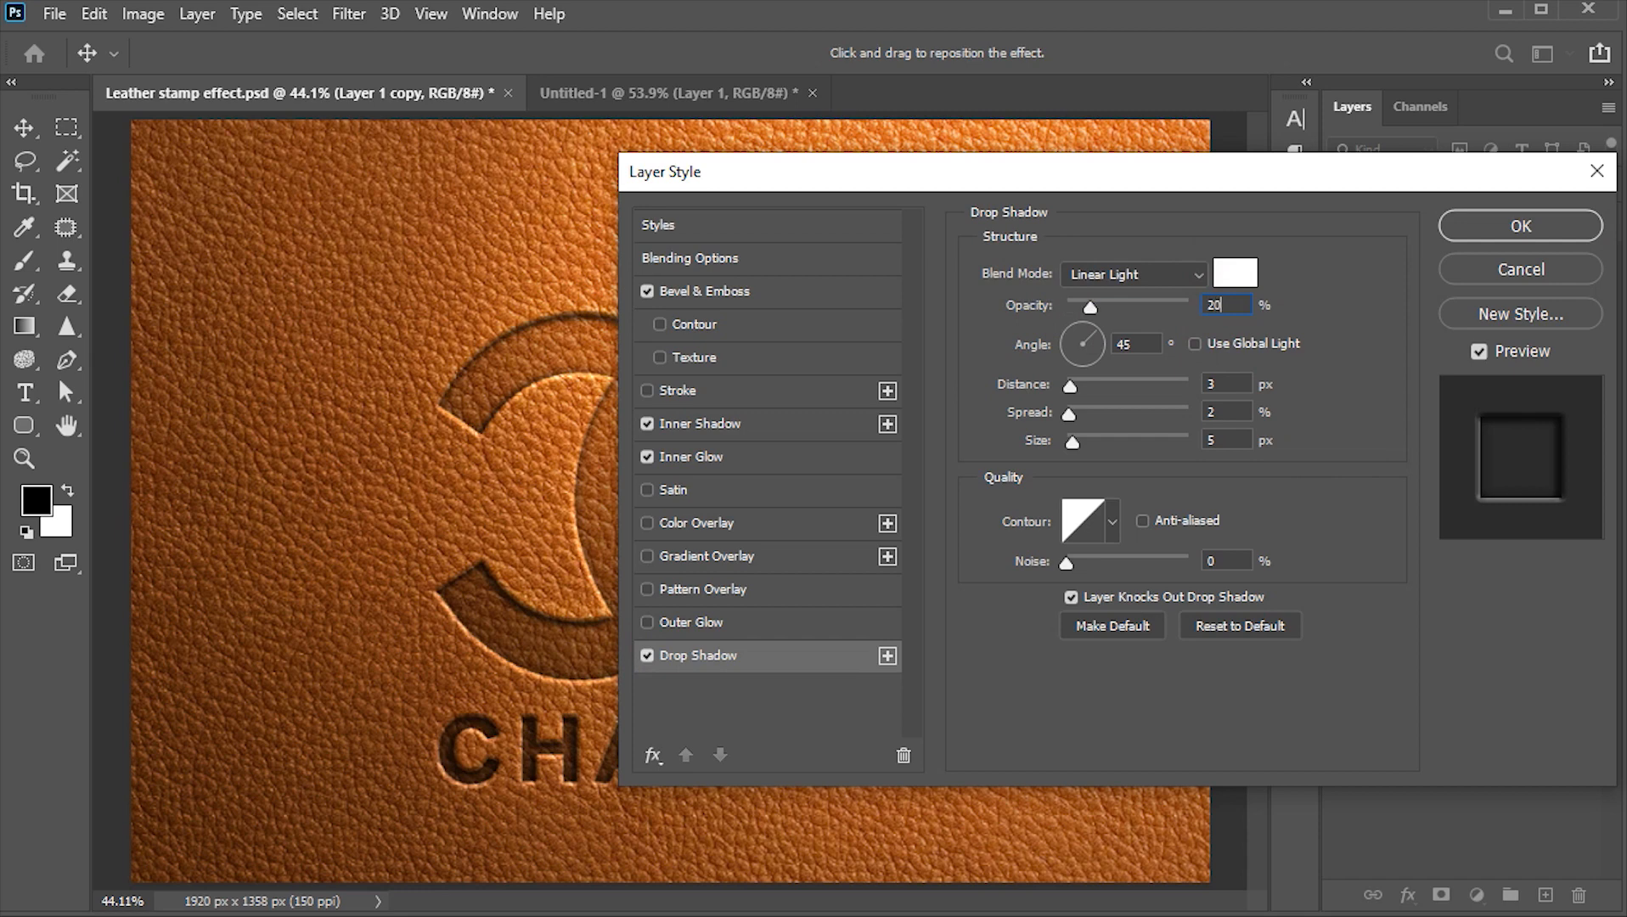
left_click(1130, 344)
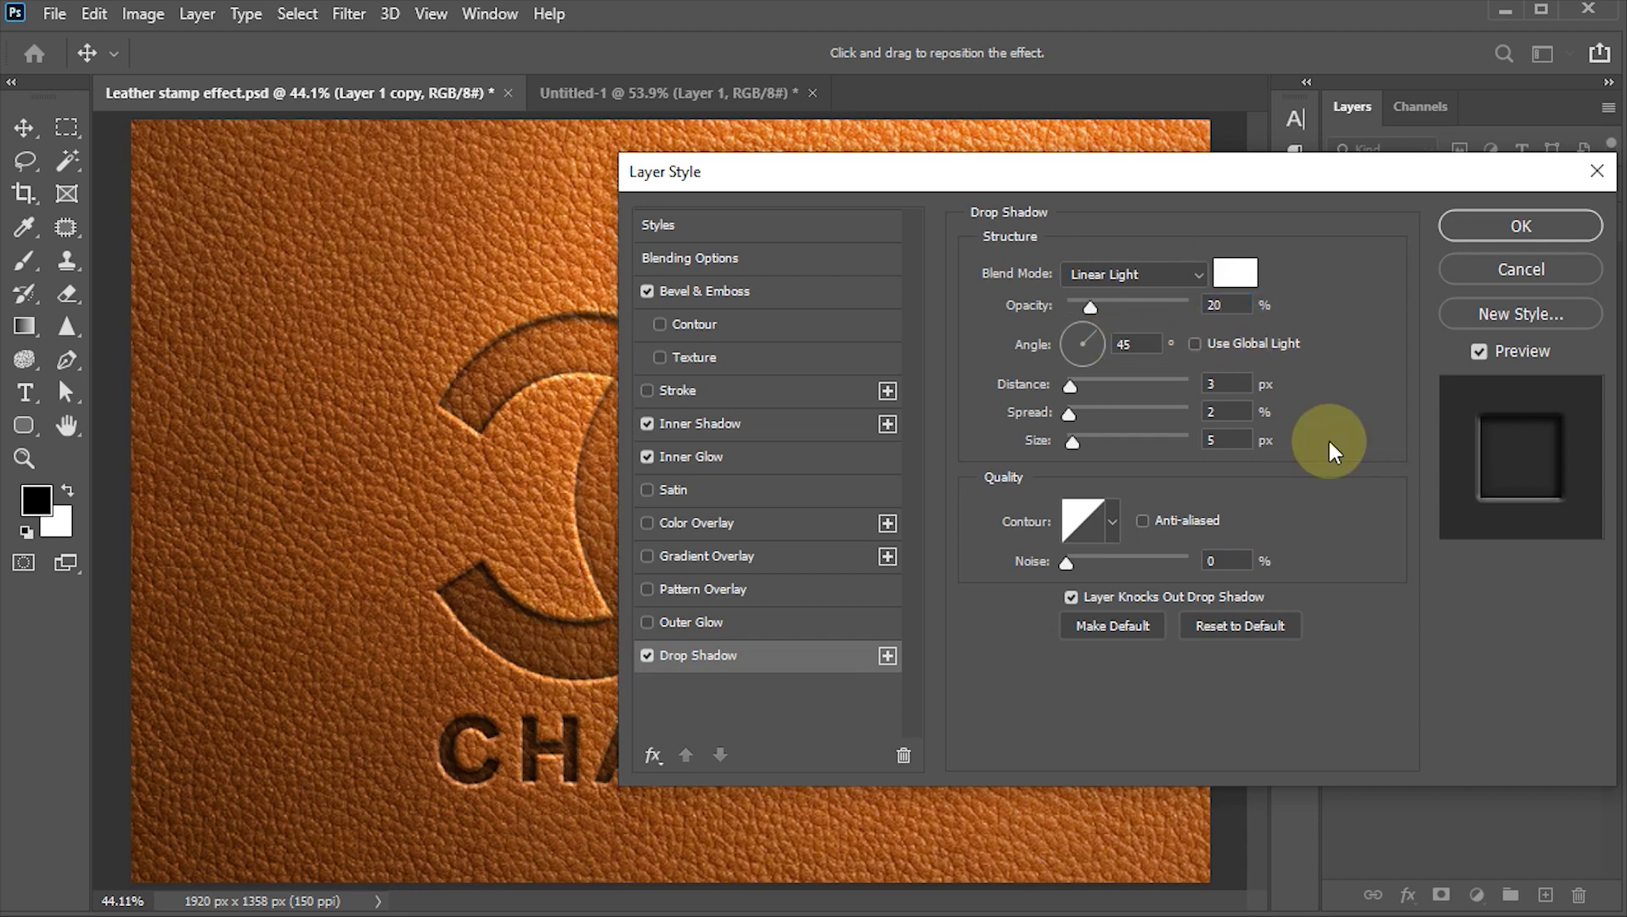
type("45")
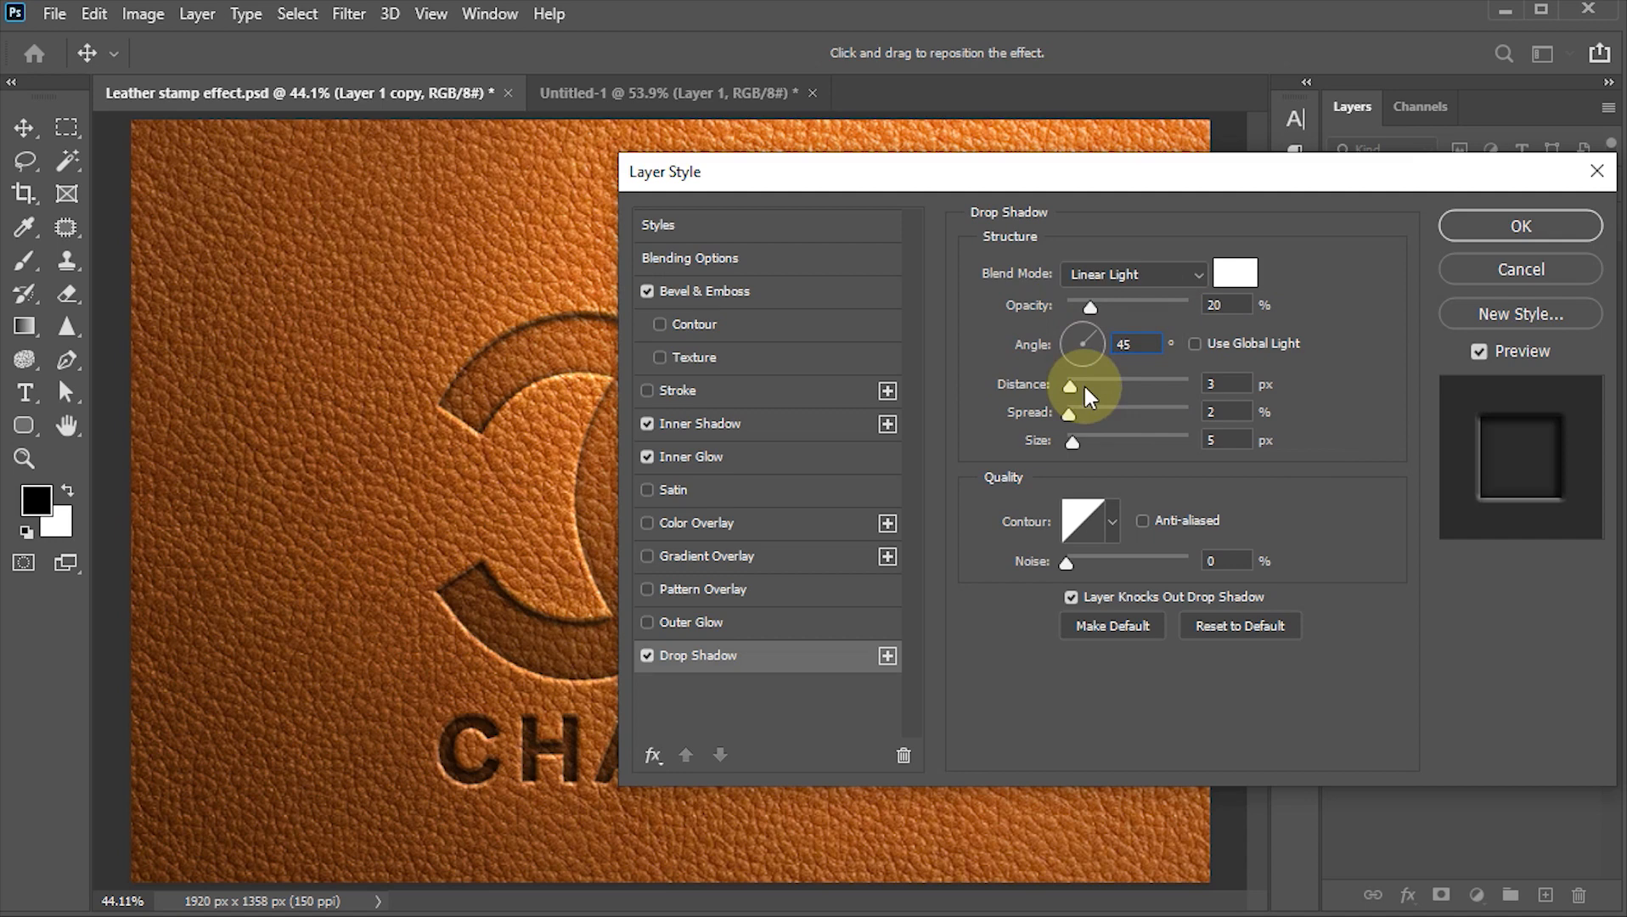
Step: Set the drop shadow's distance to 6 px, spread to 10% and size to 22 px, and apply the layer style
key("Tab")
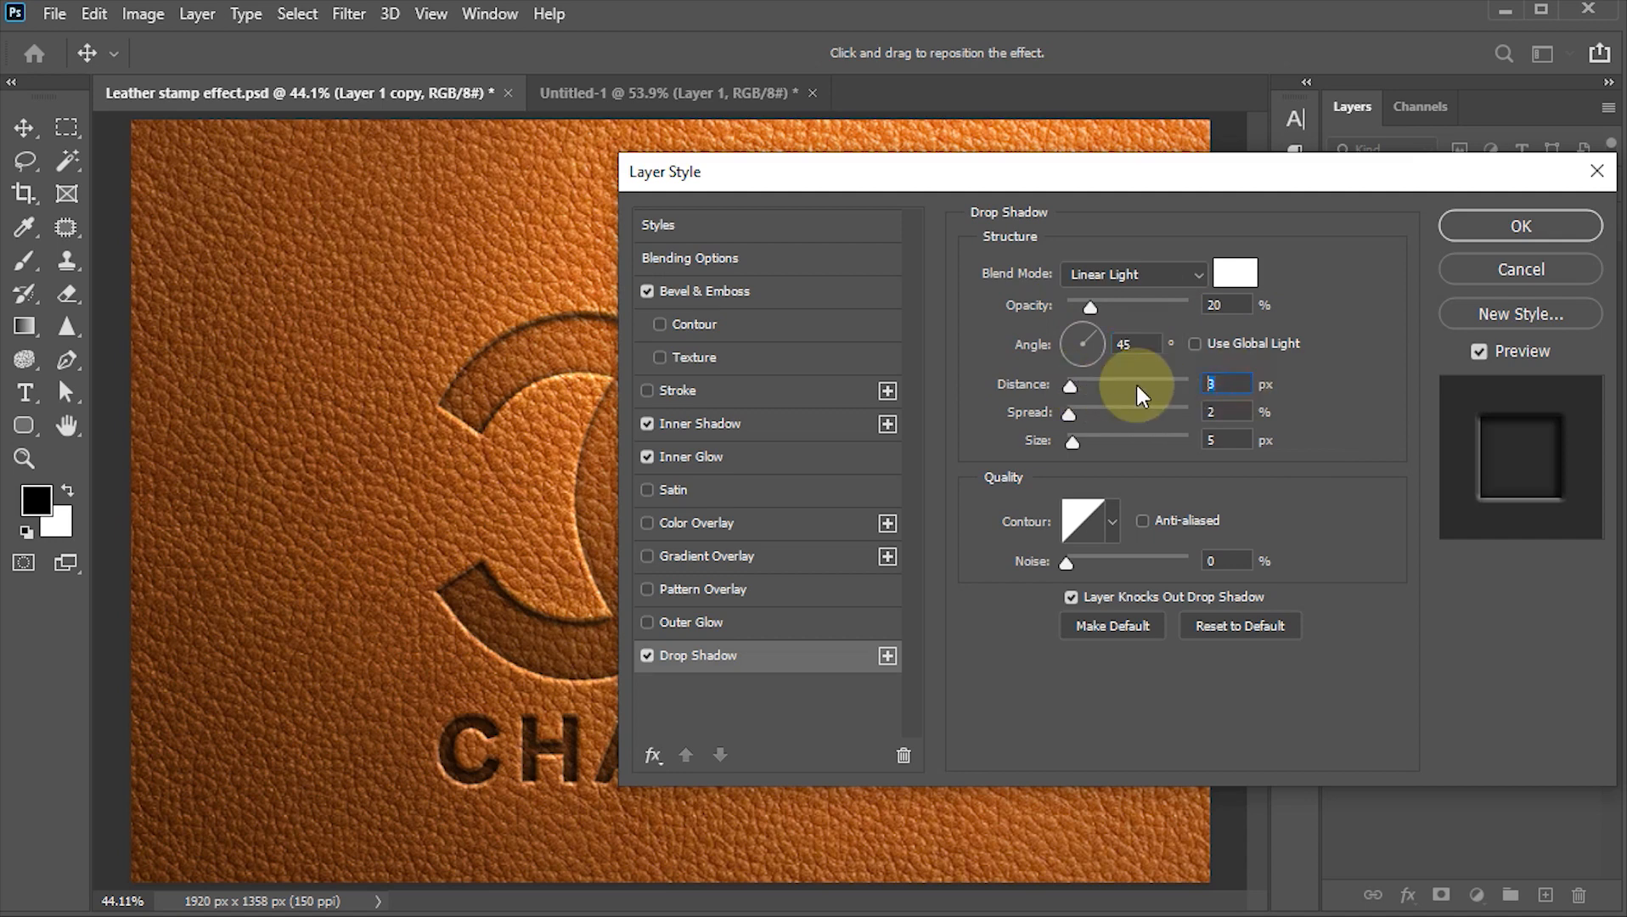
type("6")
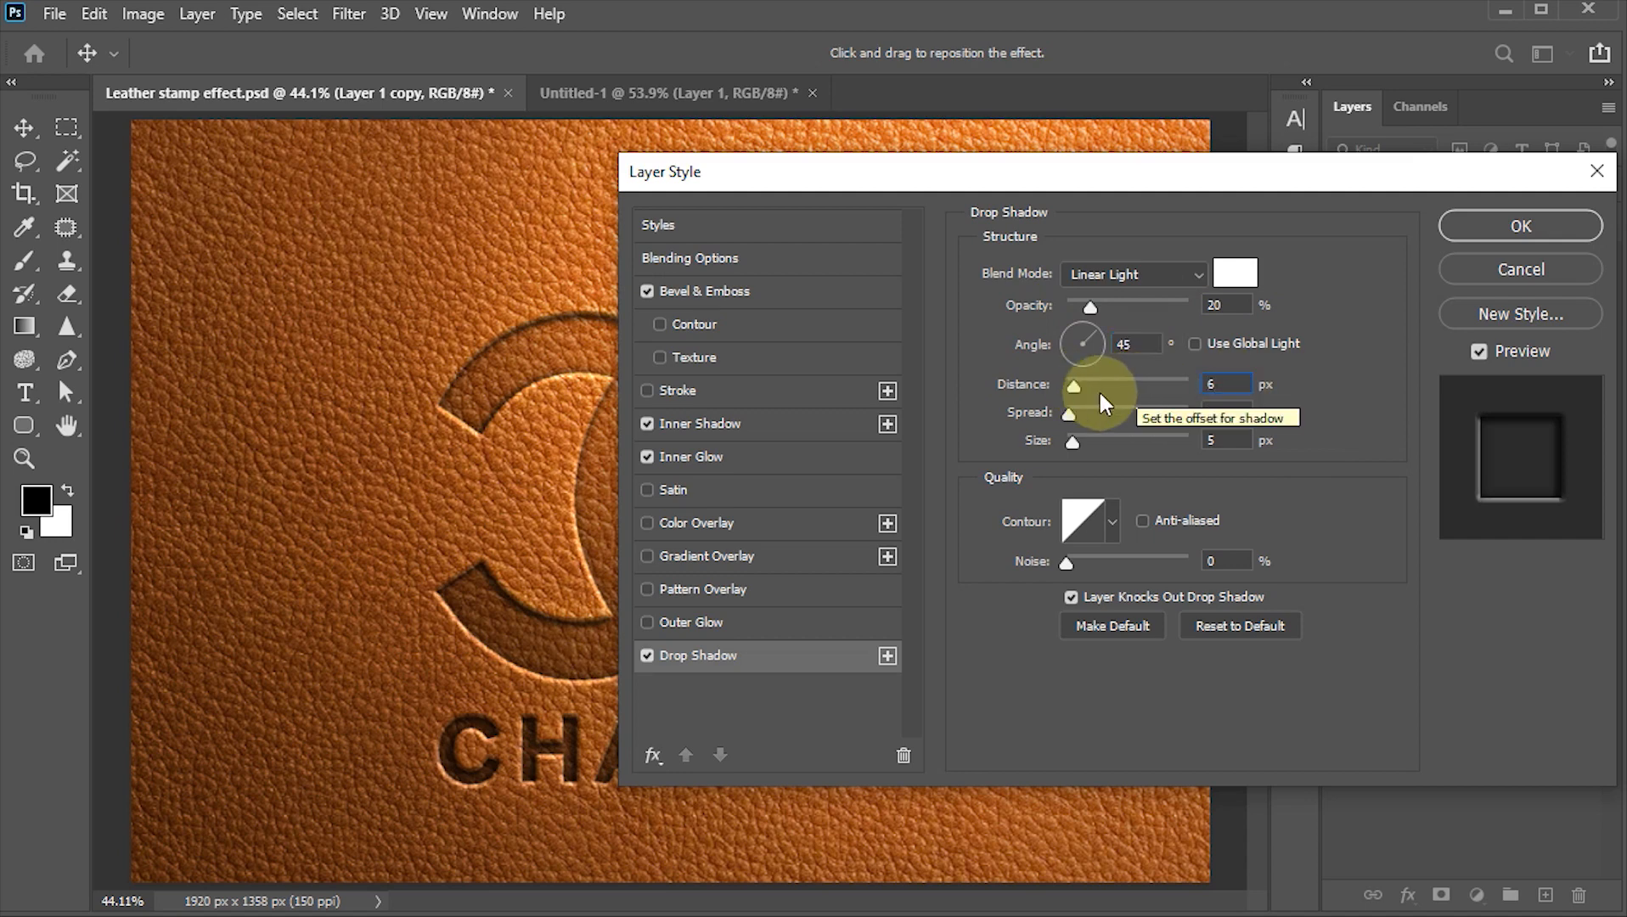
key("Tab")
type("1")
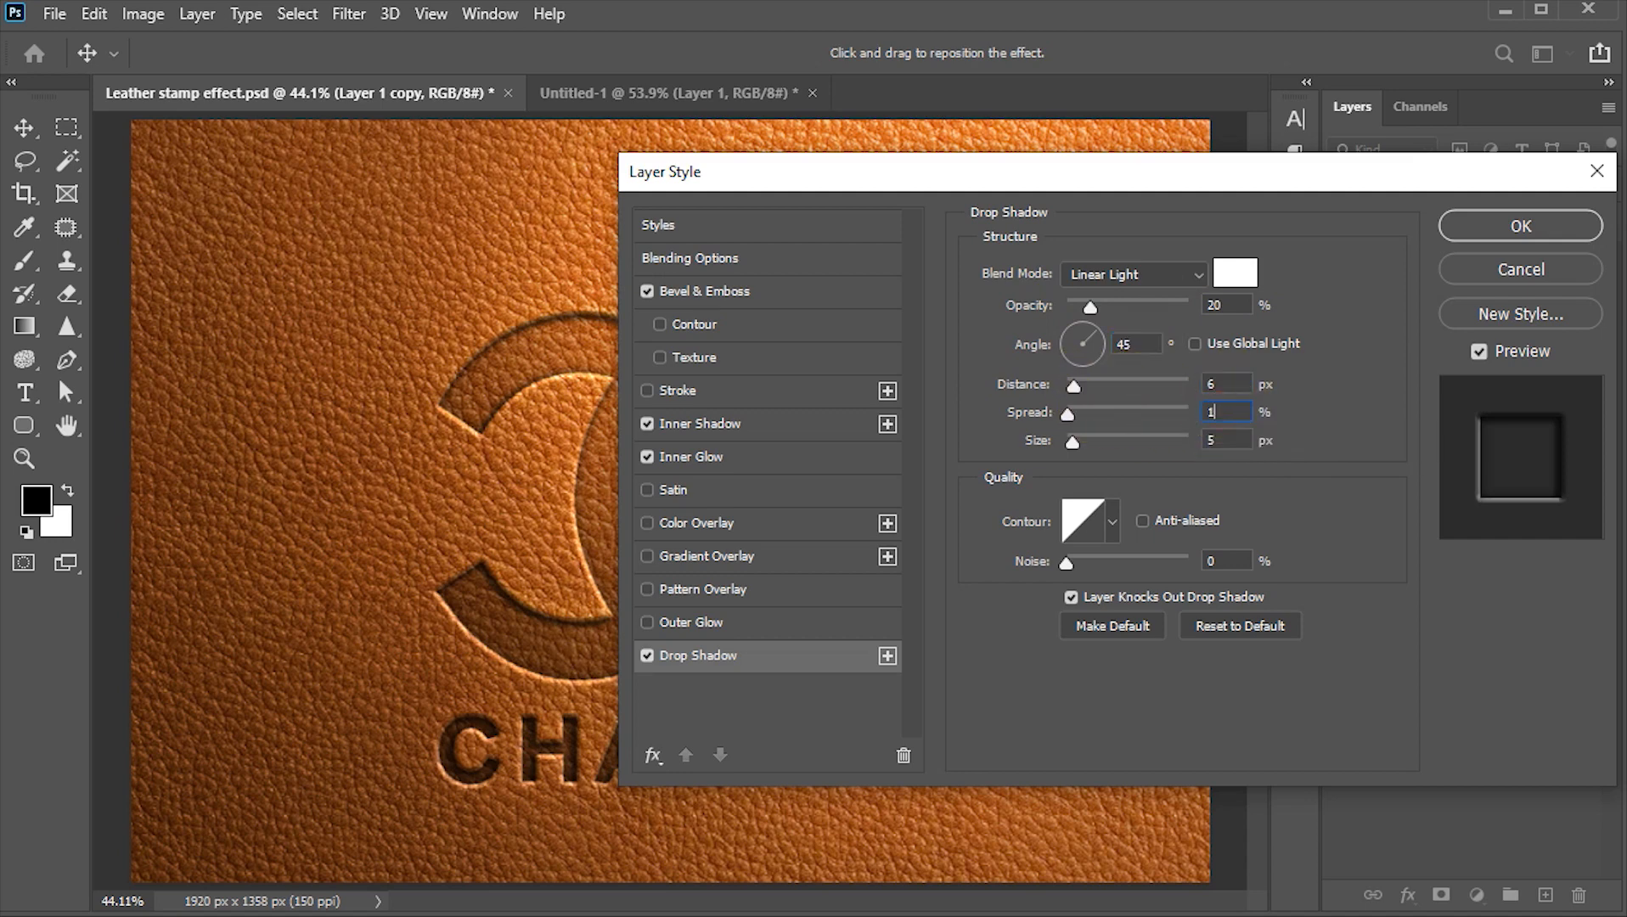
type("0")
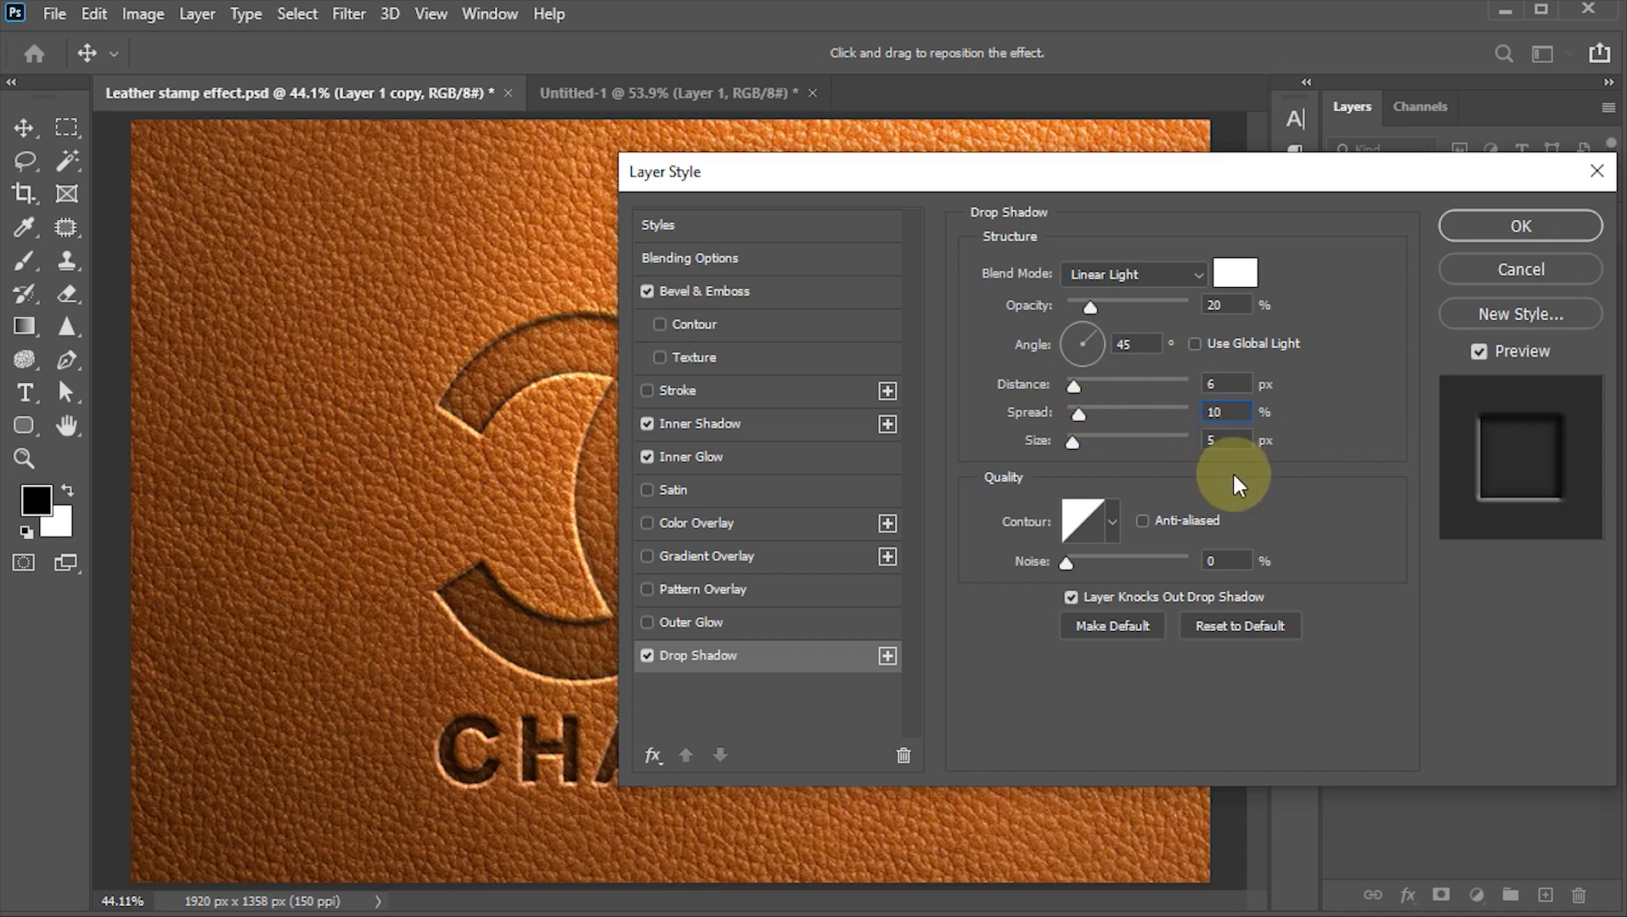
key("Tab")
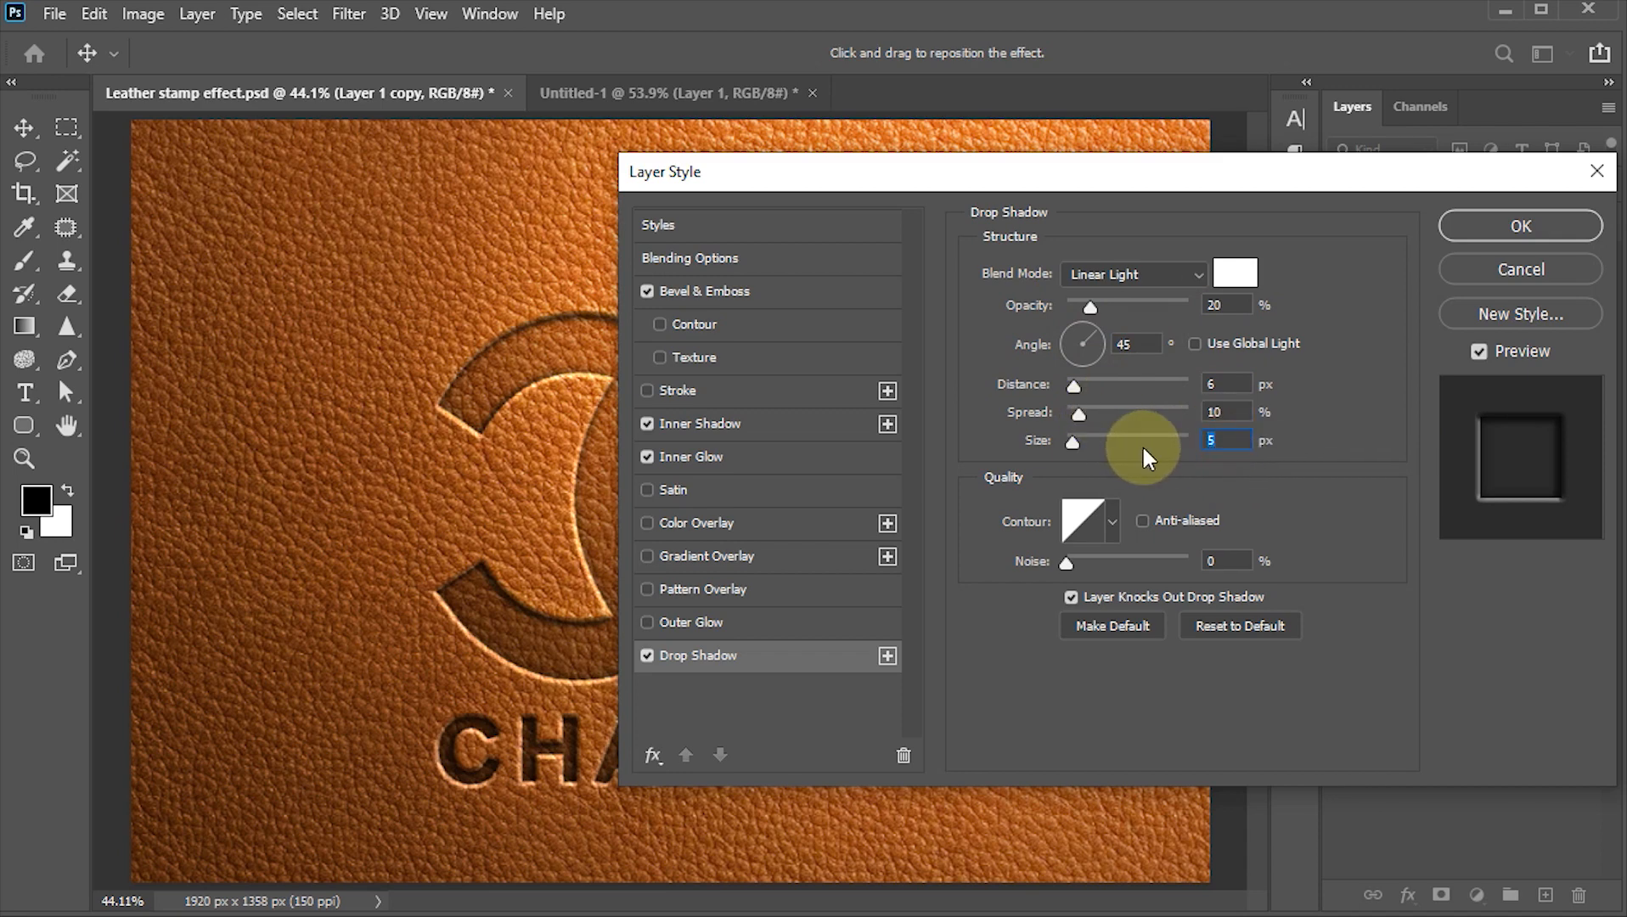
type("22")
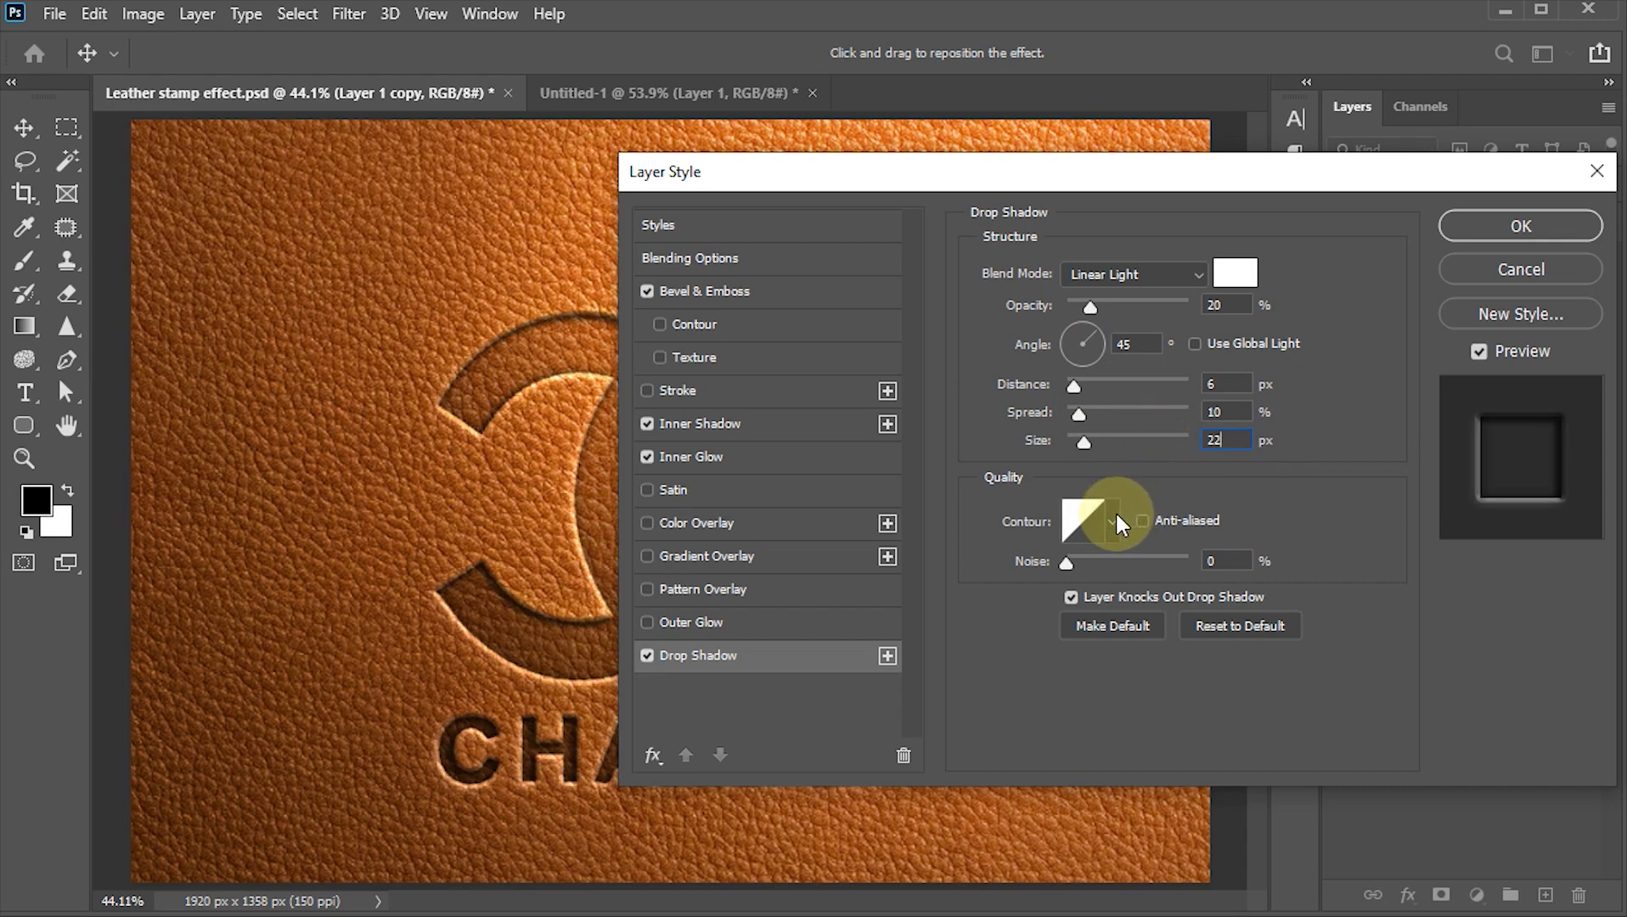
left_click(1236, 563)
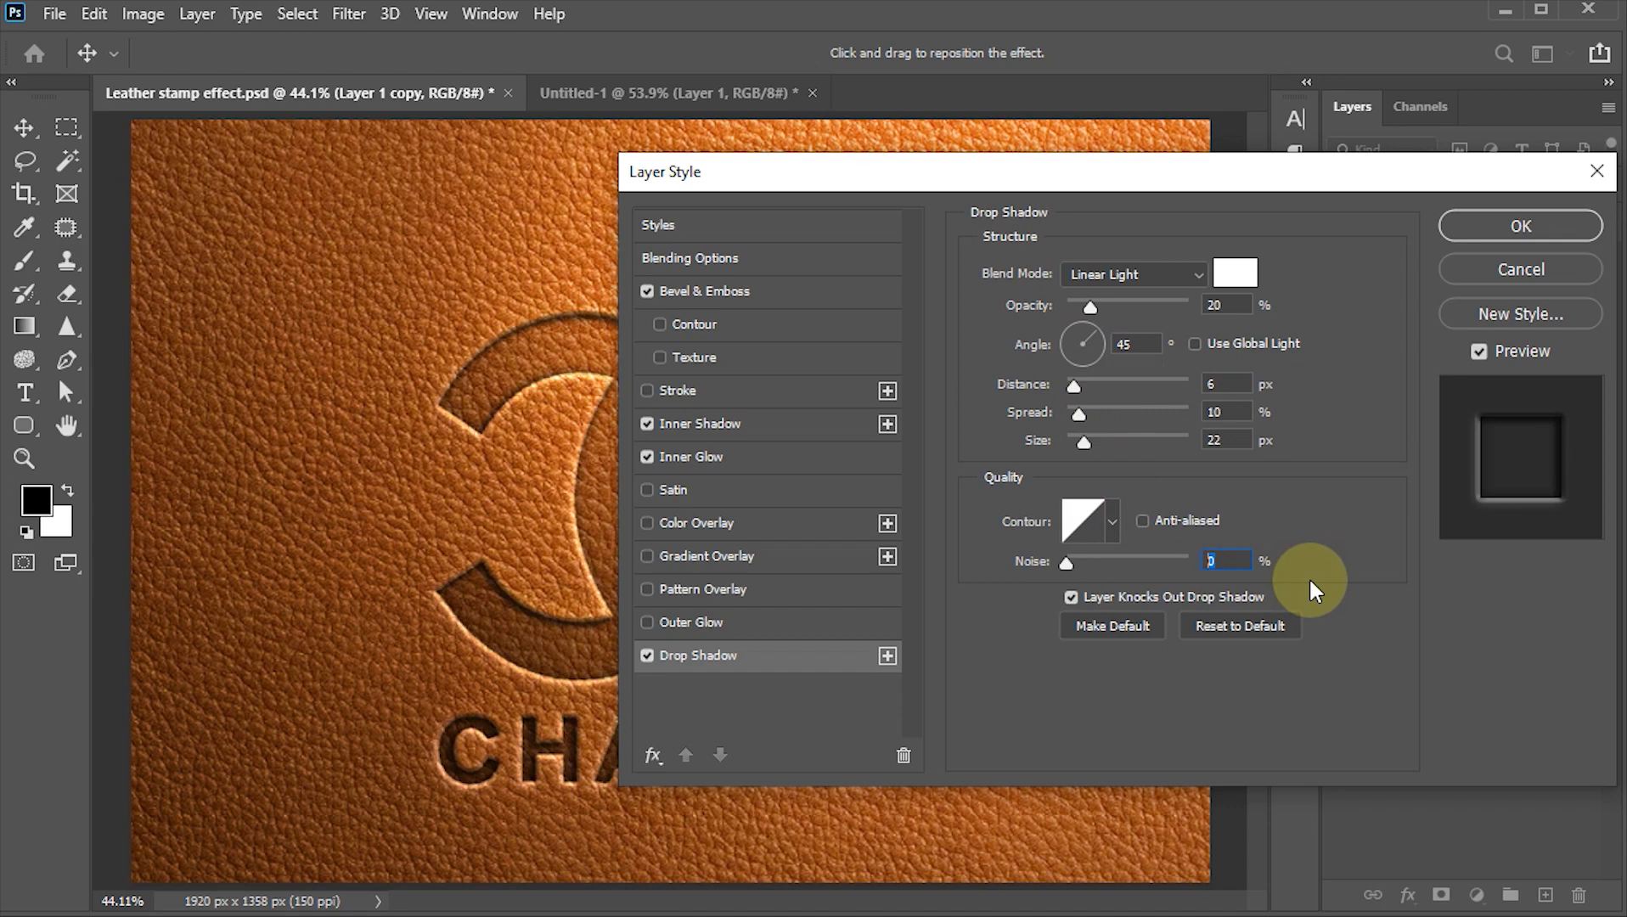
left_click(1505, 229)
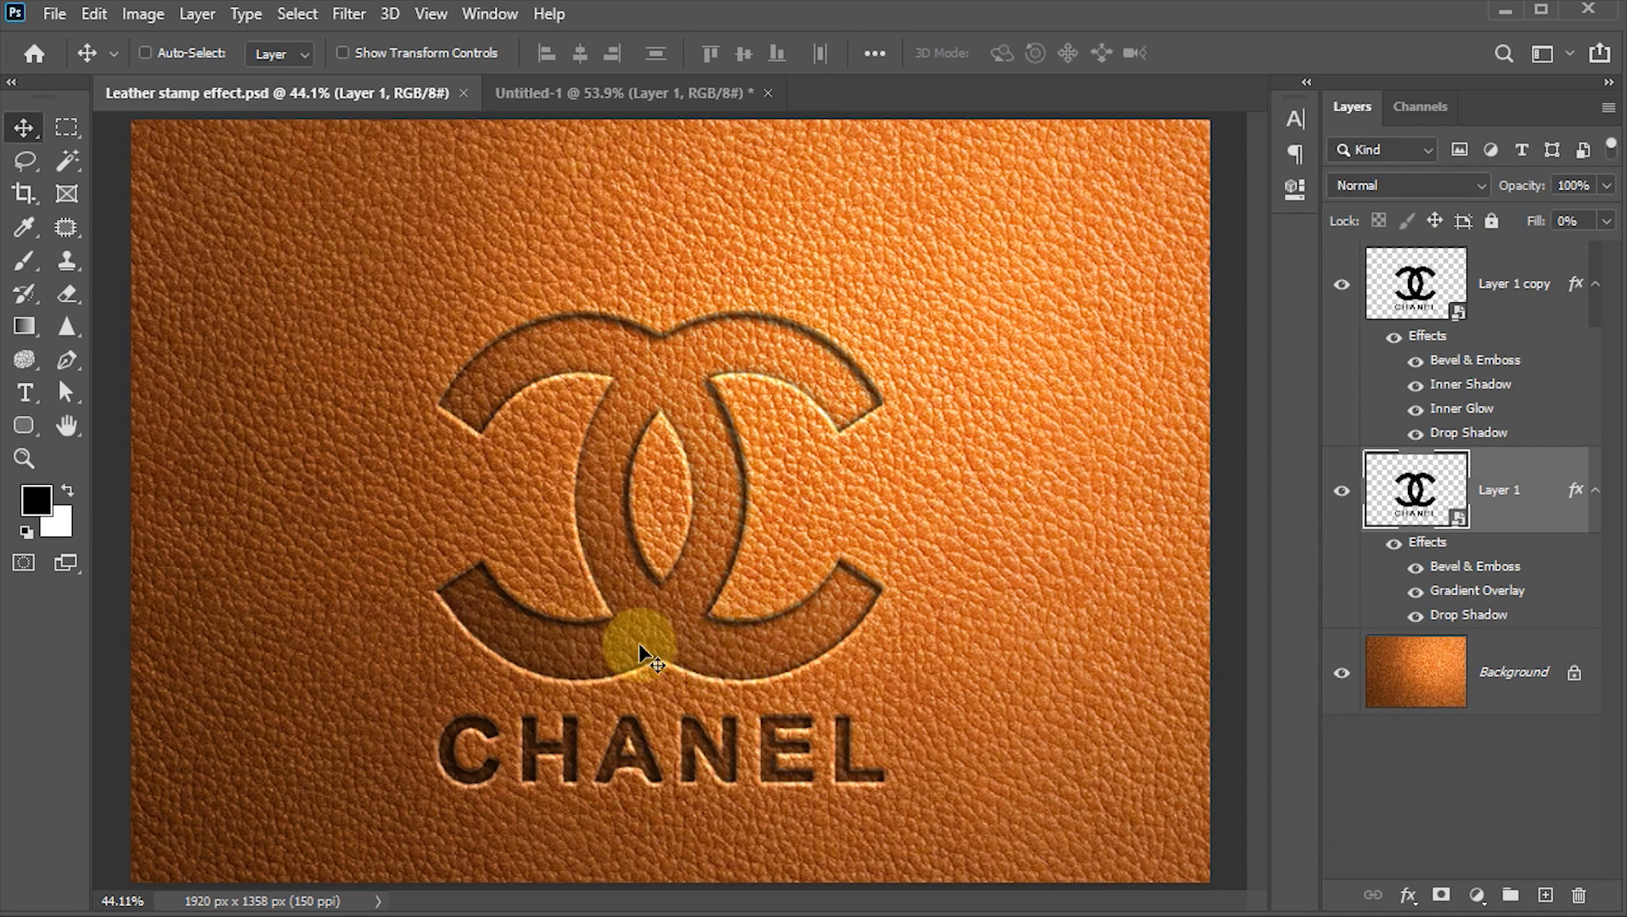
Step: Group the two logo layers, Layer 1 and Layer 1 copy
left_click(1427, 291, "shift")
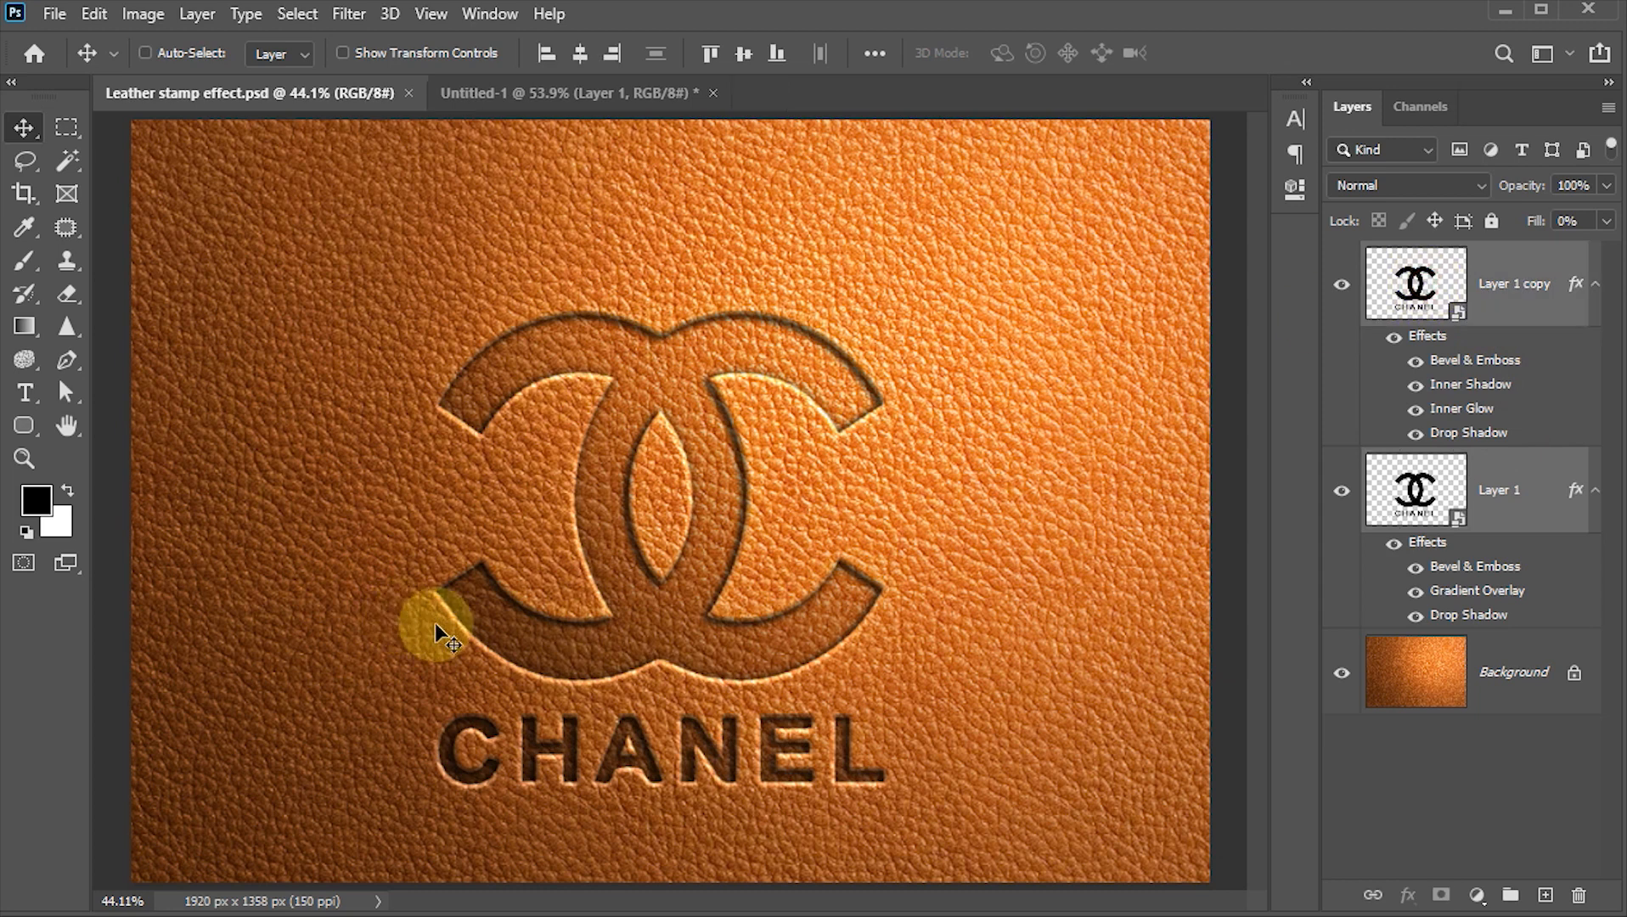
key("ctrl")
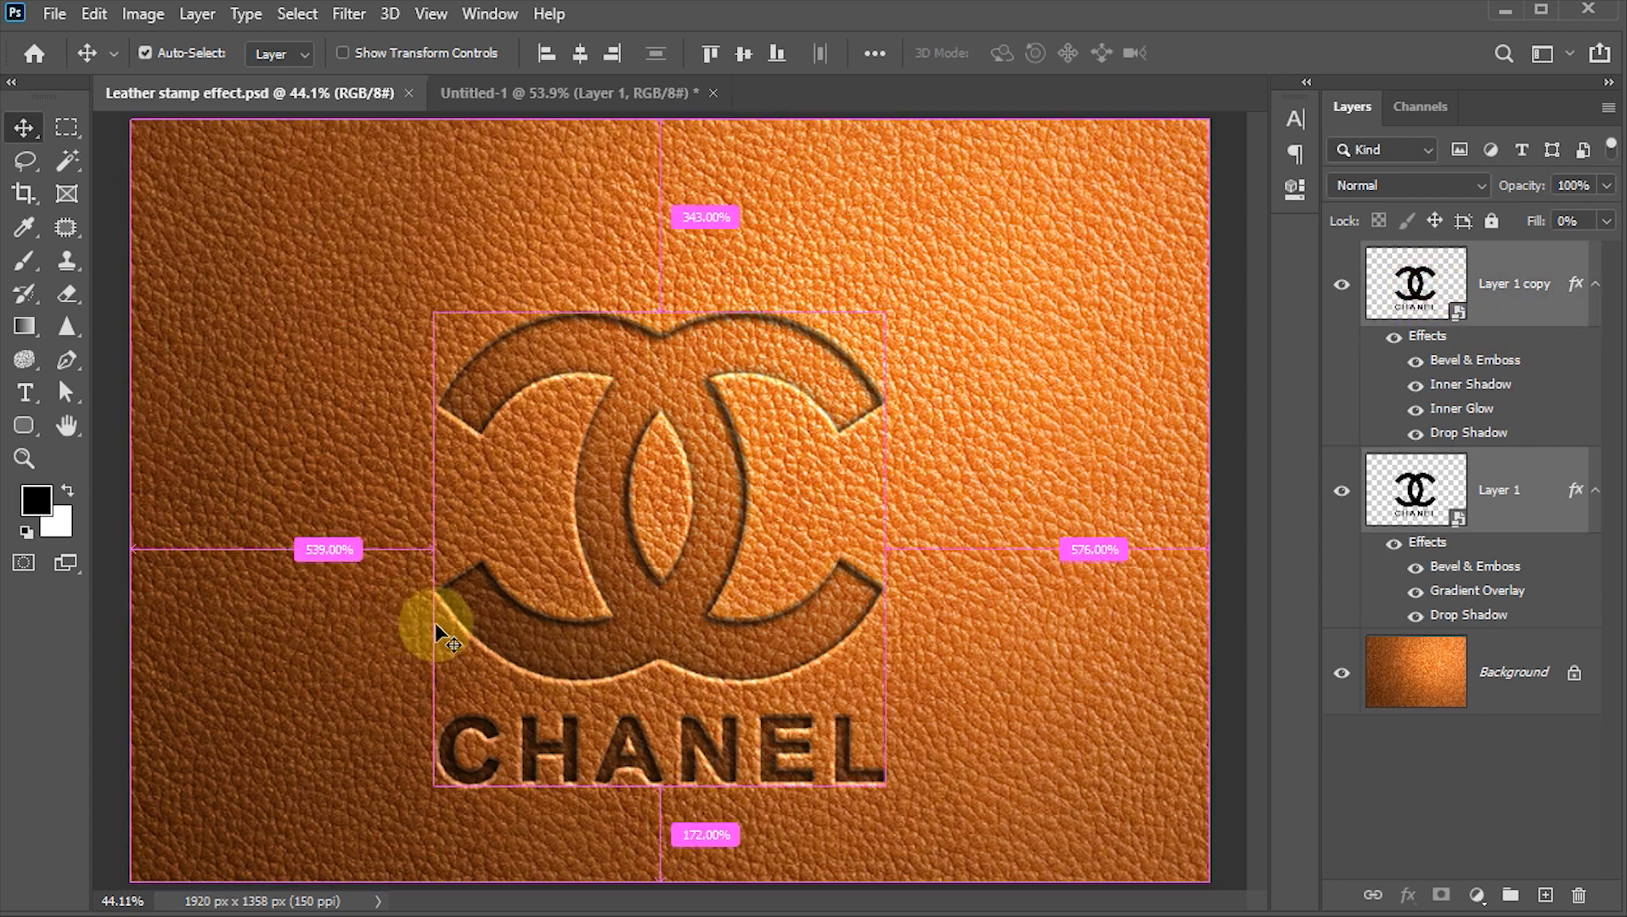
key("ctrl+g")
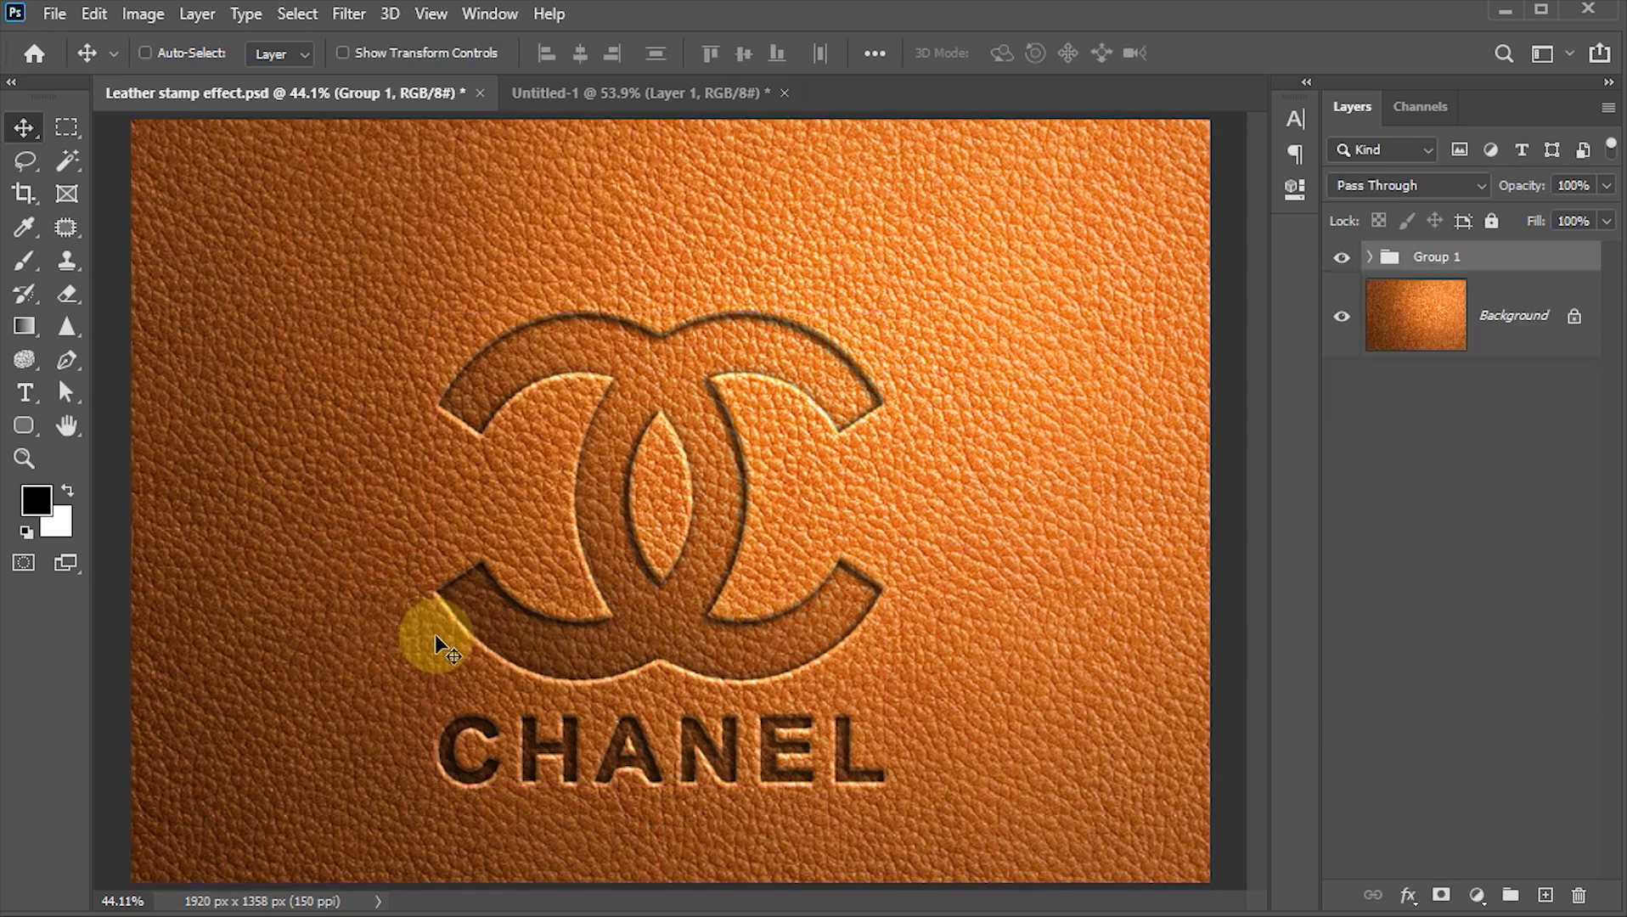
Step: Convert the logo group and the Background layer into one smart object and save the document
left_click(1435, 319)
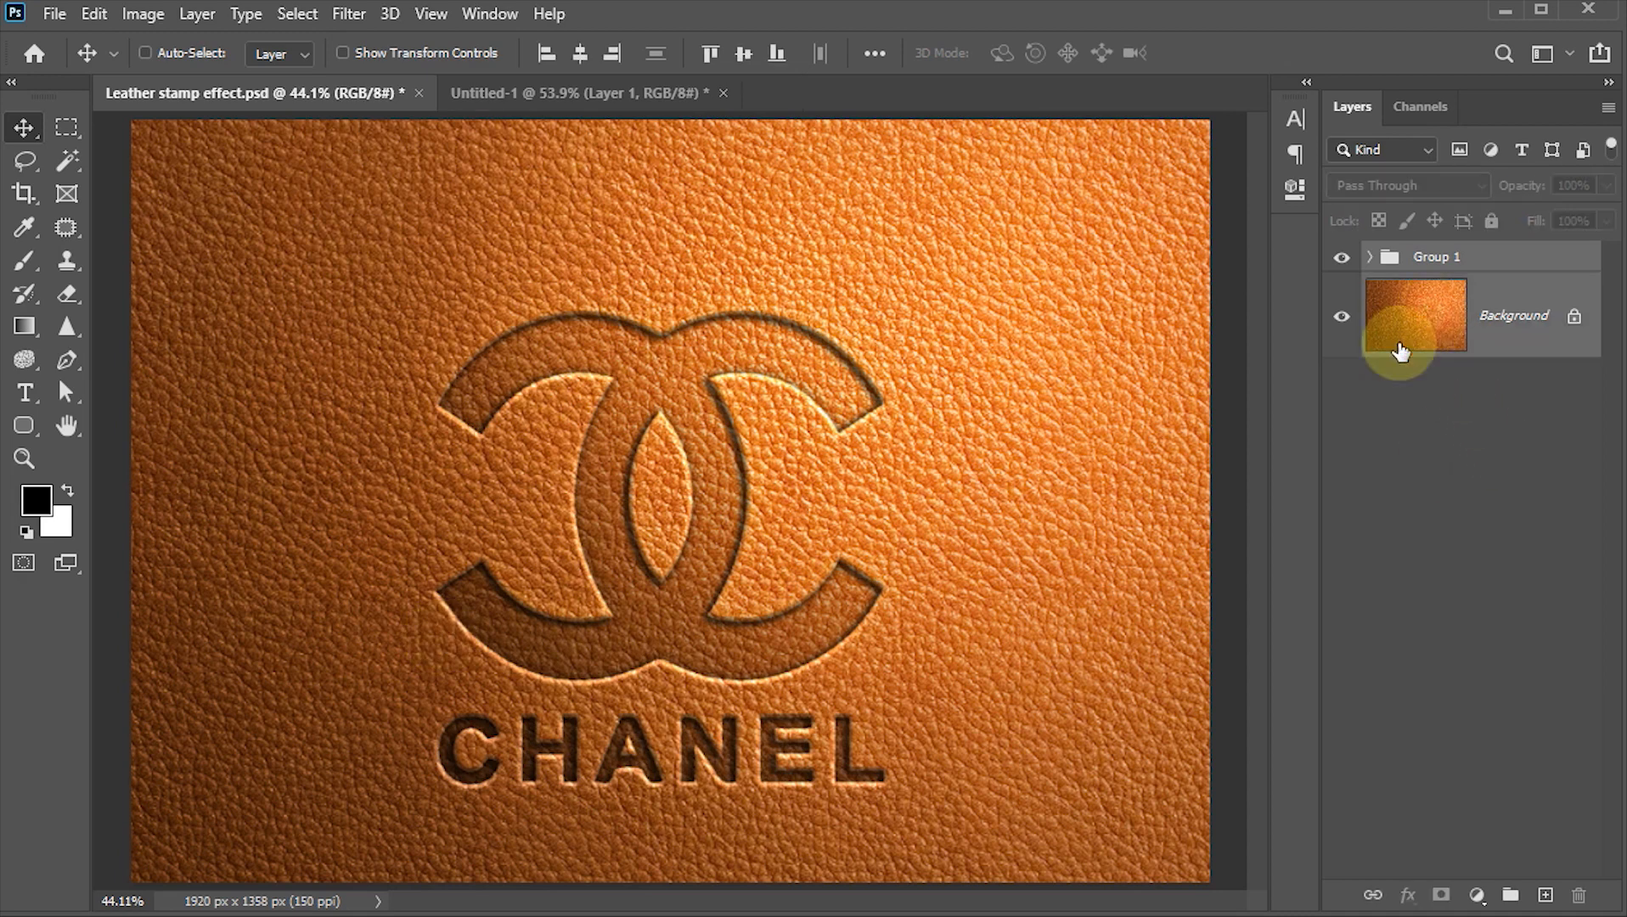
left_click(1611, 111)
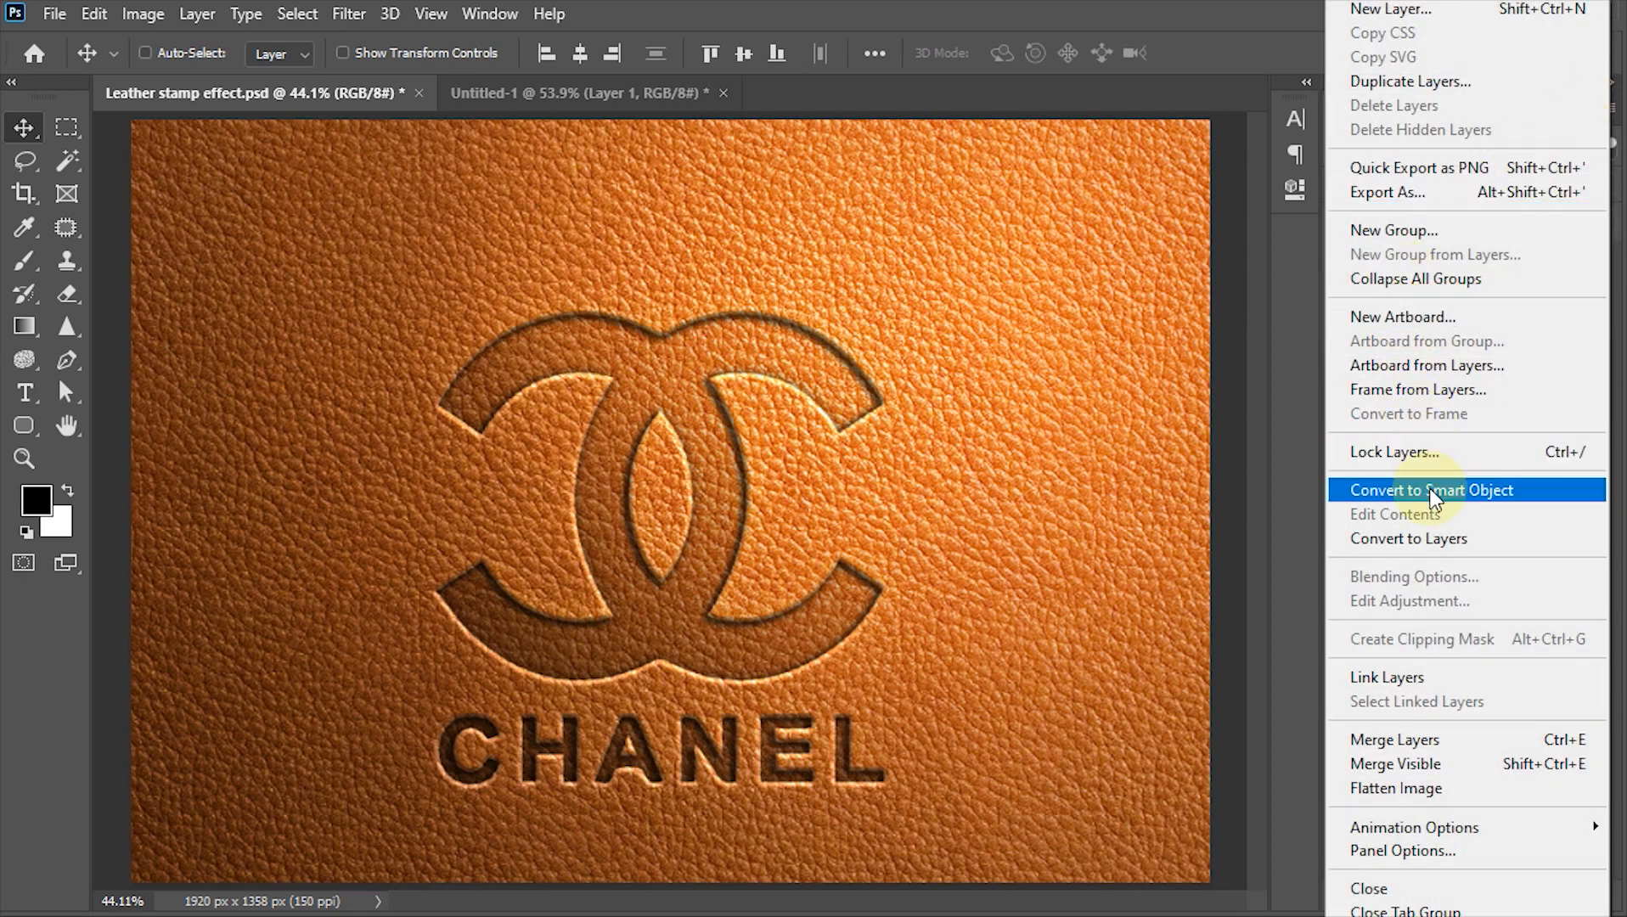
left_click(1472, 490)
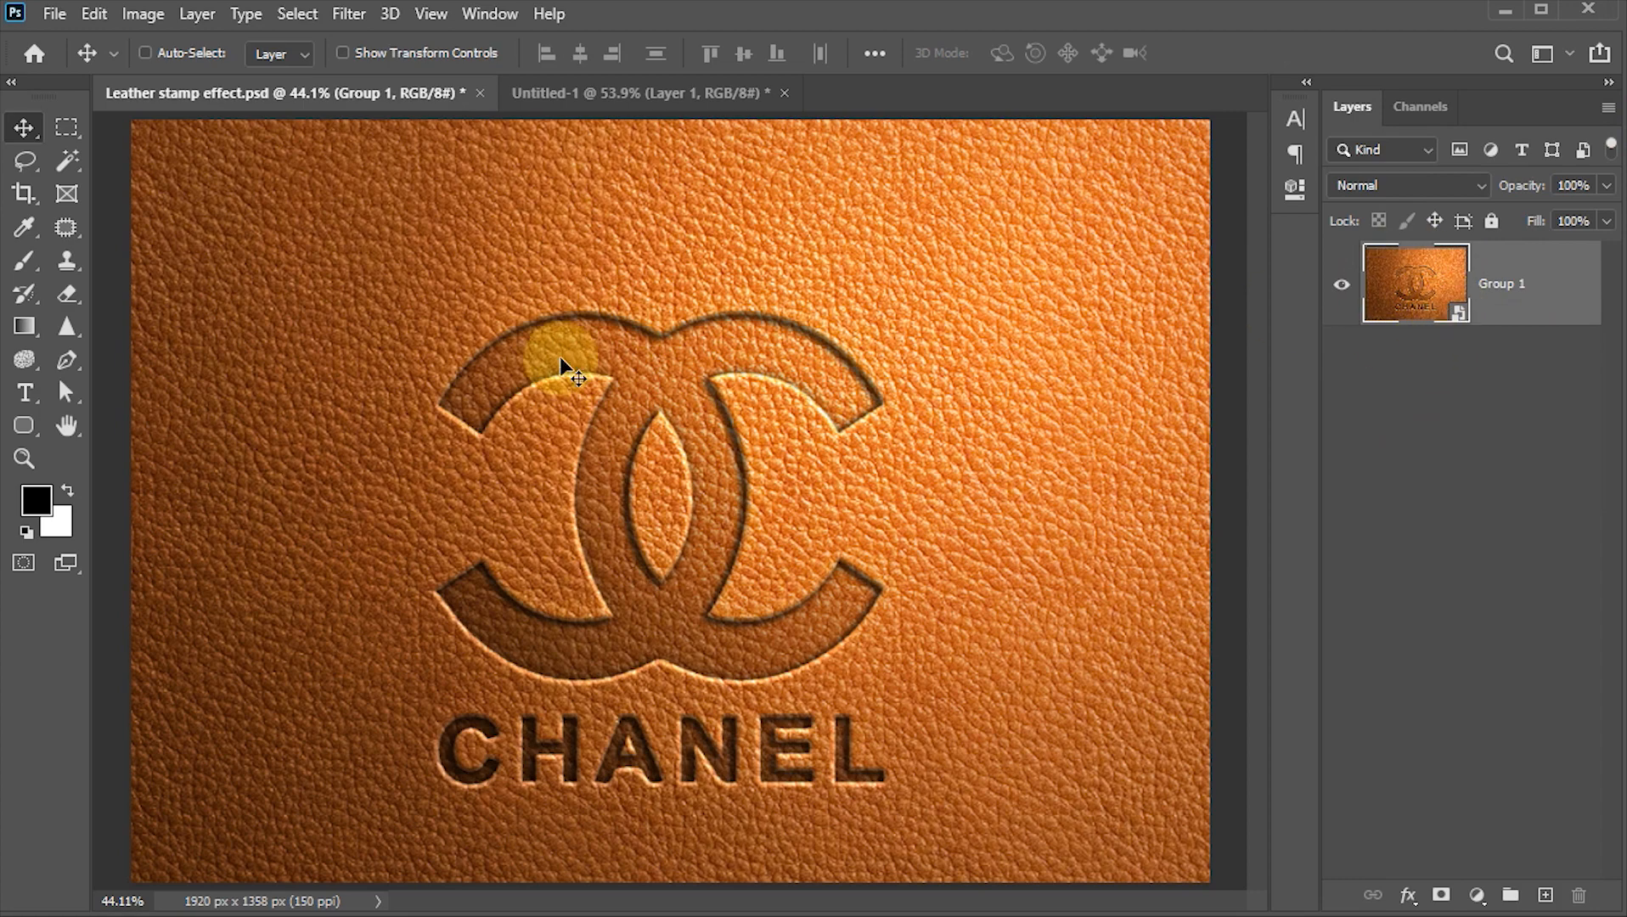
key("ctrl+s")
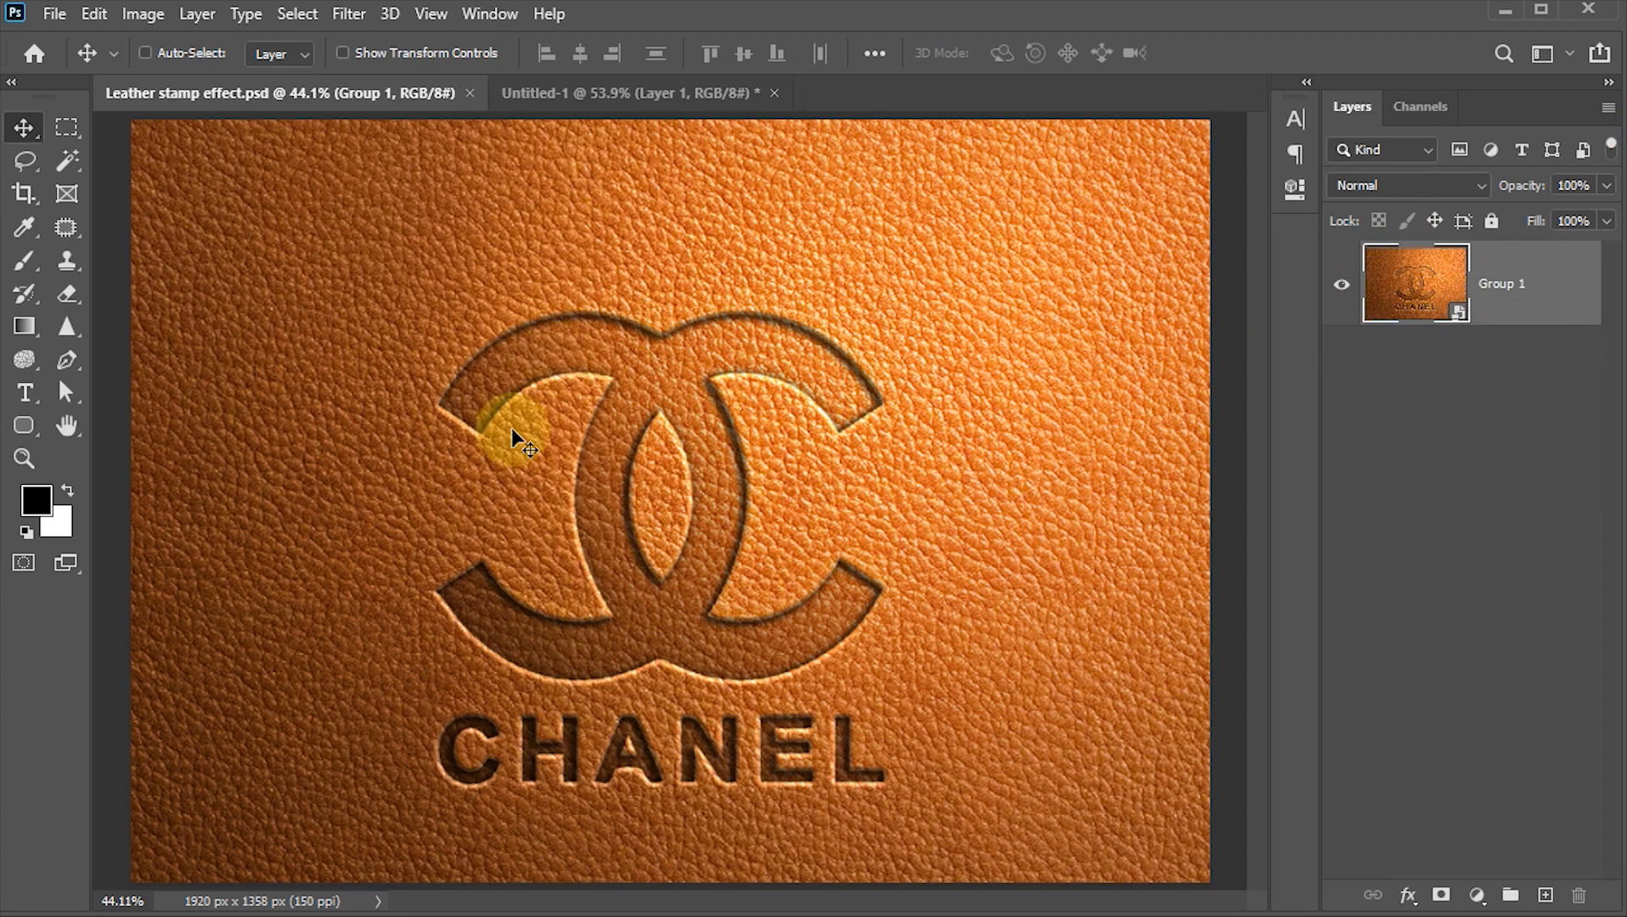
Step: Apply a Perspective transform to the smart object, stretching its left edge vertically to a height of about 165.6%
left_click(93, 14)
mouse_move(235, 562)
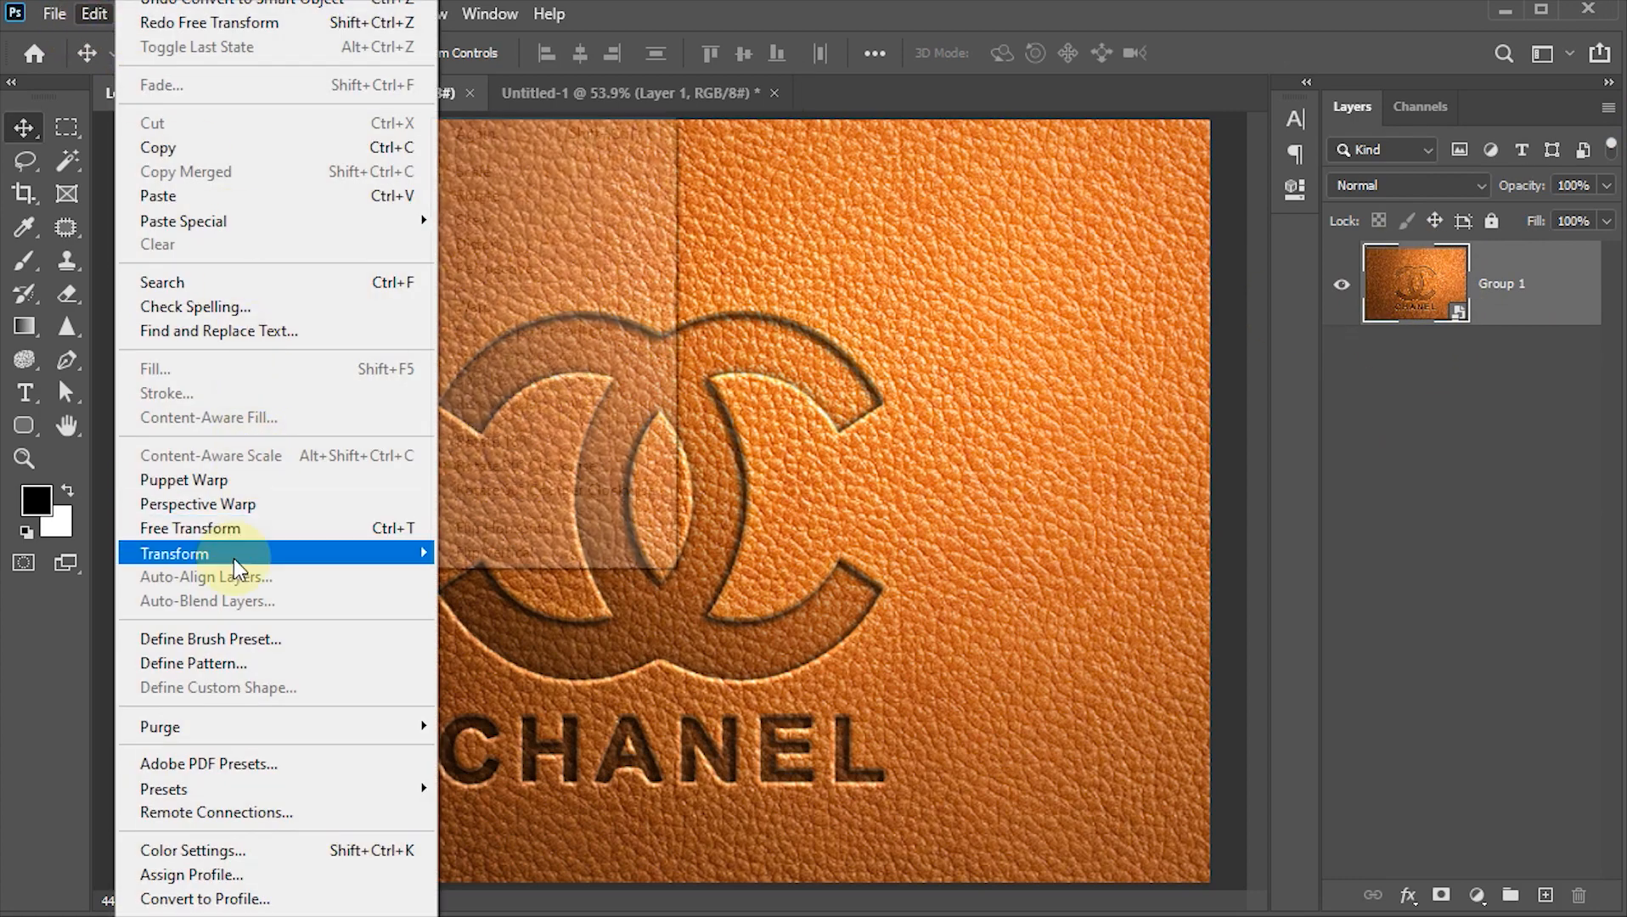
left_click(535, 270)
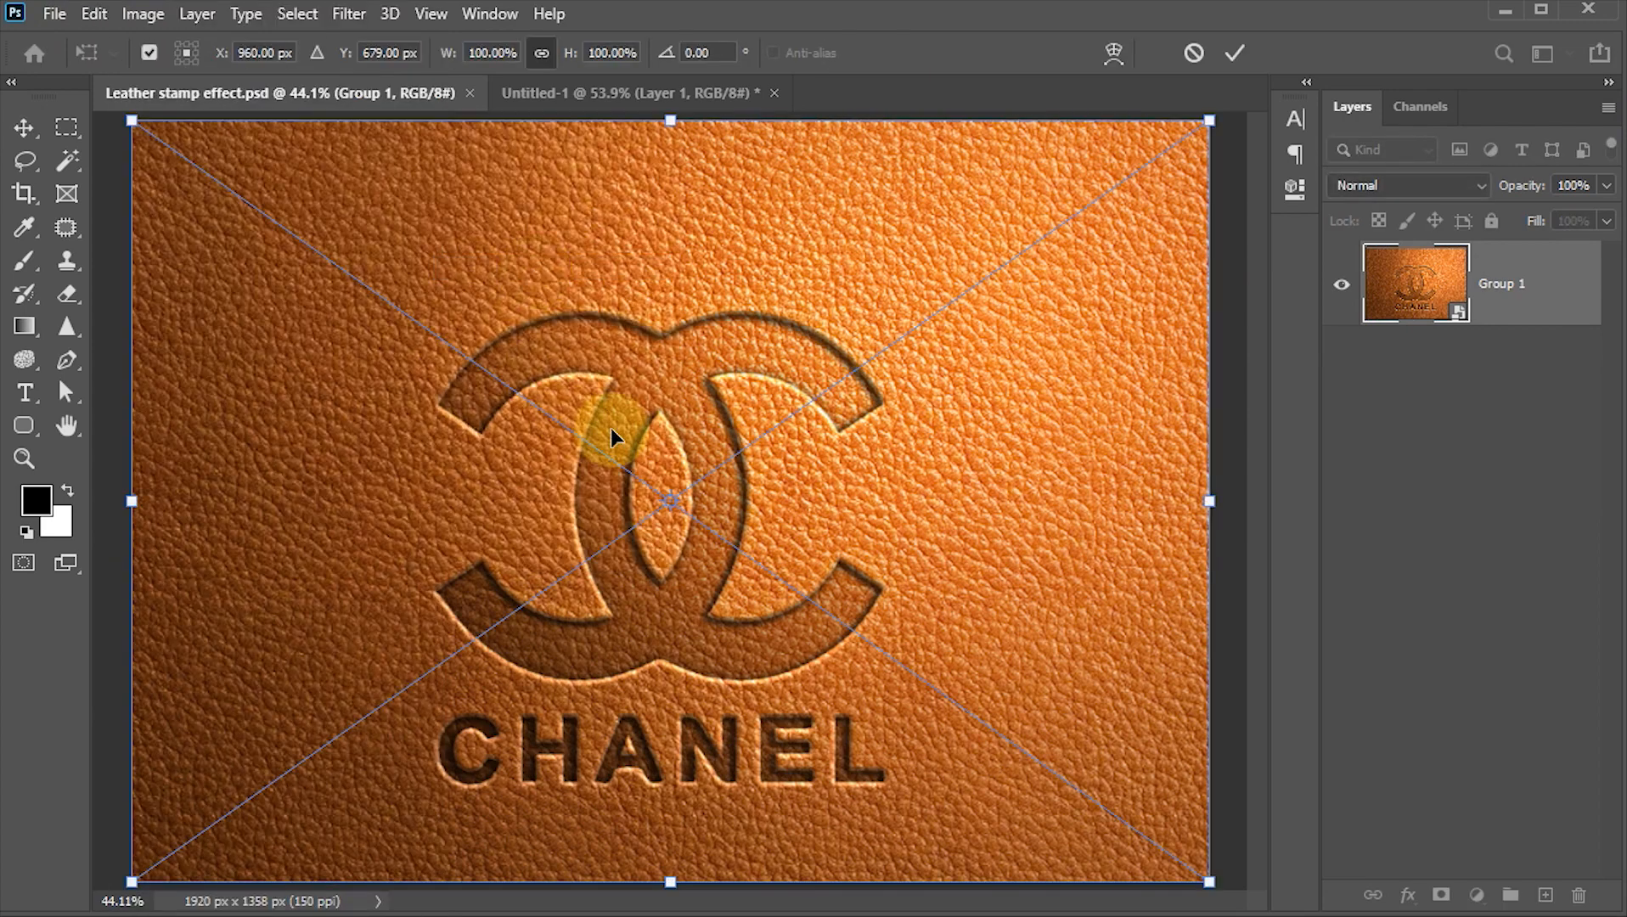
key("ctrl+minus")
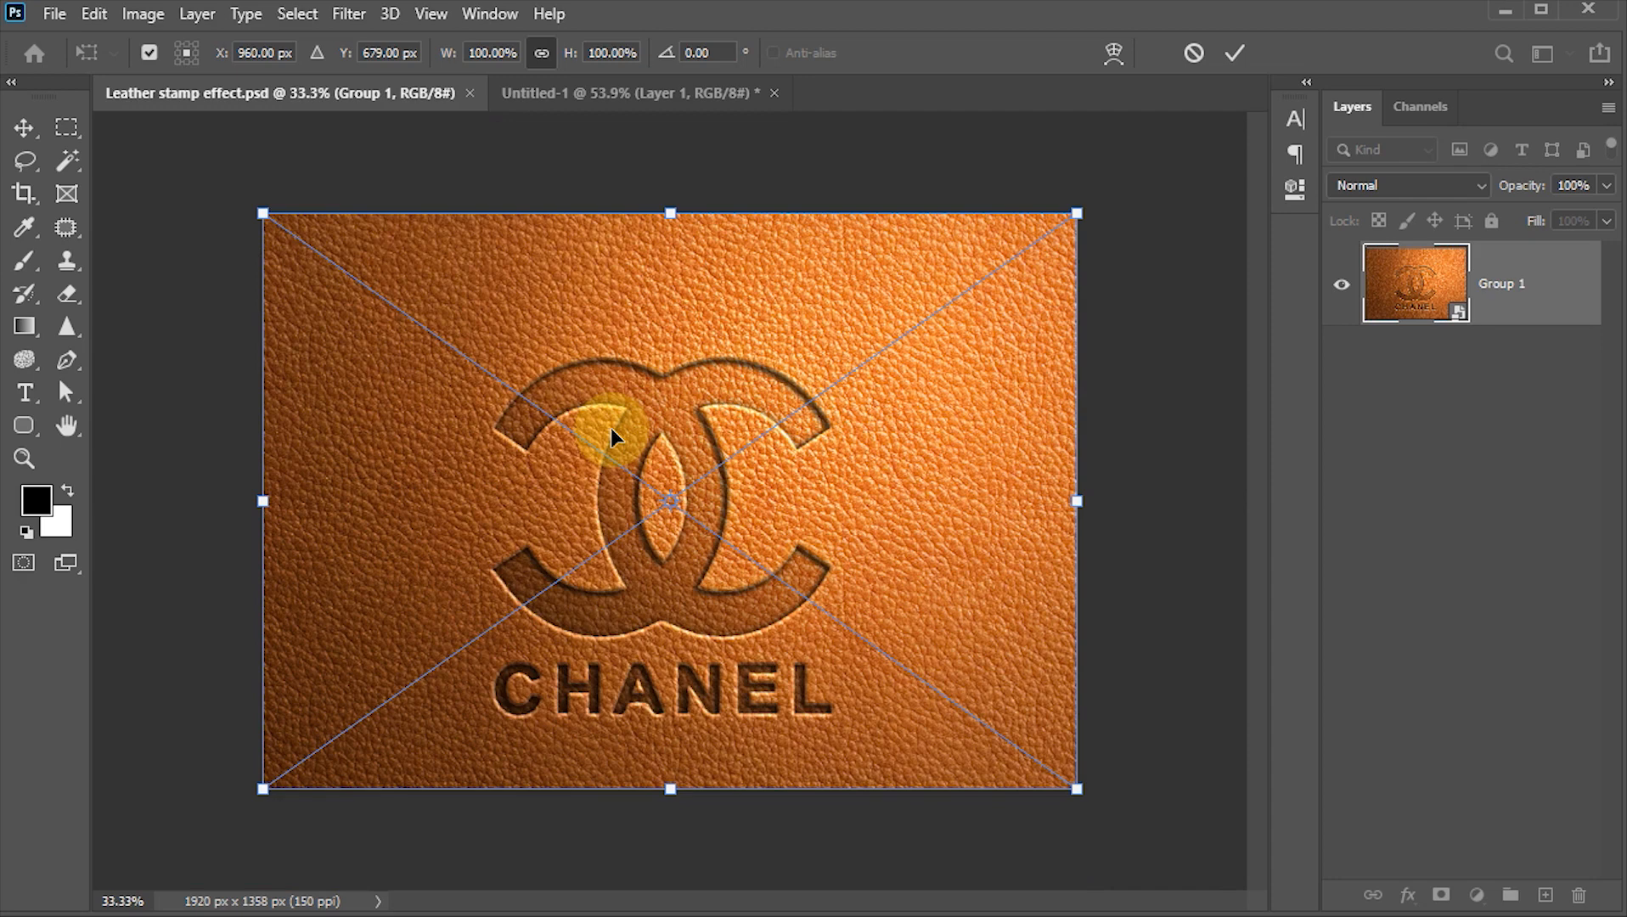
scroll(594, 403, "down", 2)
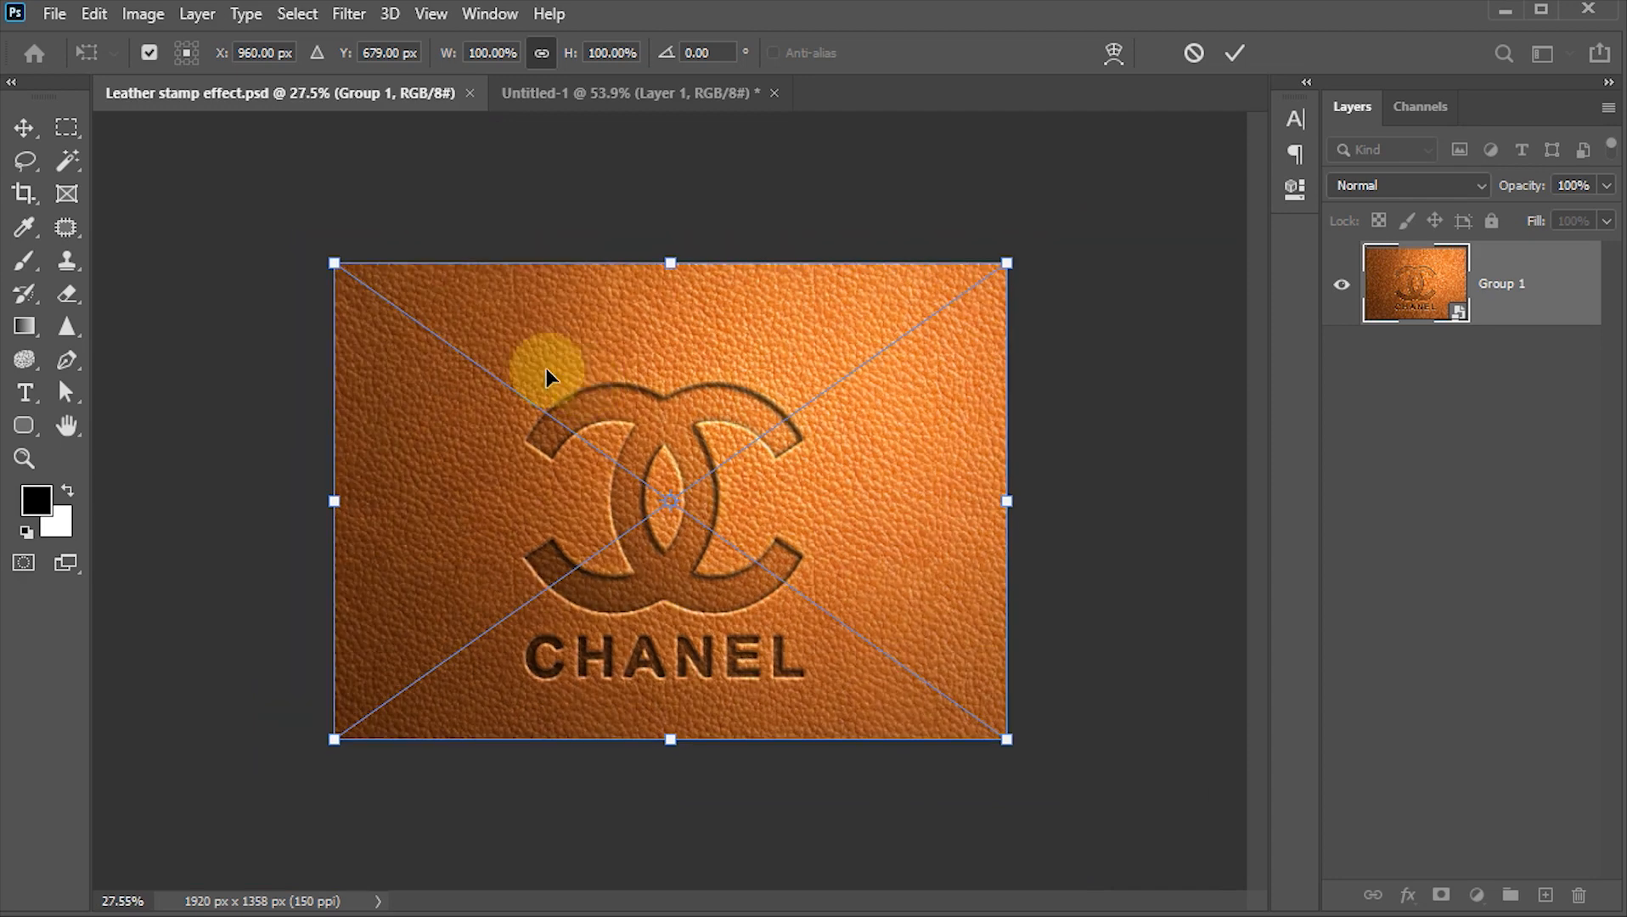
left_click_drag(334, 264, 337, 121)
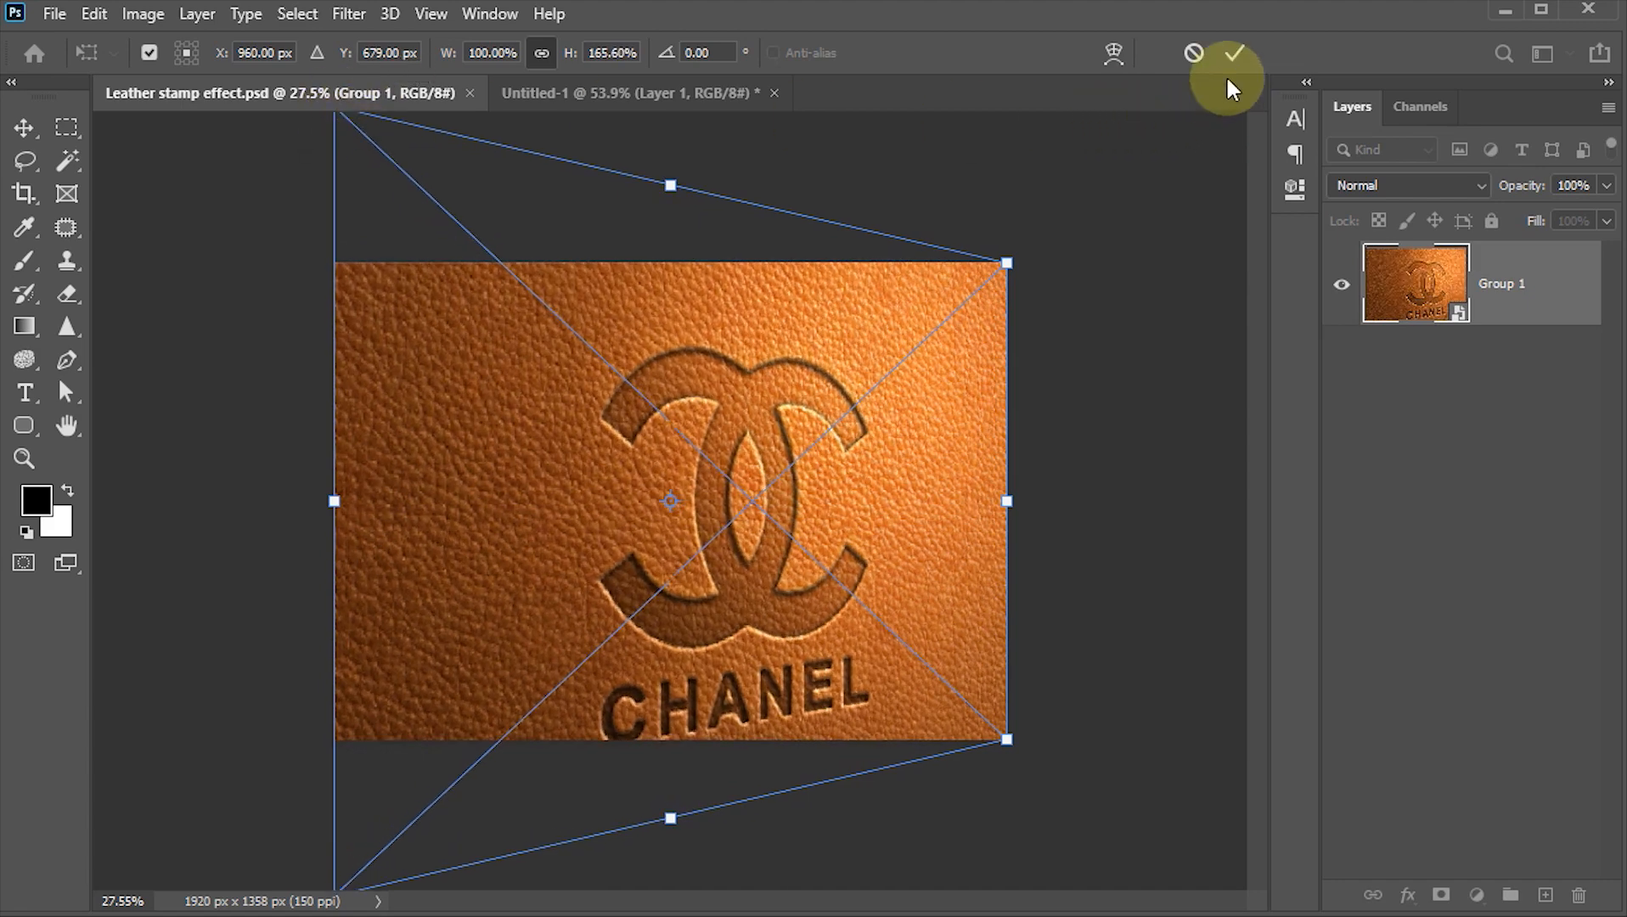
left_click(1228, 49)
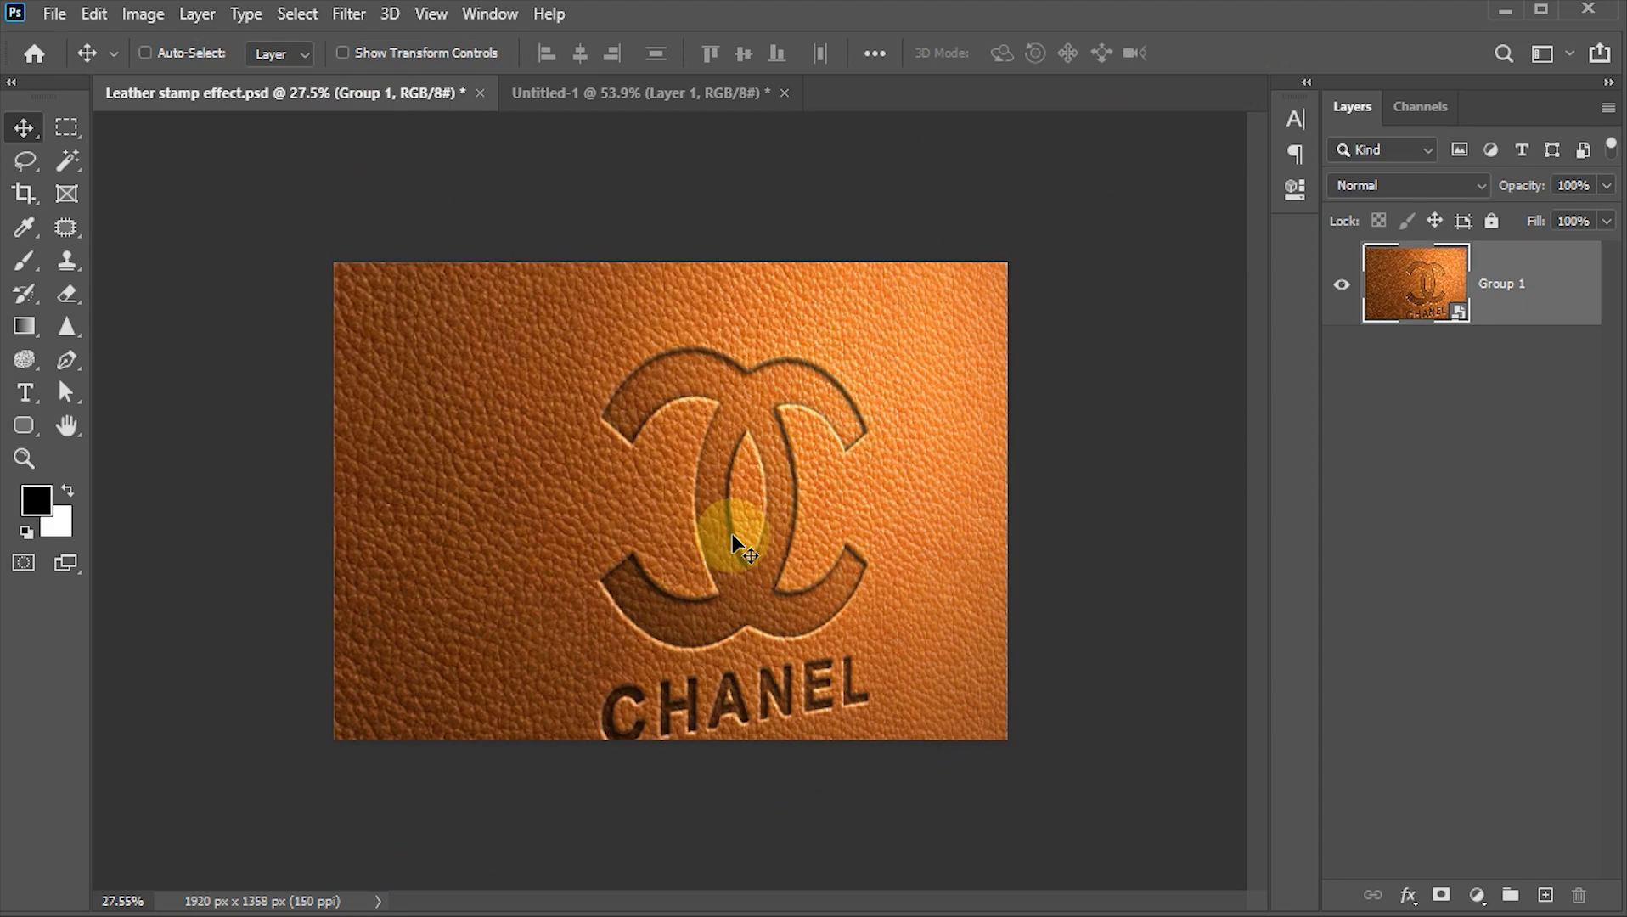
Step: Open the smart object's contents and scale the logo group down to about 71.5%
double_click(1424, 294)
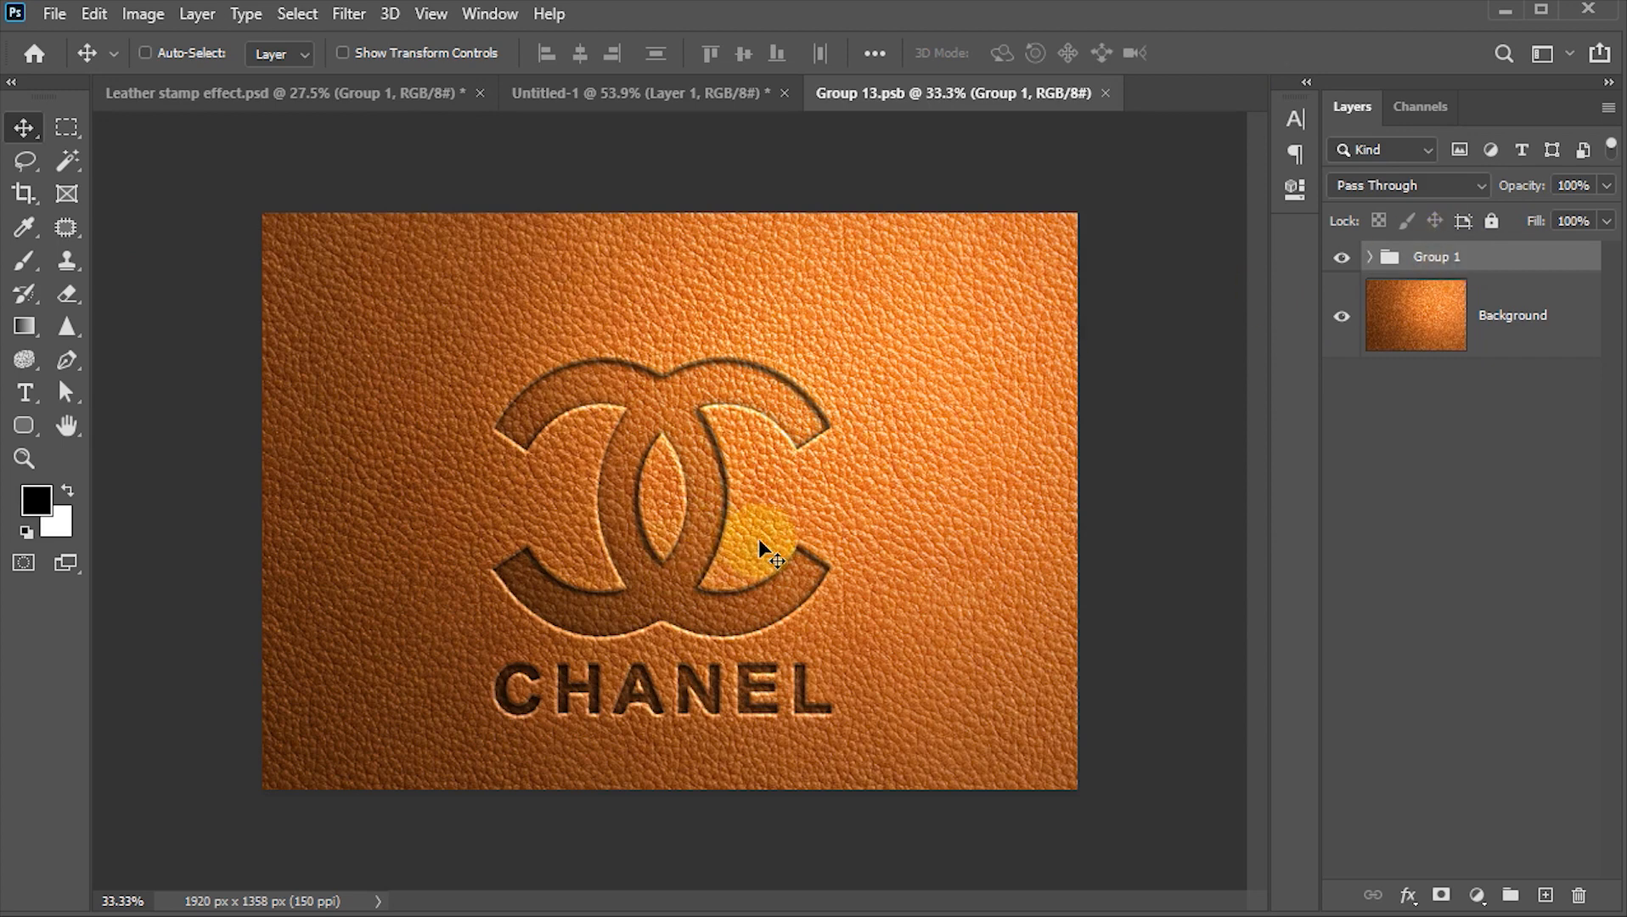
key("ctrl+t")
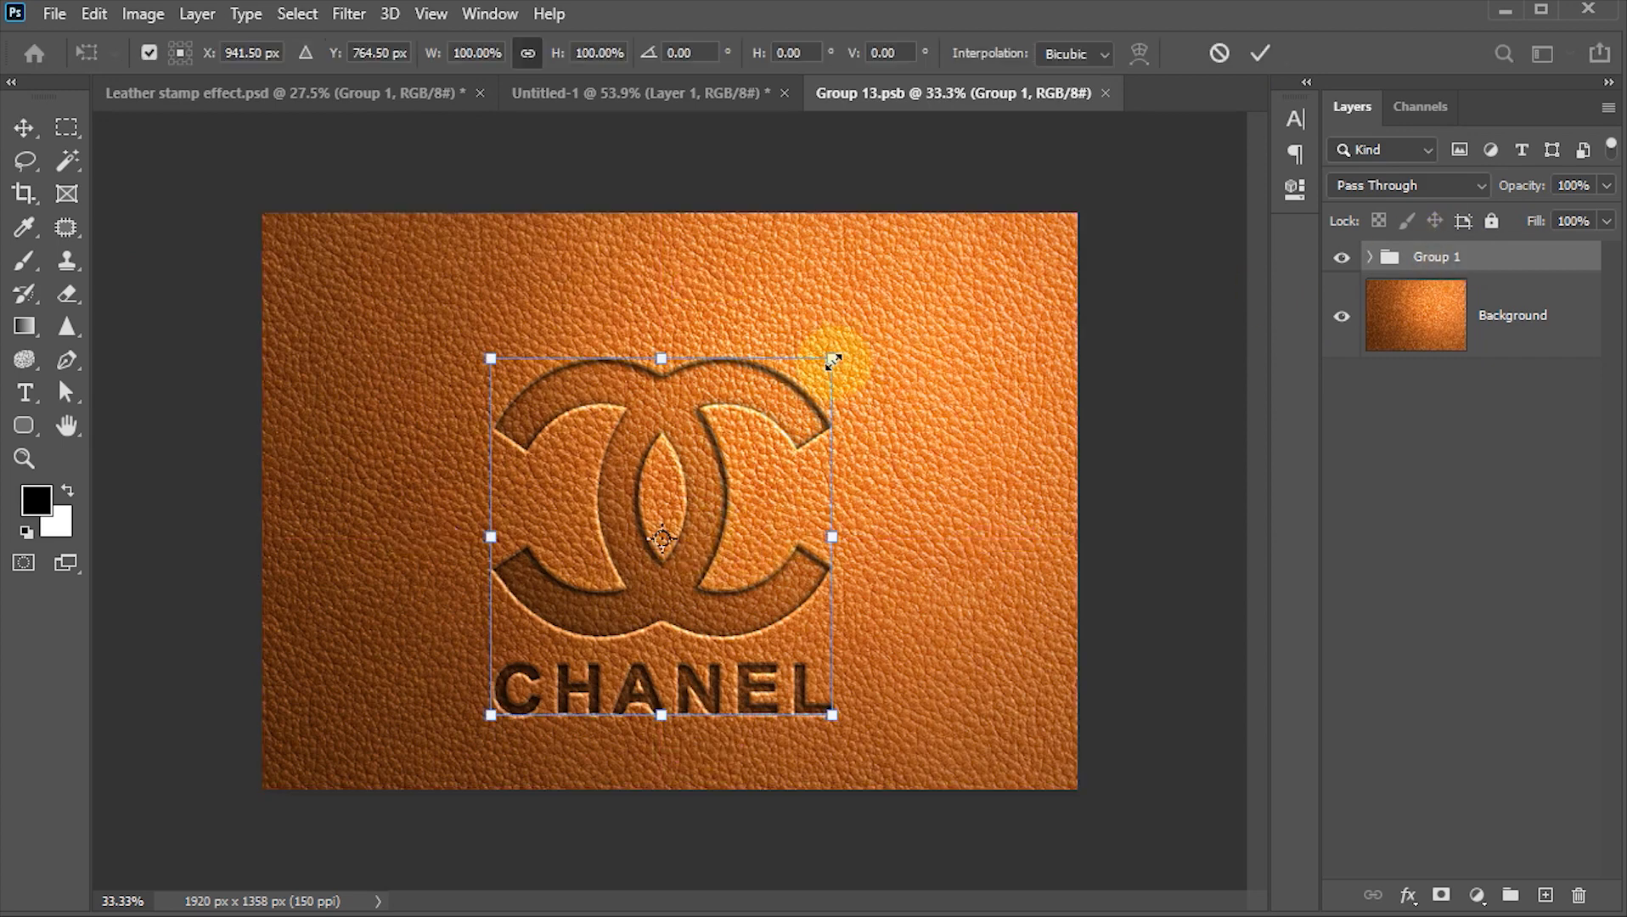
left_click_drag(833, 358, 732, 462)
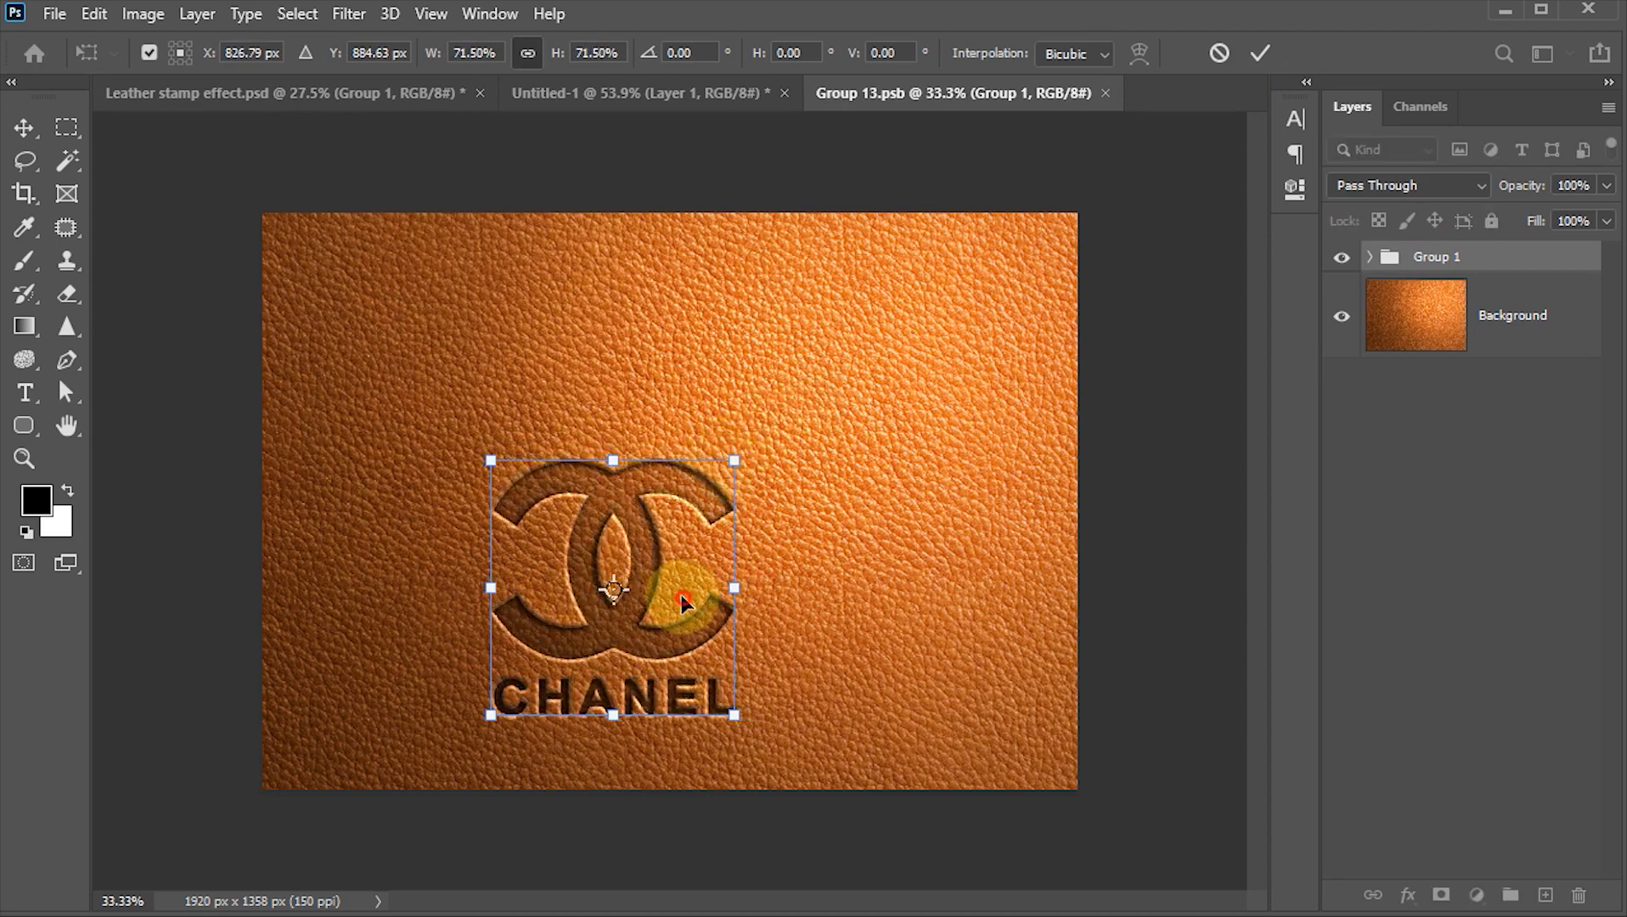
Step: Move the logo group to about X 672 px, Y 679 px, and close the smart object's contents with the changes saved
left_click_drag(682, 601, 621, 511)
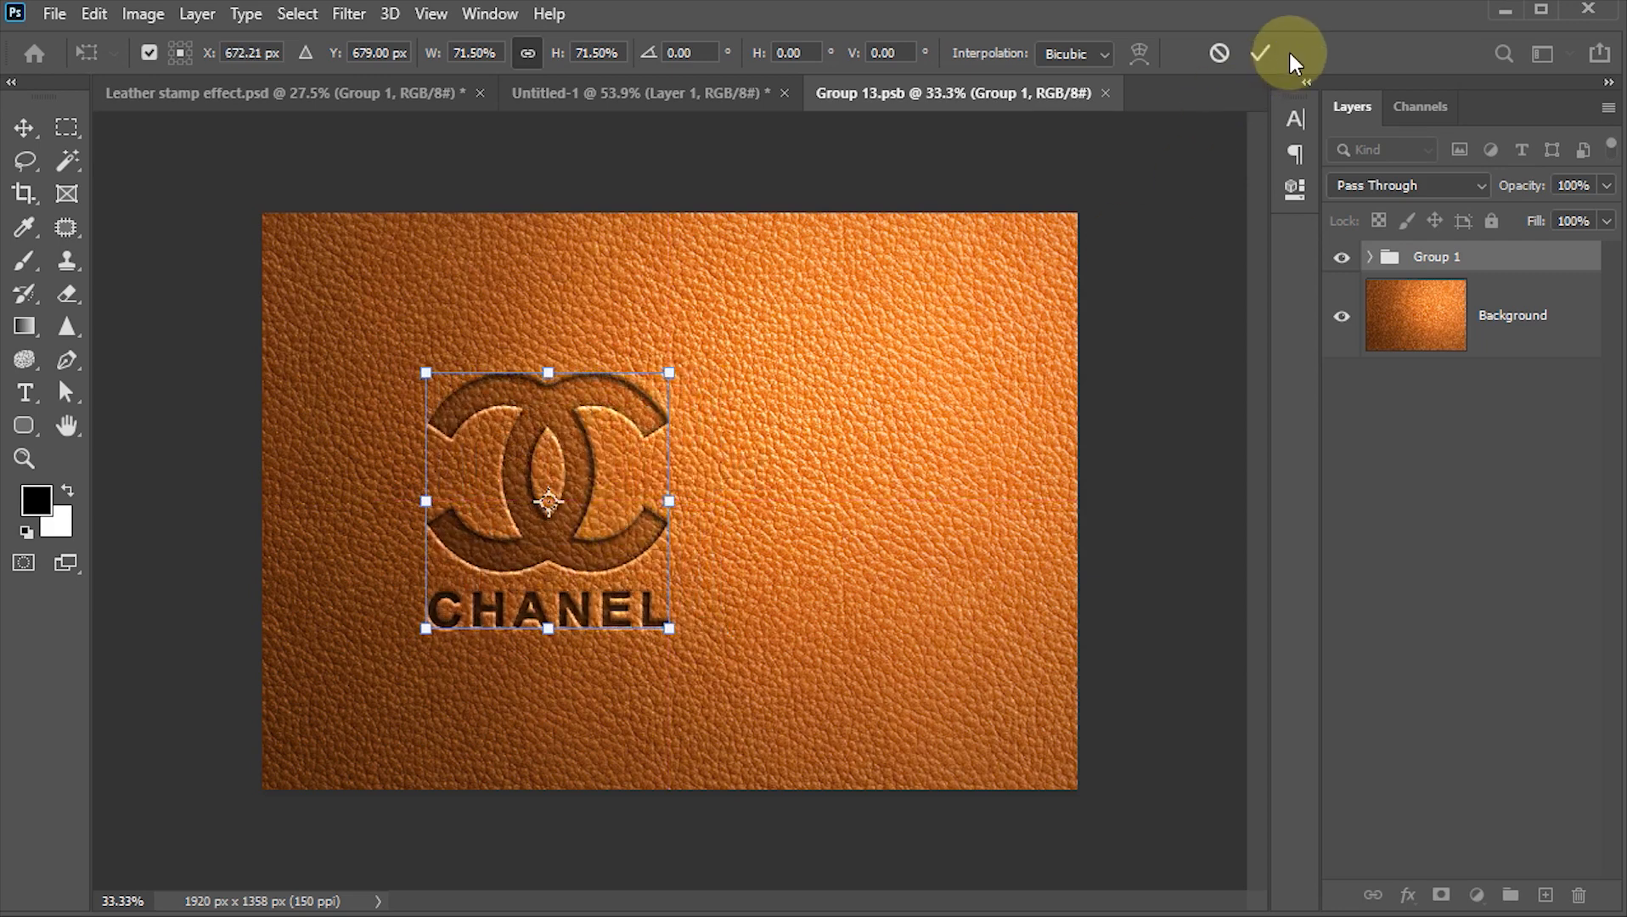
left_click(1257, 54)
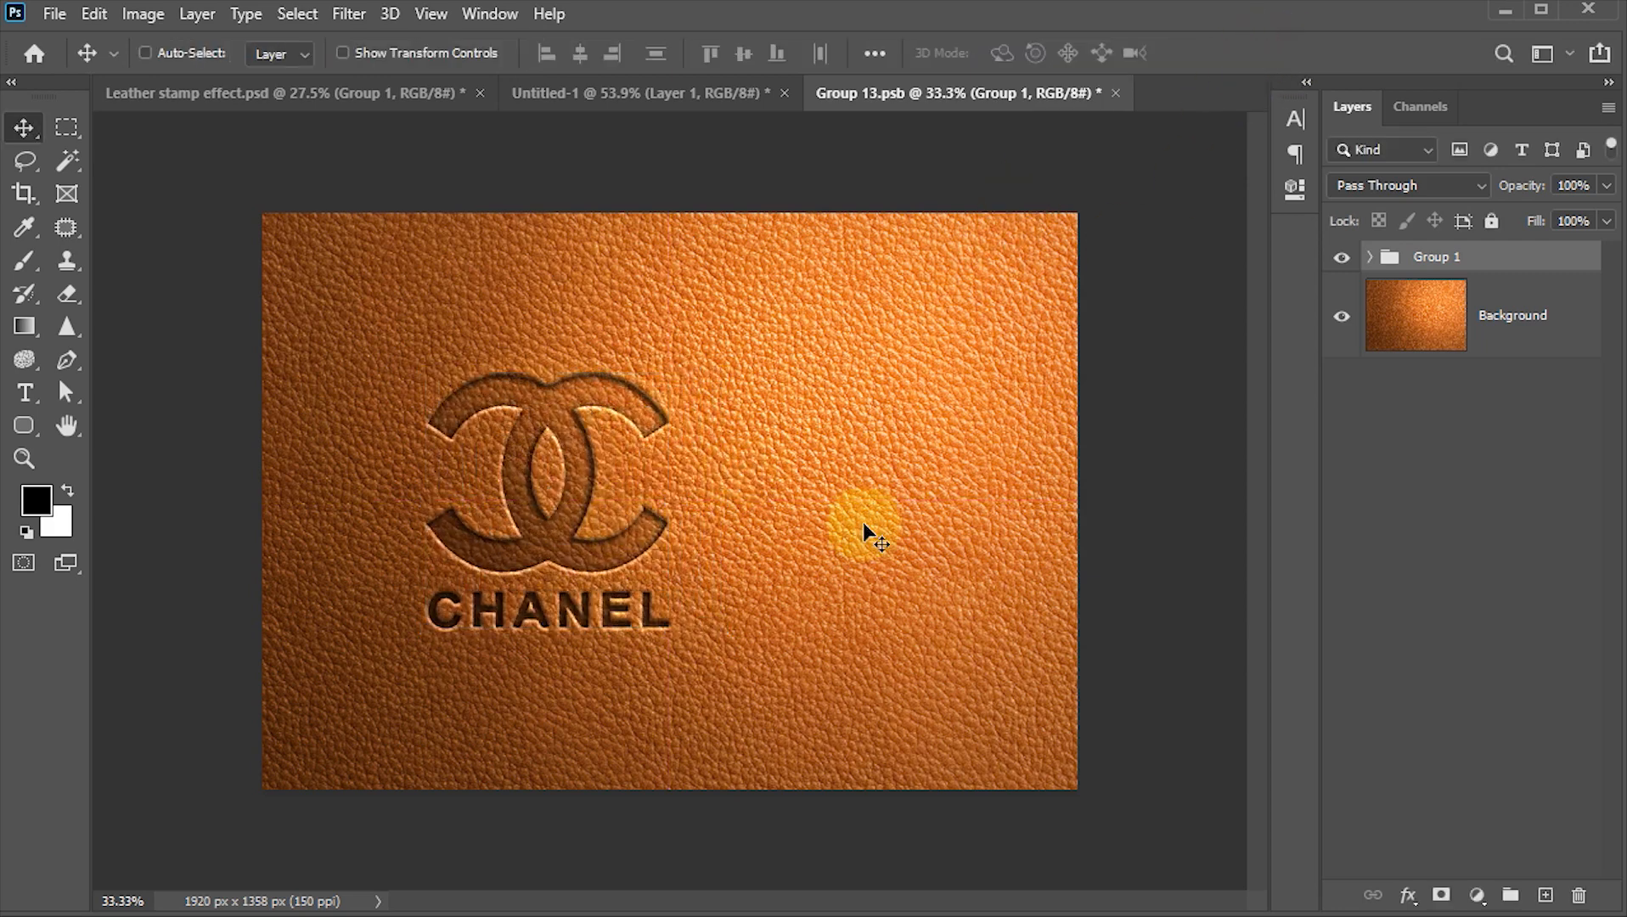
left_click(1116, 92)
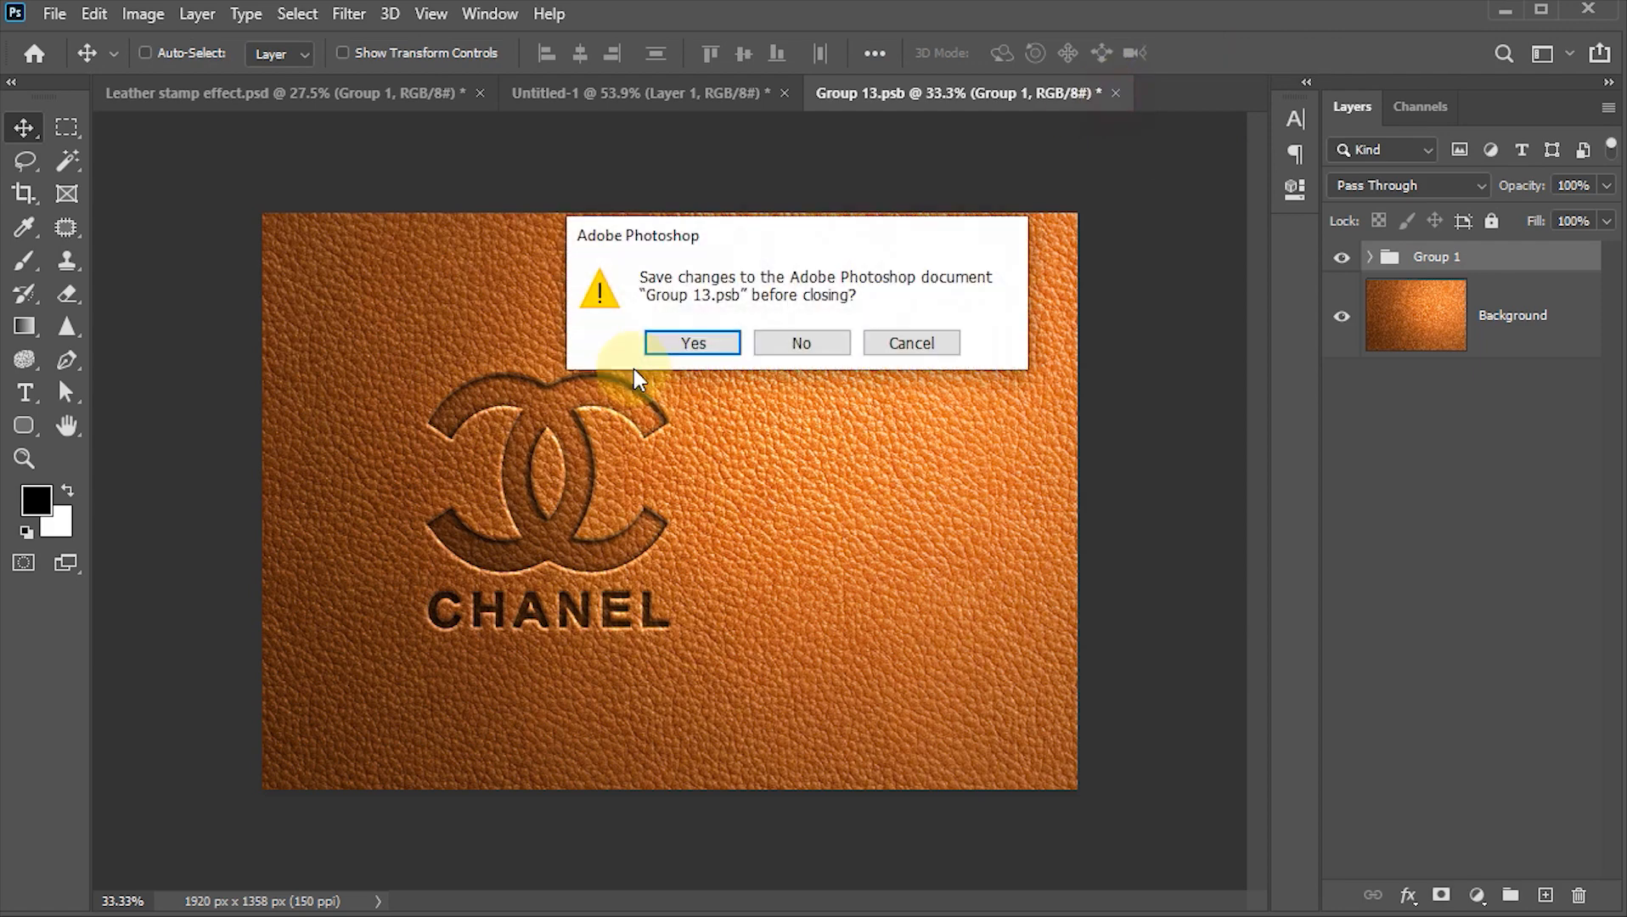
left_click(679, 345)
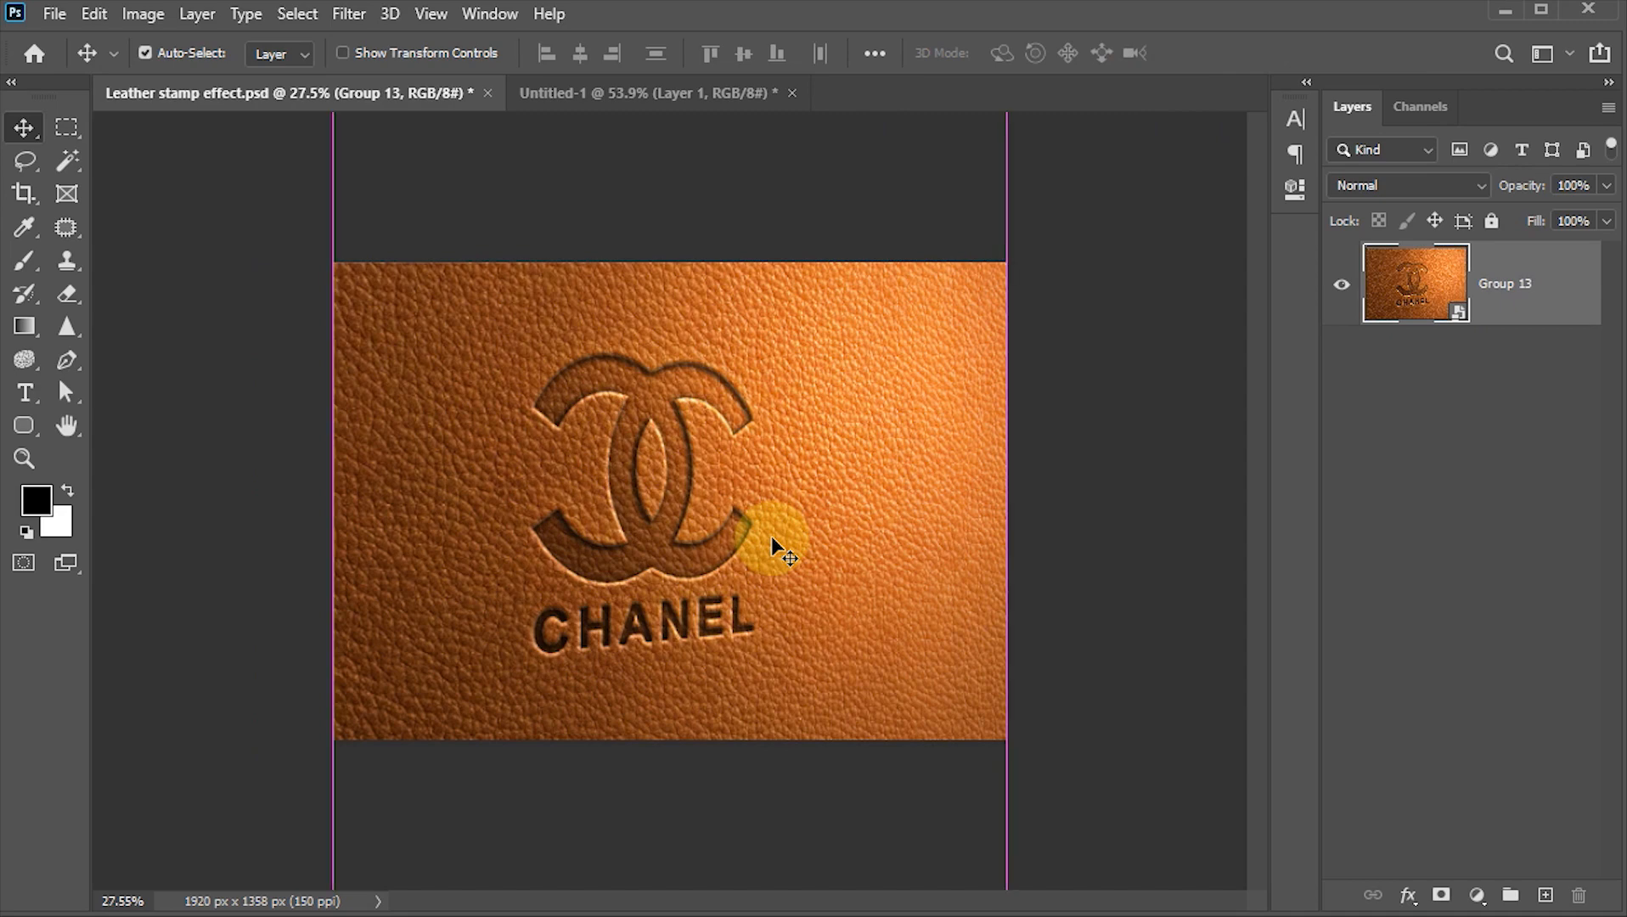
Step: Apply a Gaussian Blur smart filter with a radius of 8.0 pixels to the leather smart object
scroll(773, 544, "up", 2)
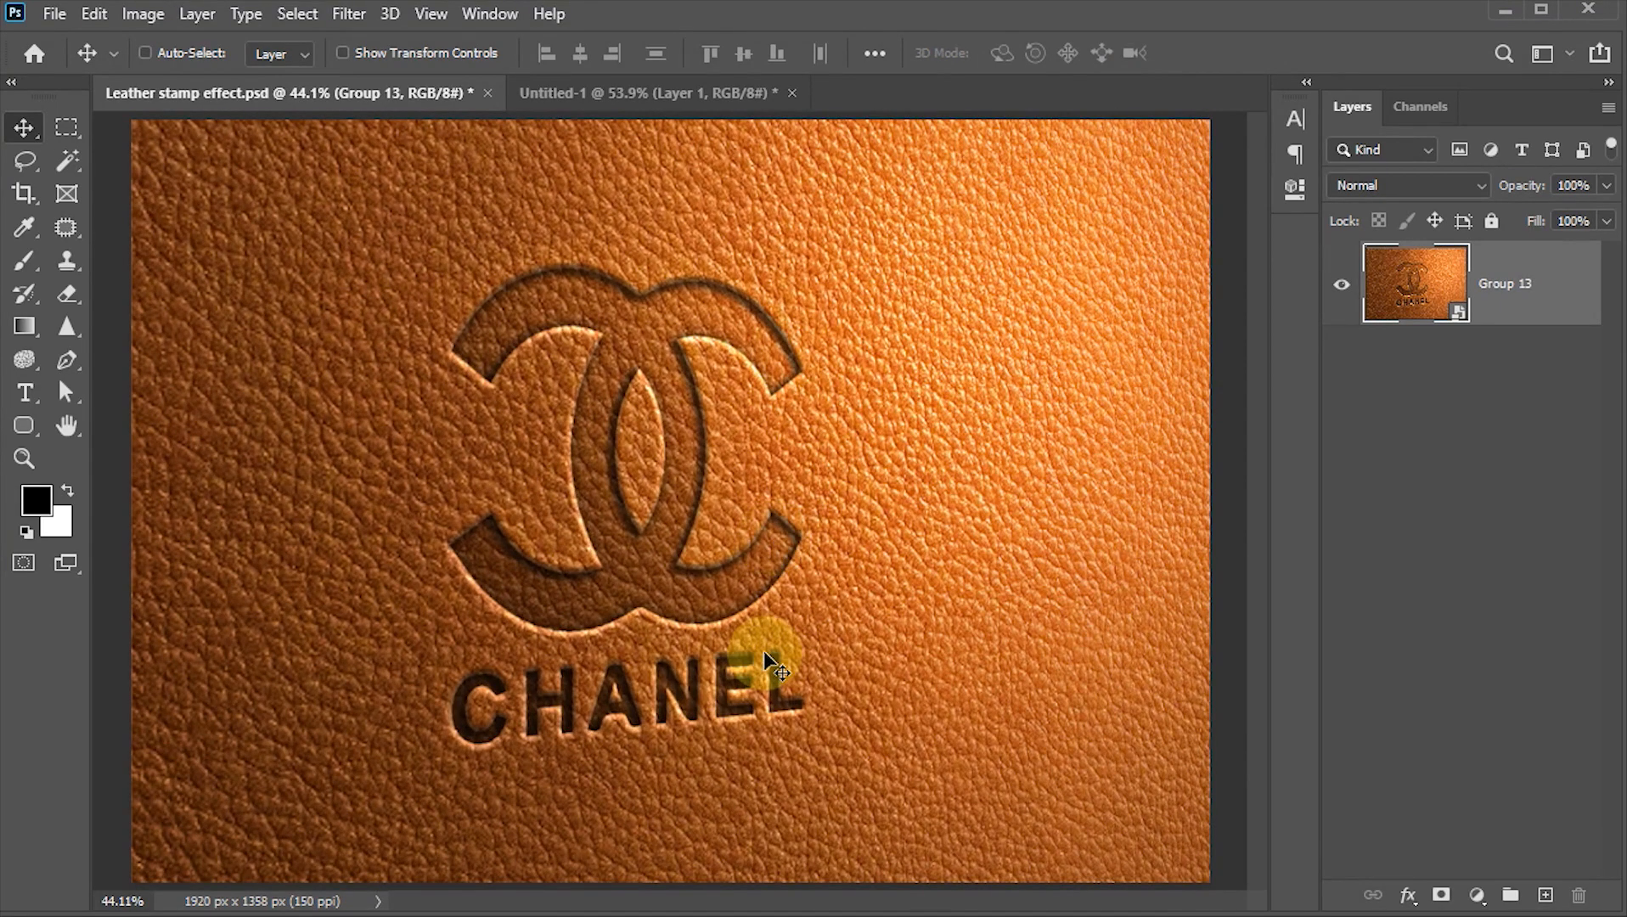
left_click(347, 14)
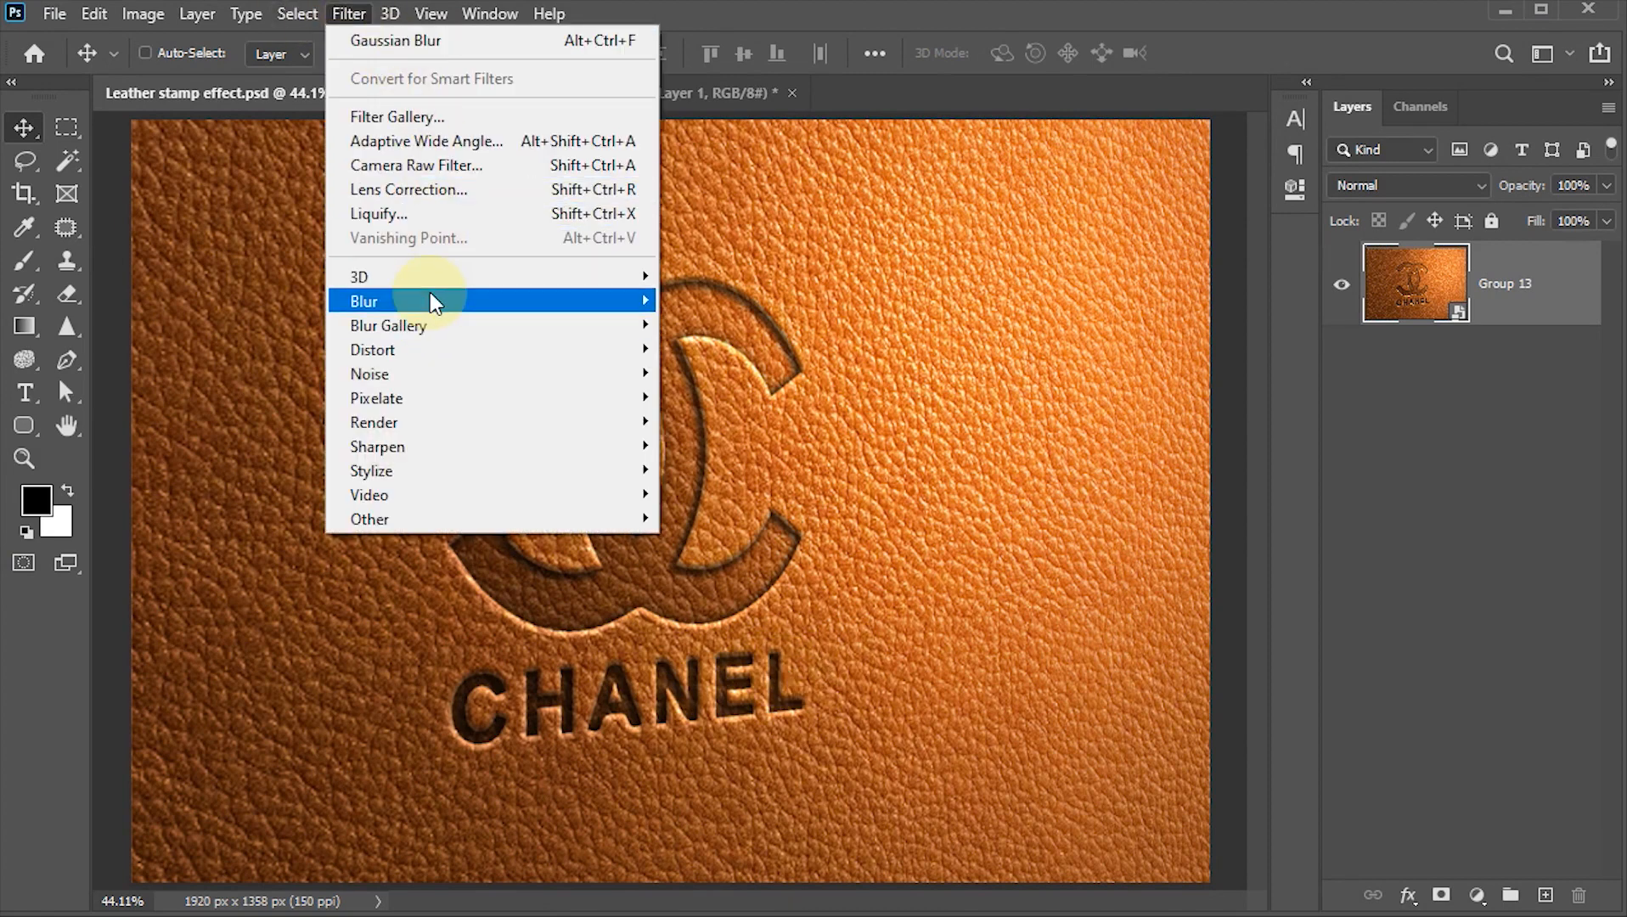
mouse_move(424, 301)
left_click(726, 397)
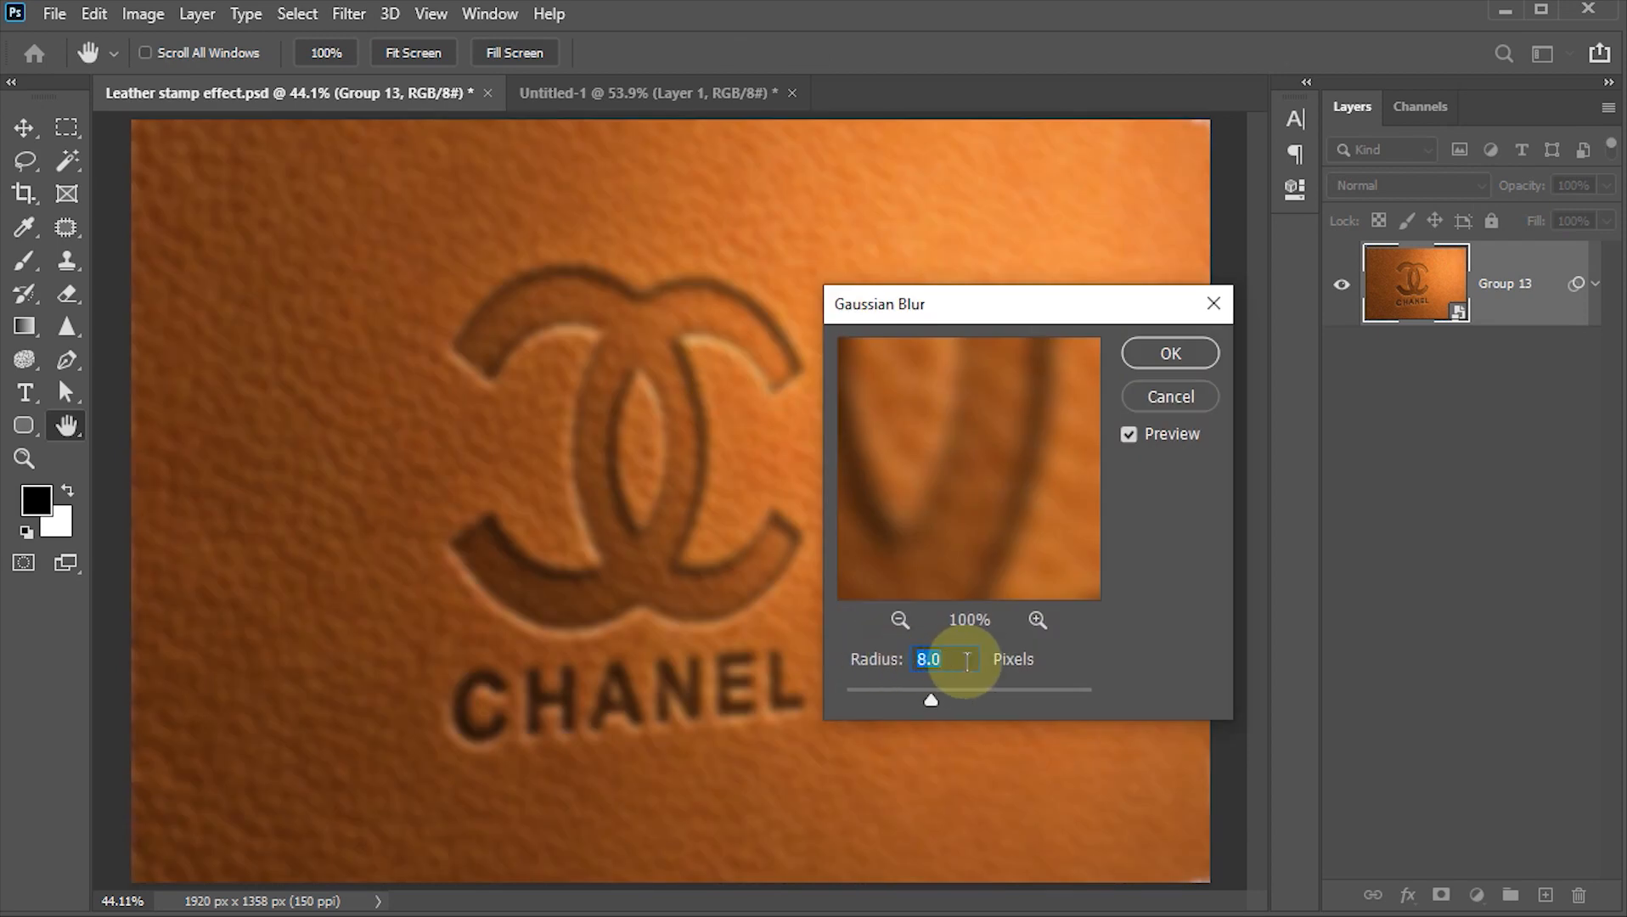
left_click(1171, 352)
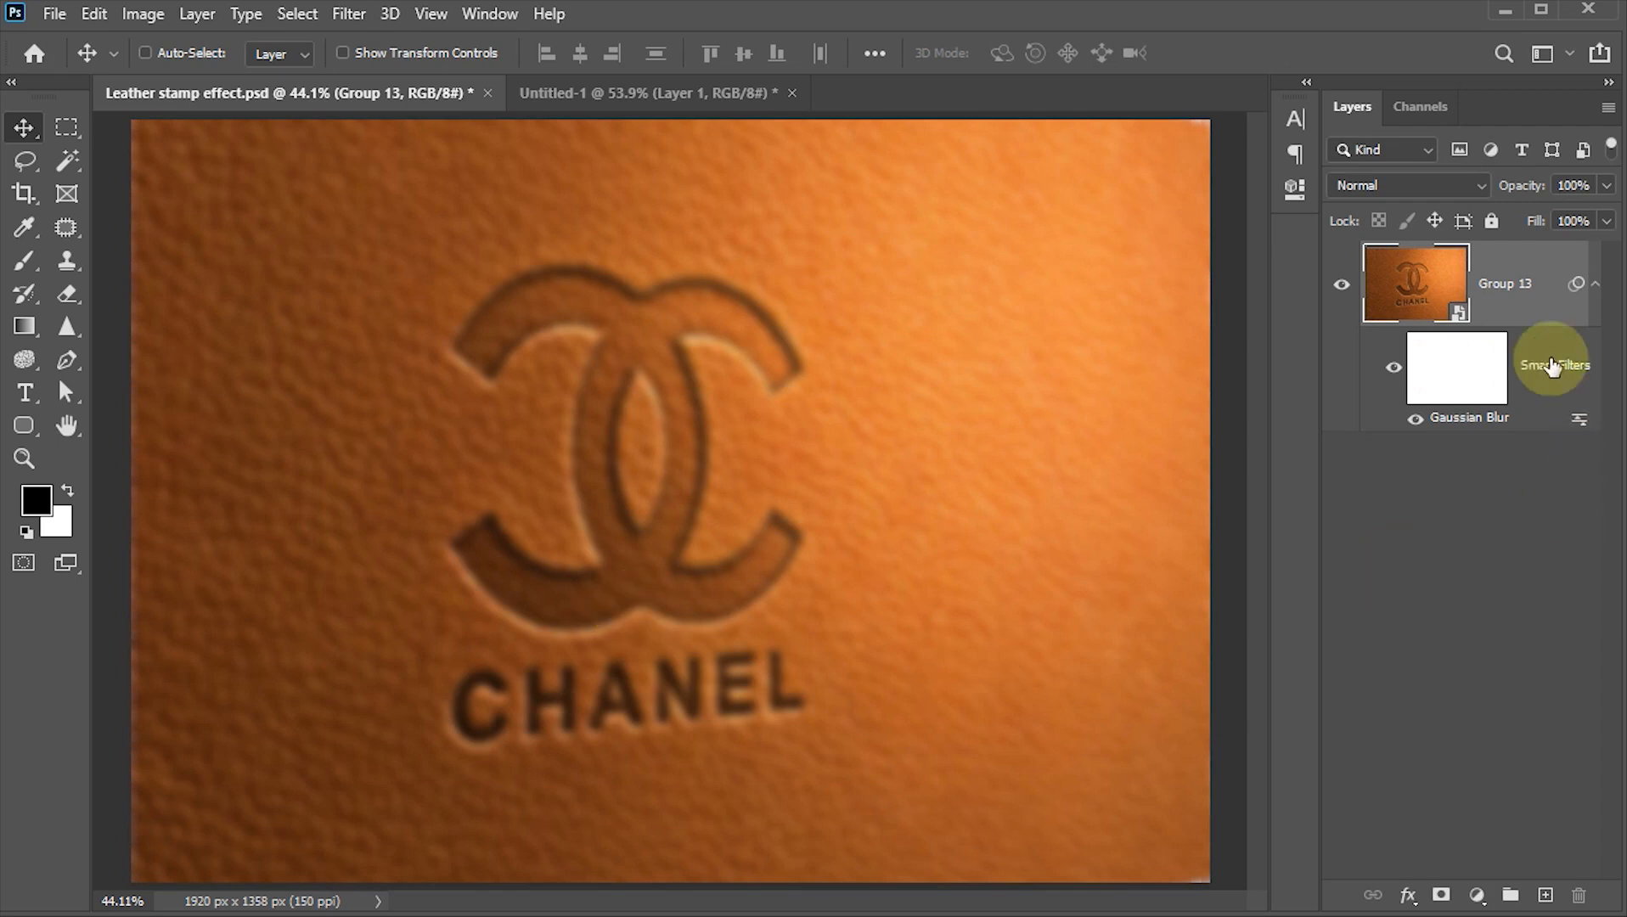
Step: Fill the Gaussian Blur filter mask with a linear Black, White gradient running horizontally from the logo's center to just past its right edge
left_click(1474, 371)
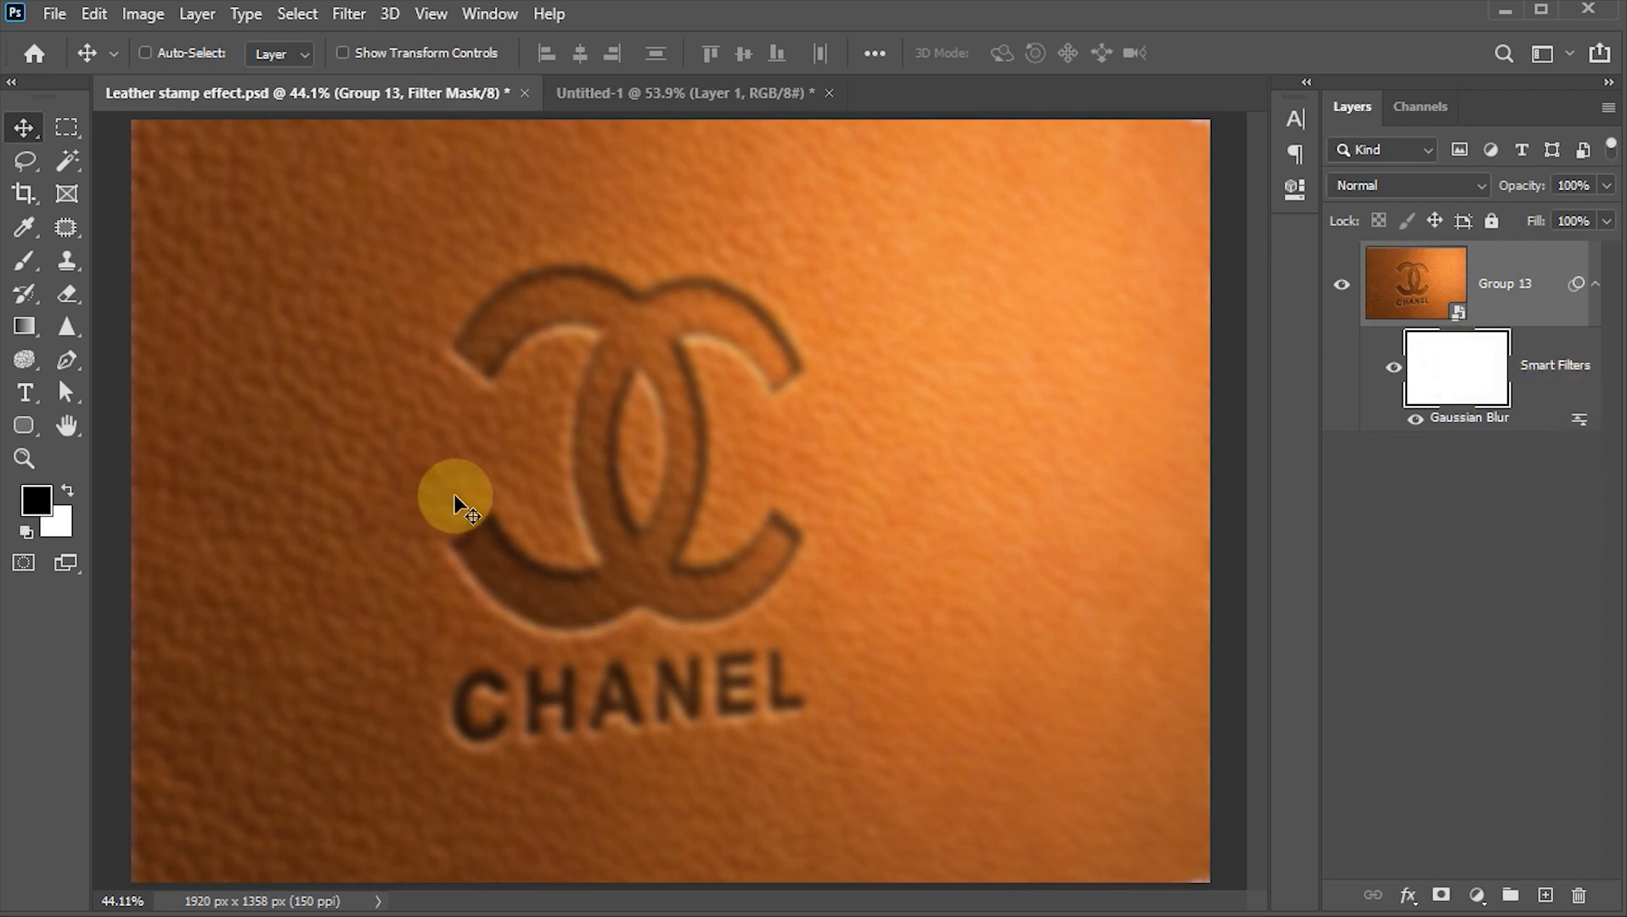
key("g")
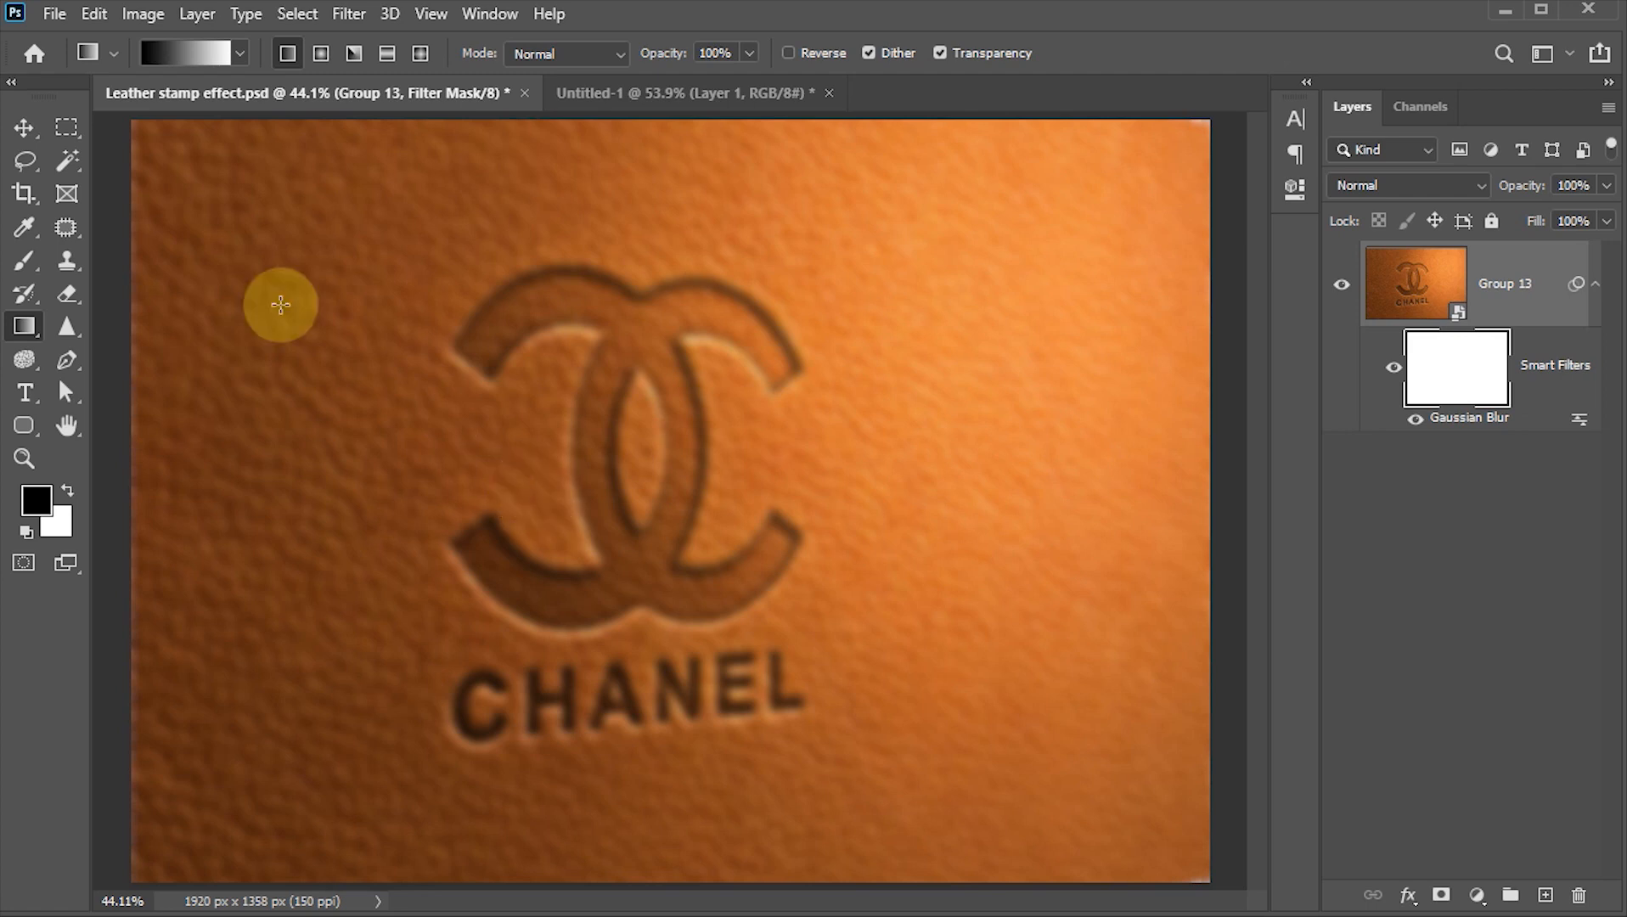
left_click(158, 53)
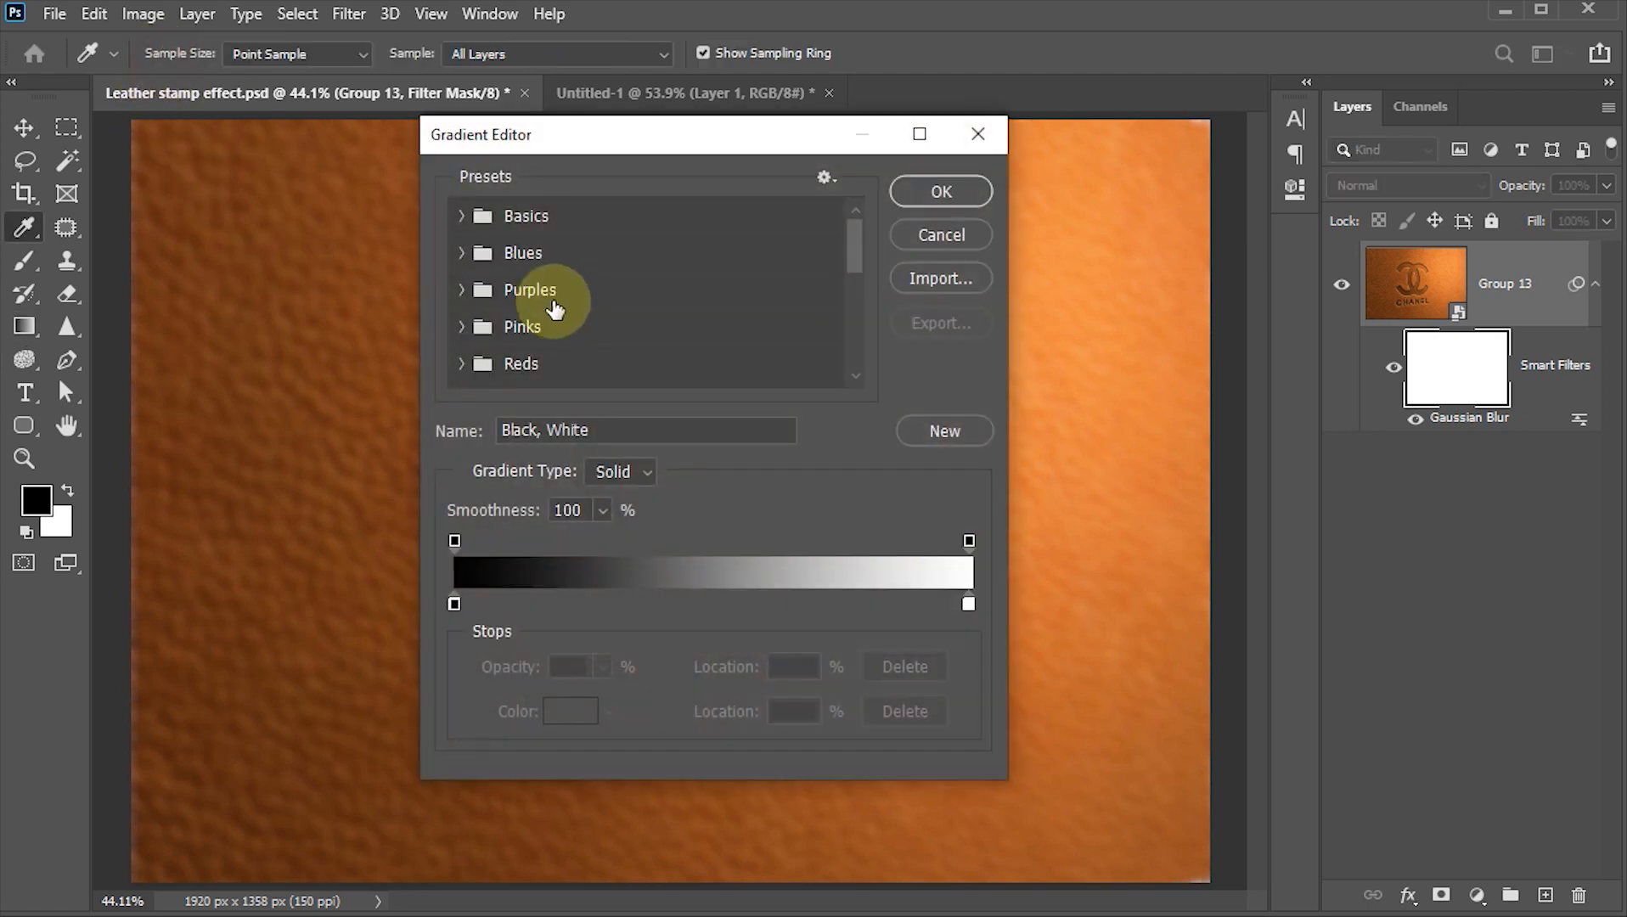
left_click(457, 215)
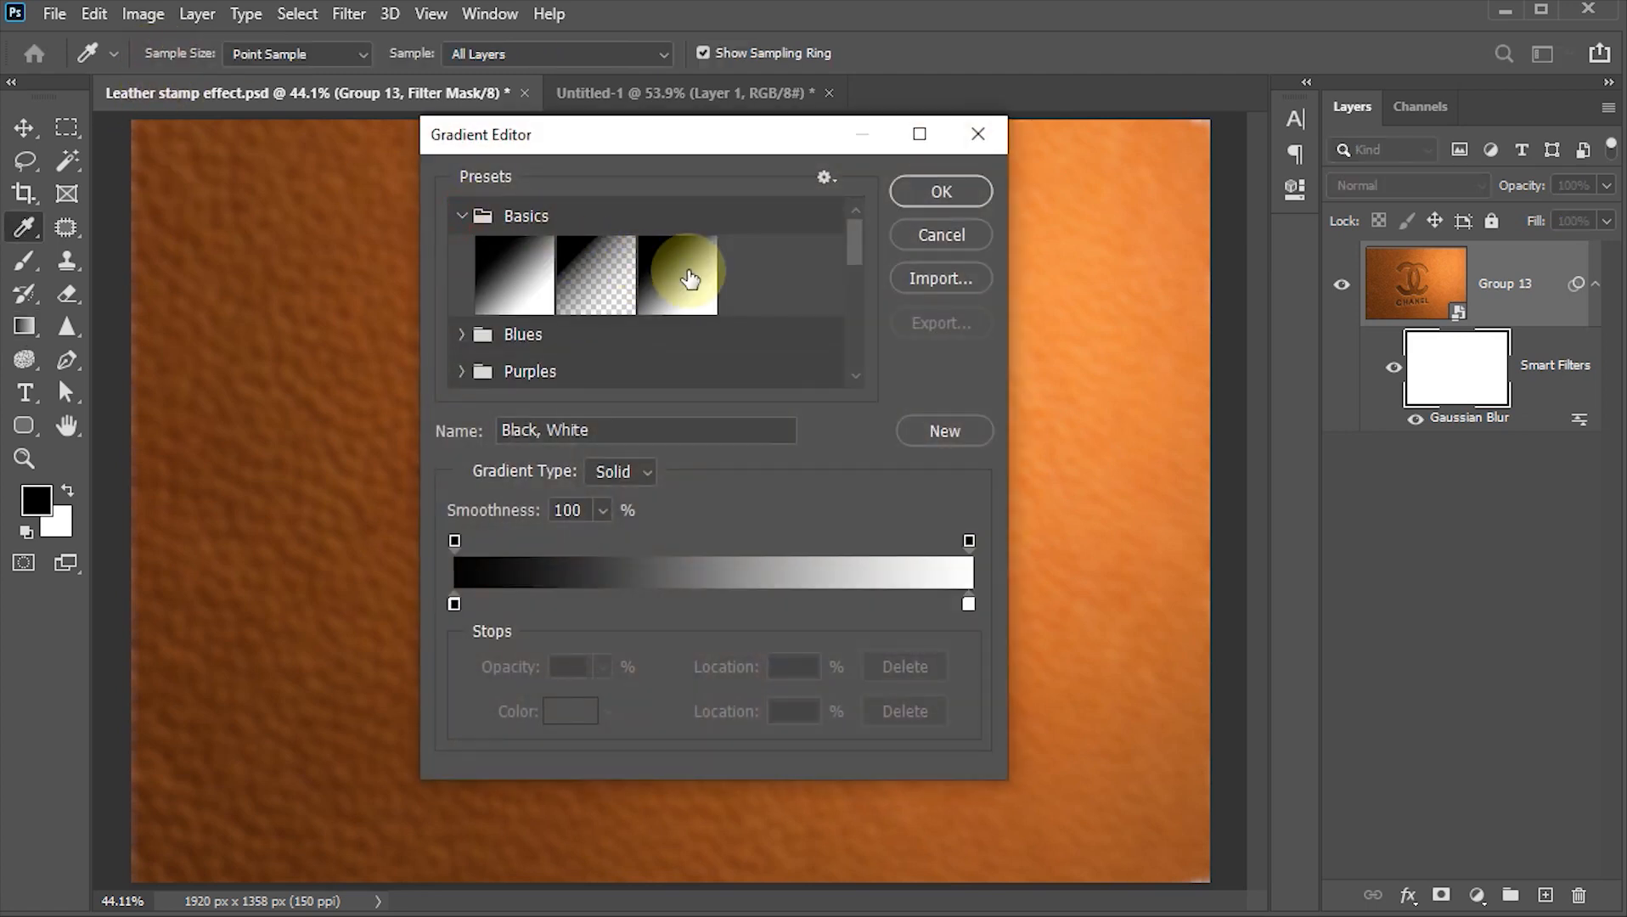
left_click(688, 275)
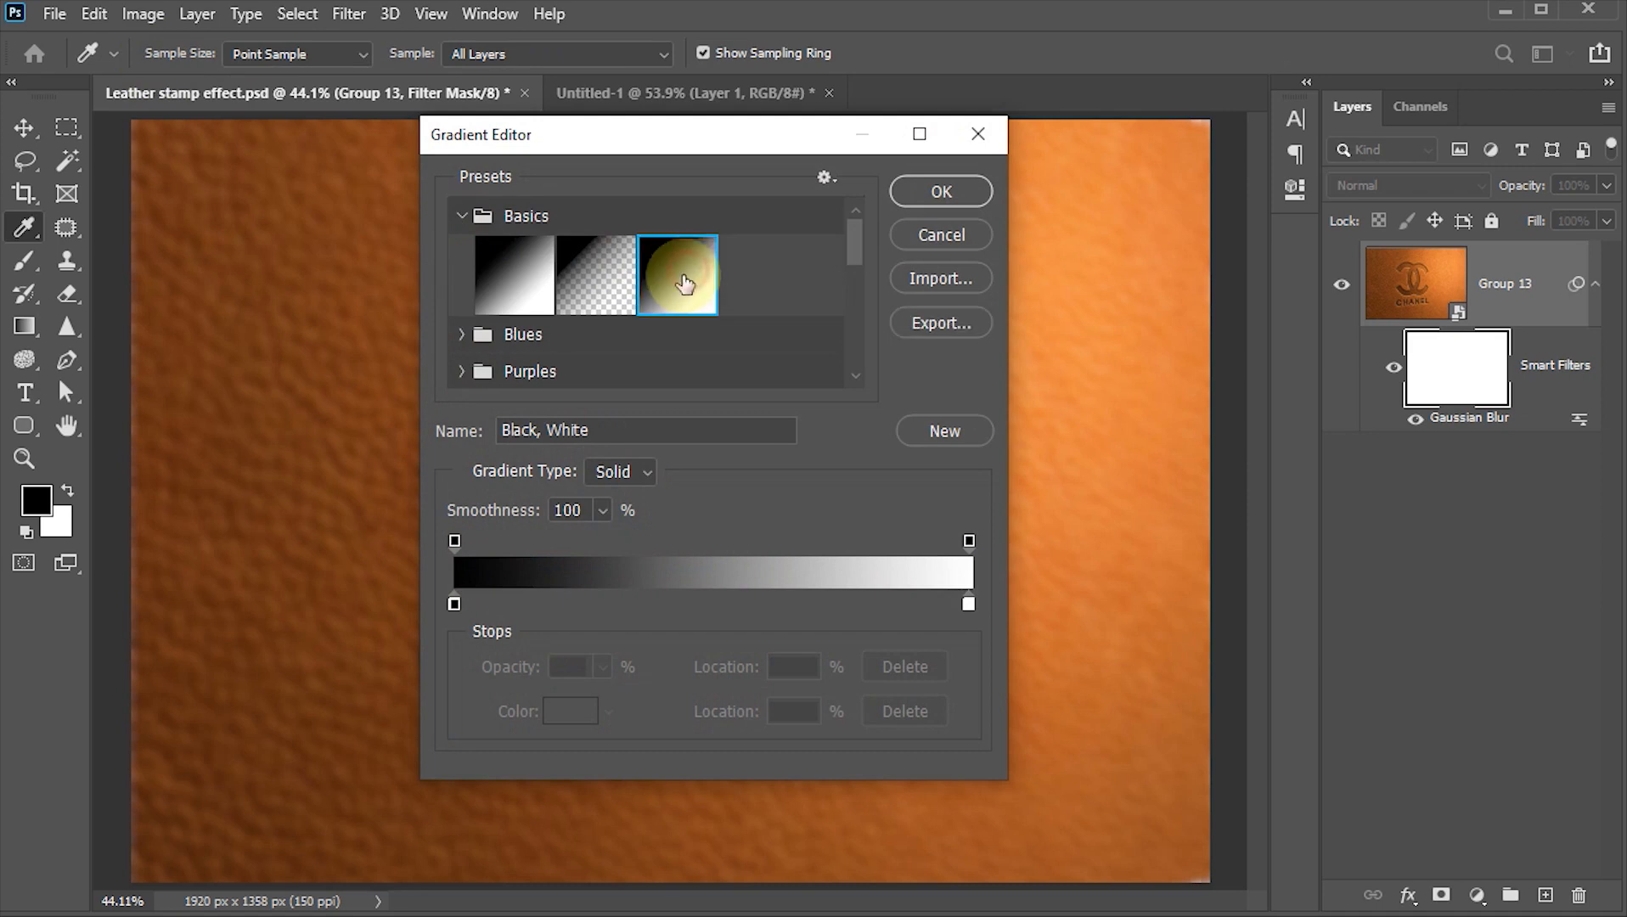
left_click(914, 191)
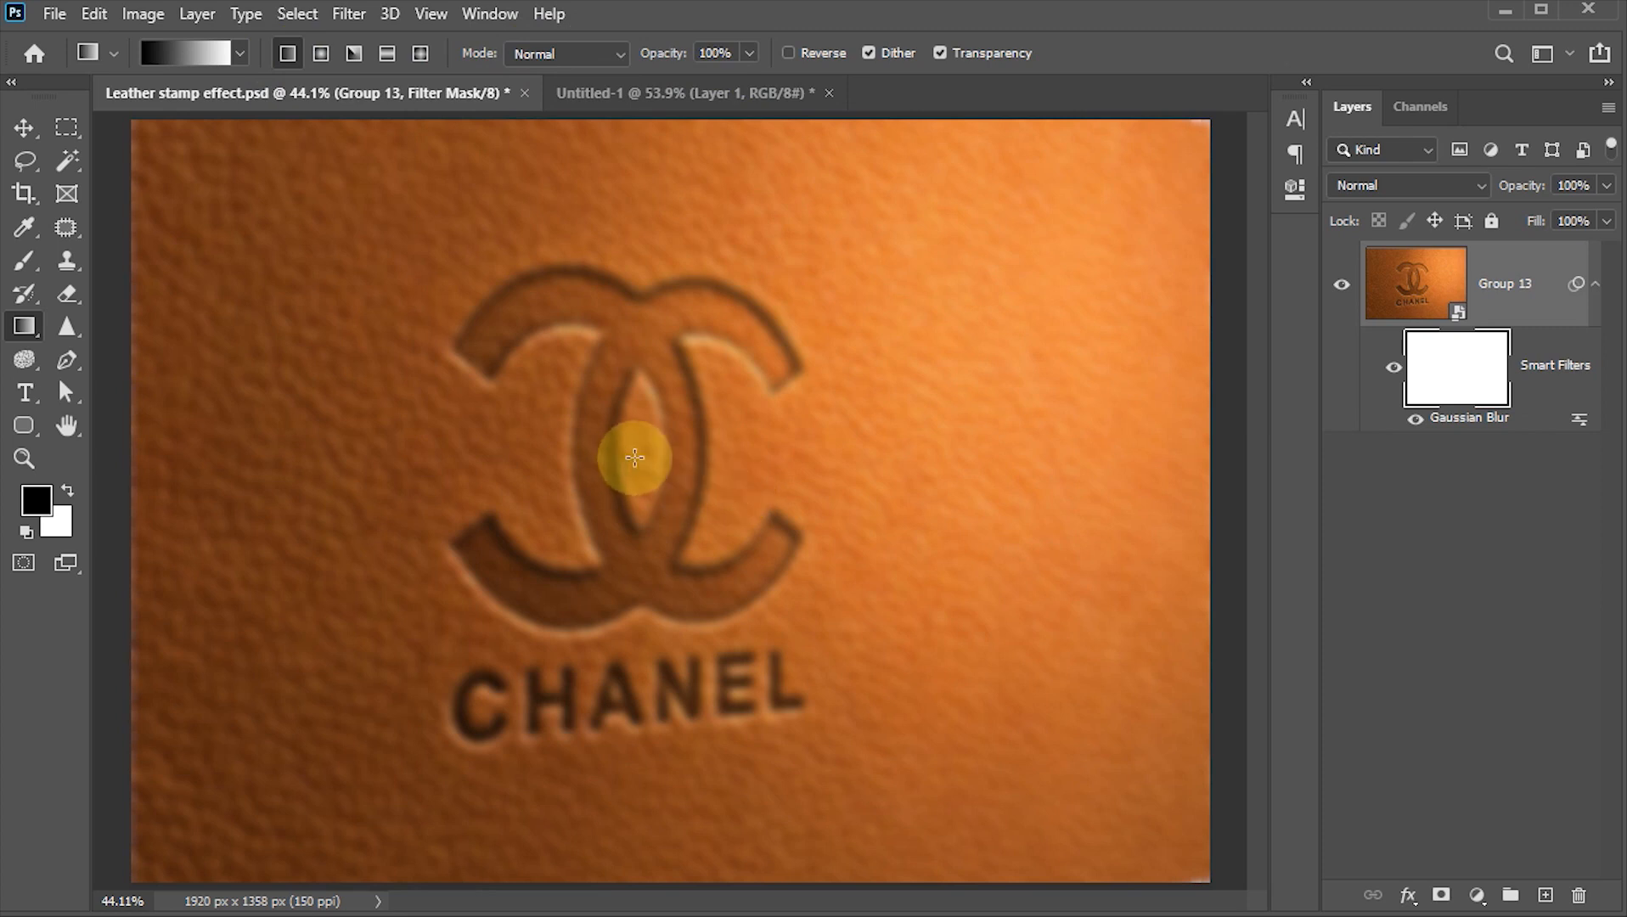
left_click_drag(635, 458, 861, 452)
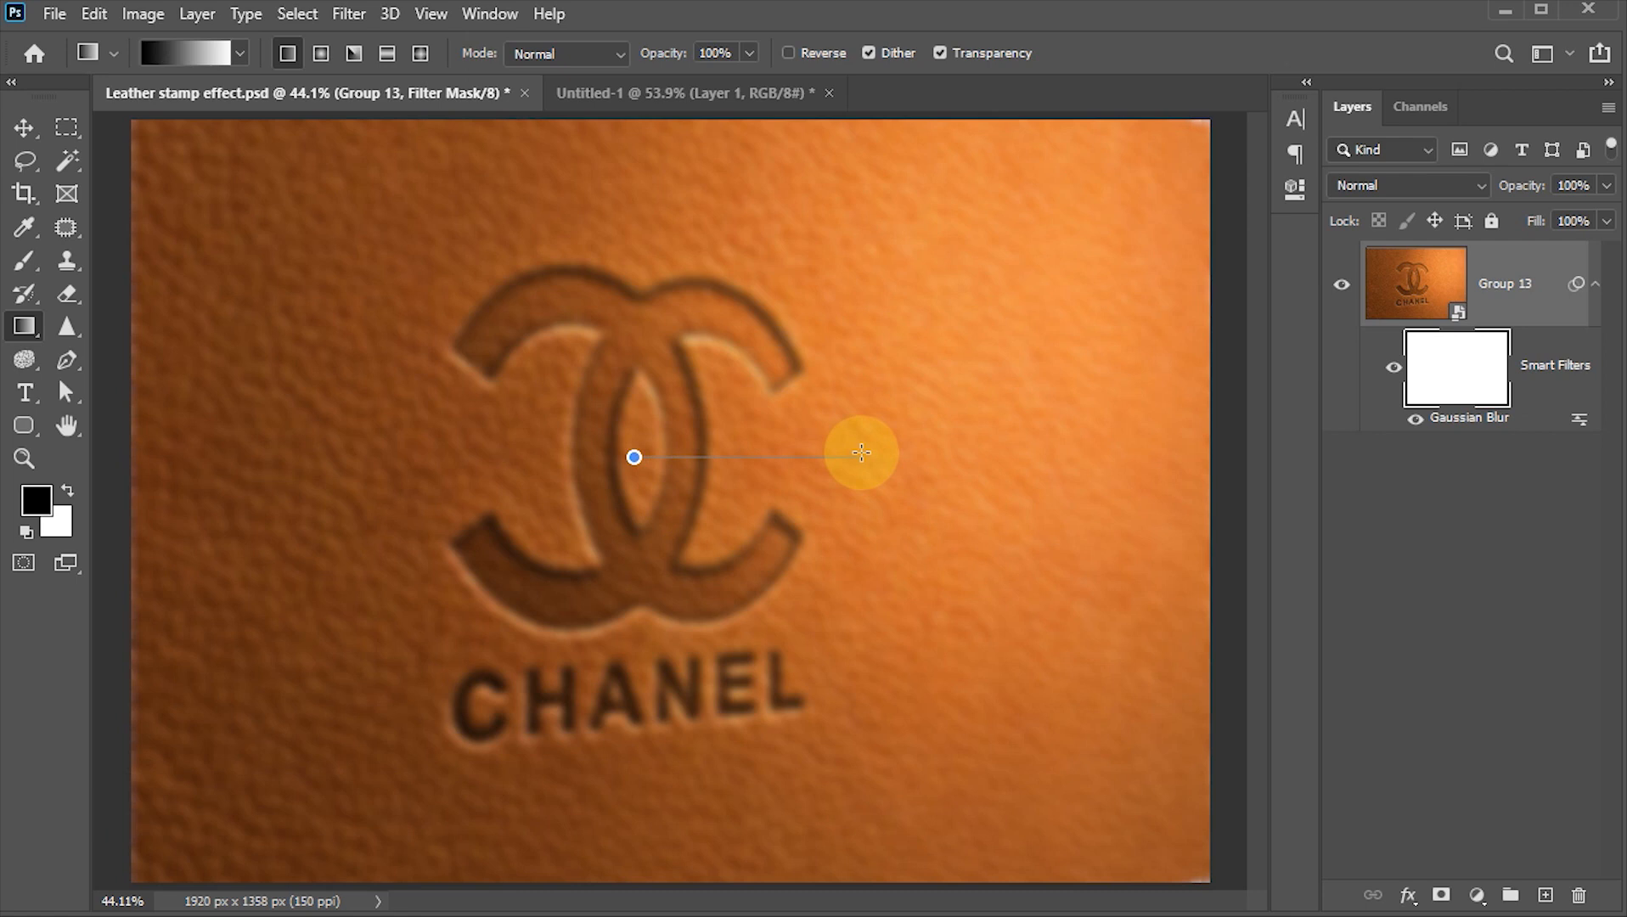
left_click_drag(861, 452, 861, 453)
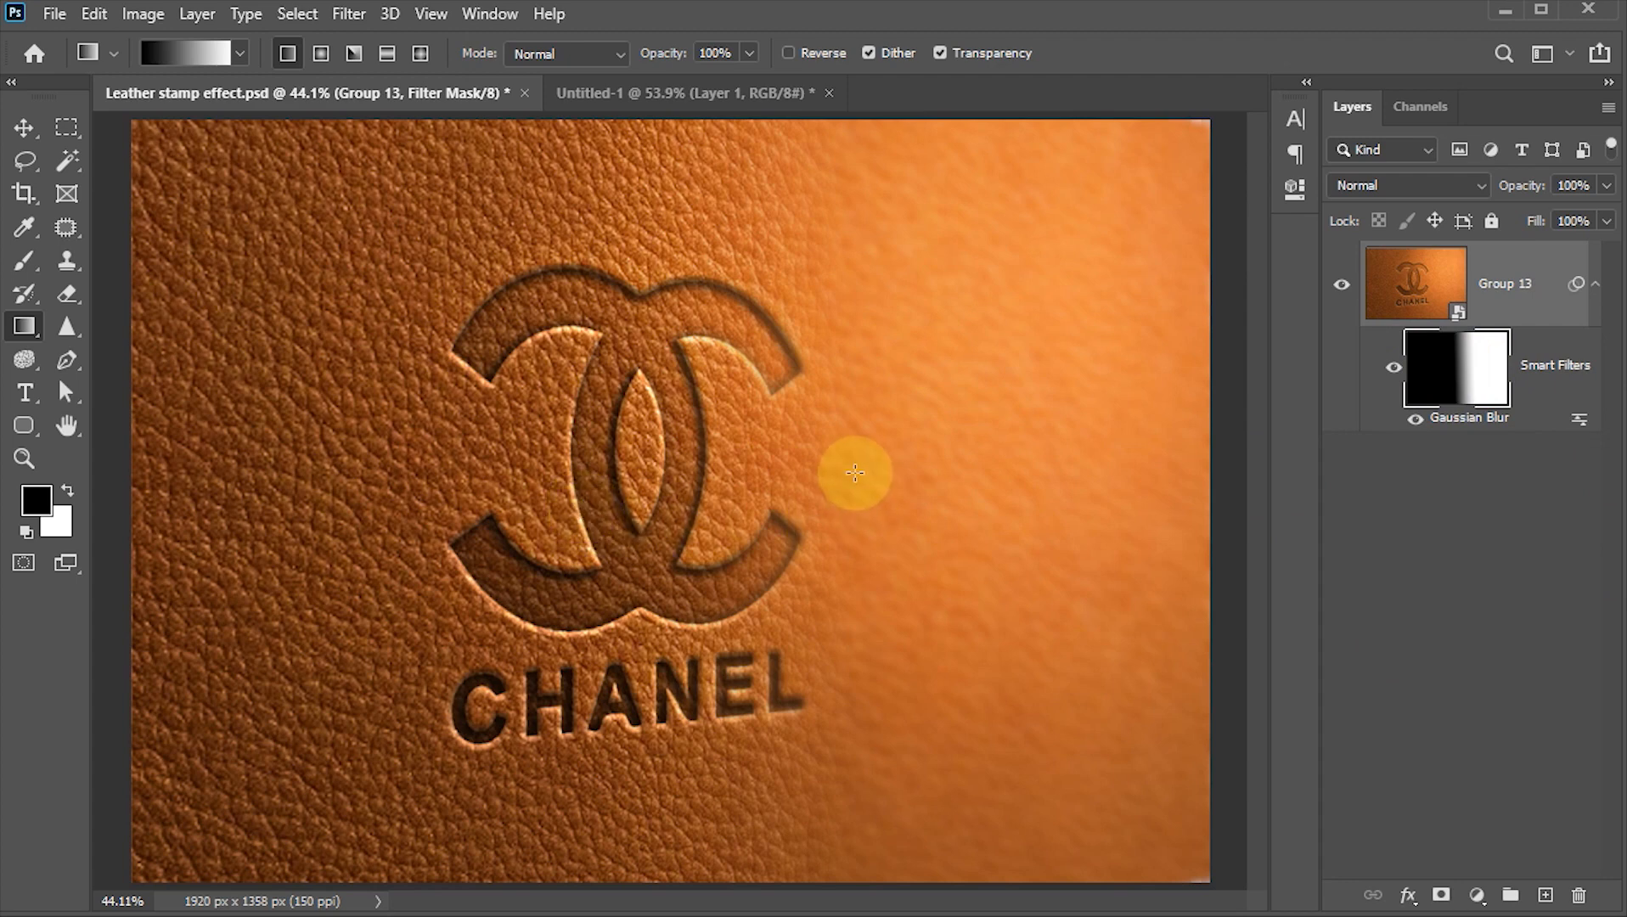
Step: Try a filter mask gradient running from just left of the logo to slightly right of its center, and undo it
left_click_drag(435, 471, 699, 471)
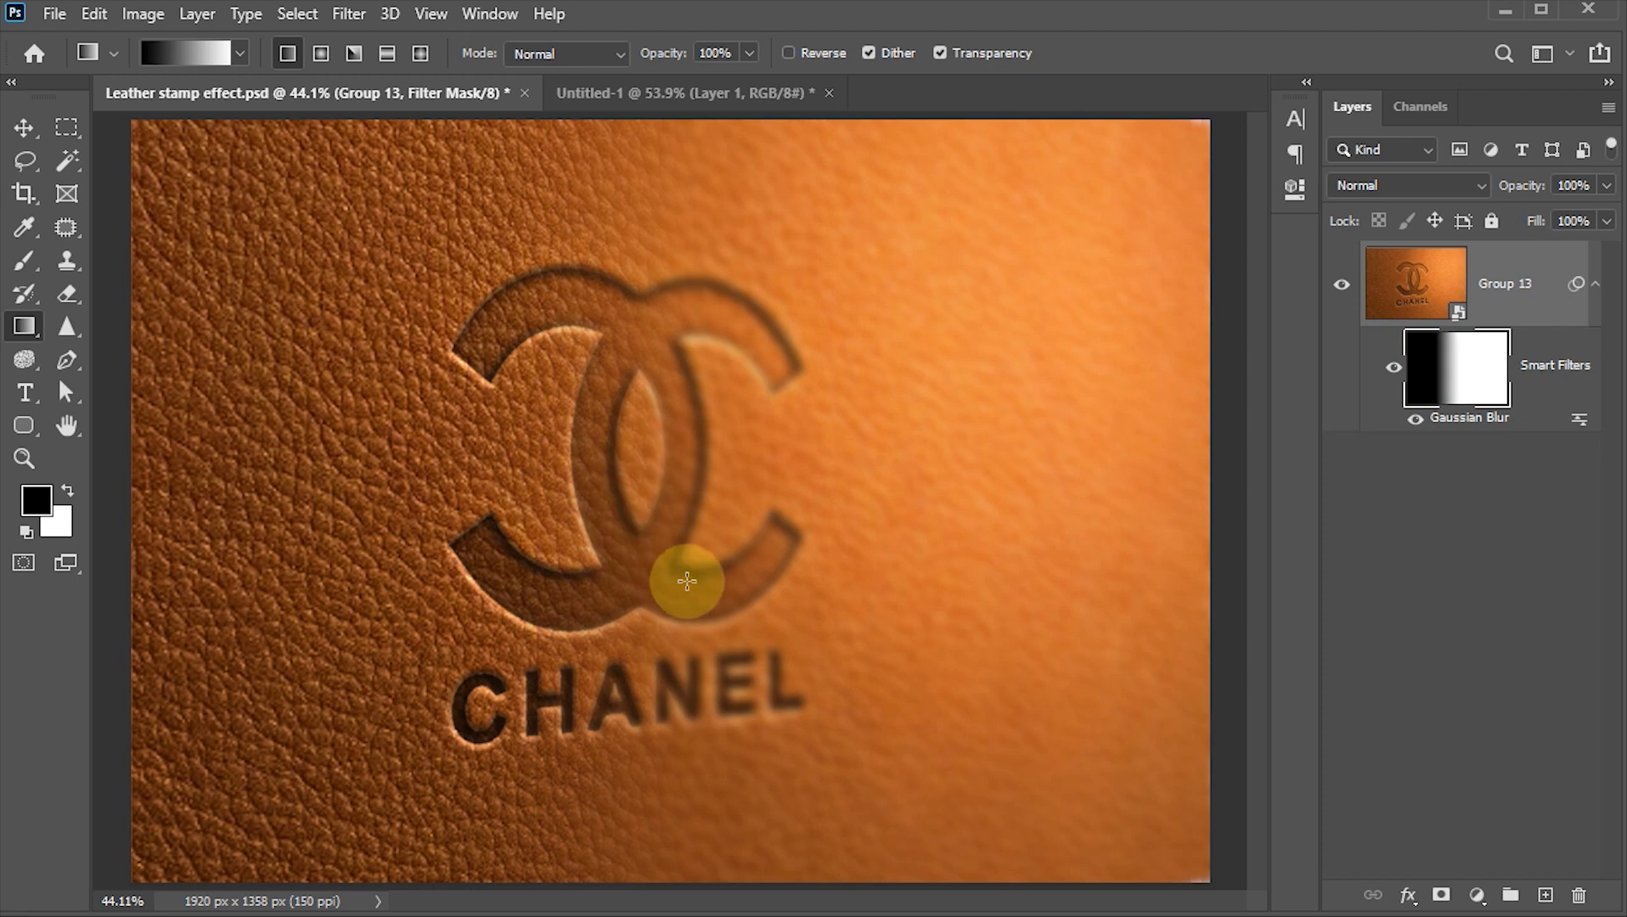
key("ctrl+z")
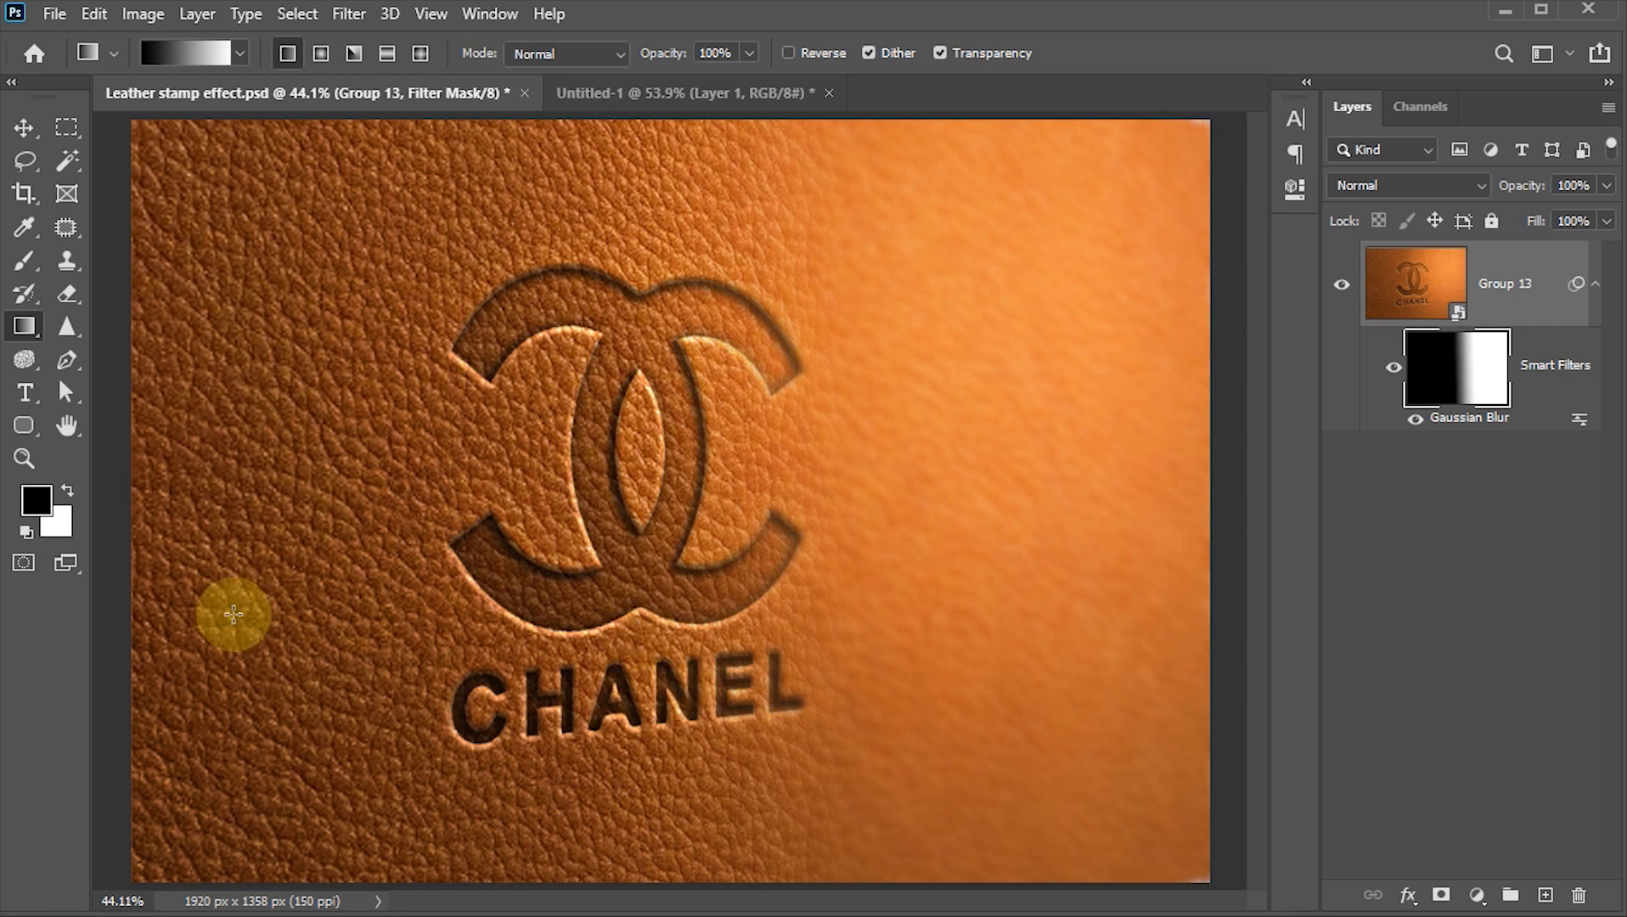
Step: Examine the finished leather stamp fitted to the screen with the interface hidden, and restore the interface
left_click(22, 129)
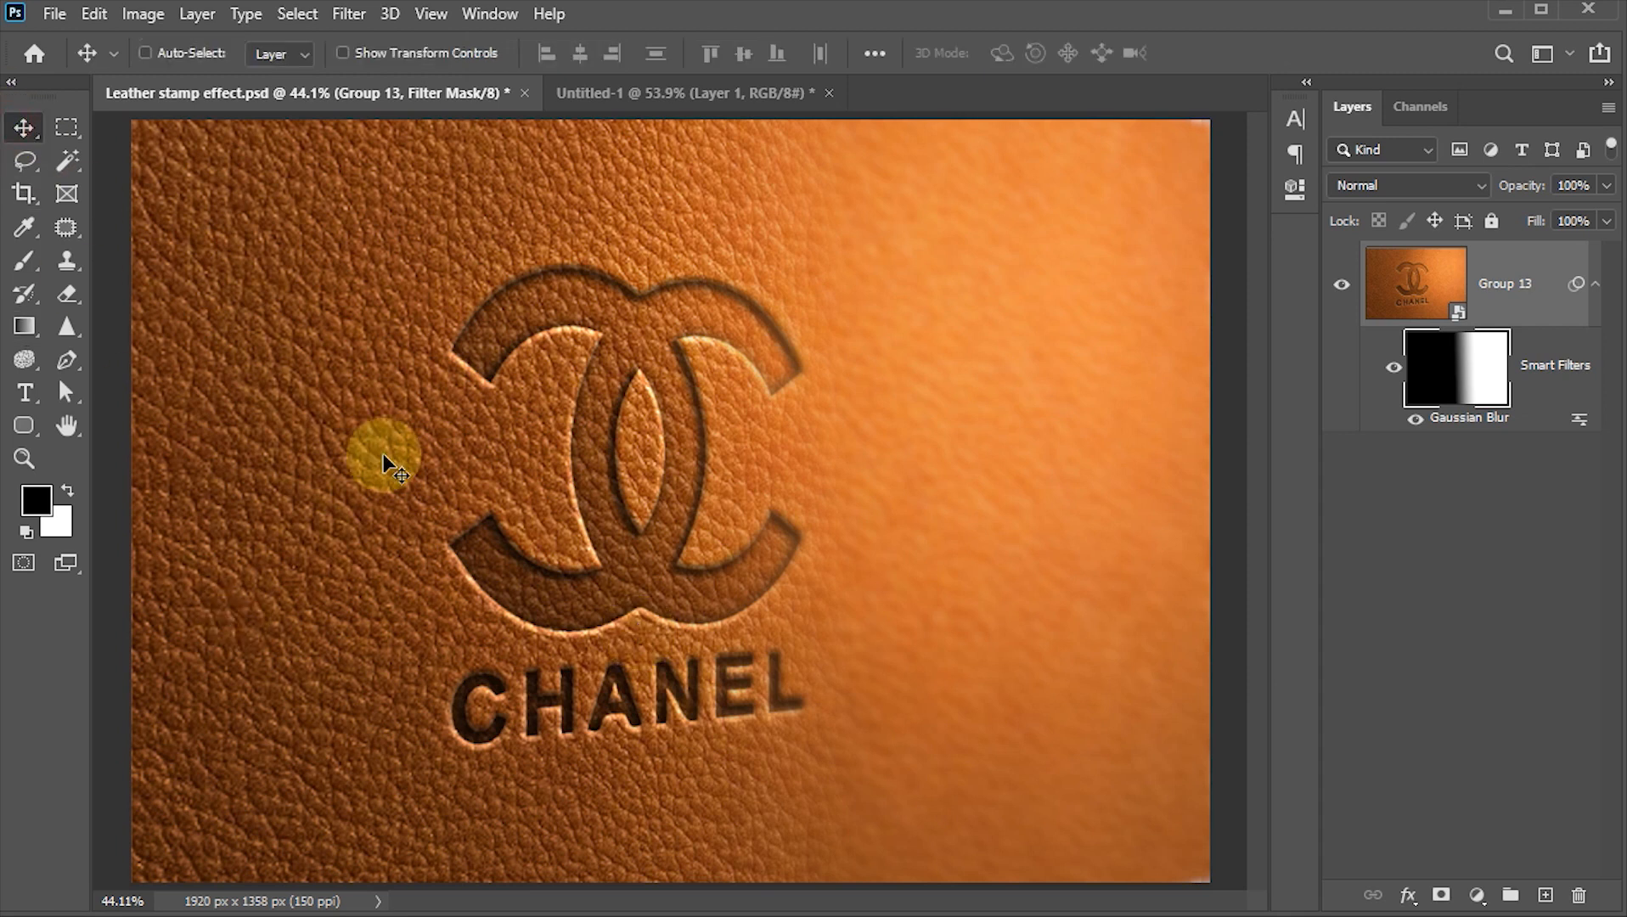
key("Tab")
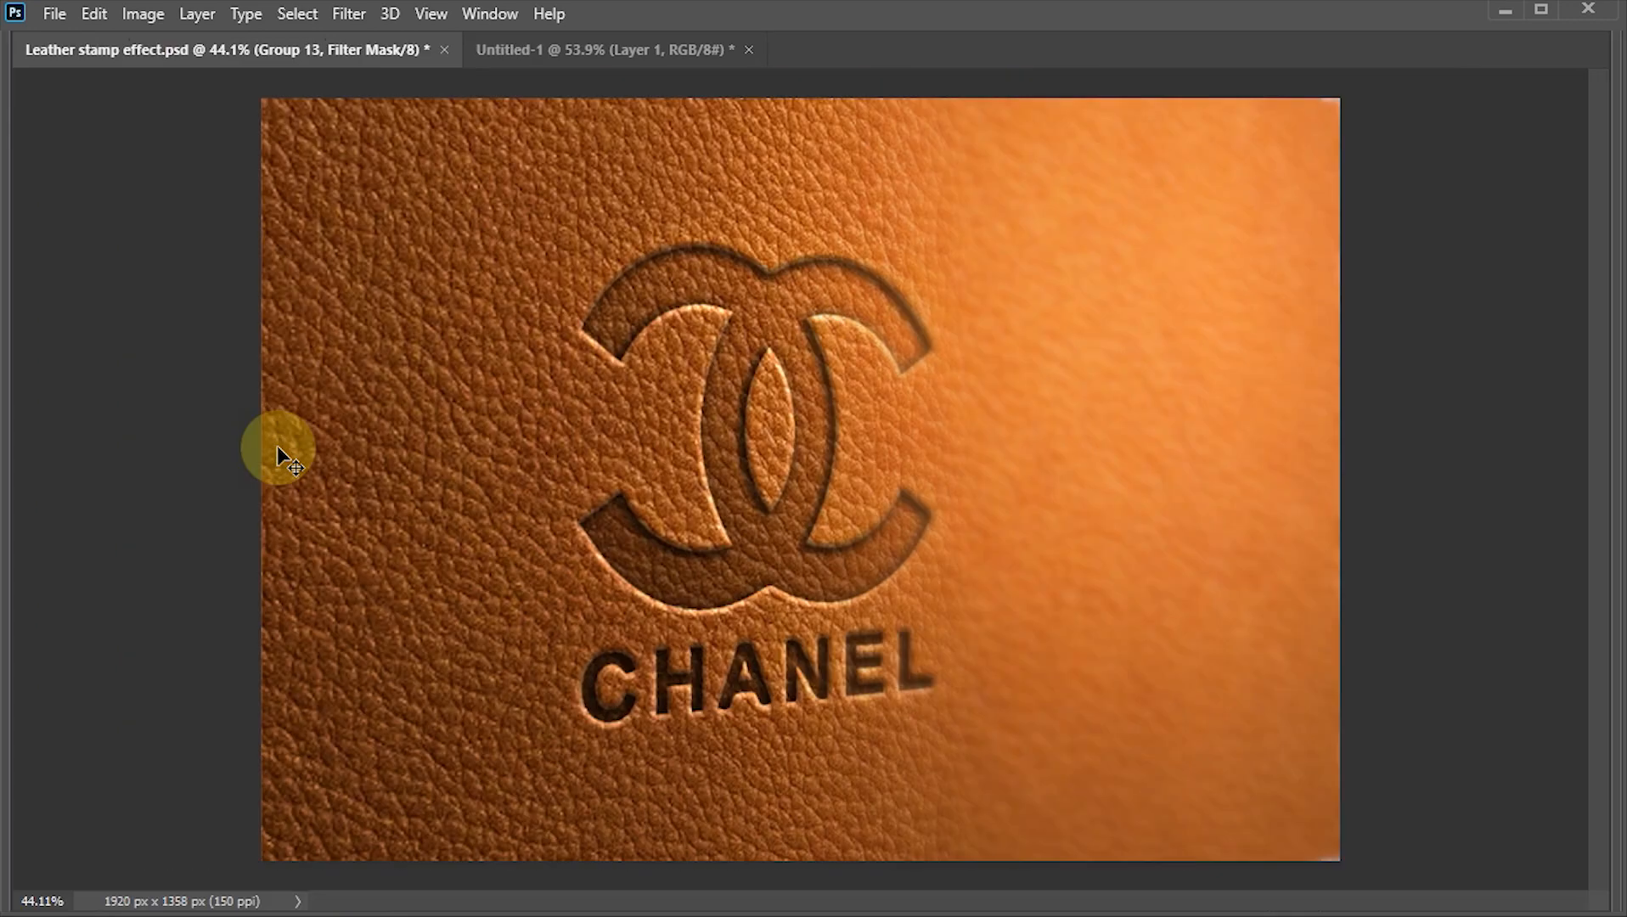
key("ctrl+0")
key("Tab")
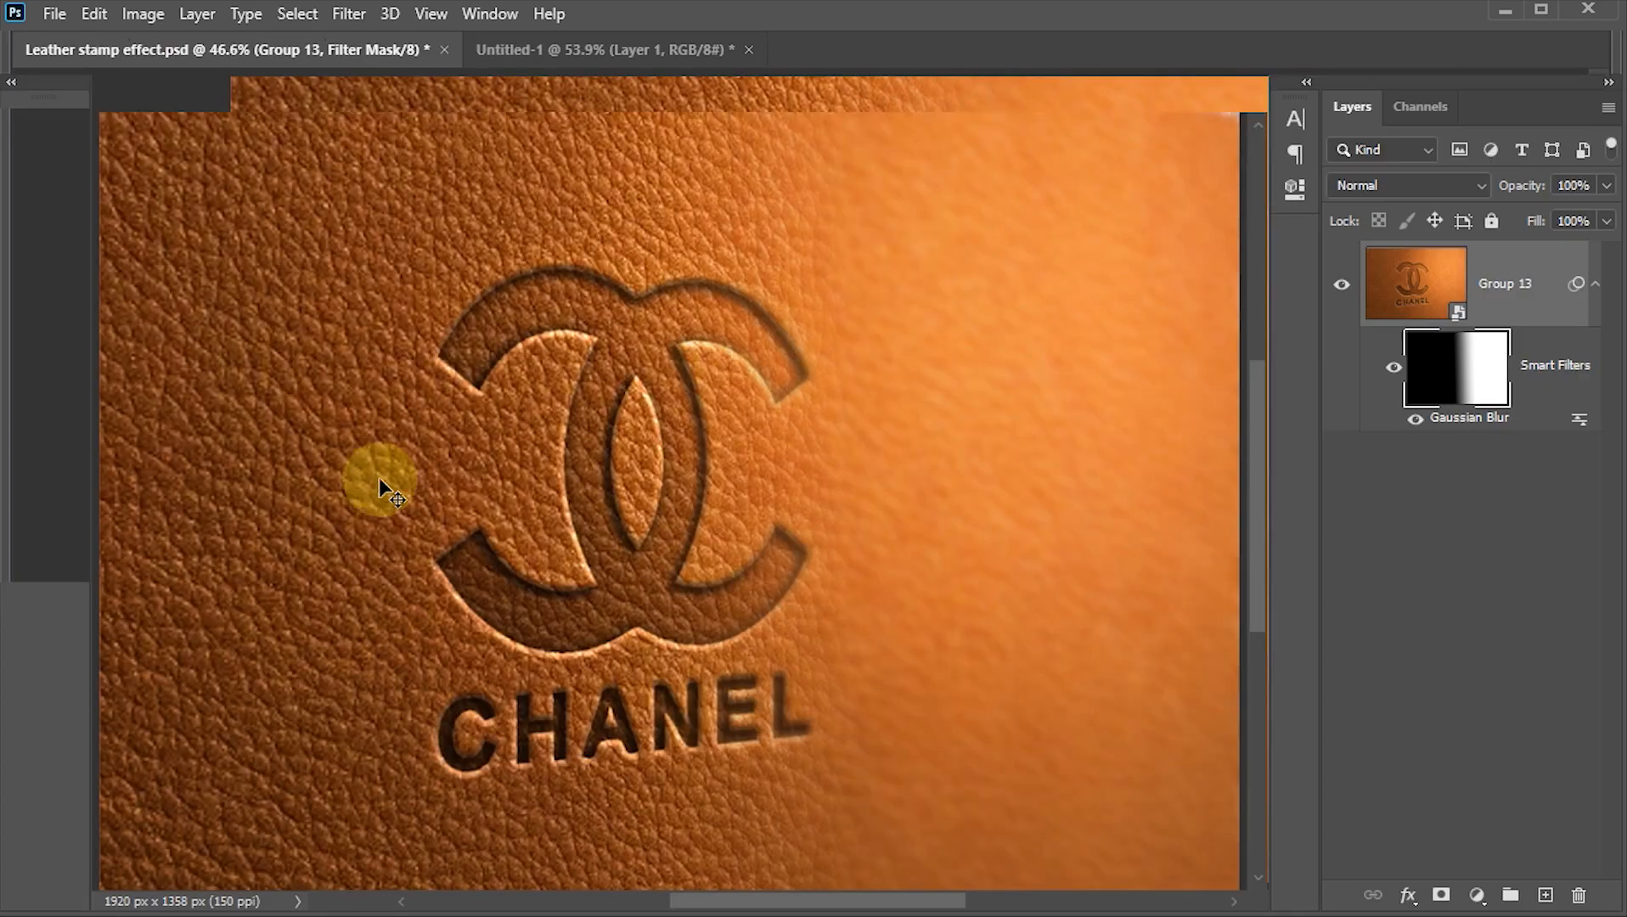